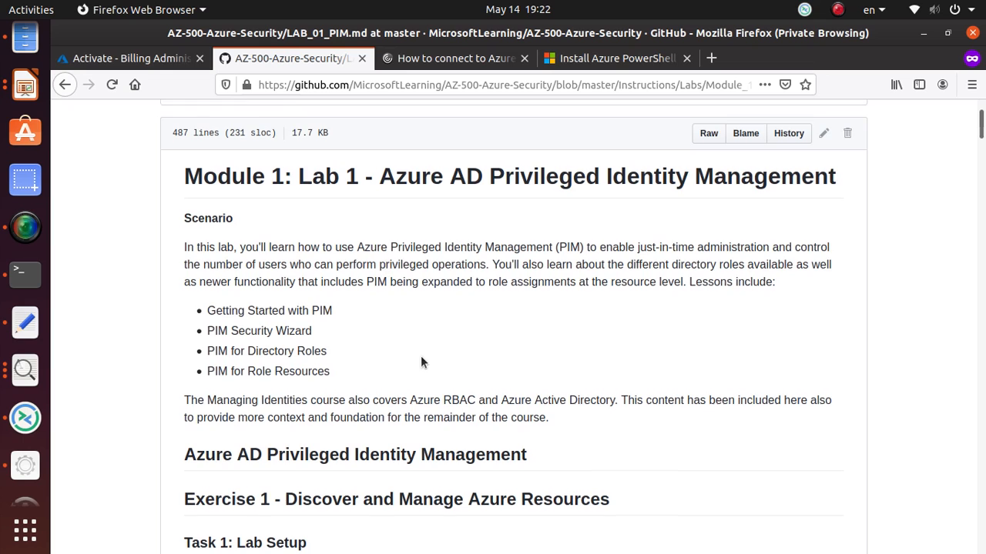
Read the Module 1 Lab 1 overview on Azure AD Privileged Identity Management and the Task 1 lab setup instructions.
scroll(421, 360, up, 6)
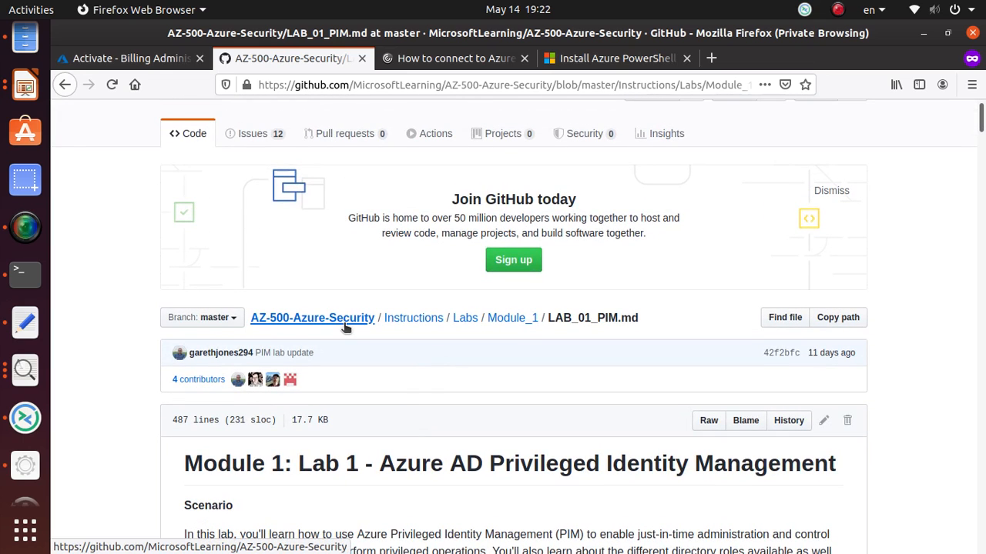
scroll(343, 324, down, 4)
scroll(331, 308, up, 3)
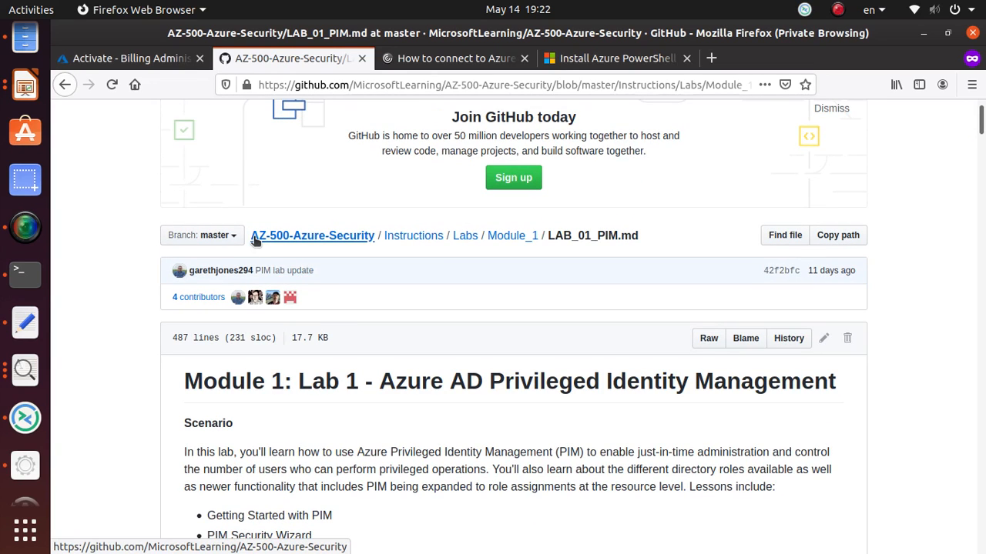
scroll(307, 297, down, 1)
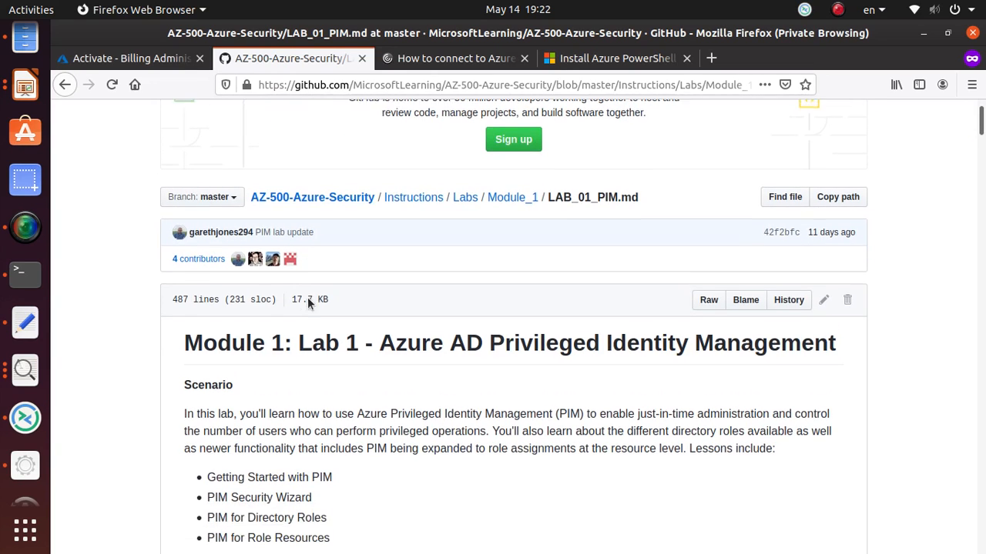
scroll(308, 301, down, 4)
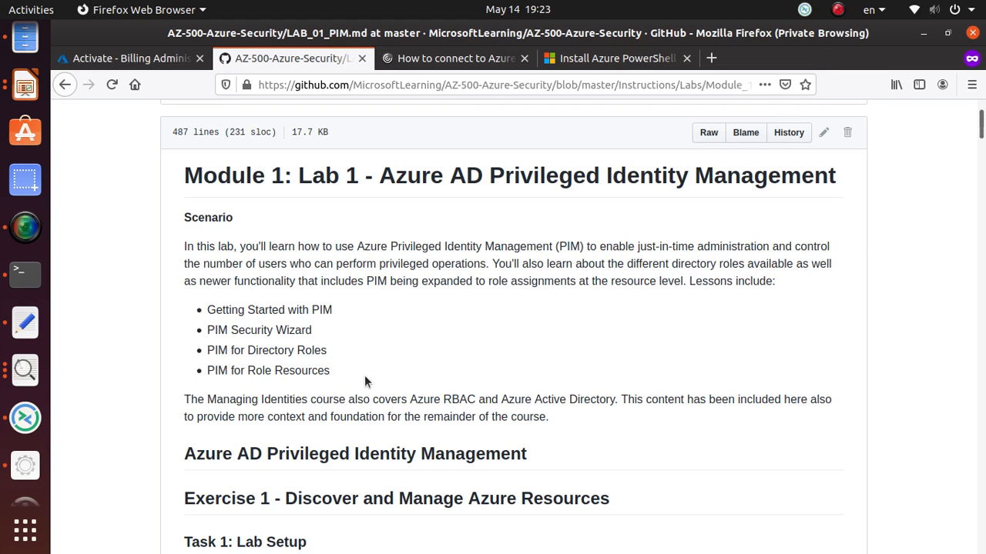
scroll(383, 376, down, 3)
scroll(390, 375, down, 5)
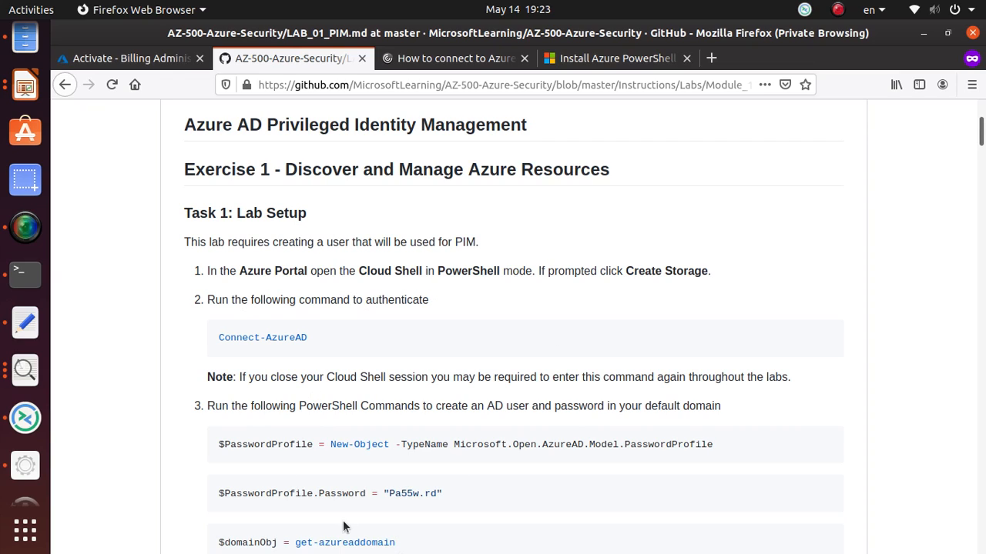
Copy the Connect-AzureAD command from Task 1 of the lab and try running it in the PowerShell session in Terminal.
triple_click(276, 336)
right_click(278, 337)
click(305, 348)
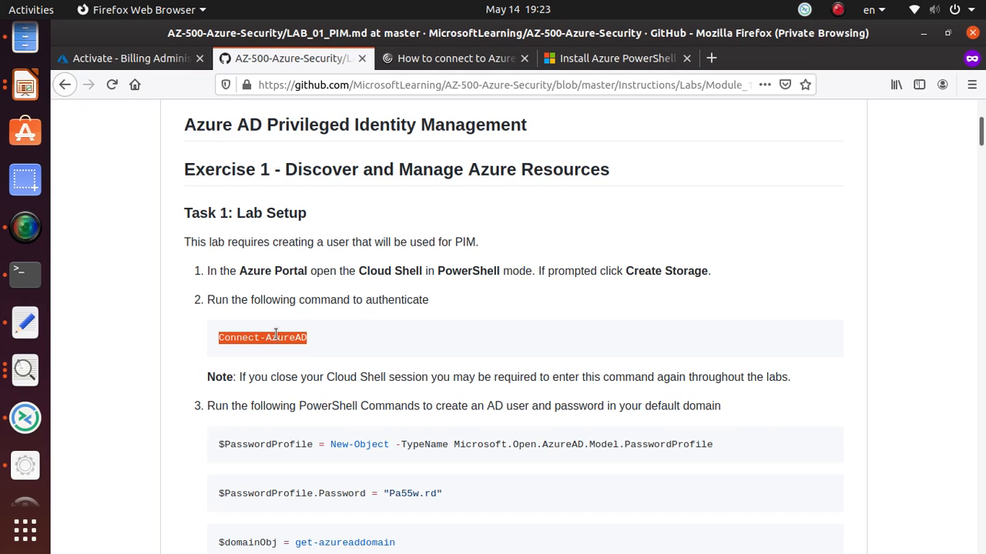
key(alt+Tab)
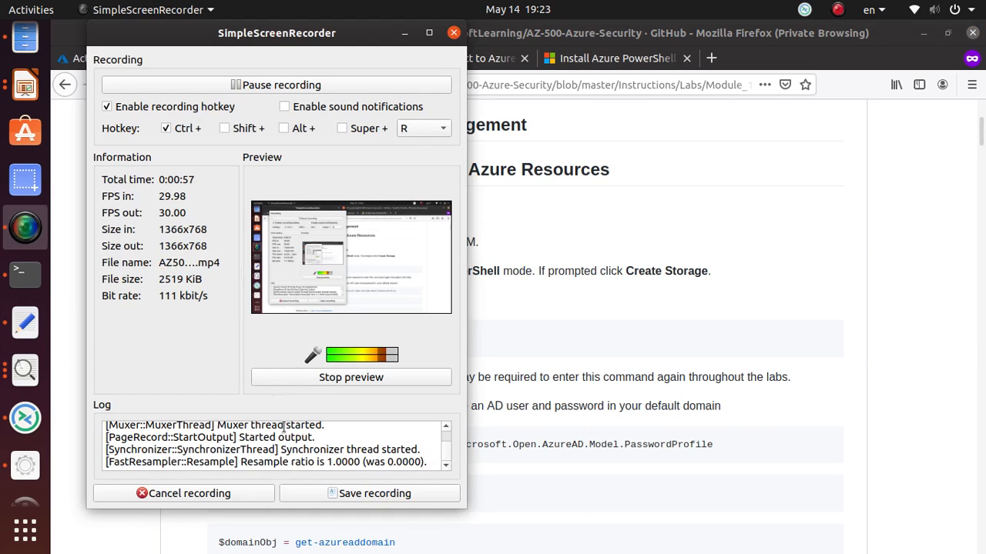
key(alt+Tab)
key(alt+Tab)
key(alt+Tab)
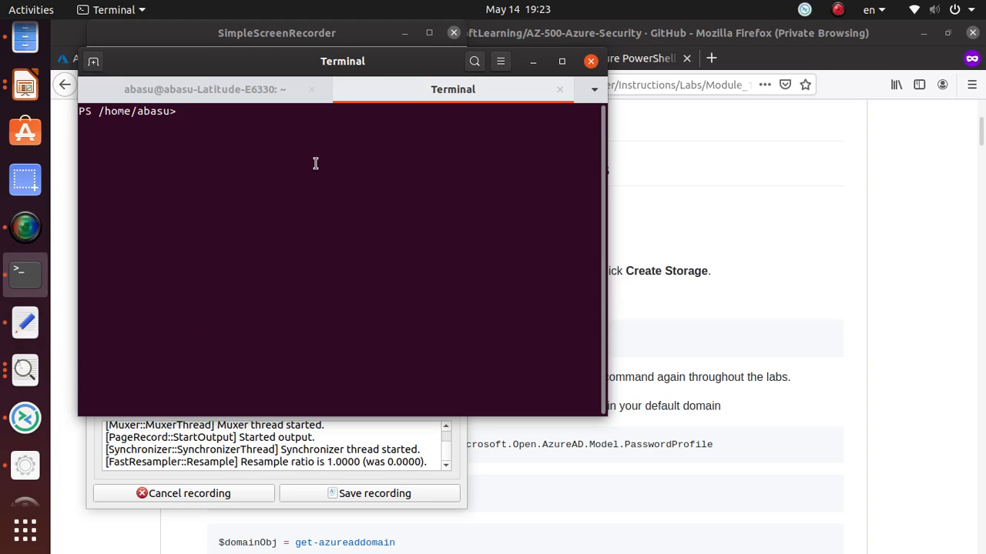
right_click(315, 151)
click(353, 202)
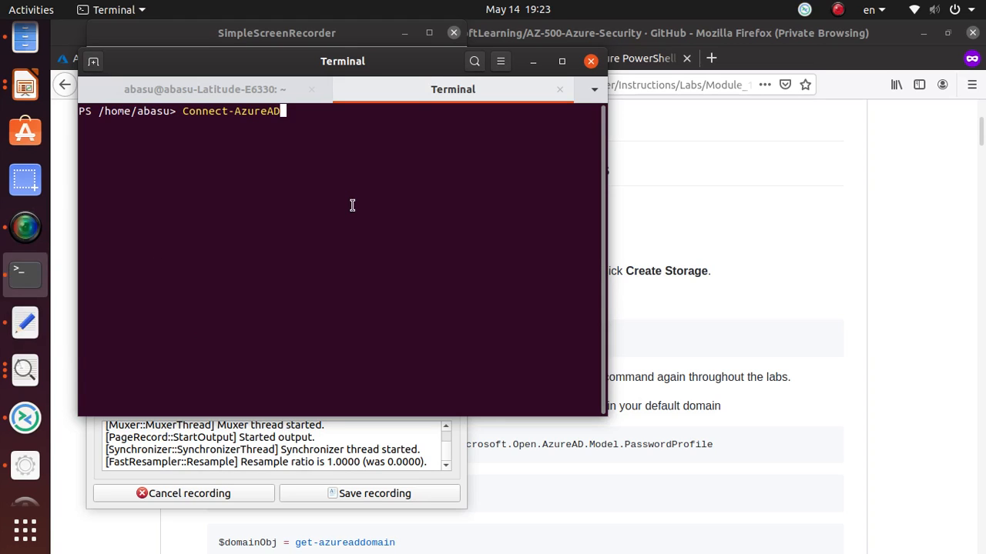
key(Return)
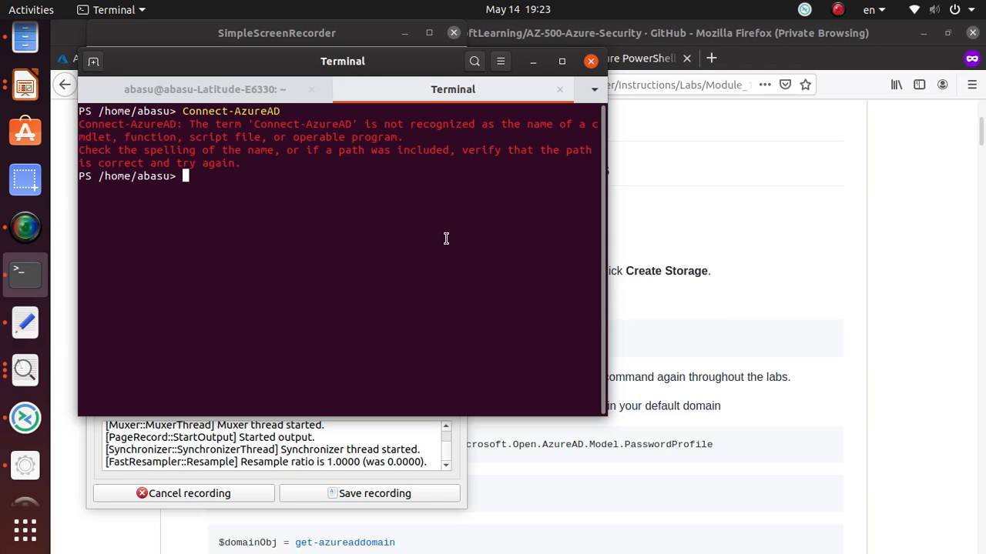
drag(260, 160, 74, 123)
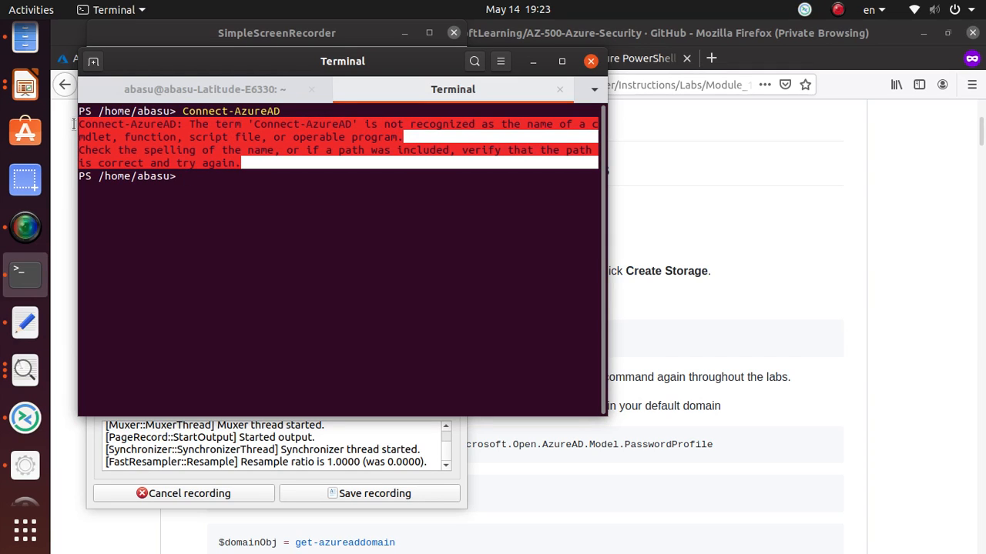
click(294, 190)
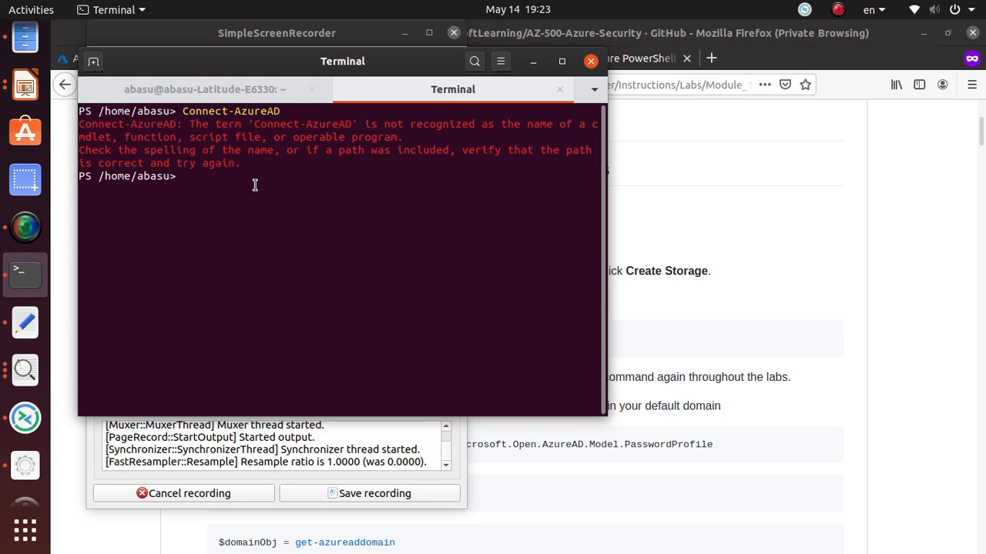
Exit the PowerShell session, start a new one with the powershell command, and clear the screen.
key(ctrl+d)
key(Return)
key(Return)
key(Return)
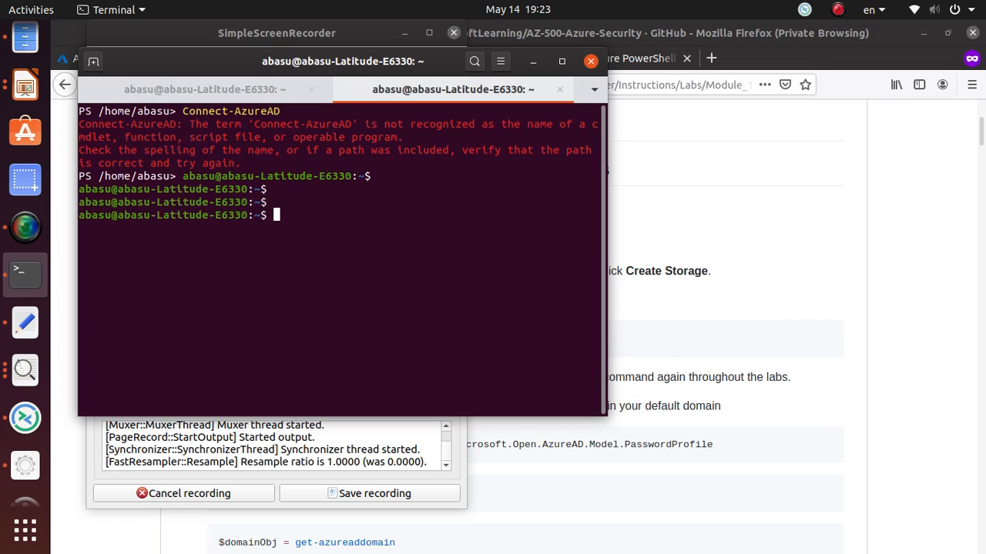
text(powershell)
key(Return)
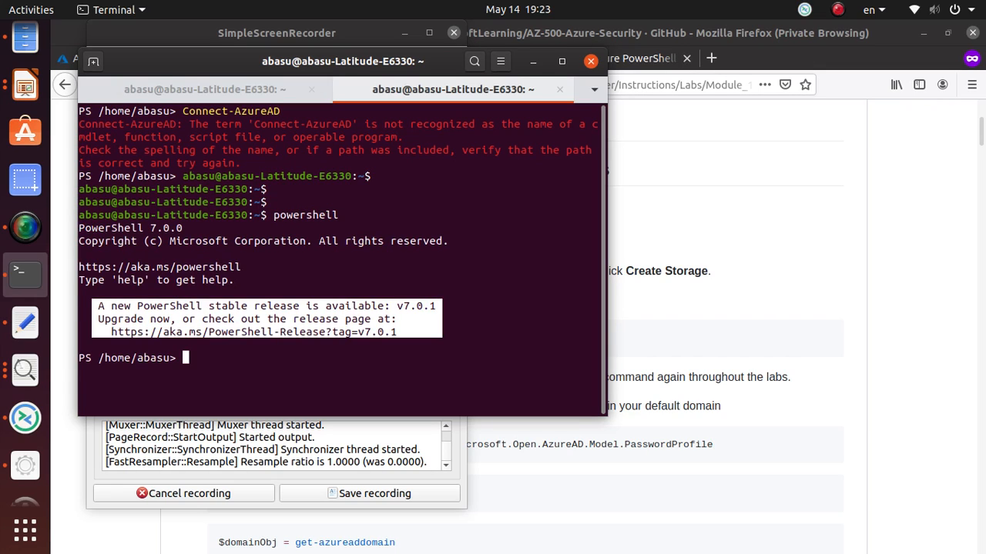
text(clear)
key(Return)
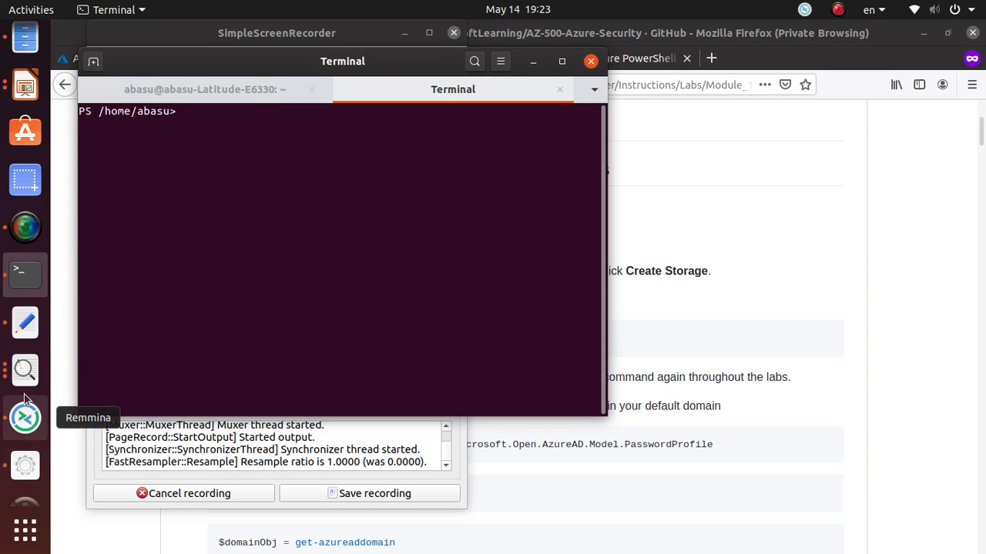
Switch to Text Editor and copy the Import-Module Az command from the unsaved notes document.
click(26, 370)
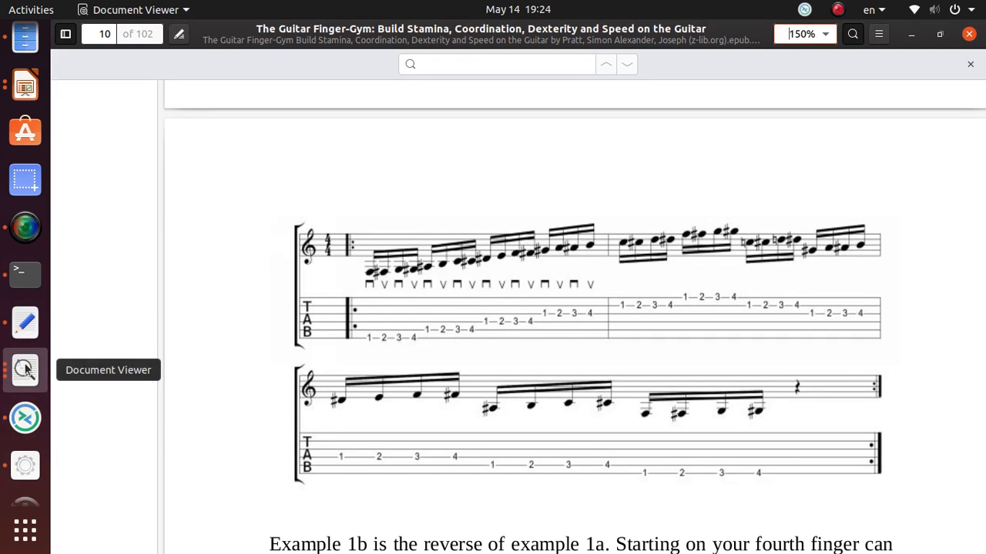
click(911, 34)
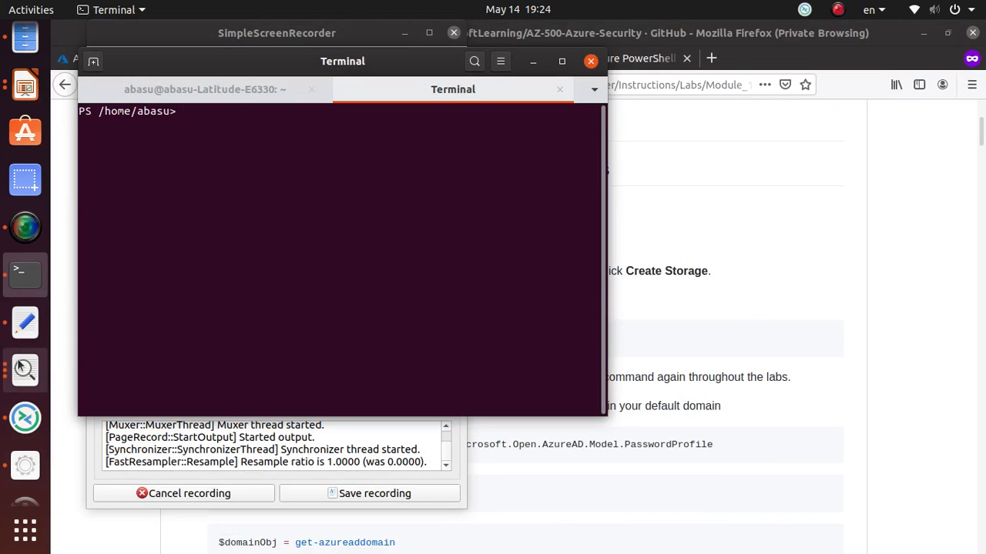
click(25, 323)
drag(198, 83, 92, 83)
right_click(98, 85)
click(134, 153)
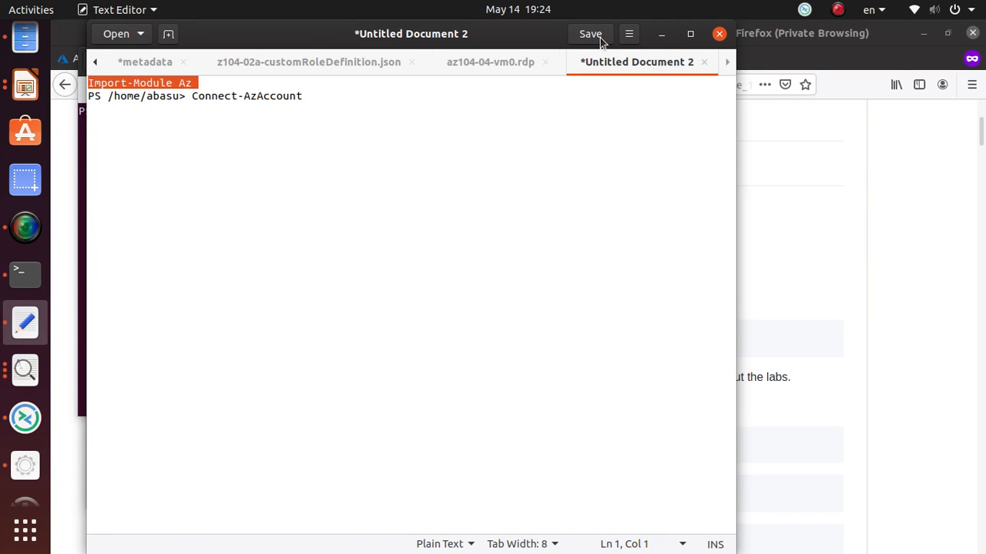
click(662, 34)
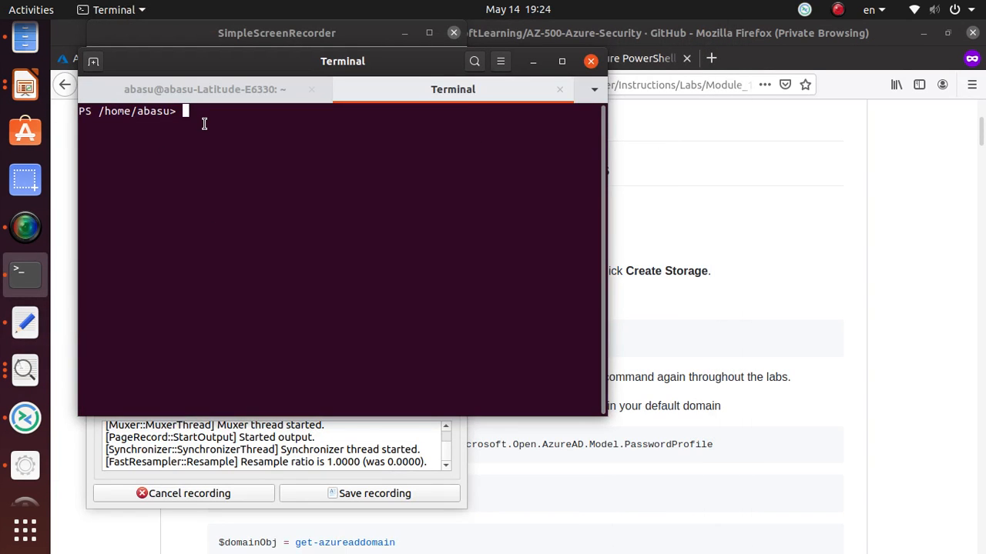
Run Import-Module Az at the PowerShell prompt in Terminal.
key(ctrl+v)
key(BackSpace)
right_click(391, 158)
click(446, 206)
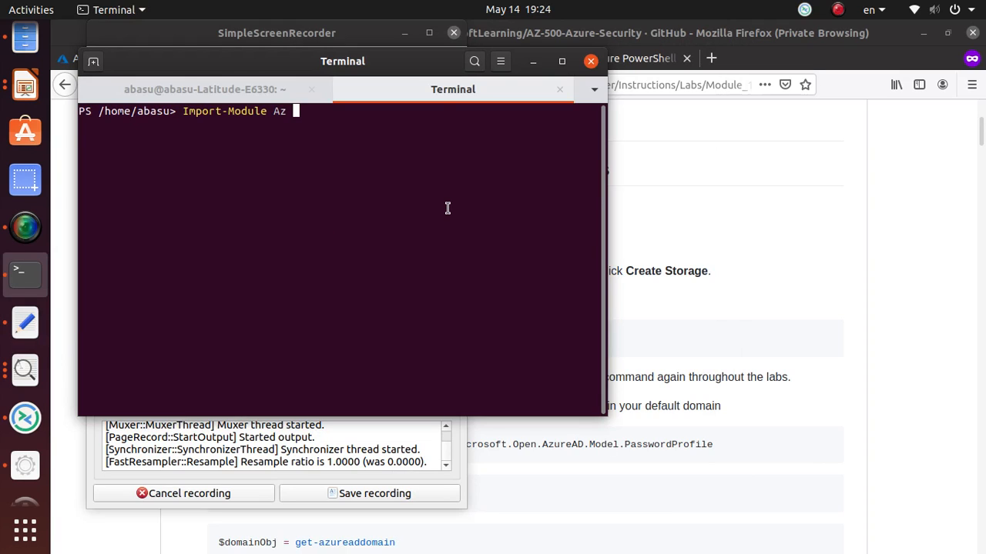
key(Return)
drag(273, 113, 293, 113)
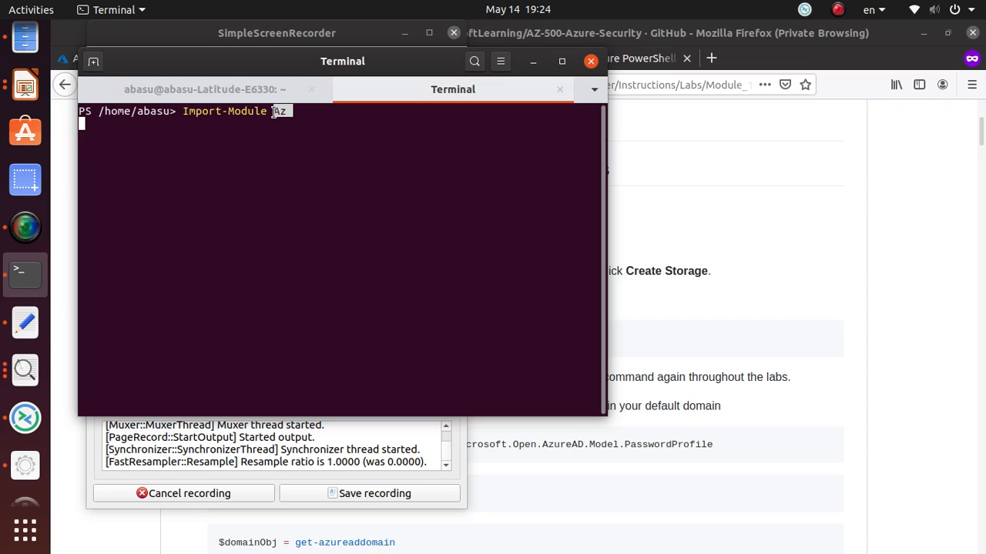
key(Return)
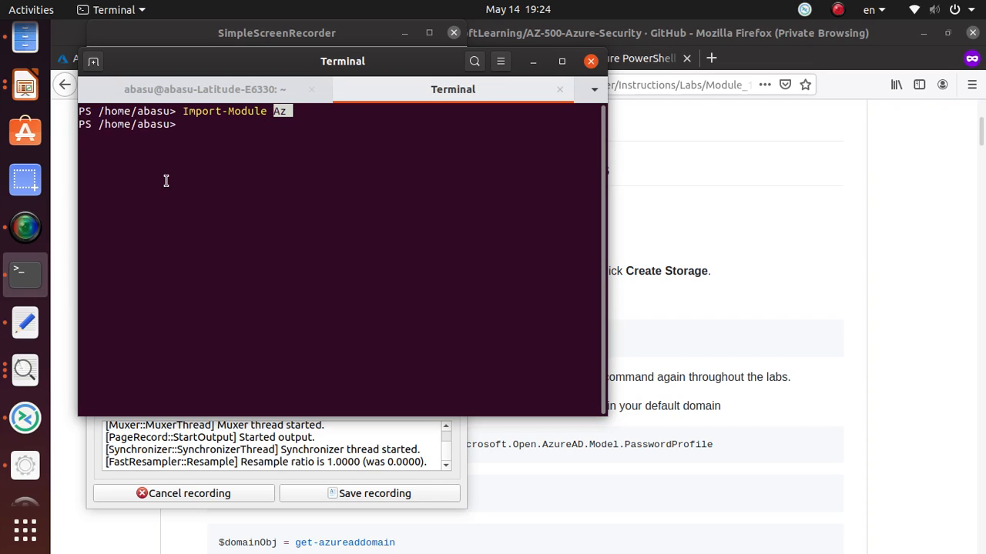
Try running the Connect-AzureAD command again from the PowerShell command history.
click(304, 131)
key(Up)
key(Up)
key(Up)
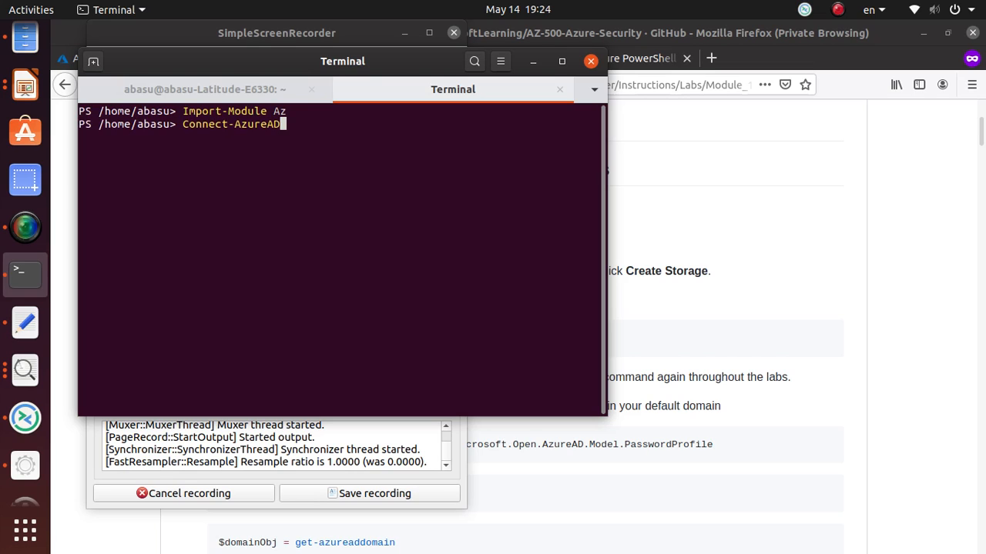
key(Return)
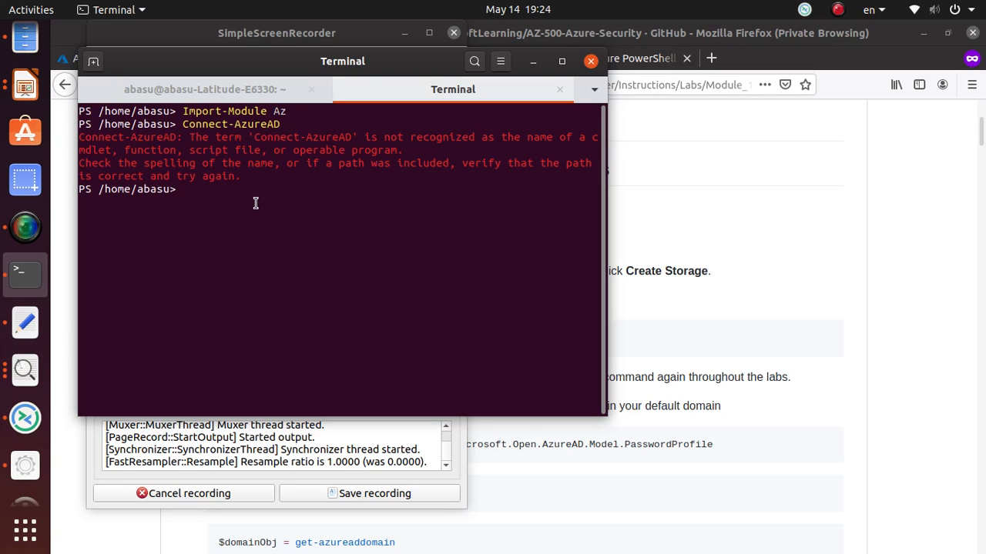
key(Up)
Switch to Text Editor and copy only the Connect-AzAccount command from the second line of the notes.
click(25, 322)
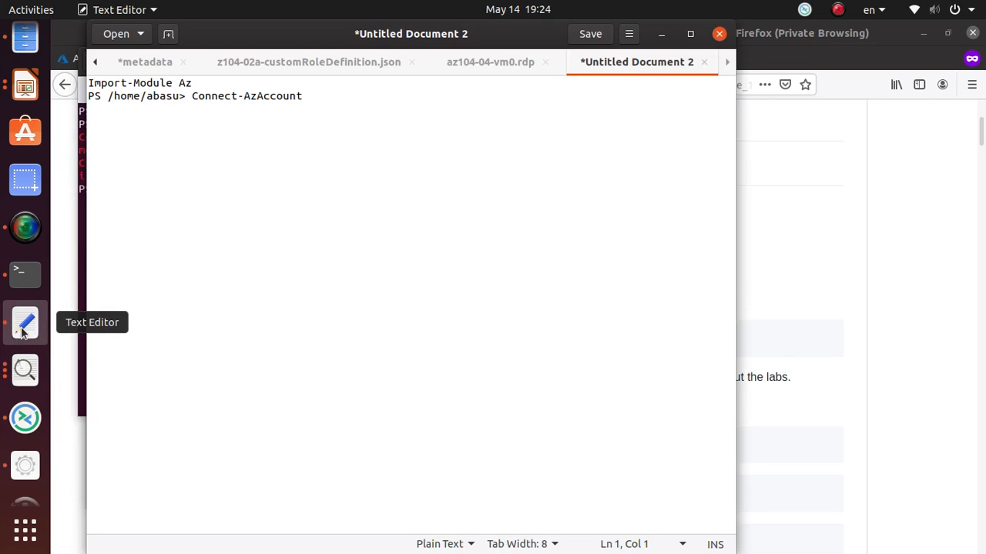
drag(324, 95, 191, 96)
right_click(218, 94)
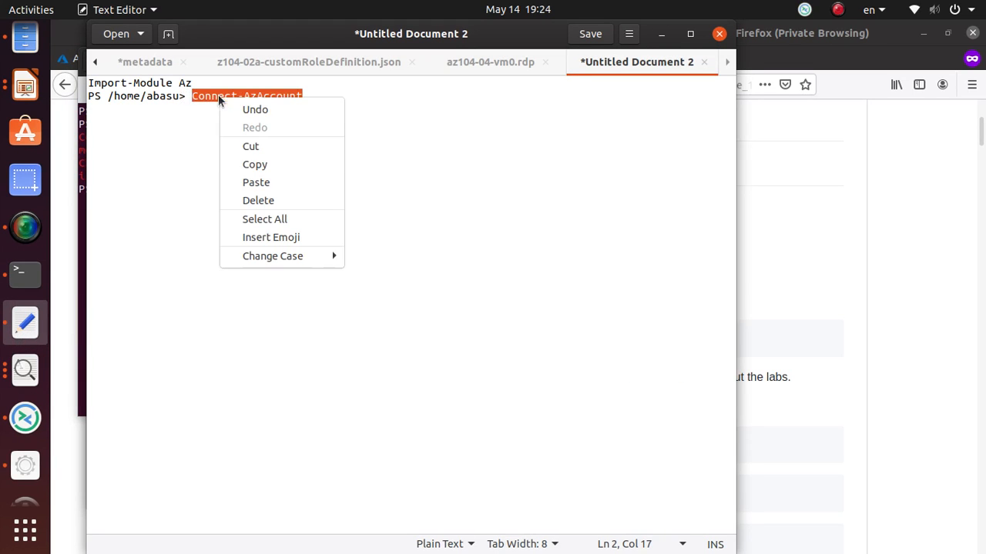
click(303, 162)
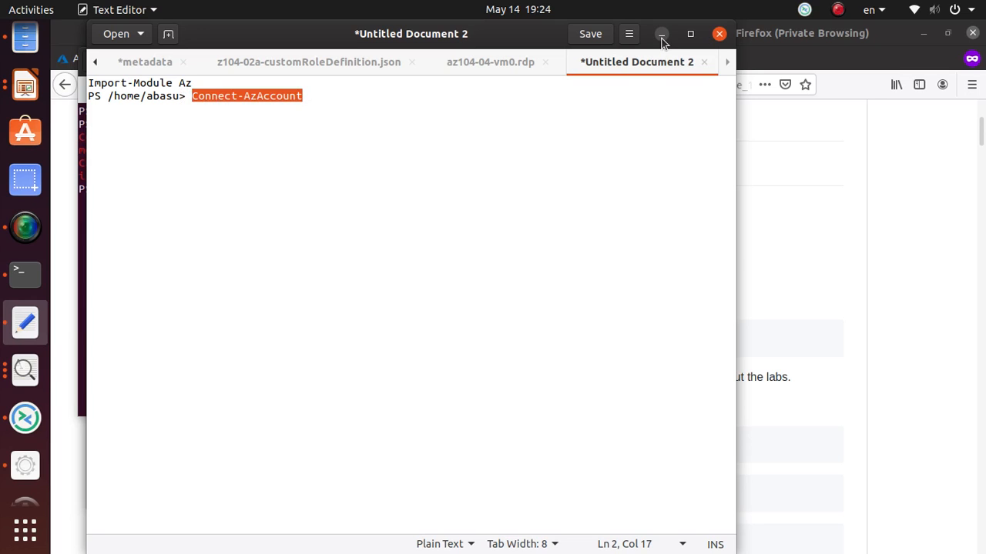
click(661, 34)
Clear the leftover command at the PowerShell prompt and run Connect-AzAccount instead.
key(BackSpace)
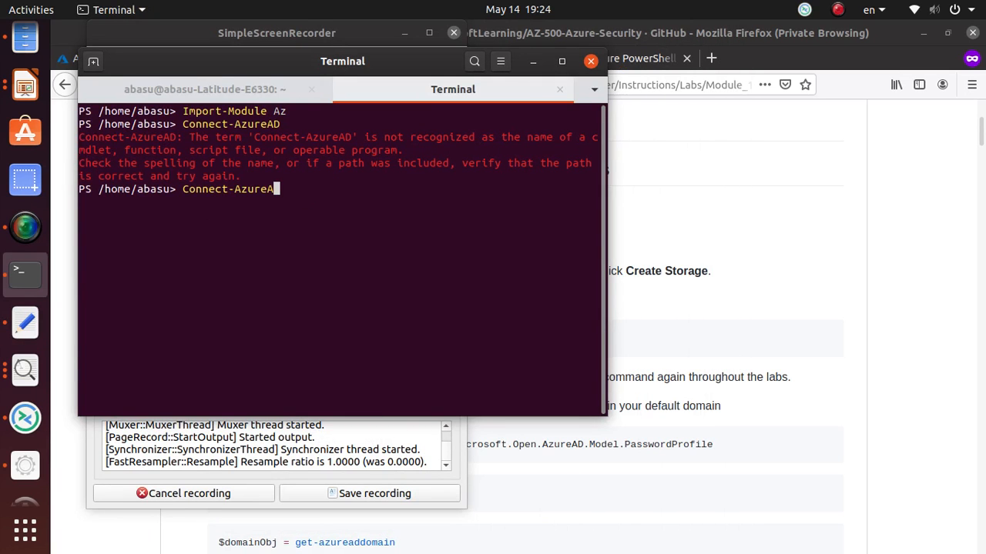
key(BackSpace)
key(BackSpace)
key(BackSpace)
key(BackSpace)
key(BackSpace)
key(BackSpace)
key(BackSpace)
key(BackSpace)
key(BackSpace)
key(BackSpace)
key(BackSpace)
key(BackSpace)
key(BackSpace)
key(BackSpace)
right_click(260, 193)
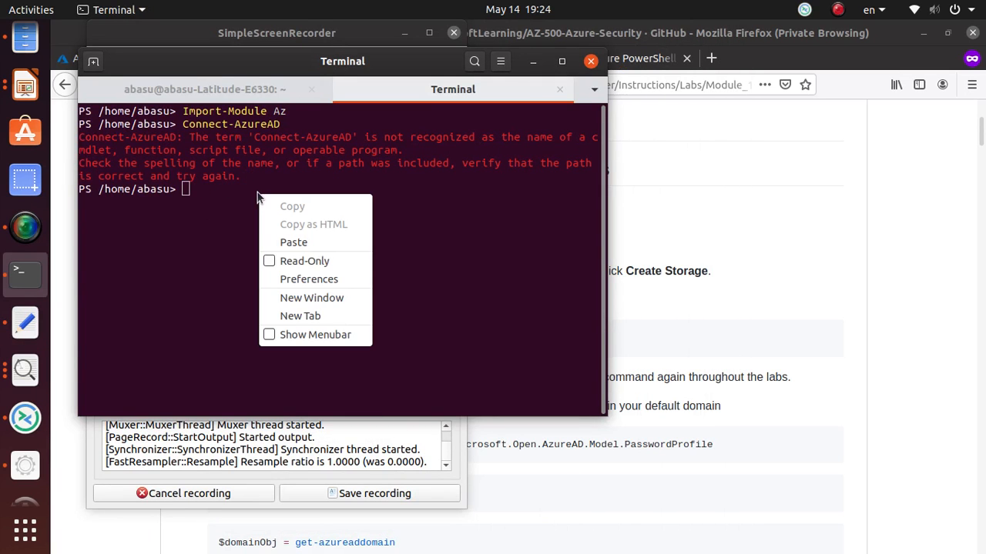
click(347, 243)
key(Return)
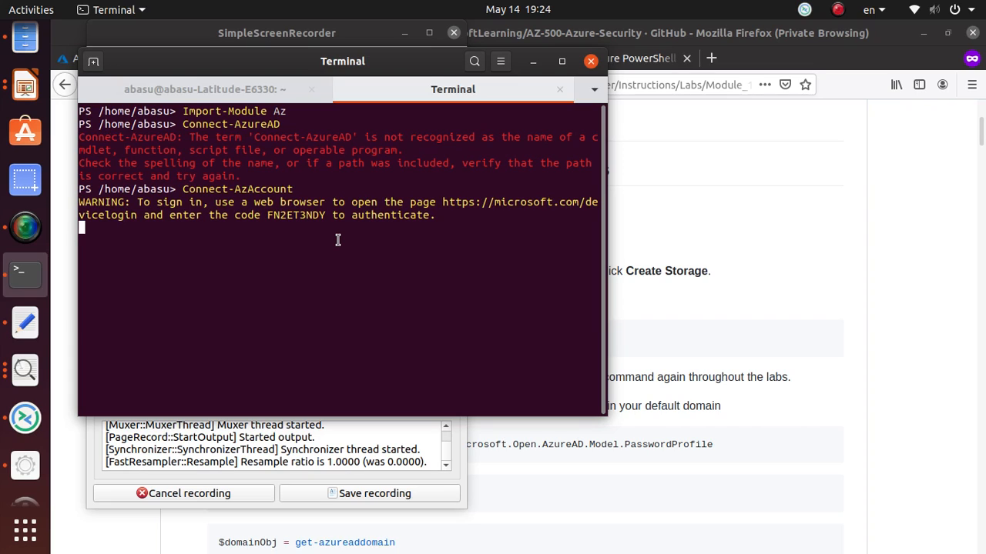
Copy the device sign-in code from the terminal output and open the microsoft.com/devicelogin page in Firefox.
double_click(294, 215)
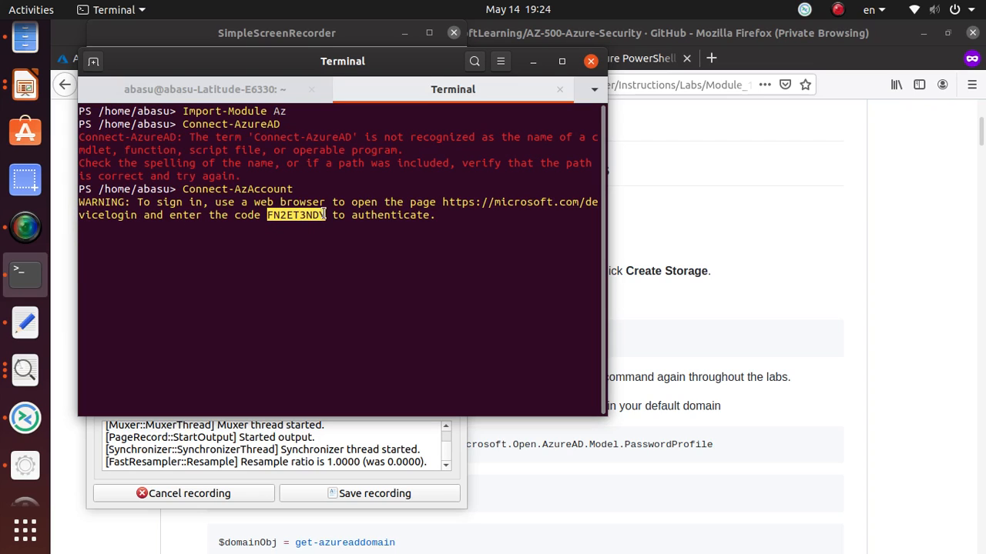
right_click(307, 217)
click(338, 231)
ctrl+click(517, 205)
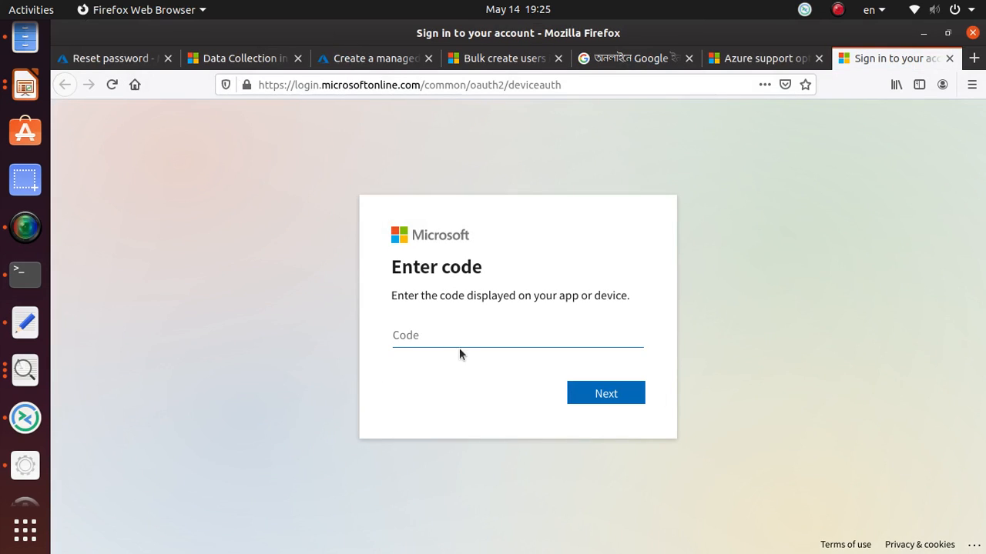
Enter the device sign-in code and choose the already signed-in account to authenticate Microsoft Azure PowerShell.
key(ctrl+v)
click(600, 390)
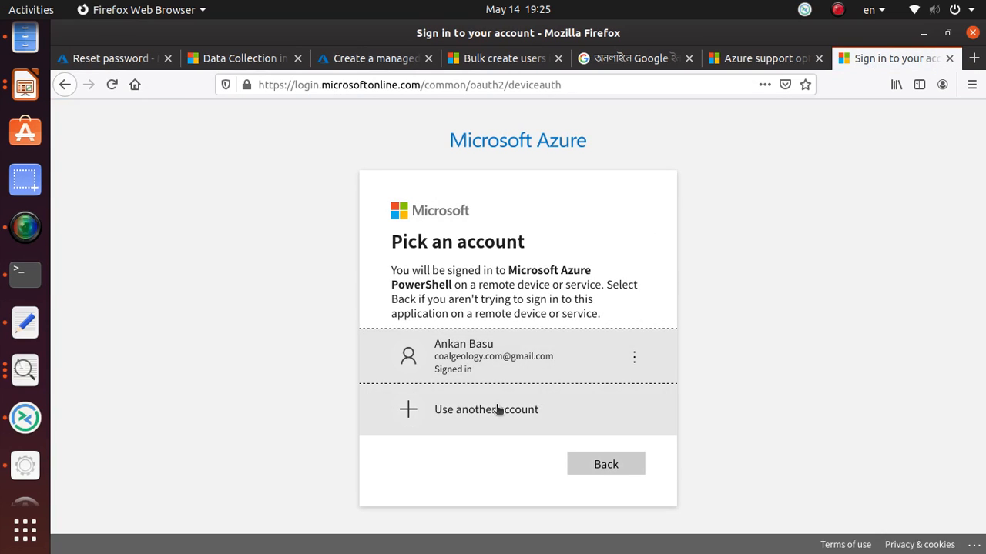
click(522, 359)
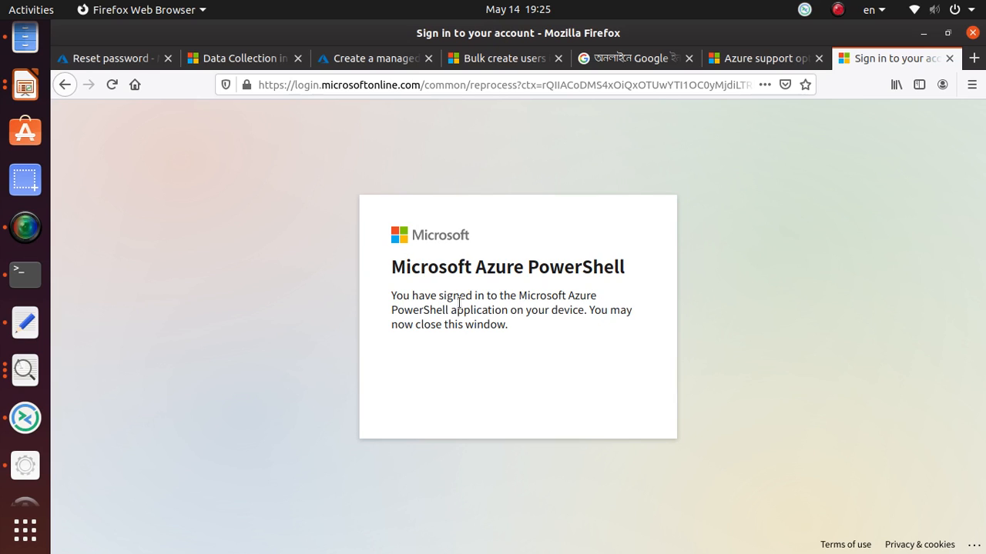
drag(395, 296, 495, 335)
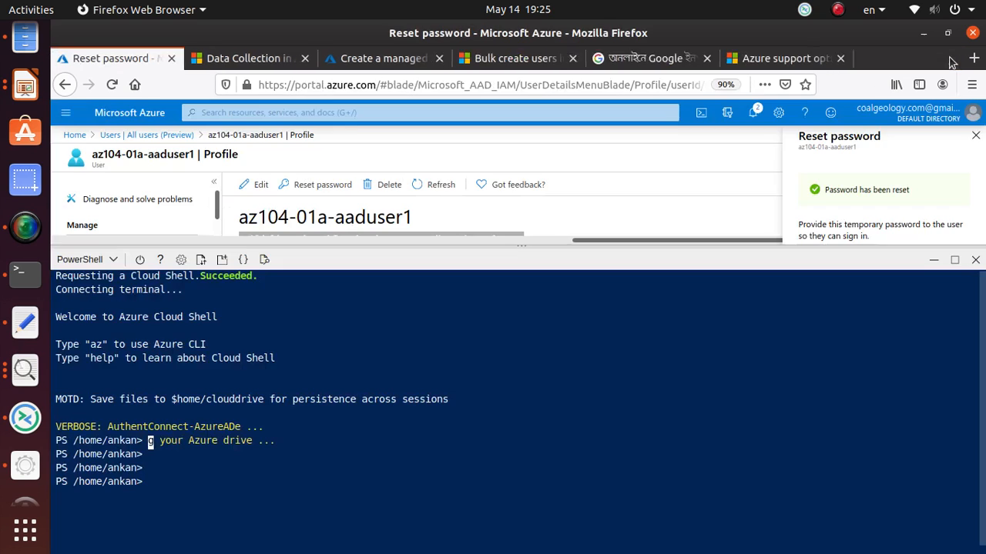
Close the completed device sign-in page and switch to the terminal to check the Connect-AzAccount output.
click(949, 59)
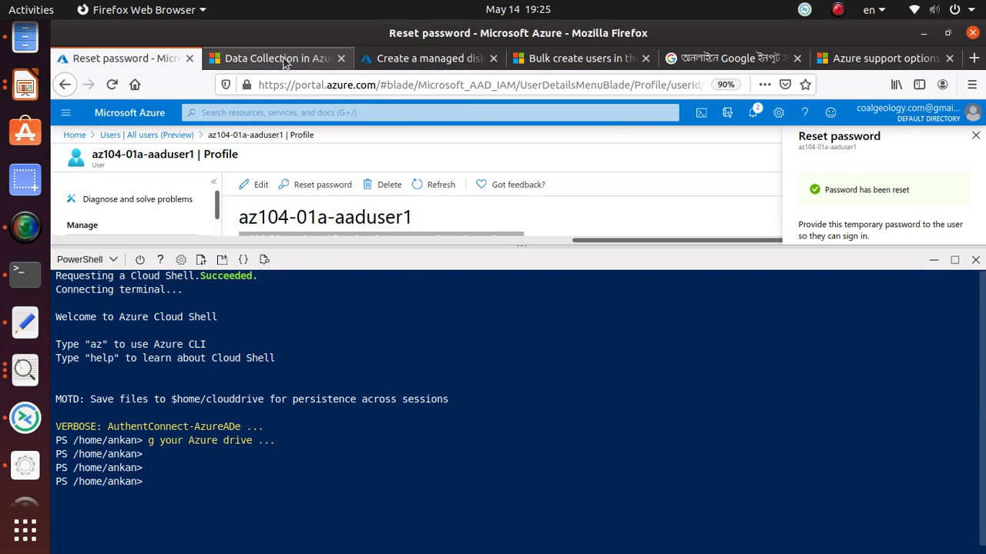
click(283, 60)
click(154, 62)
key(alt+Tab)
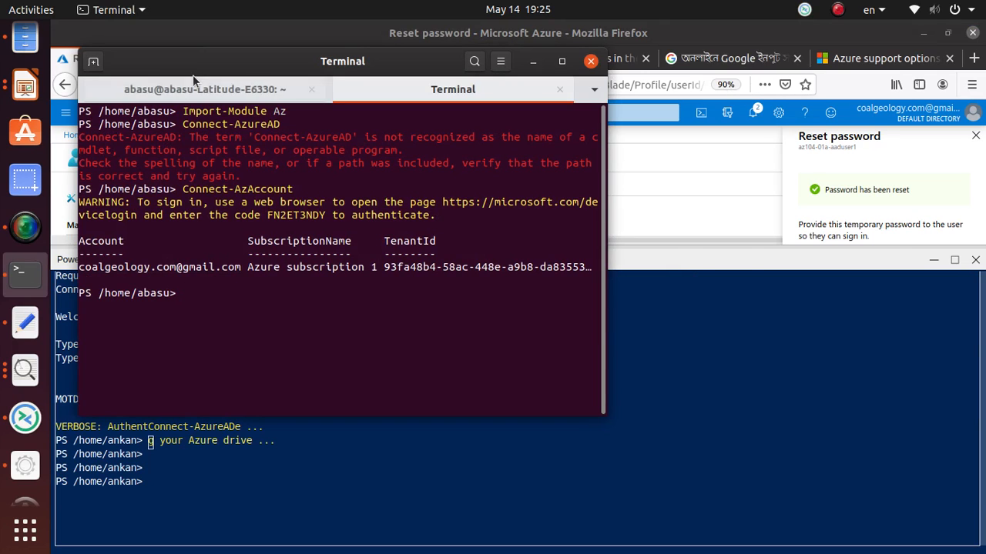
Switch to the AZ-500 PIM lab instructions in Firefox and copy the Connect-AzureAD command from Task 1, step 2.
key(alt+Tab)
key(alt+Tab)
key(alt+Tab)
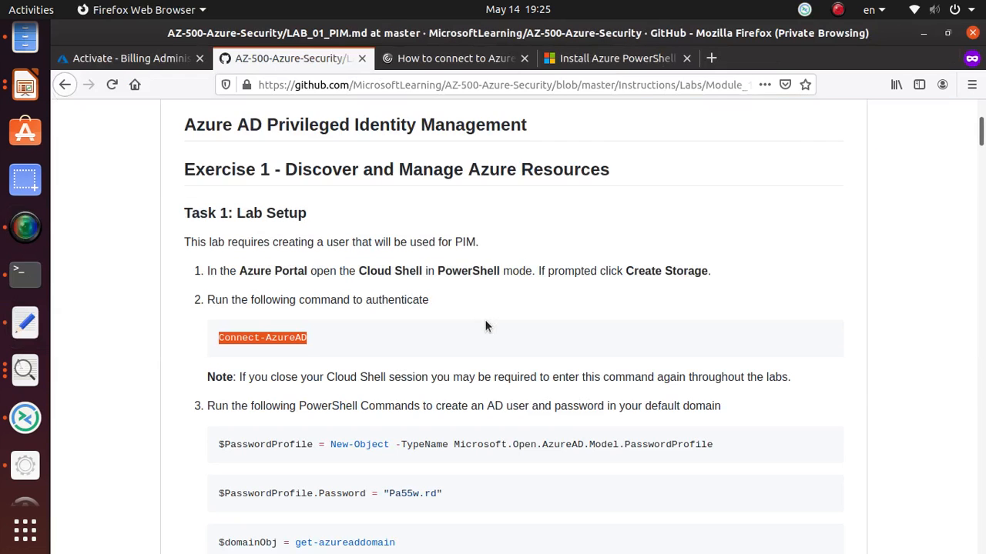
click(441, 345)
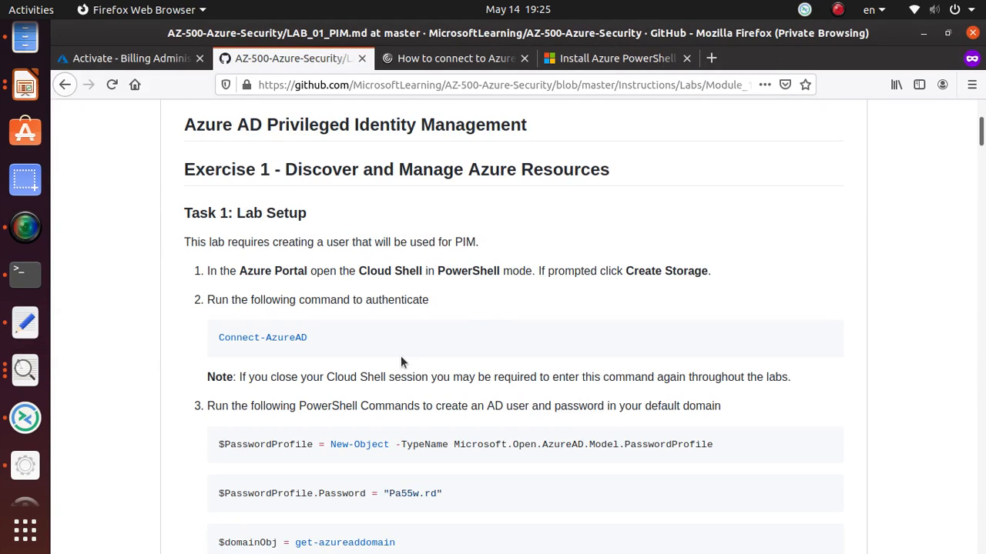
double_click(271, 336)
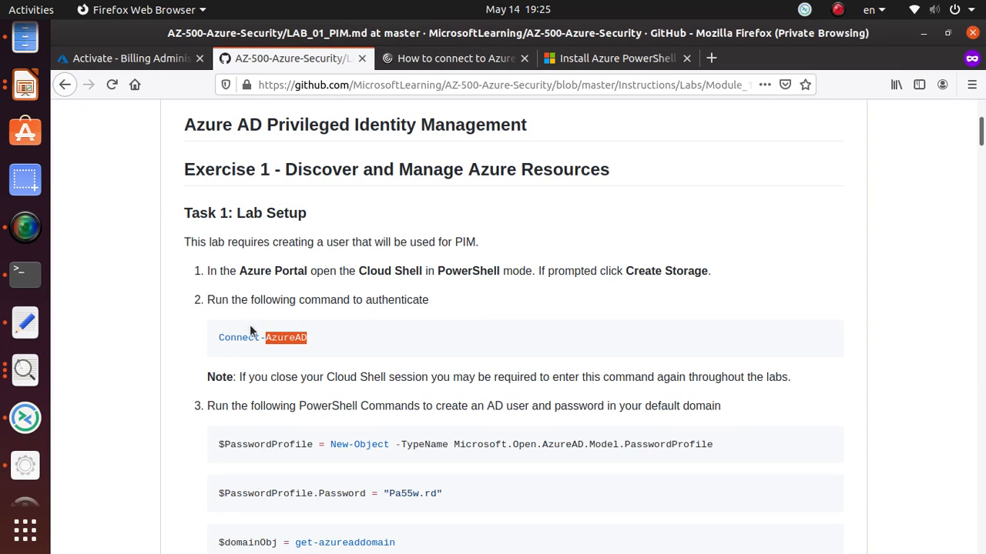
triple_click(284, 341)
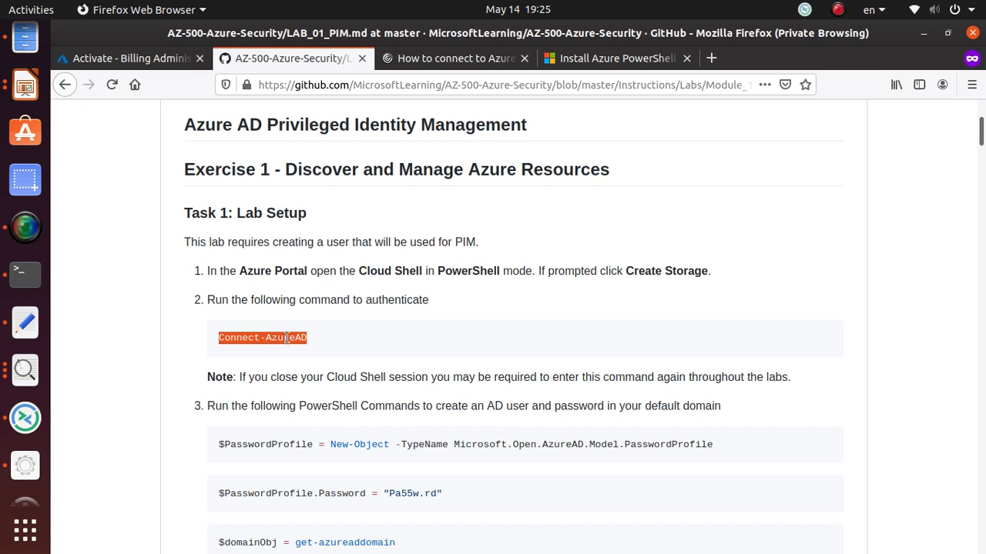
right_click(287, 337)
click(311, 347)
Switch to the terminal and try to run the copied Connect-AzureAD command at the PowerShell prompt.
key(alt+Tab)
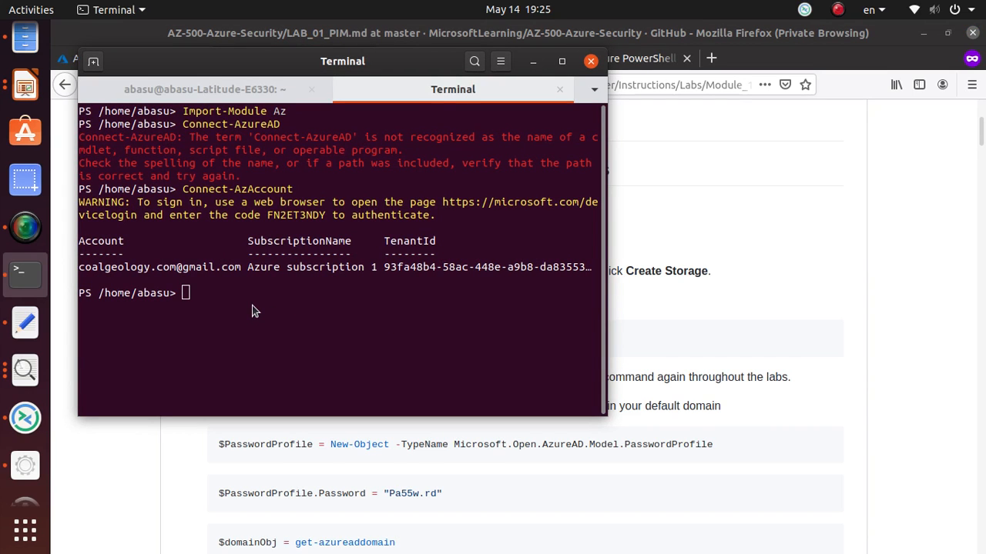
click(273, 313)
key(ctrl+v)
key(BackSpace)
right_click(258, 315)
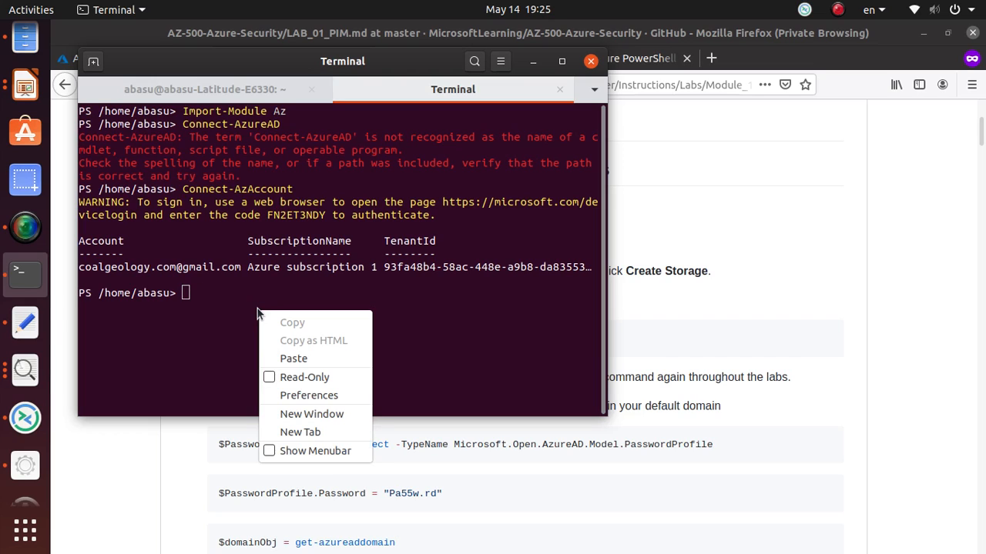
click(315, 356)
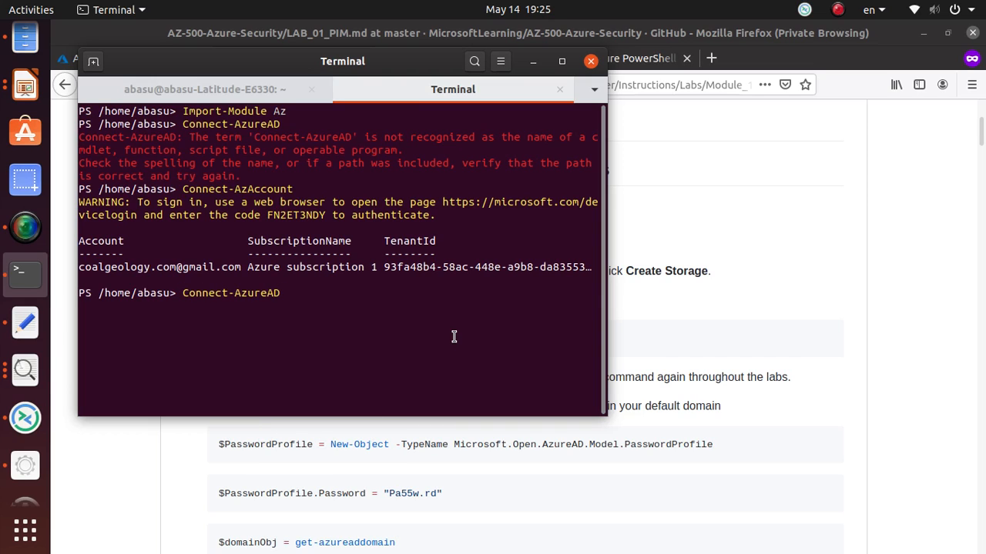
key(Return)
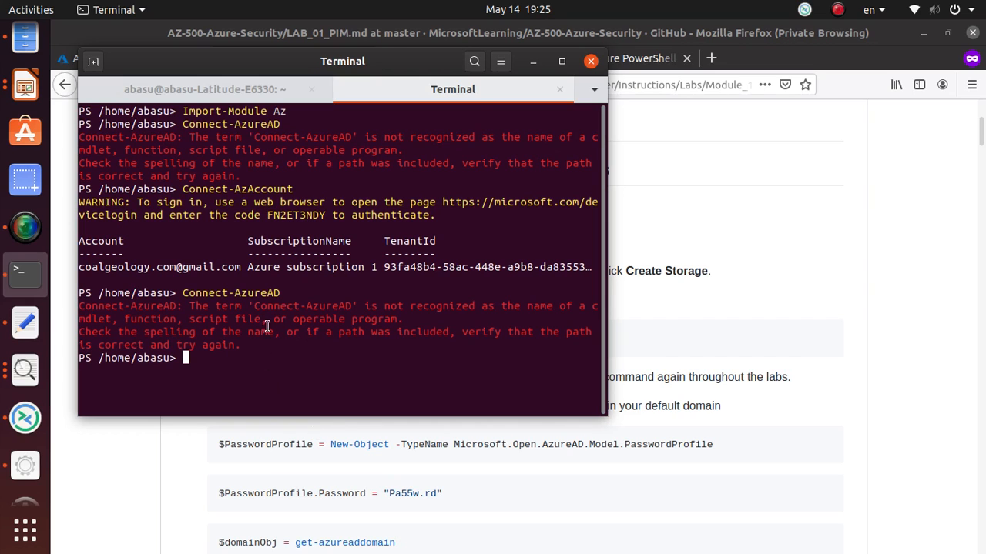
drag(241, 293, 325, 322)
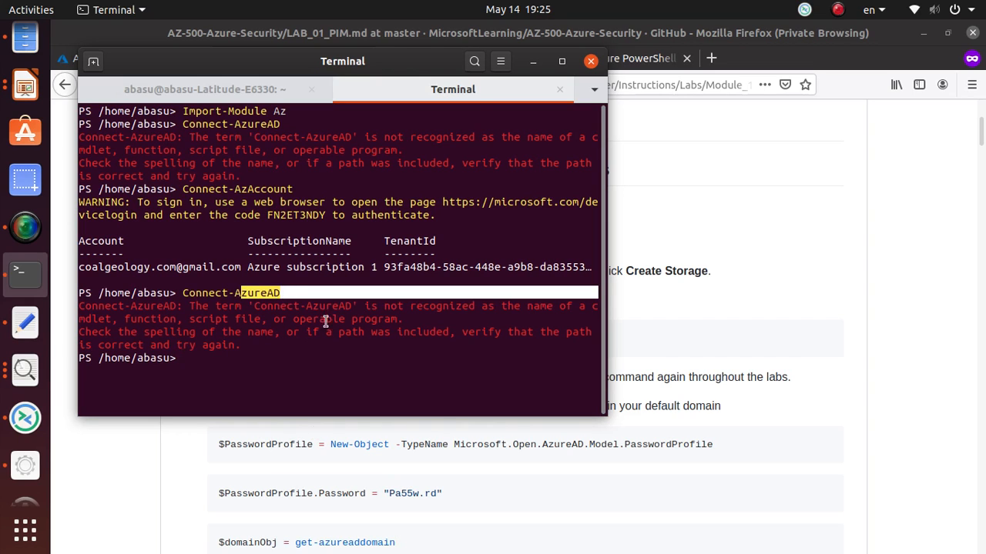
Return to the lab instructions and examine the step 3 user-creation commands, including the display name and password values.
click(432, 434)
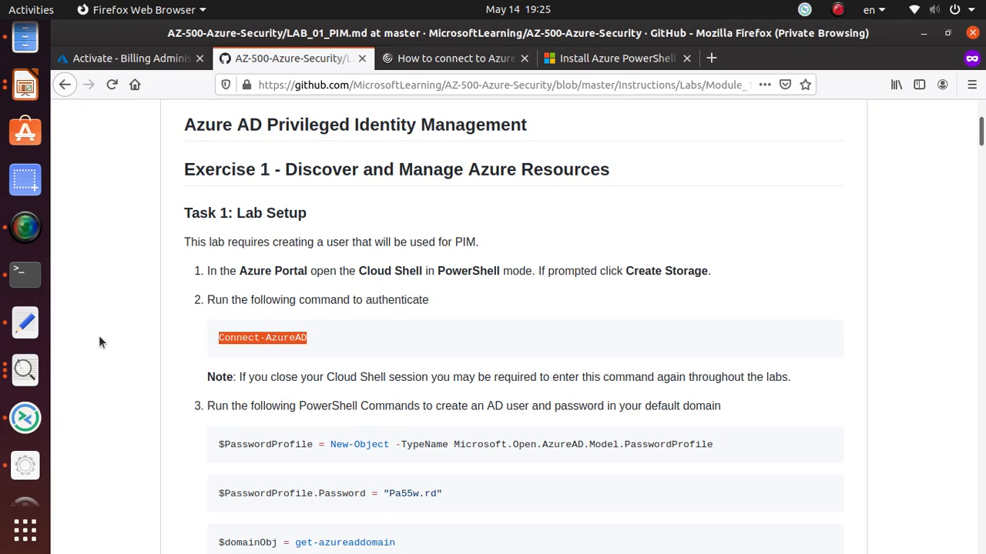
scroll(304, 476, down, 2)
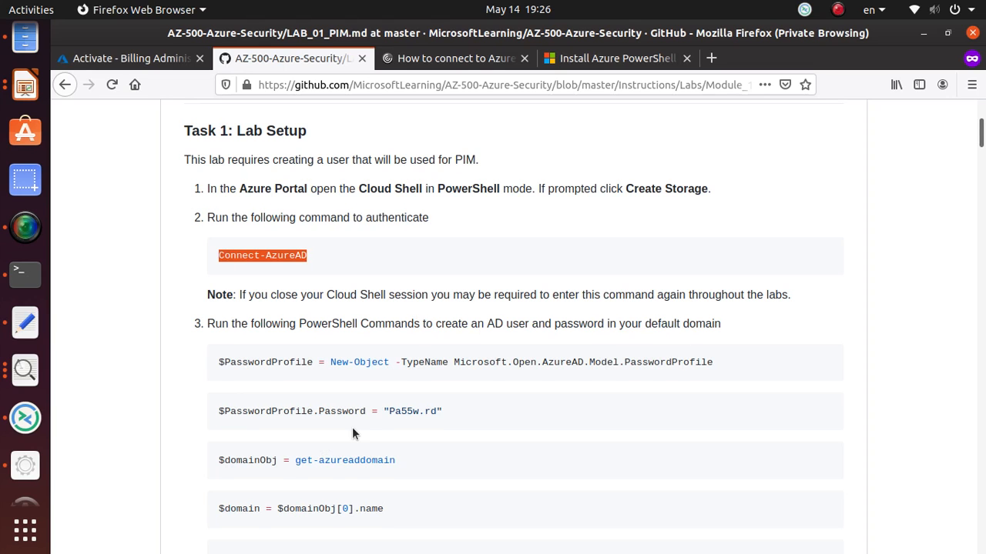
scroll(352, 431, down, 2)
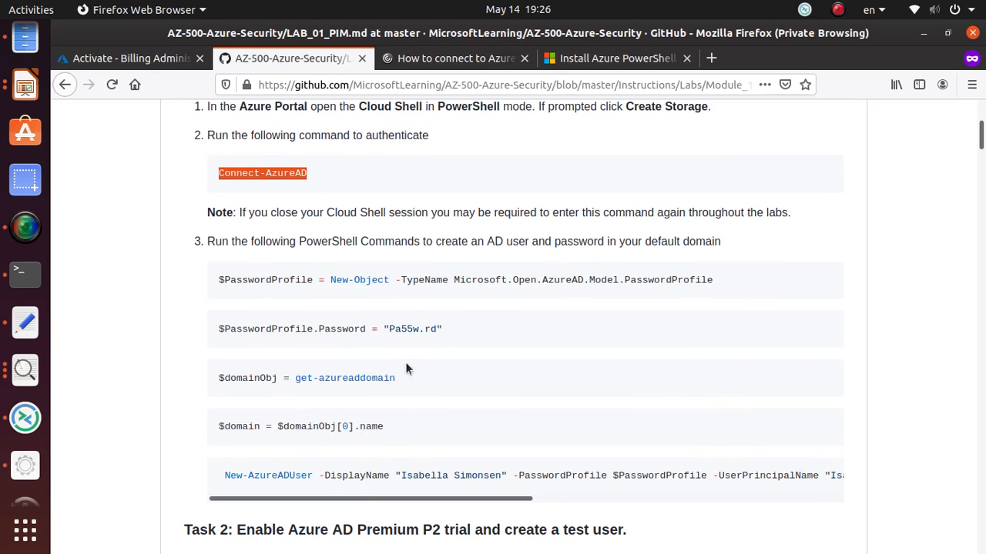
scroll(335, 388, down, 2)
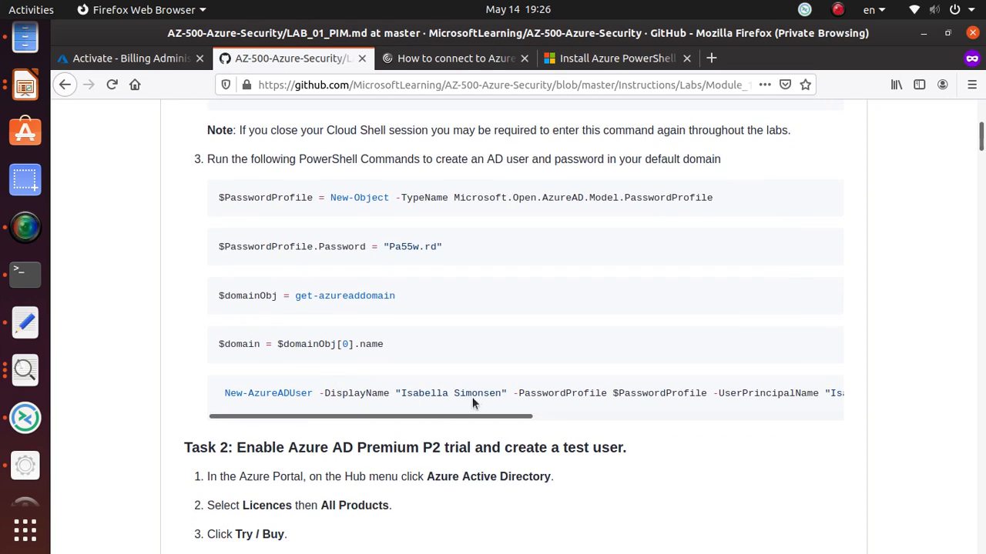
drag(502, 393, 400, 393)
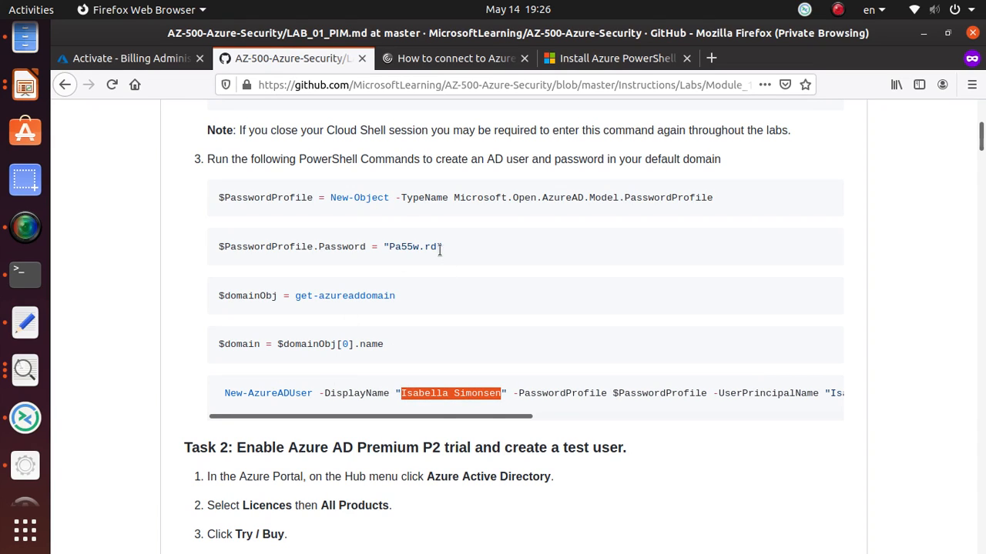
drag(441, 246, 383, 247)
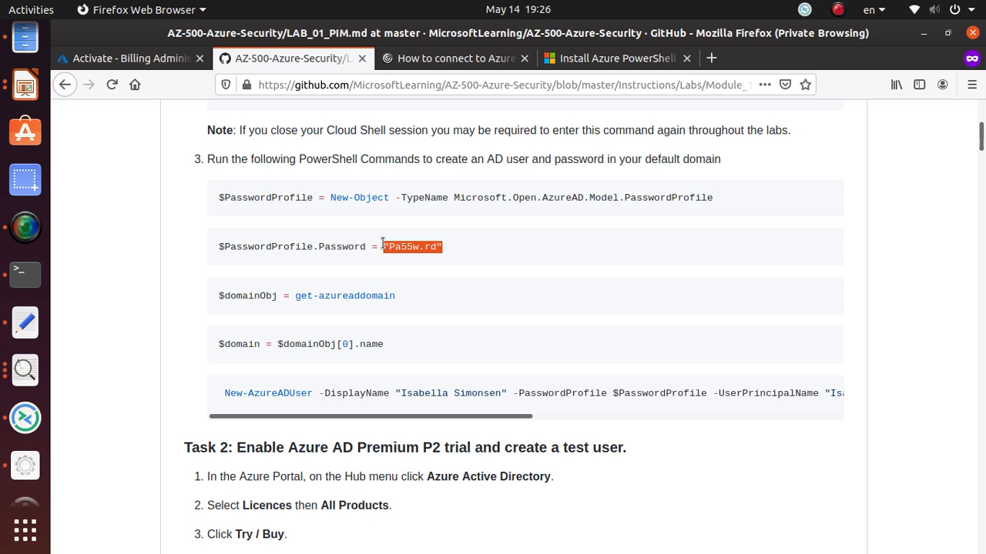
Return to the Azure portal home page, search for "active", open Azure Active Directory and show its list of users.
click(132, 59)
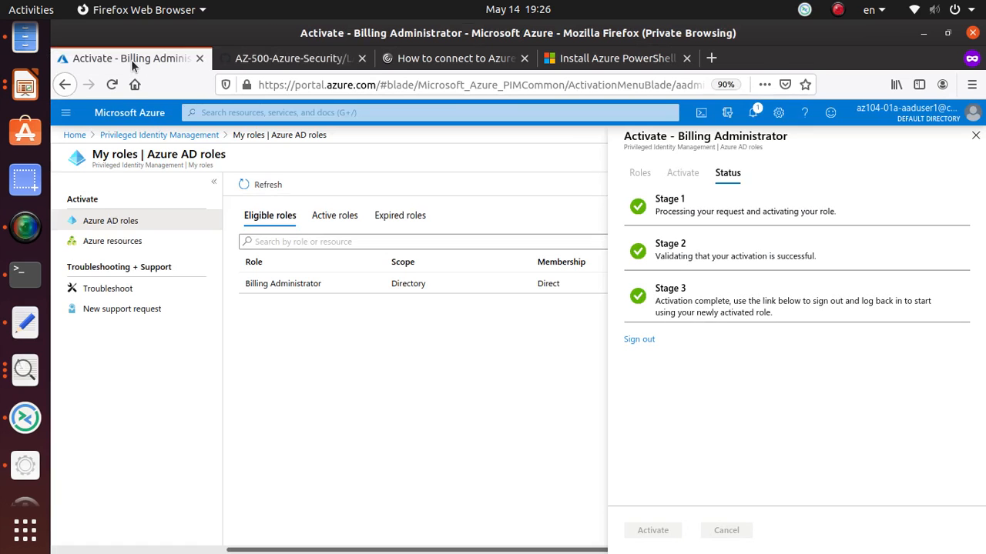
click(74, 135)
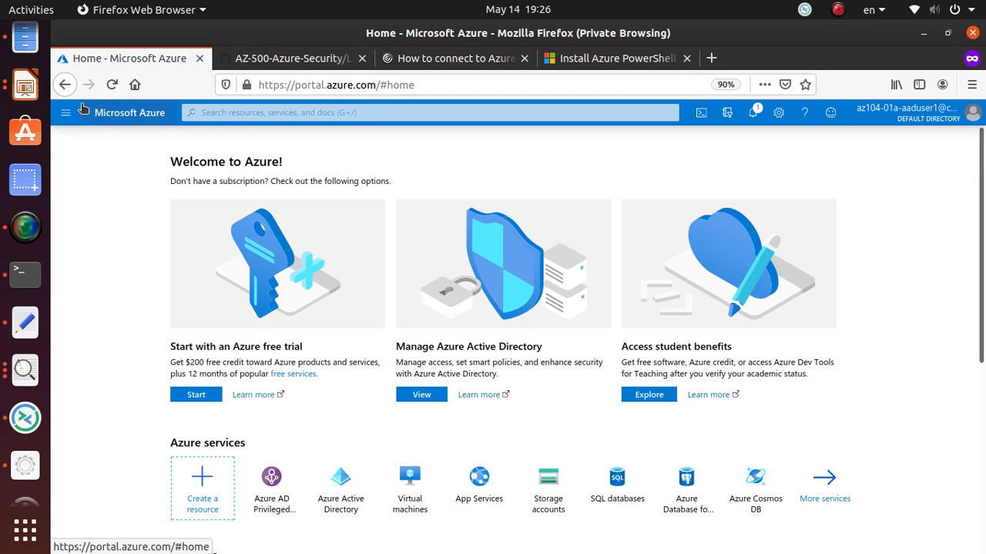
click(235, 110)
text(a)
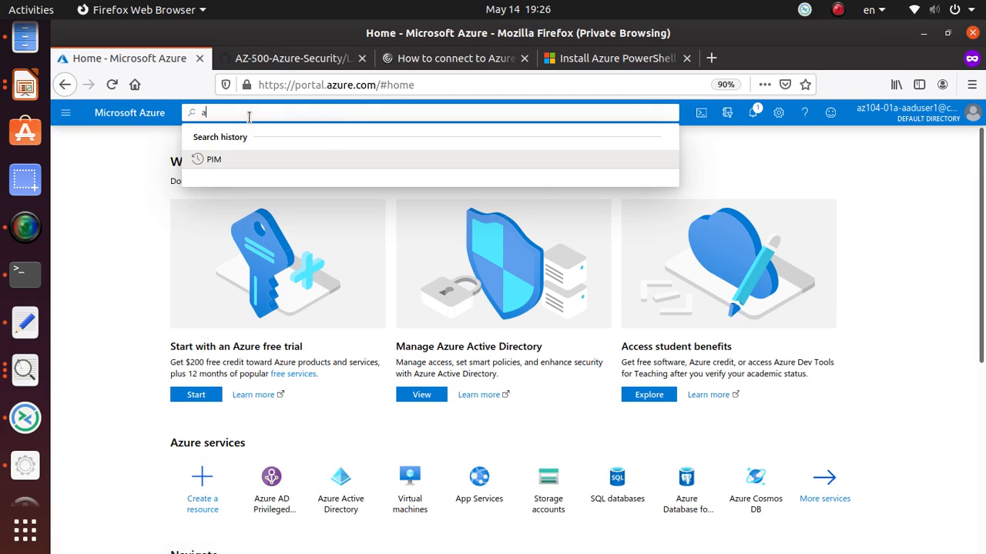
text(ctive)
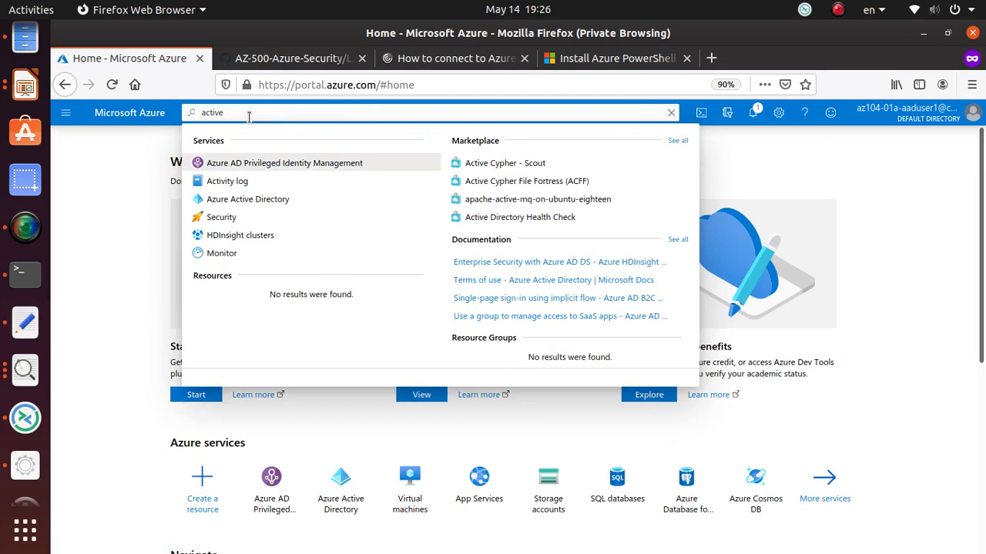
click(245, 201)
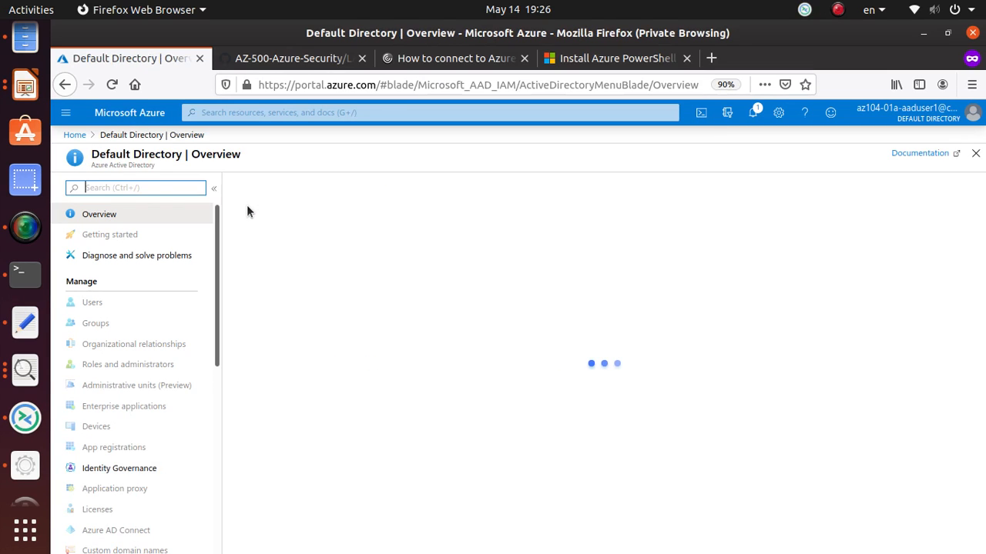
click(100, 304)
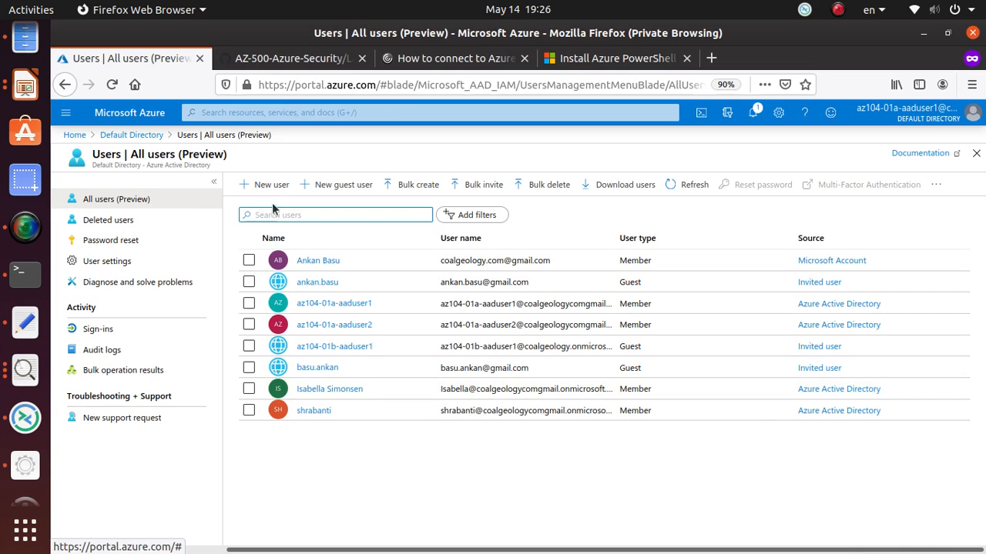
Start a new user with user name and name billingadmin1, and choose to create the initial password manually.
click(261, 186)
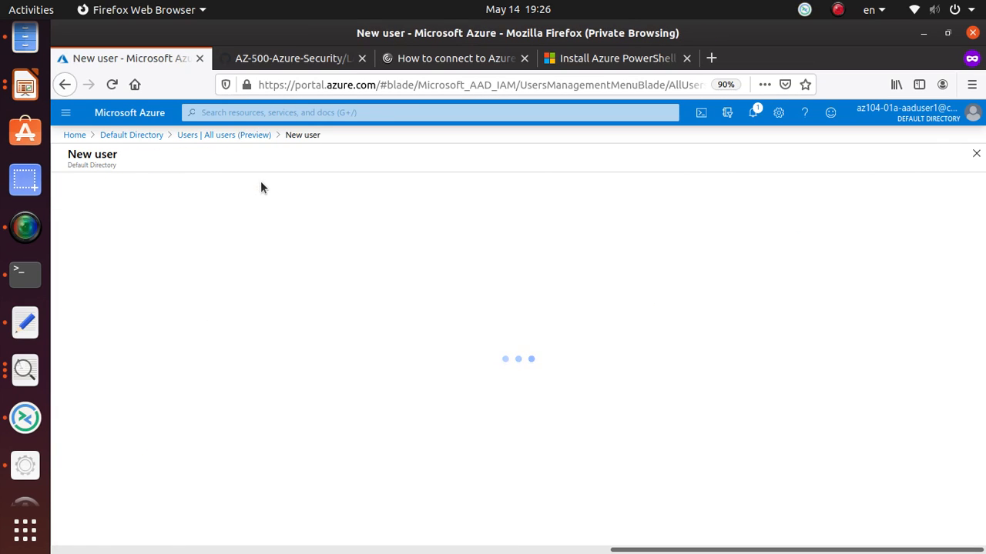
click(306, 415)
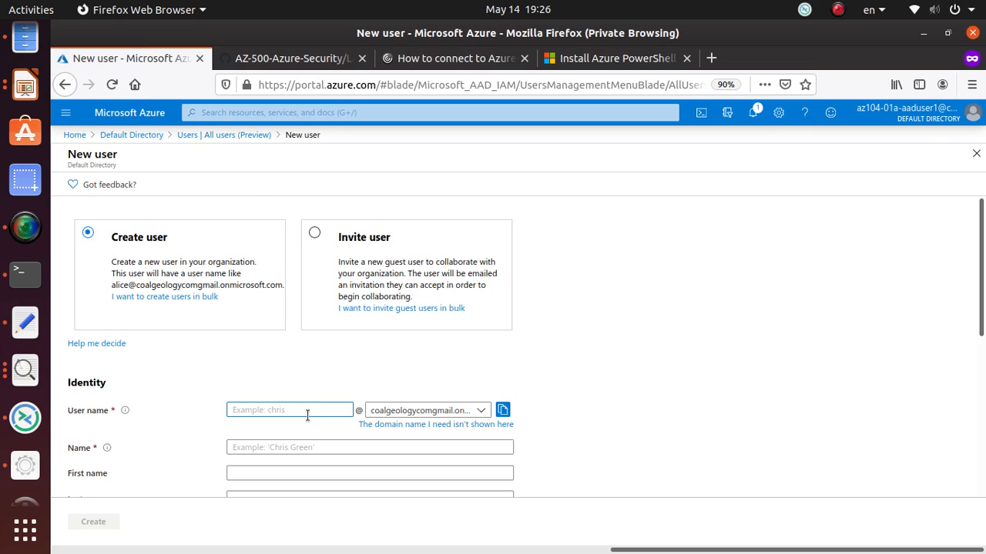
text(billingadmin1)
click(296, 452)
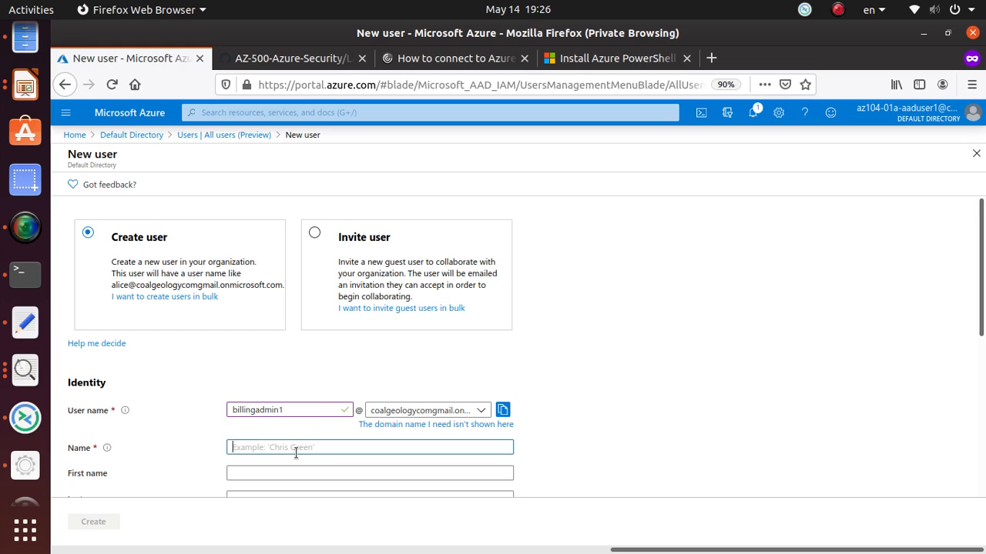
text(billingadmin1)
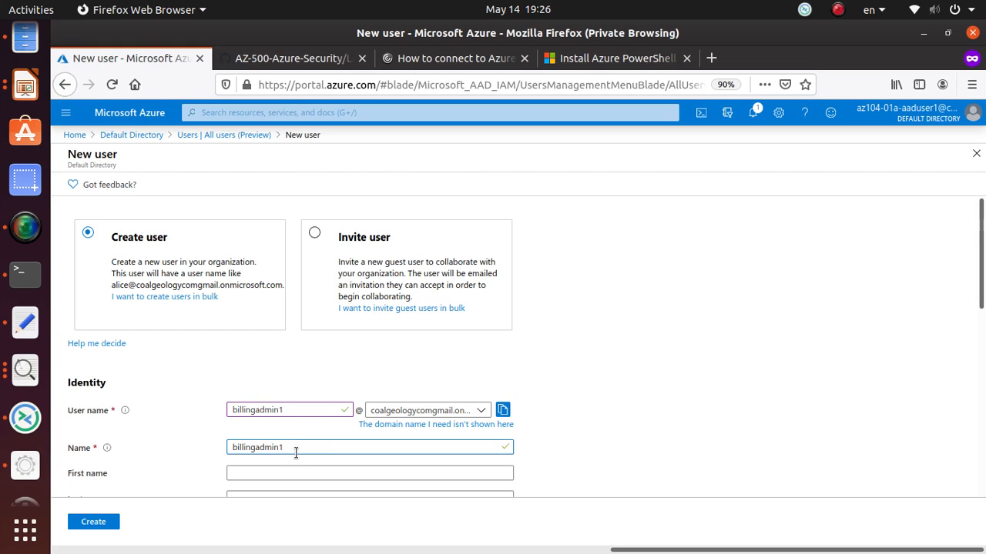
scroll(296, 452, down, 4)
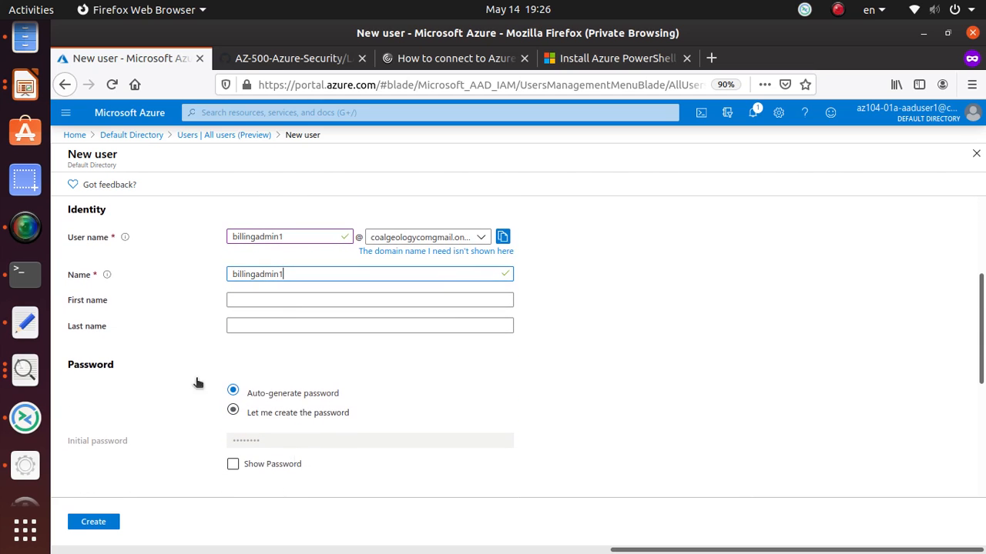
click(233, 410)
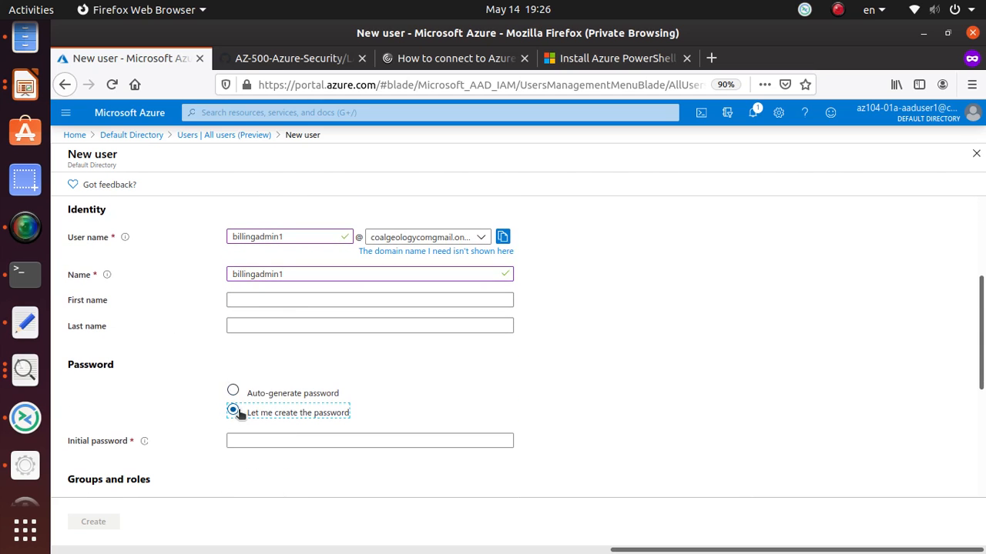
Go back to the lab instructions and copy the sample password from step 3 without its quotation marks.
key(alt+Tab)
key(alt+Tab)
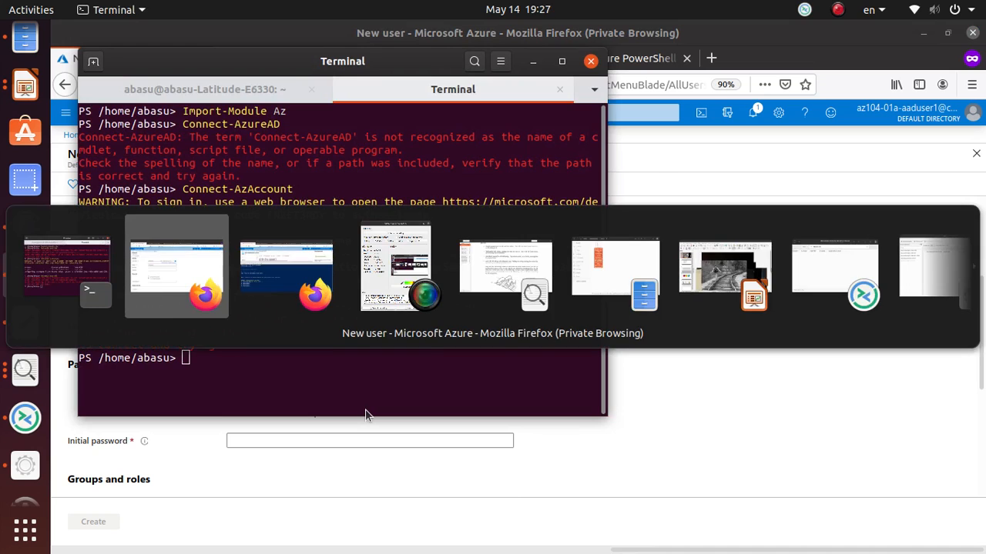
click(292, 59)
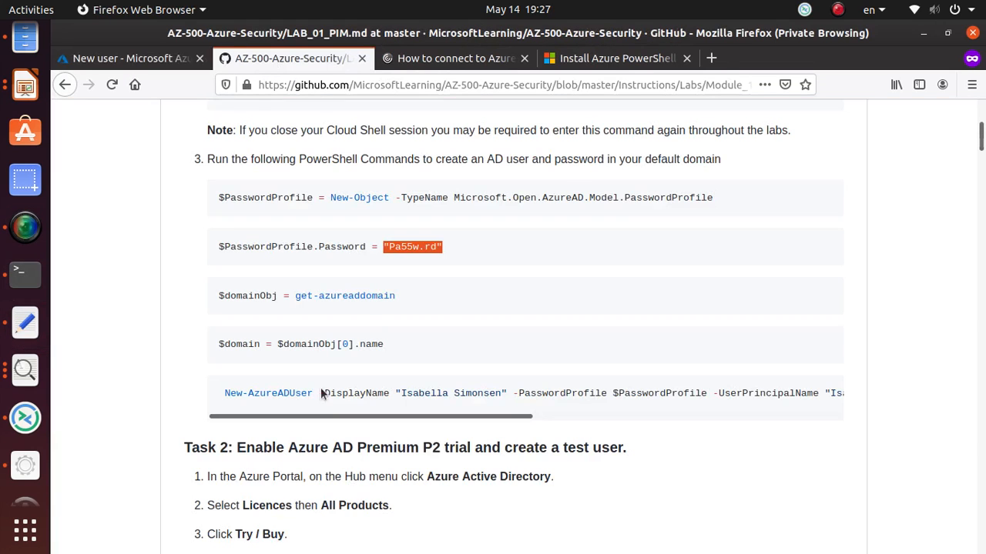
right_click(407, 247)
click(421, 258)
click(426, 249)
drag(437, 246, 391, 249)
key(alt+Tab)
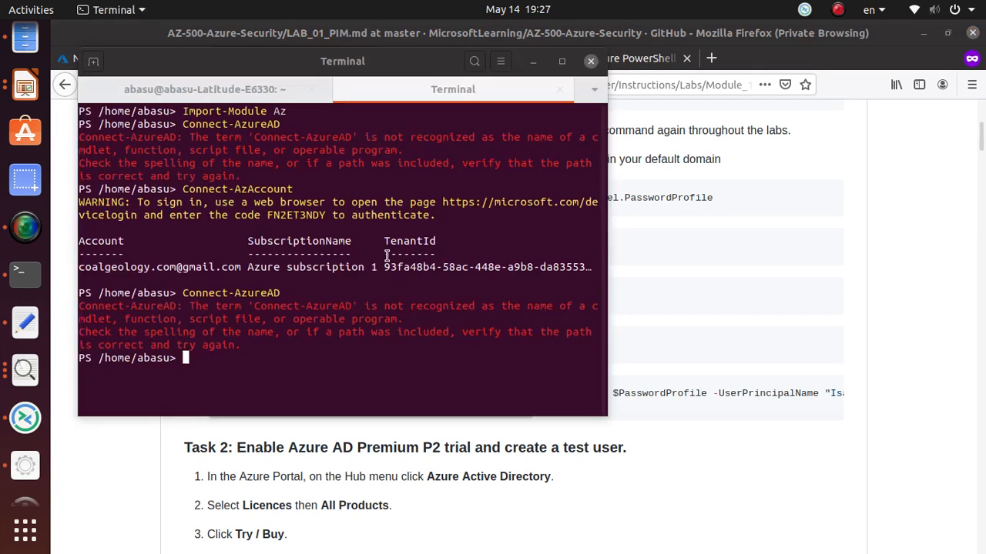
key(alt+Tab)
key(alt+Tab)
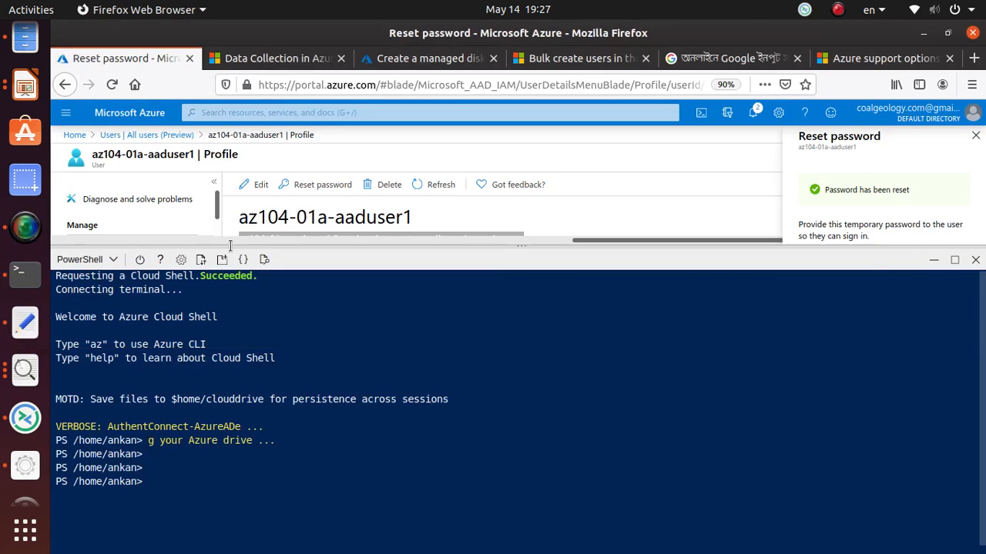
key(alt+Tab)
key(alt+Tab)
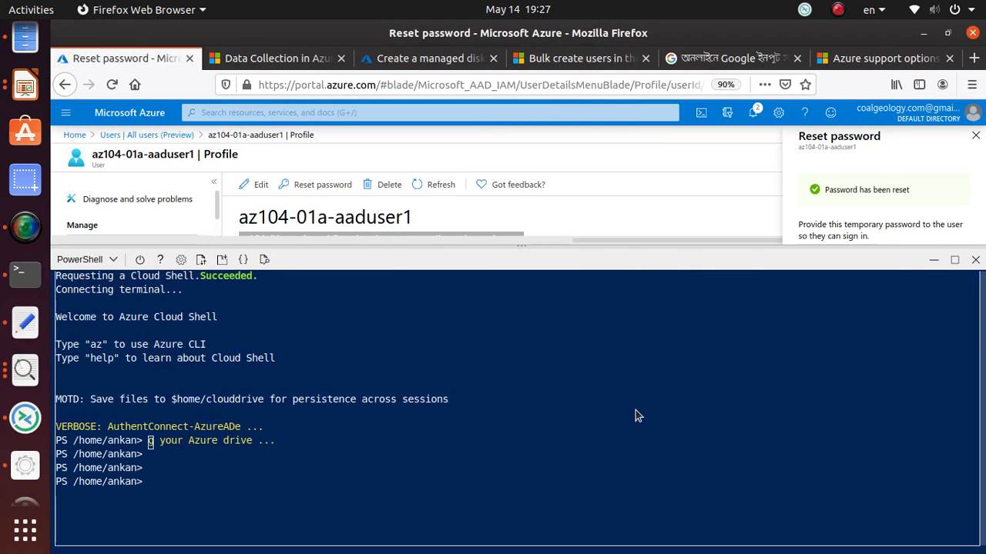
key(alt+Tab)
key(alt+Tab)
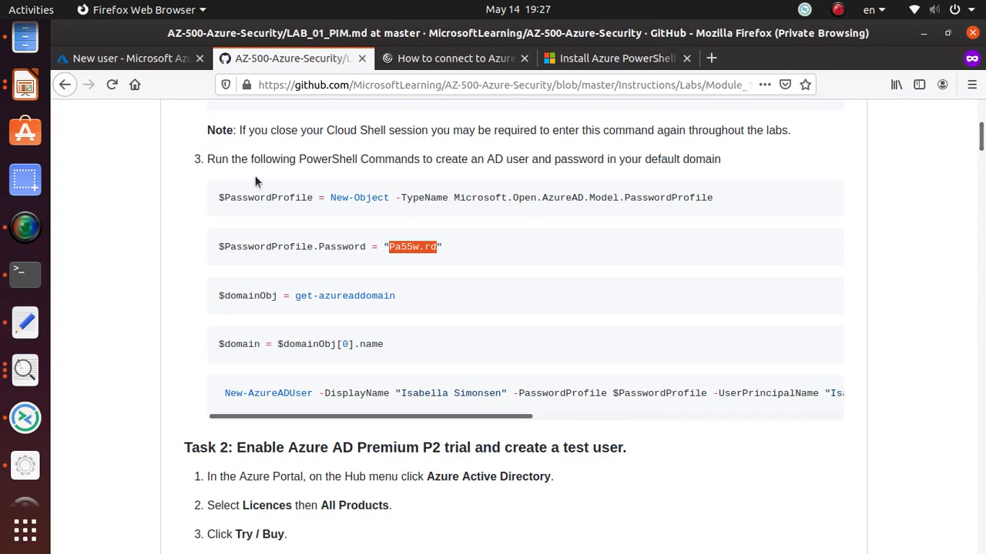
Return to the new user form, paste the copied password as the initial password, and create the billingadmin1 user.
click(134, 58)
click(274, 439)
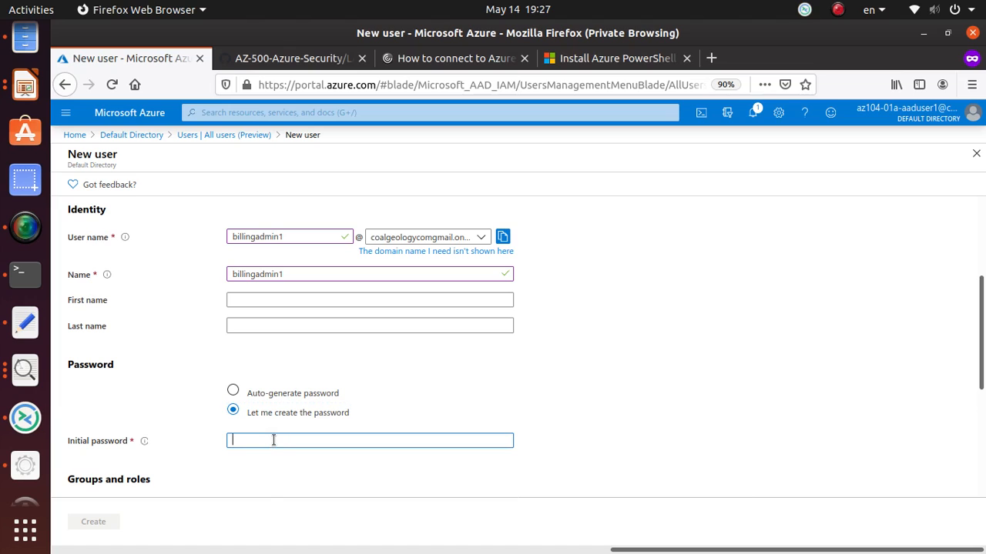
key(ctrl+v)
scroll(191, 426, down, 4)
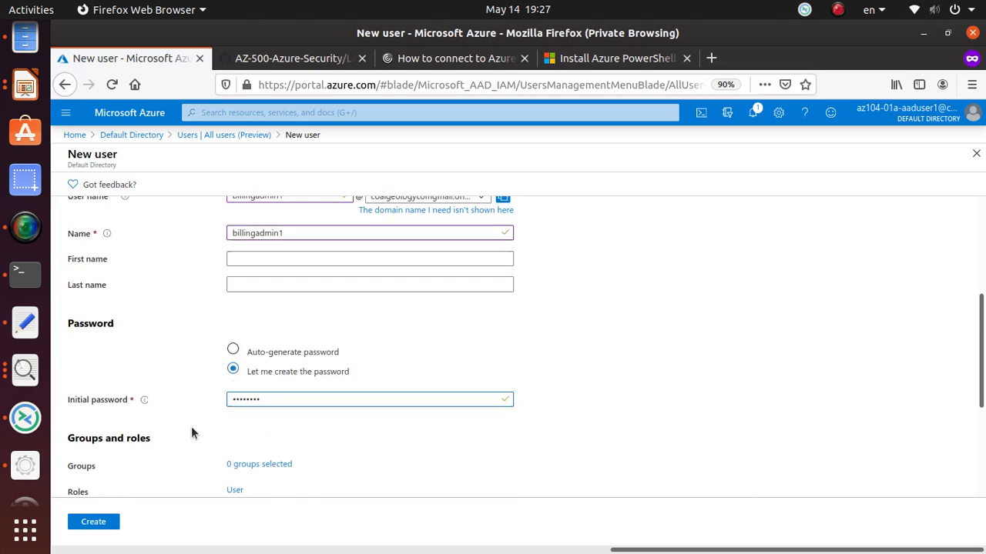
scroll(190, 426, down, 2)
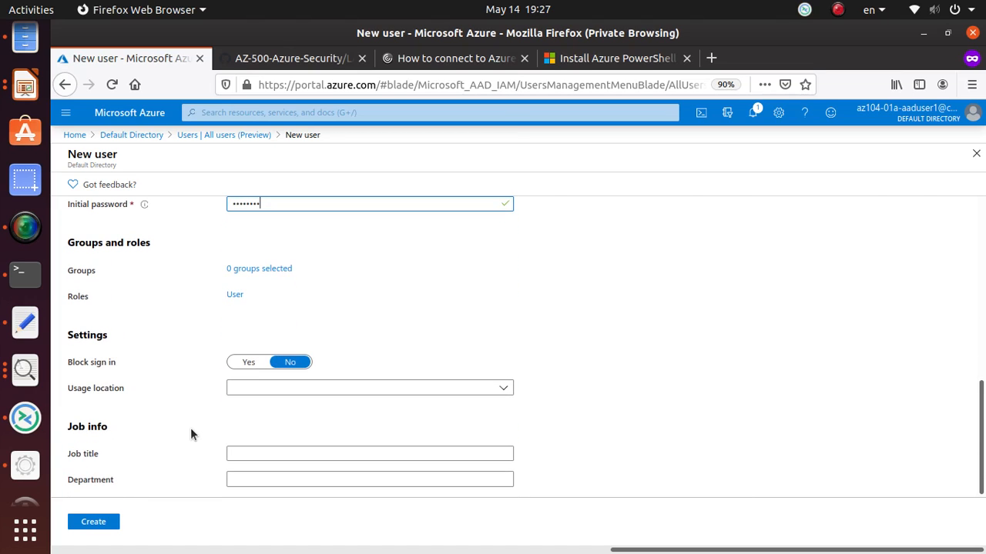
click(102, 525)
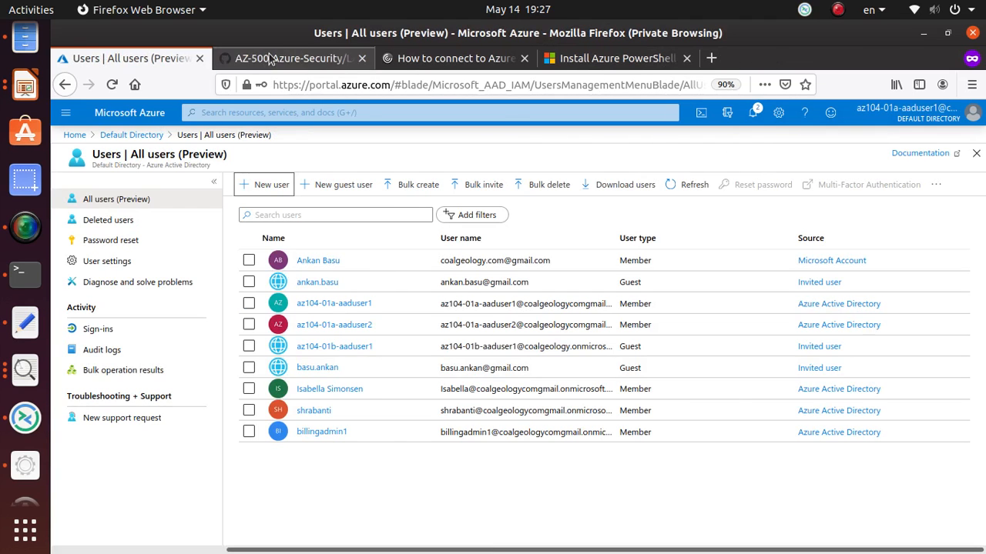
Go back to the lab instructions and examine the full New-AzureADUser command in step 3, including its last parameters.
click(270, 60)
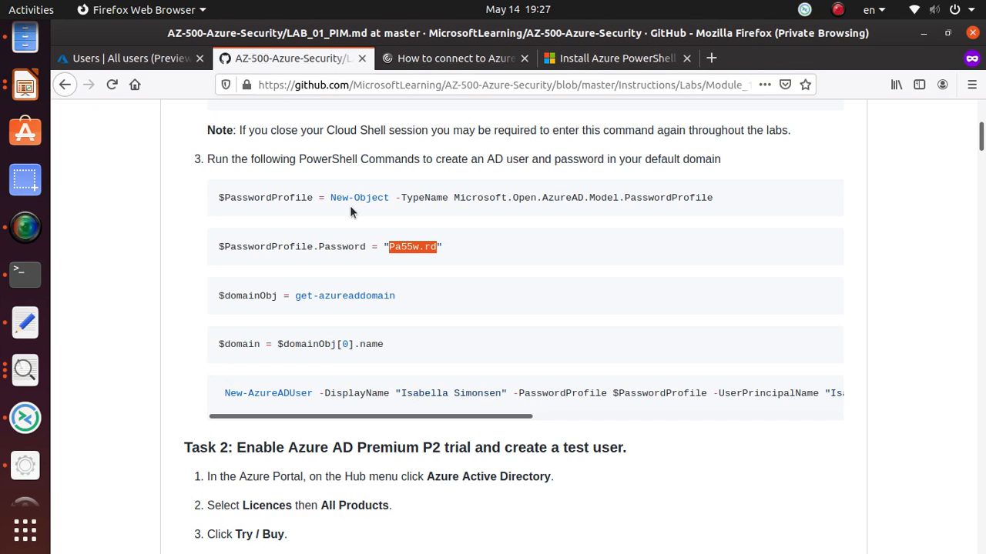
scroll(462, 362, down, 2)
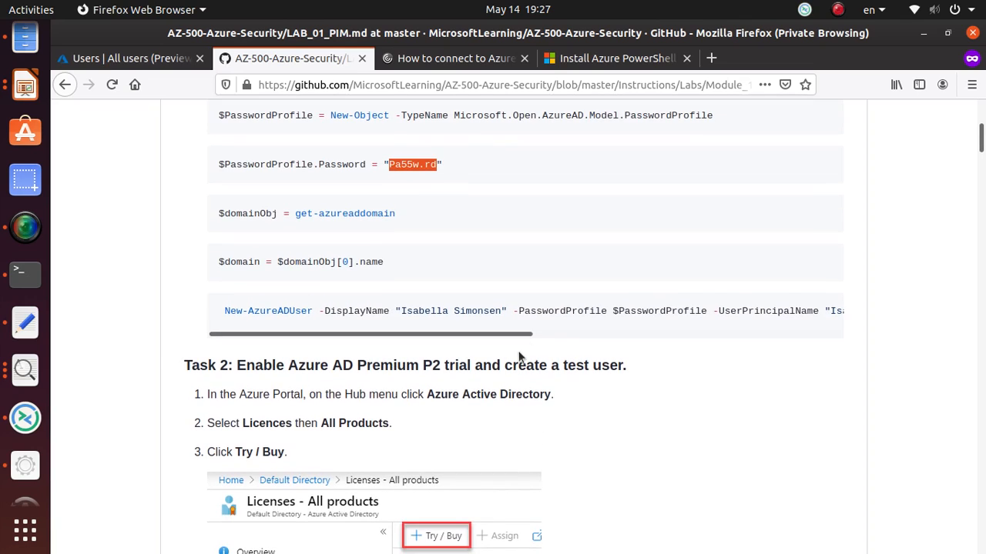
drag(535, 336, 849, 328)
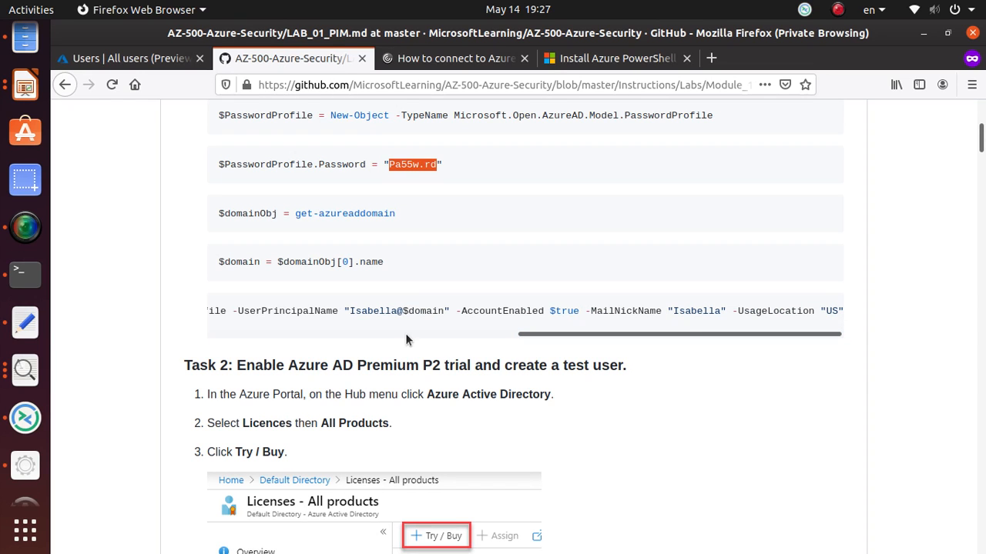
drag(554, 338, 80, 332)
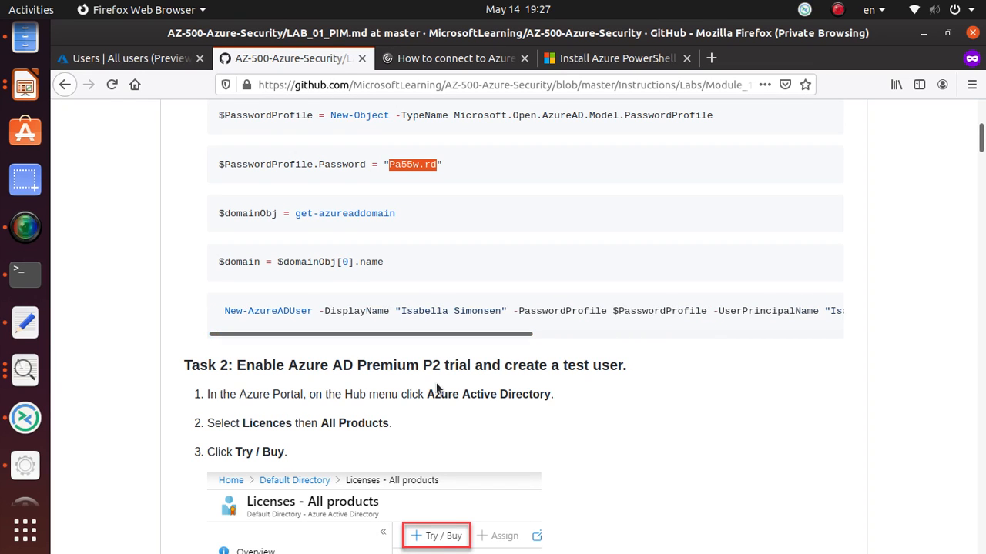
scroll(439, 377, down, 1)
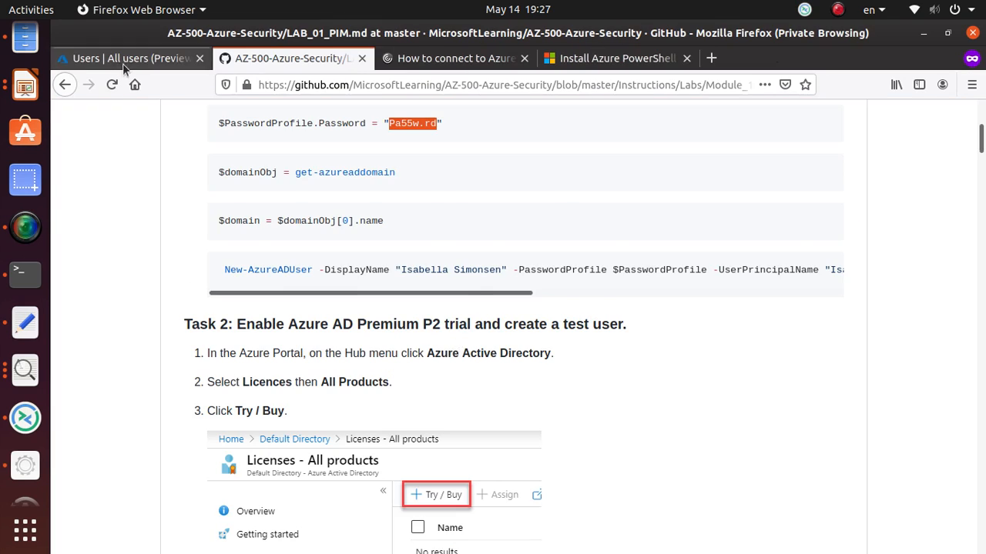
Return to the Azure users list and start another new user with user name and name billingadmin2.
click(122, 60)
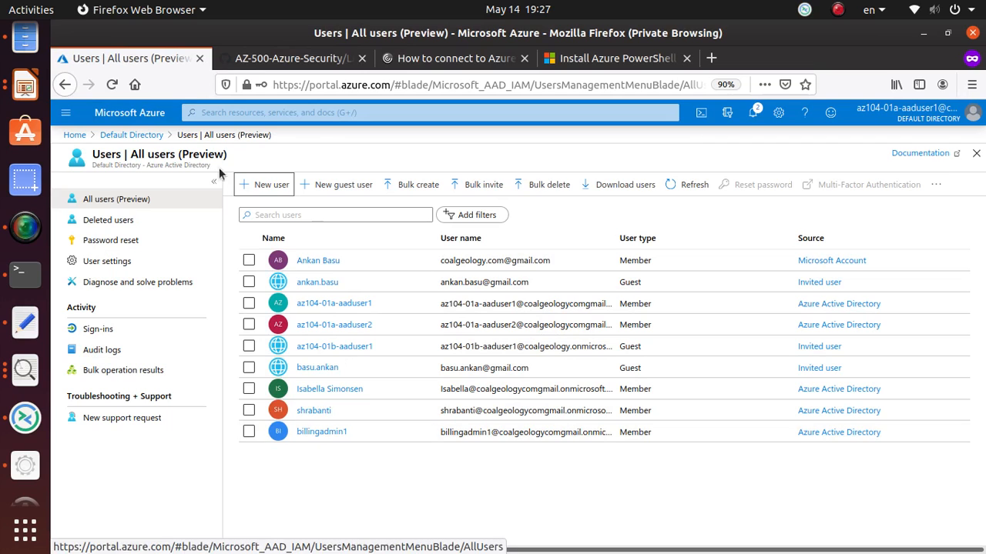
click(258, 184)
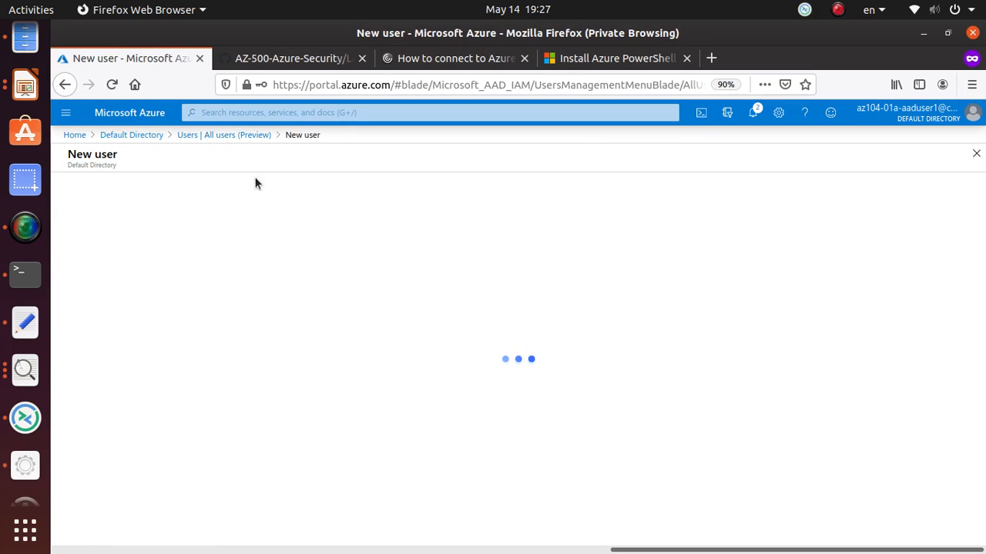
scroll(275, 425, down, 6)
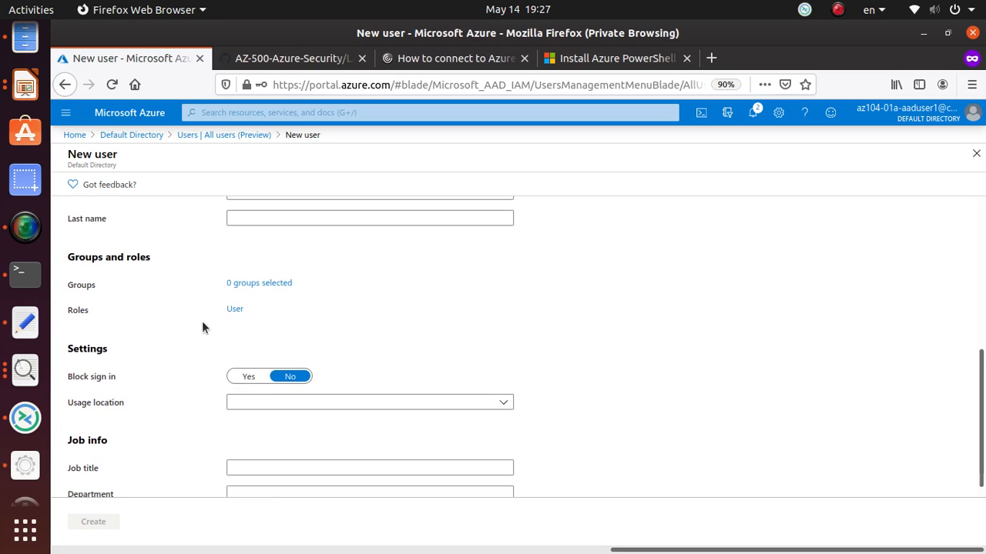
scroll(202, 324, up, 2)
scroll(202, 338, up, 3)
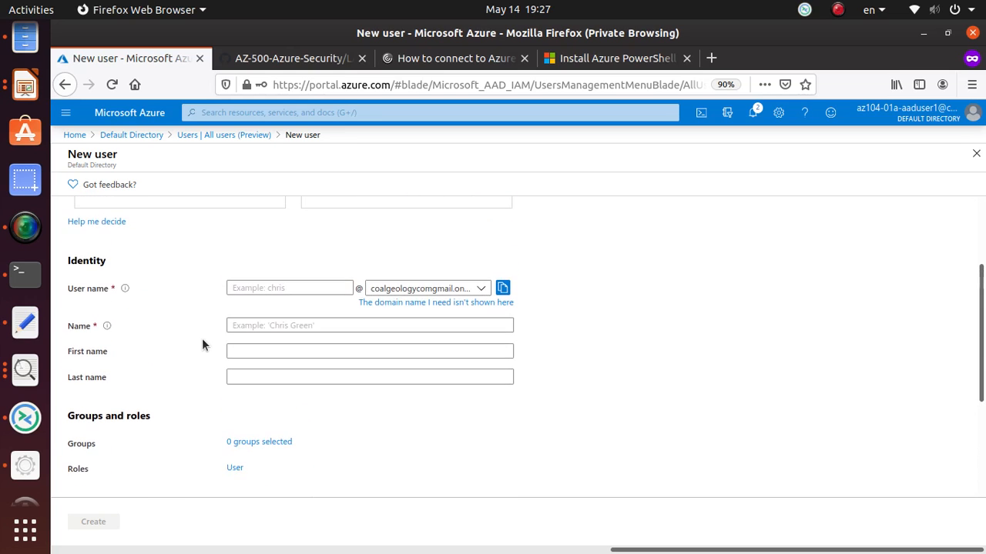
click(265, 303)
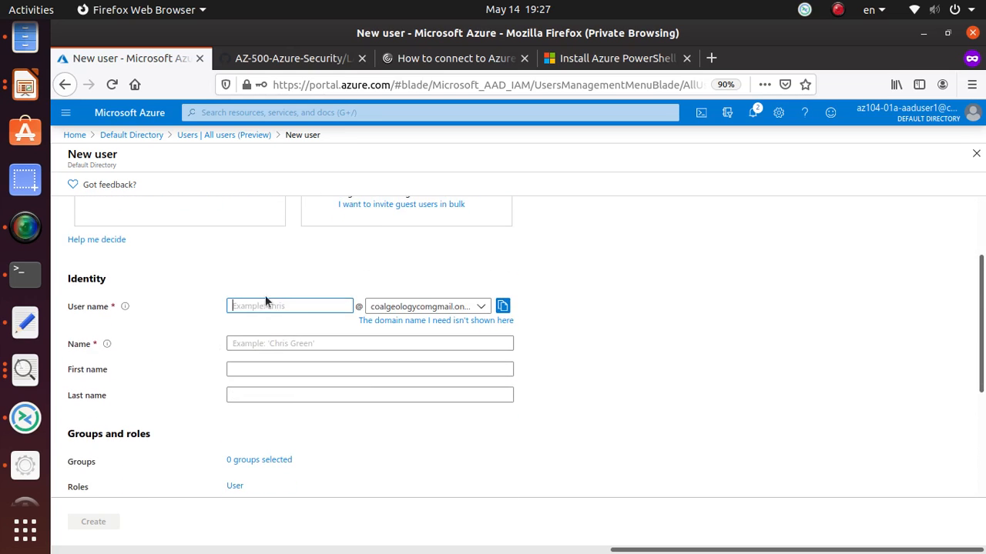
text(billingadmin2)
click(287, 346)
text(bil)
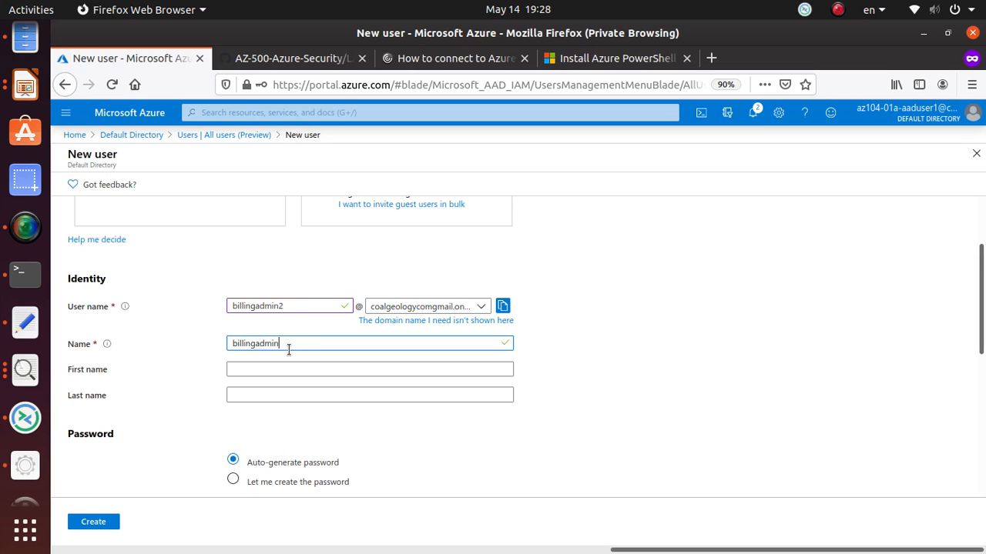
Choose to create billingadmin2's password manually and paste the copied password as the initial password.
scroll(287, 352, down, 3)
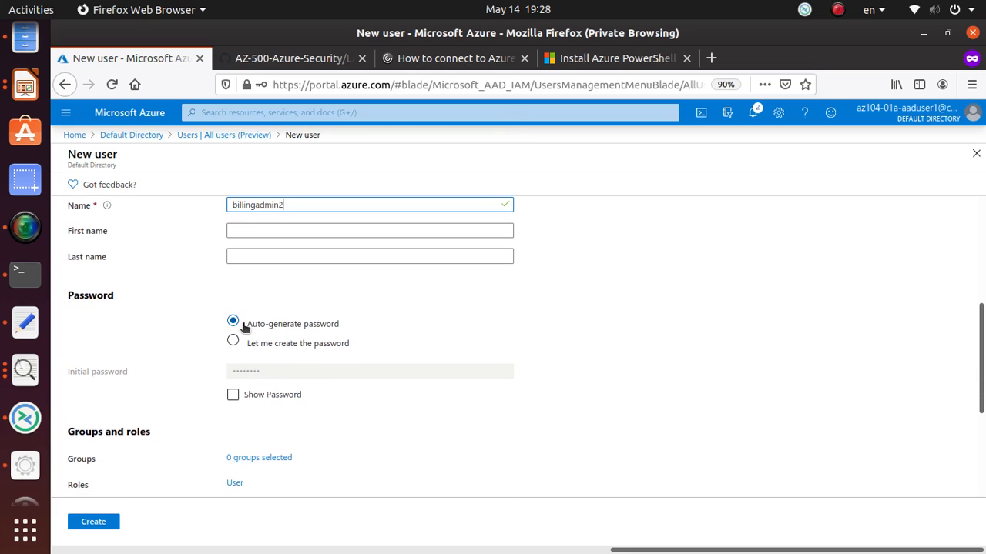
click(233, 344)
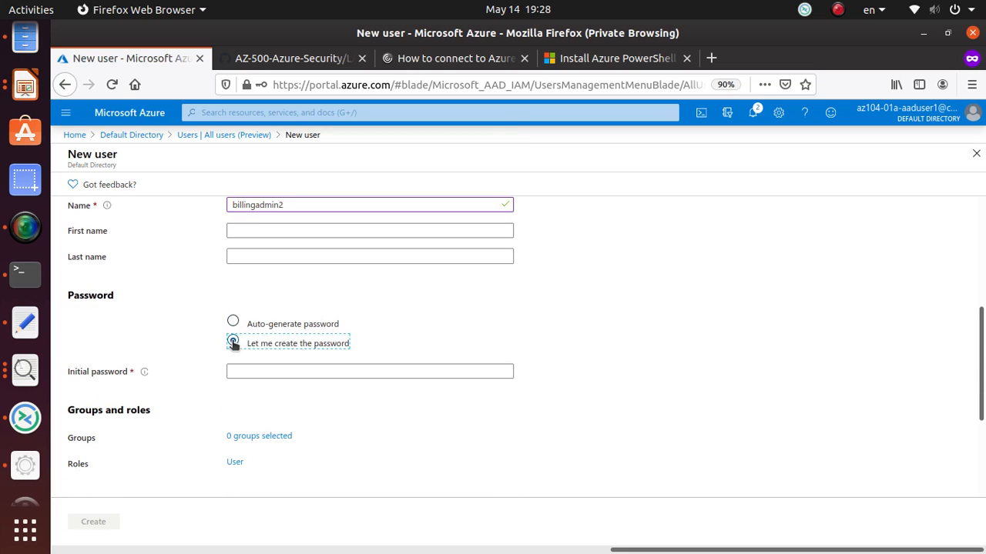
click(241, 372)
key(ctrl+v)
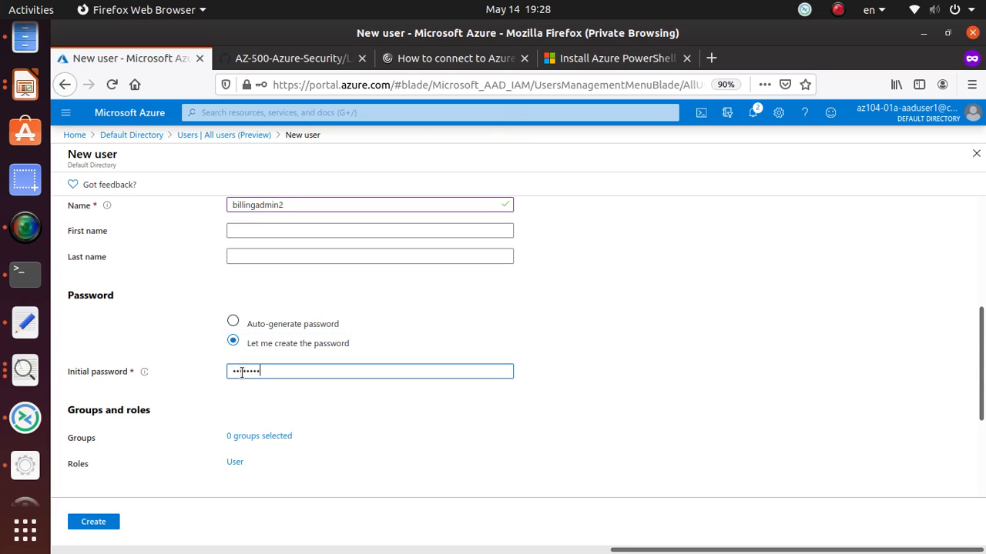
Set the usage location to United States and create the billingadmin2 user.
scroll(207, 416, down, 3)
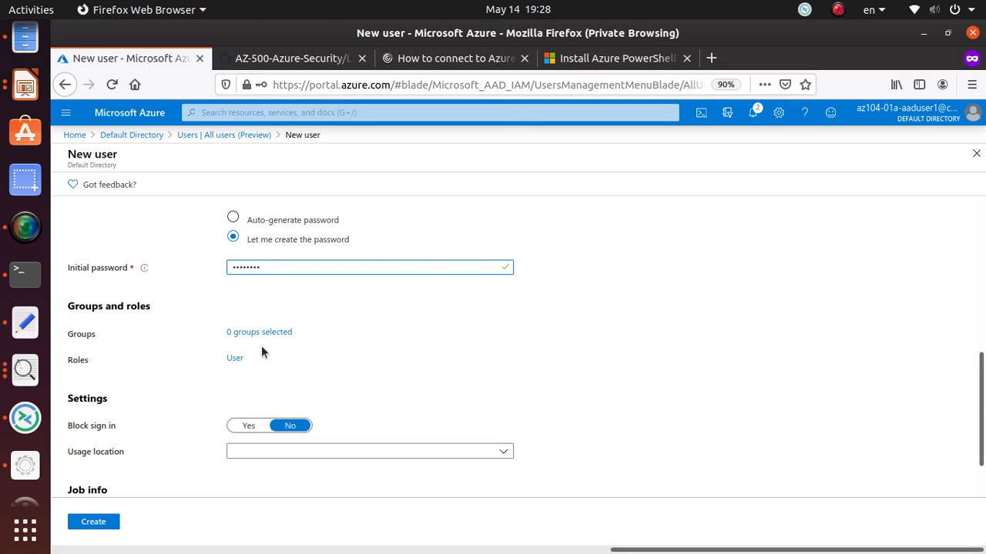
scroll(184, 381, down, 2)
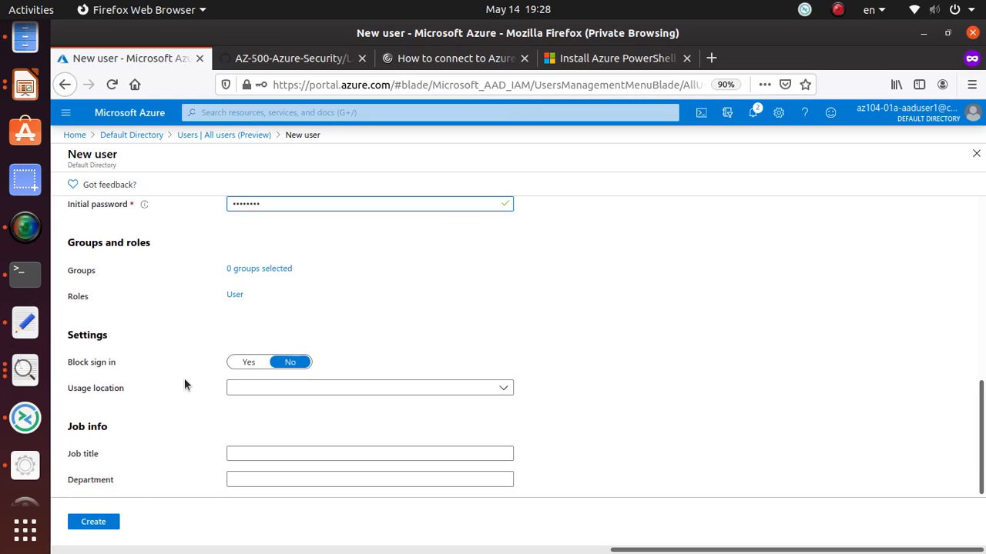
click(238, 390)
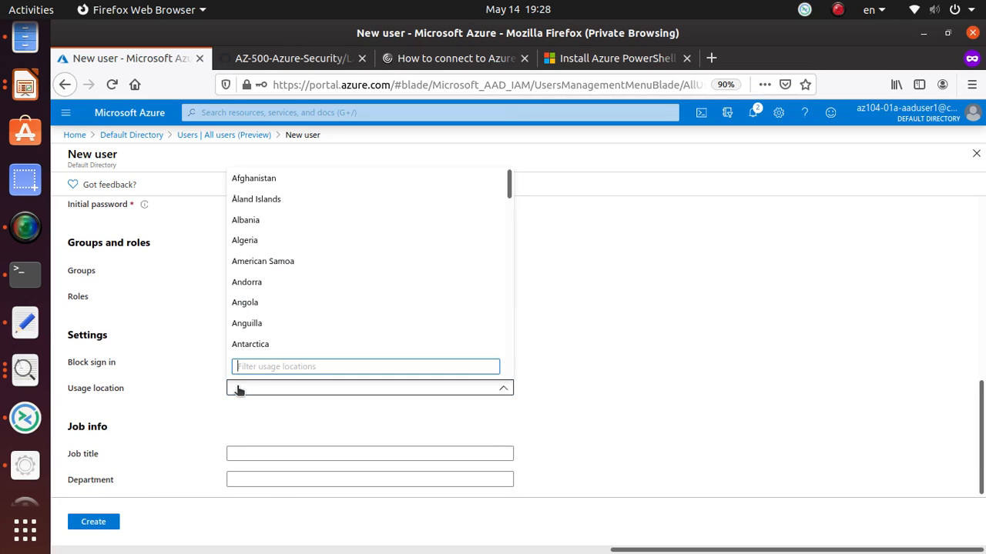
text(usa)
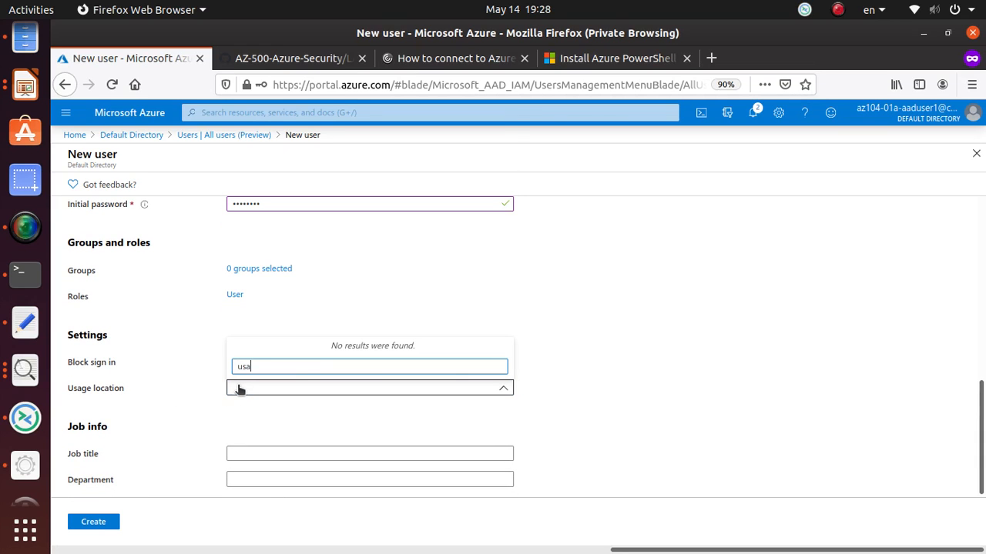
key(BackSpace)
key(BackSpace)
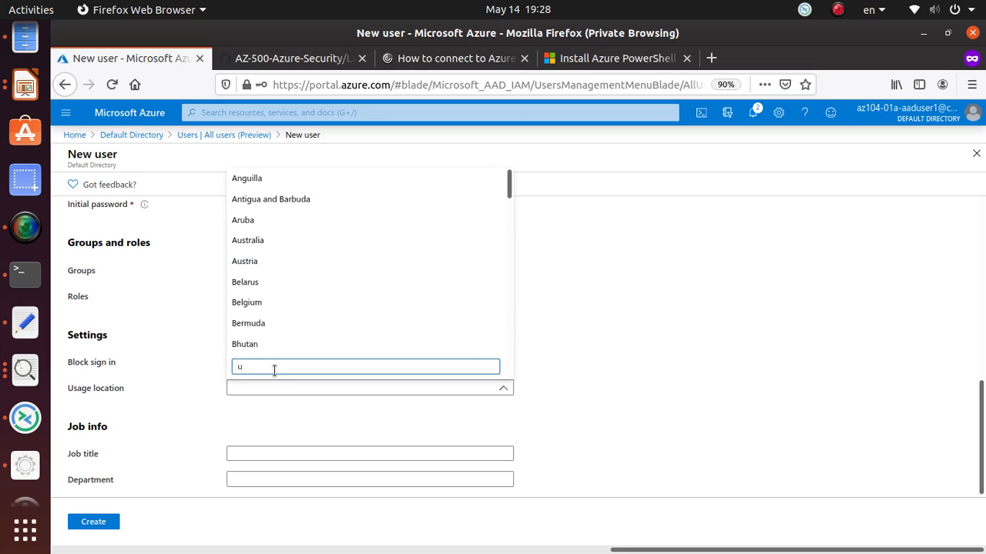
text(ni)
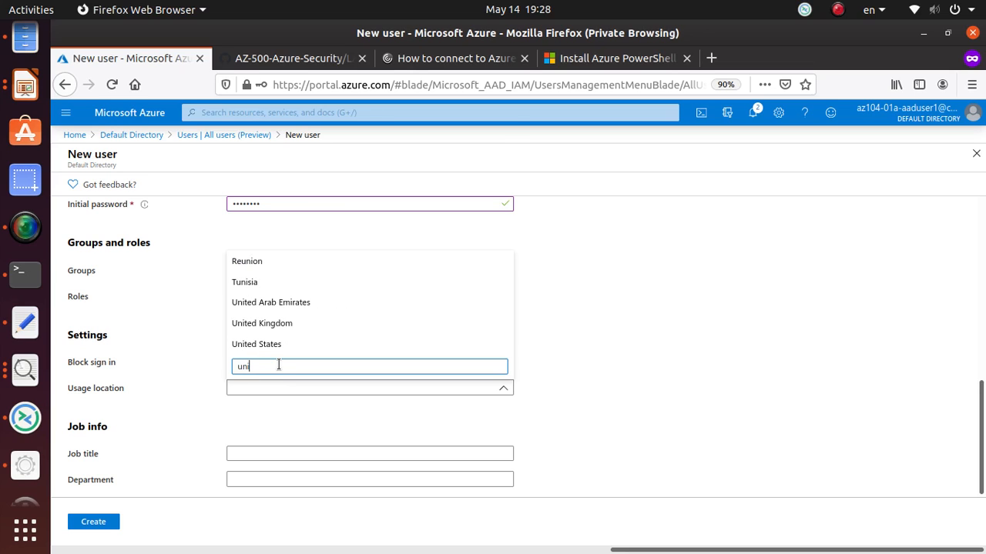
key(BackSpace)
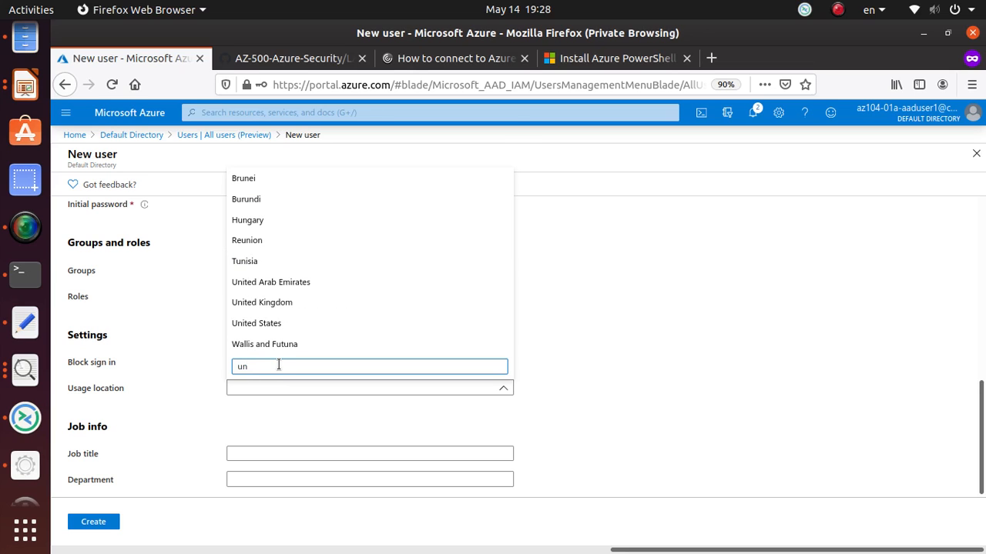
click(286, 322)
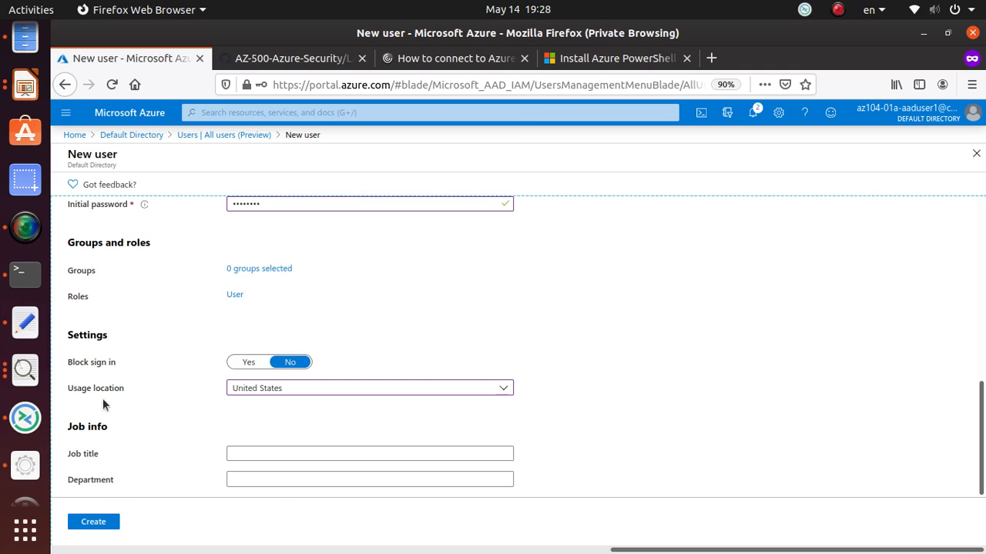
click(96, 526)
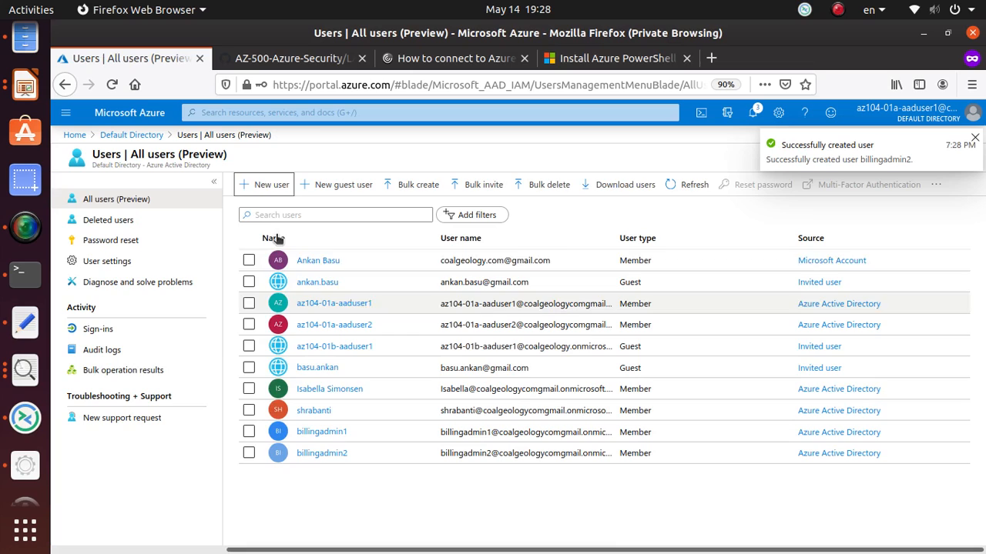
Start a third new user with user name billingadmin3 and fill in the matching name.
click(266, 186)
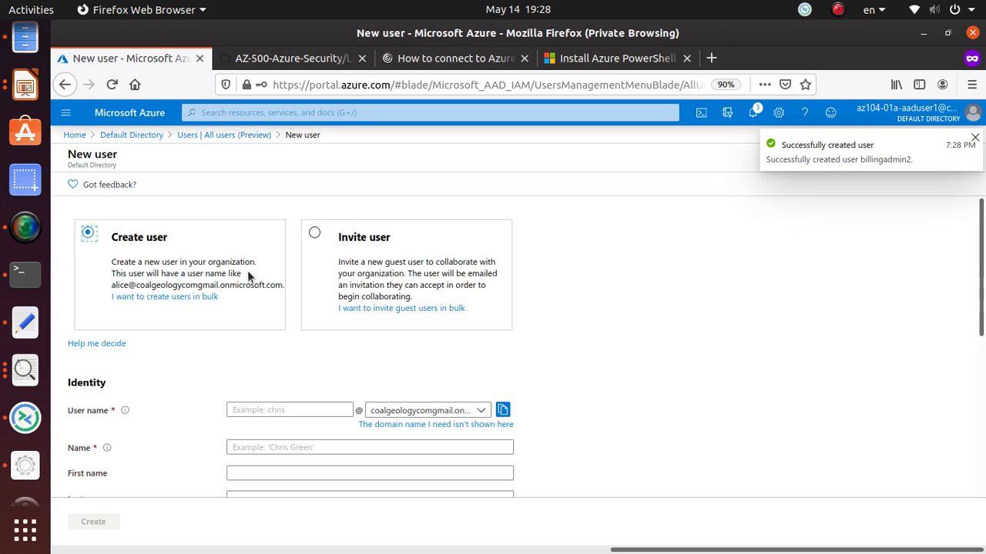
click(250, 408)
text(billingadmin3)
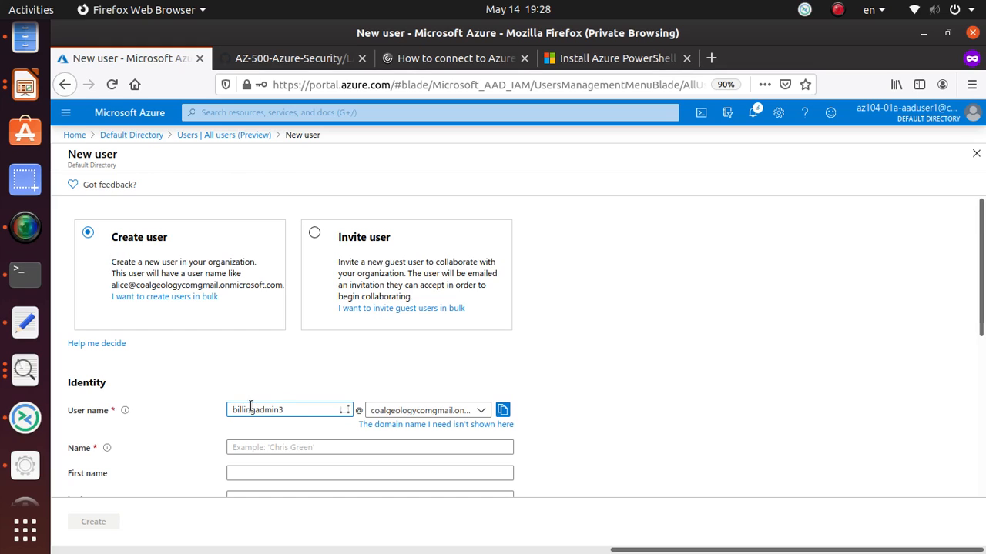
click(259, 448)
text(bi)
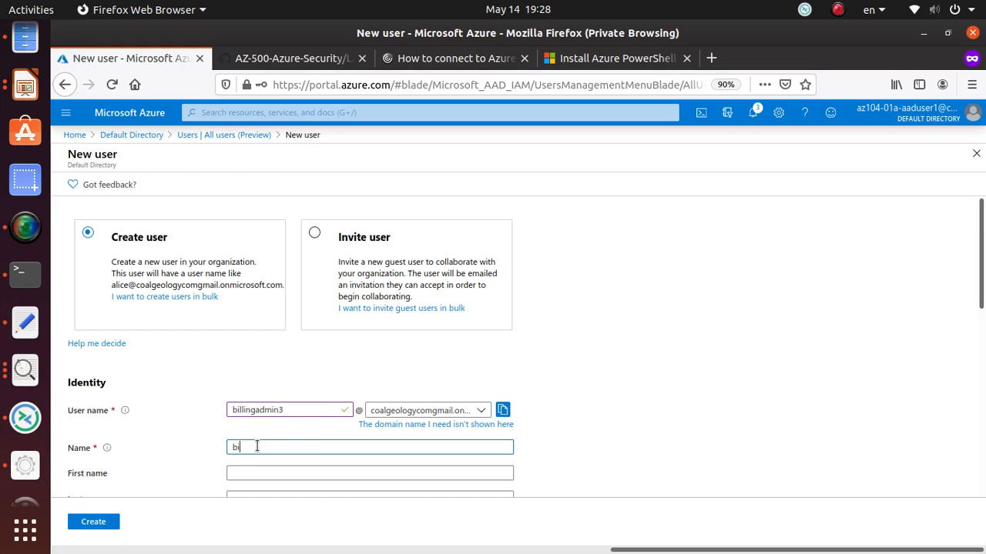
text(llingadmin3)
Choose to create billingadmin3's password manually and paste the copied password as the initial password.
scroll(195, 456, down, 5)
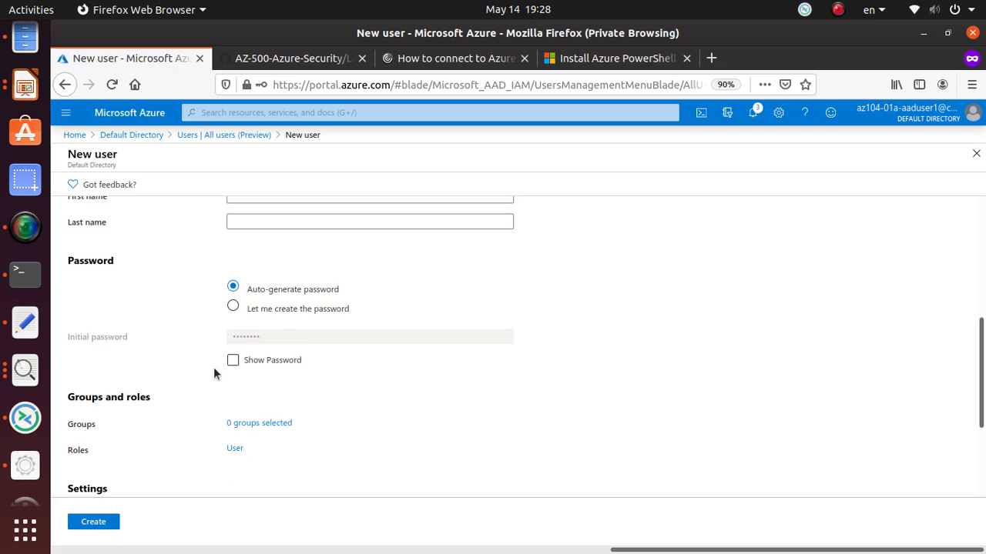
click(233, 306)
click(266, 341)
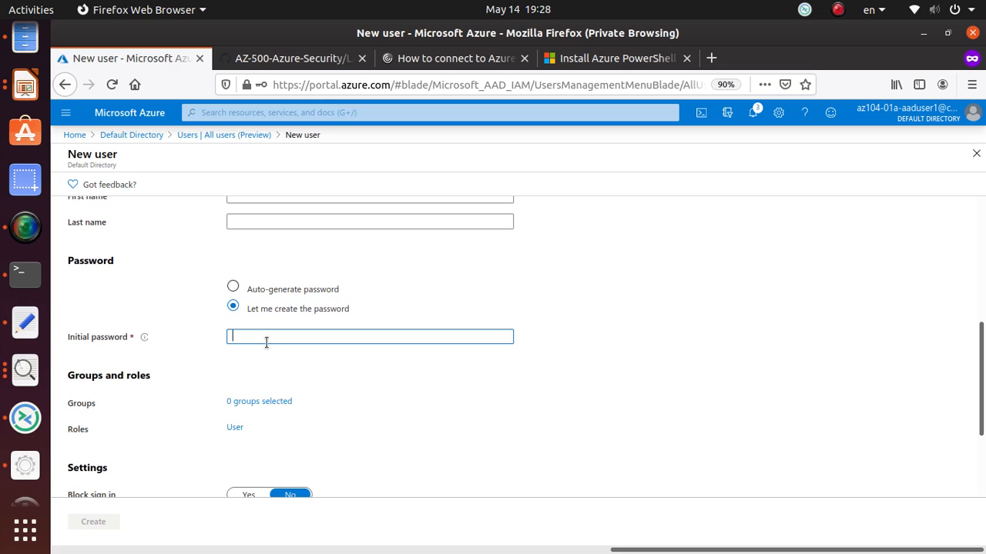
key(ctrl+v)
Set billingadmin3's usage location to United States and create the user.
scroll(266, 342, down, 3)
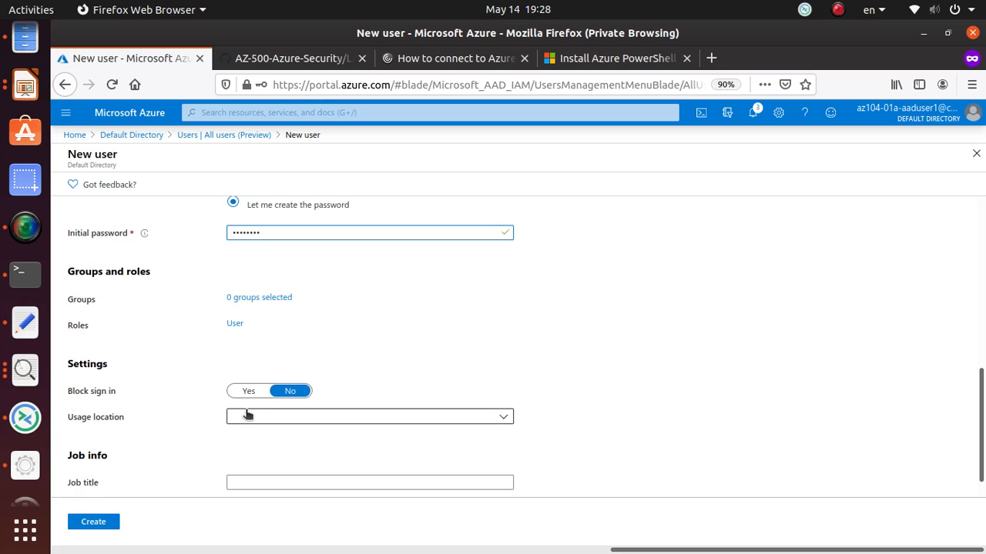
scroll(247, 412, down, 1)
click(279, 388)
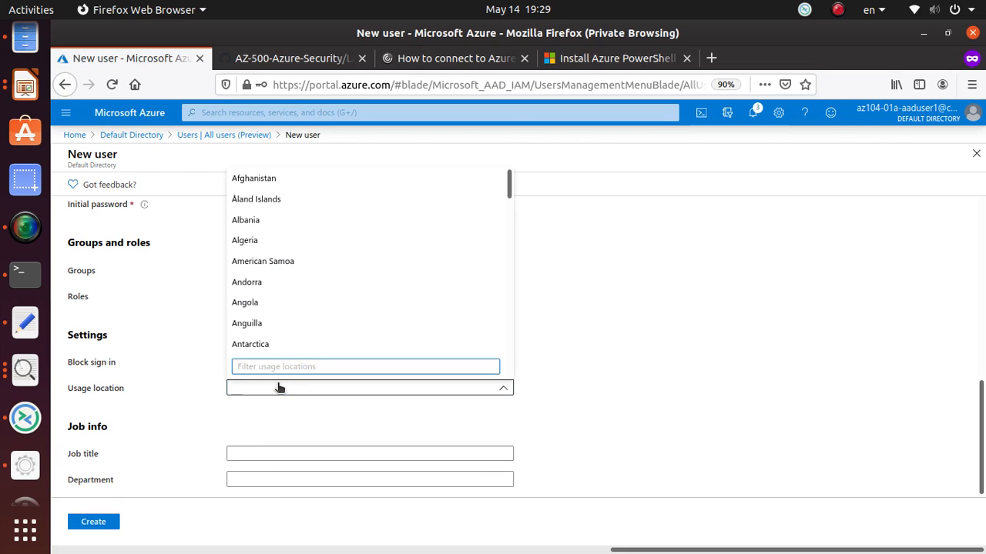
text(unit)
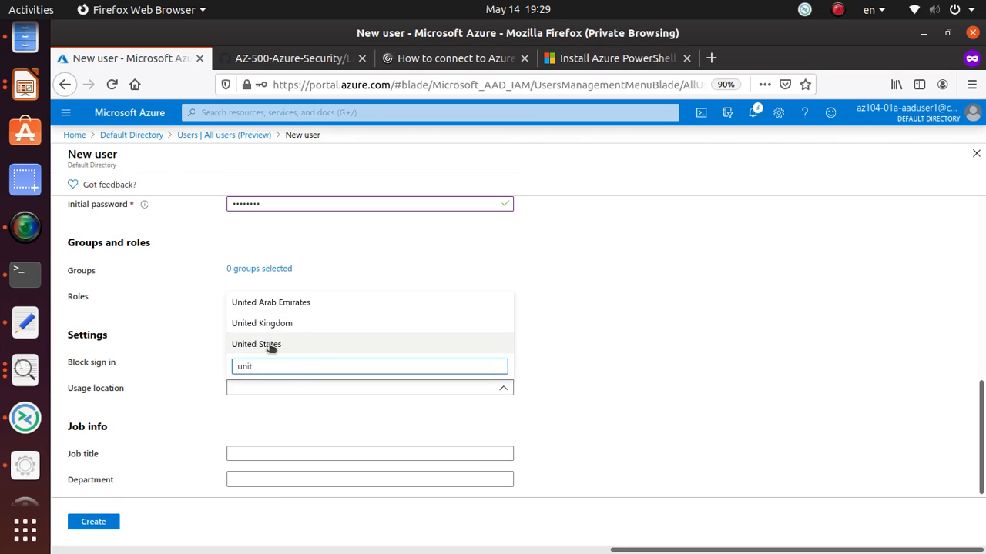
click(270, 345)
click(97, 526)
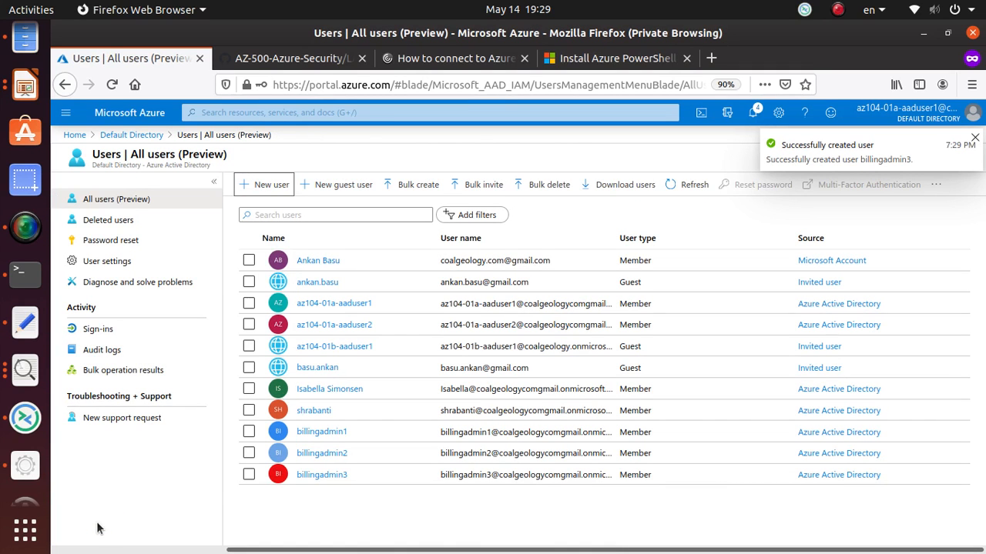
Consult Task 2 of the GitHub lab guide and open the Licenses page of the Default Directory in the Azure portal.
click(300, 60)
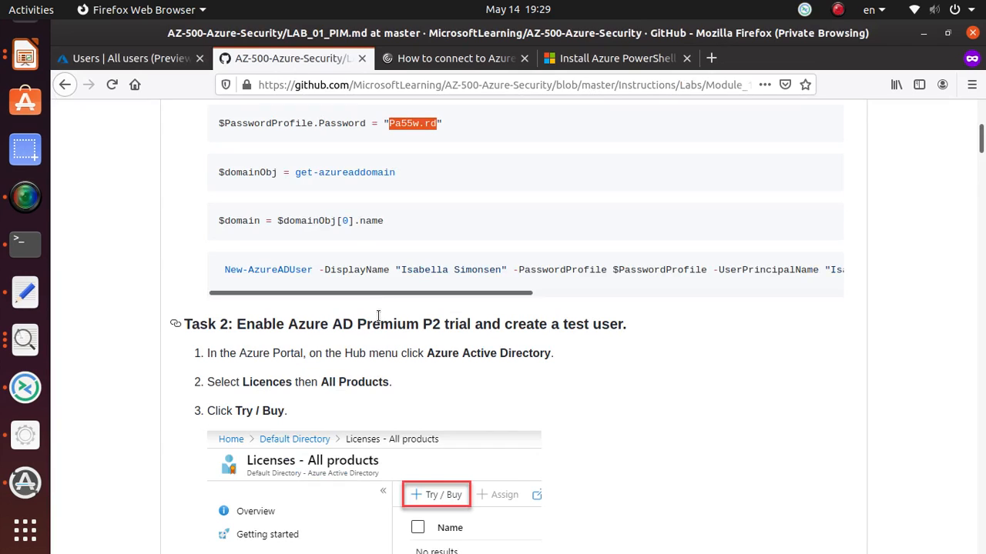
scroll(404, 236, down, 2)
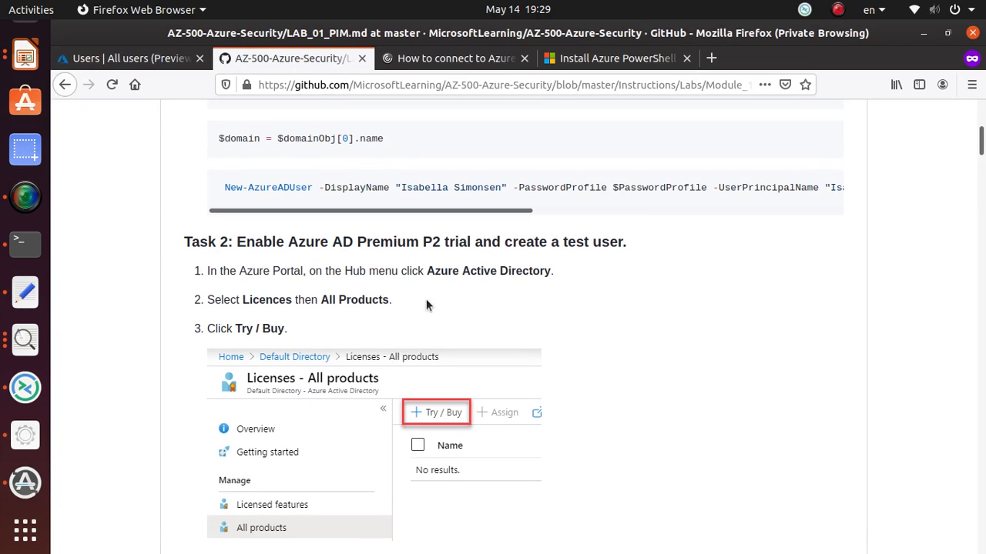
drag(426, 271, 567, 272)
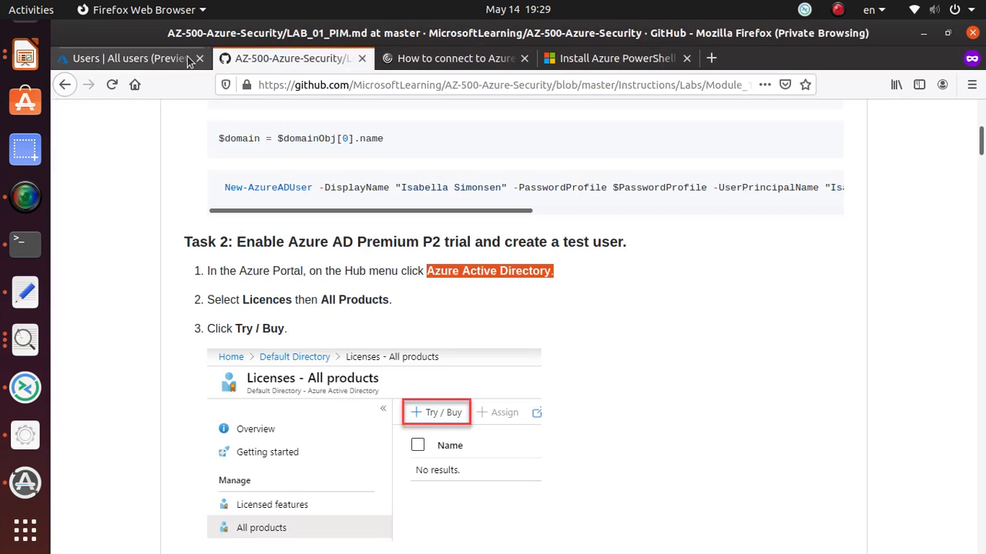
click(135, 59)
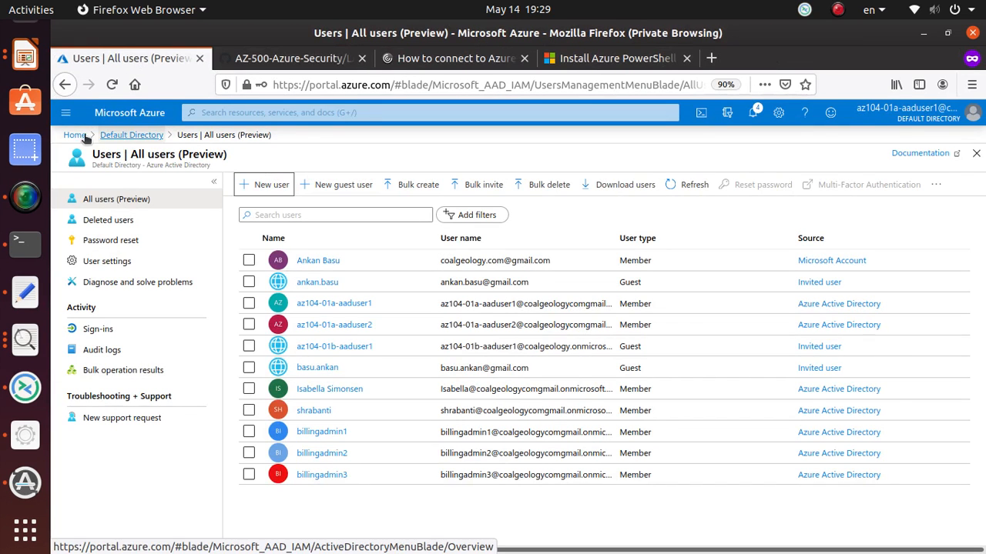
click(119, 136)
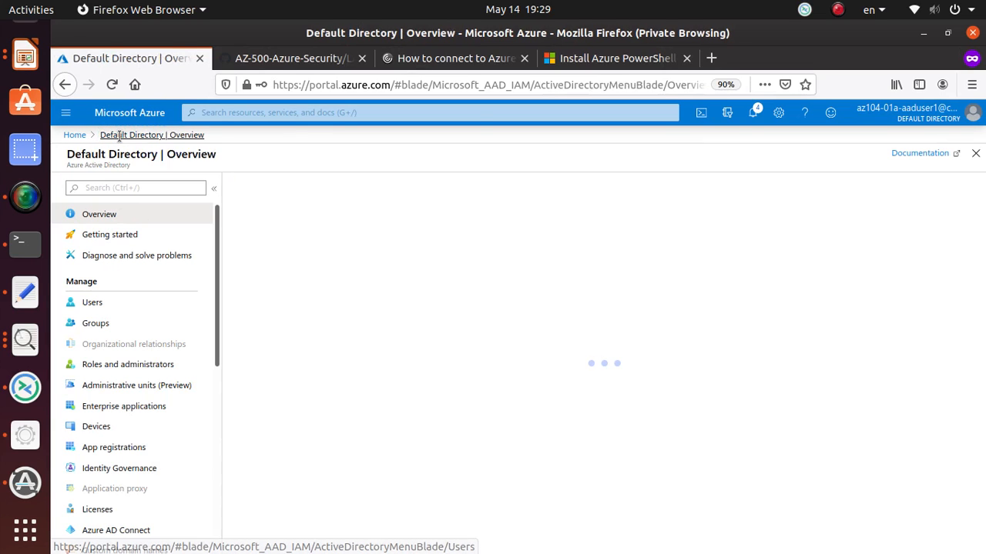
drag(183, 155, 92, 157)
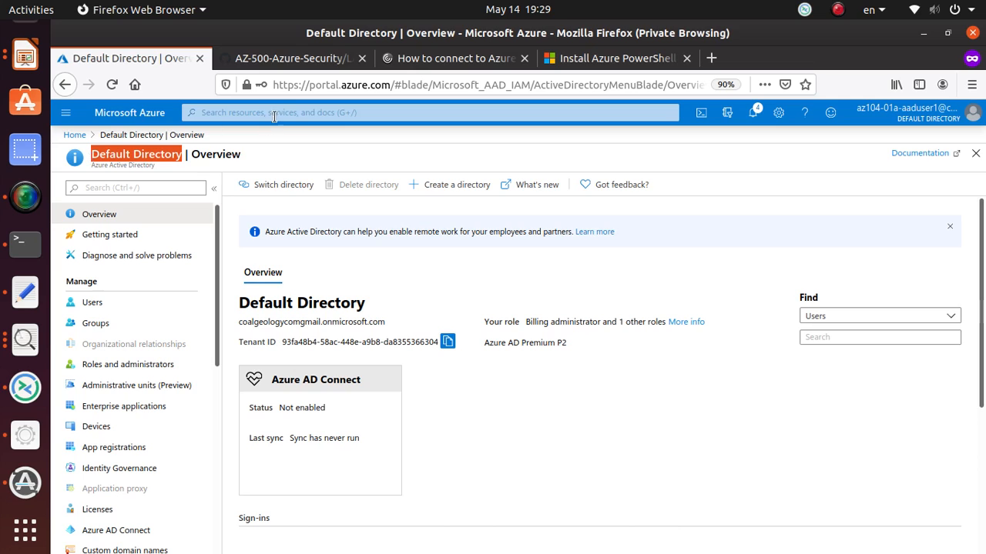
click(292, 58)
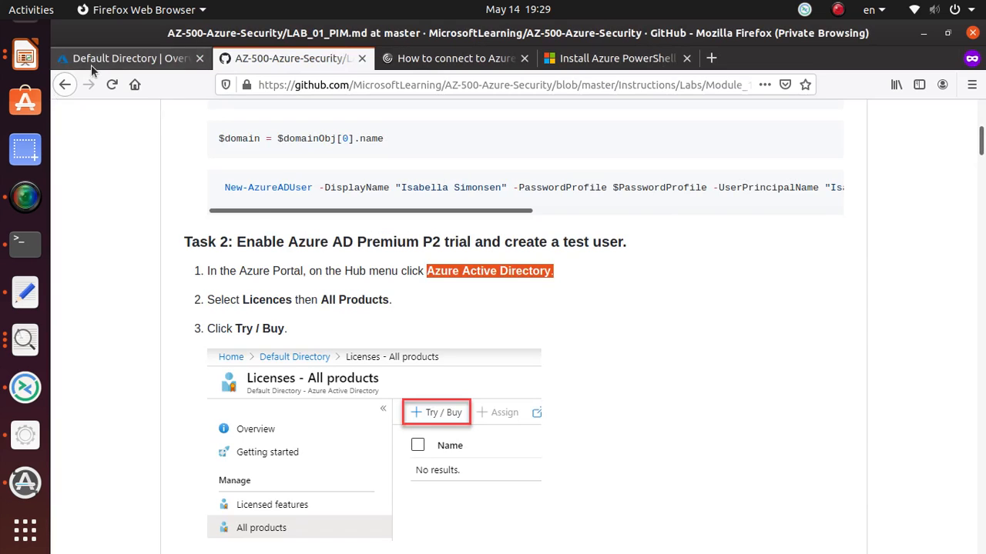
click(91, 65)
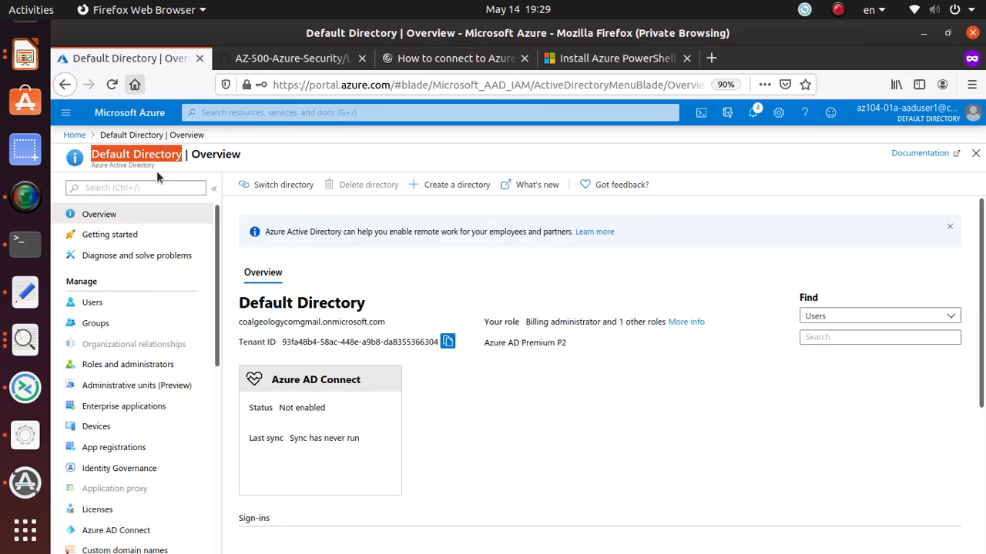
scroll(97, 431, down, 2)
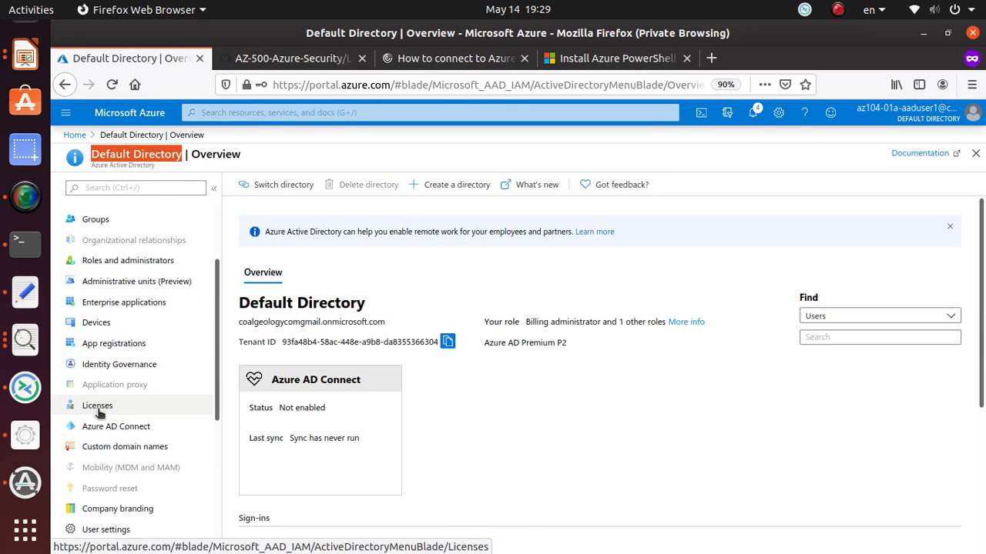
click(98, 413)
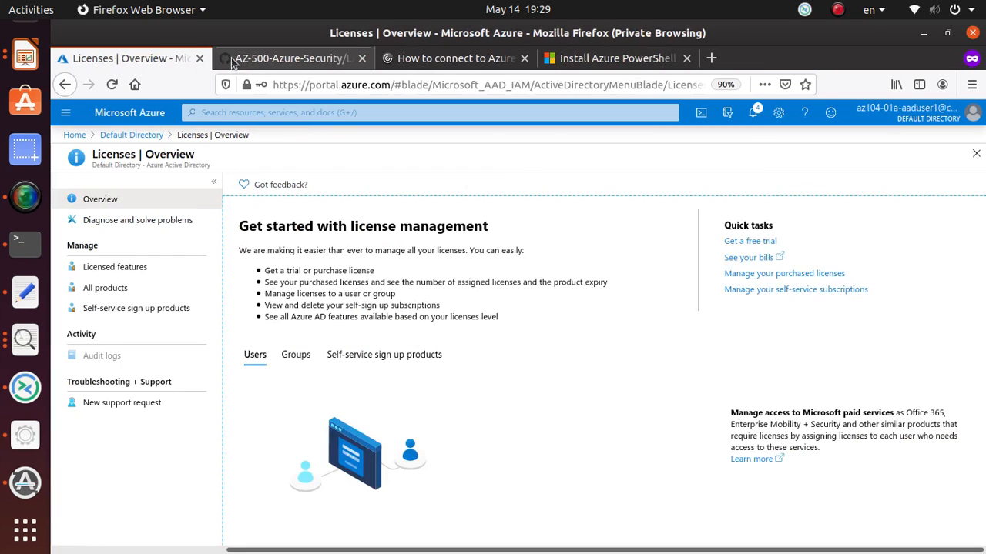
Check the licensing steps in the lab guide, then list all licensed products in the portal and open the Try / Buy offers.
click(254, 58)
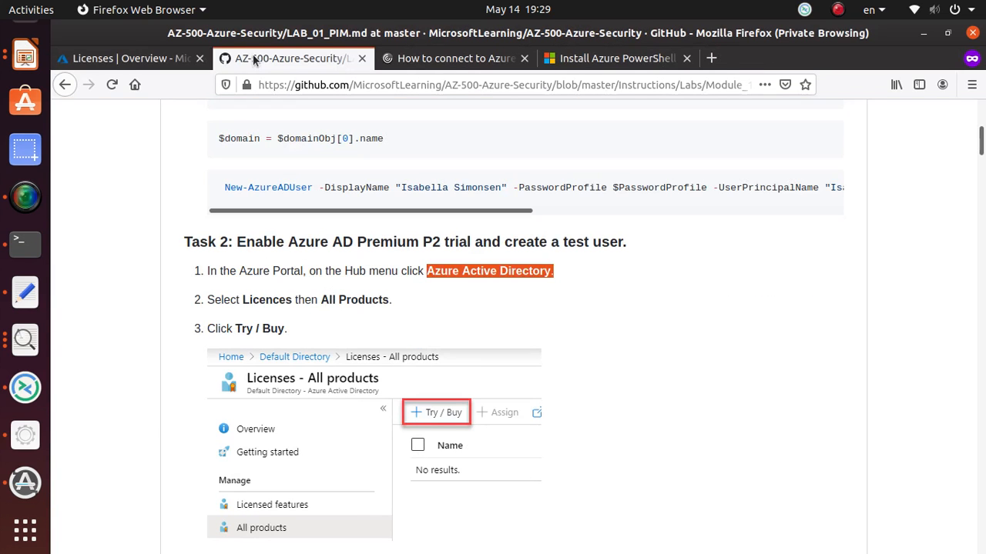
scroll(403, 322, down, 4)
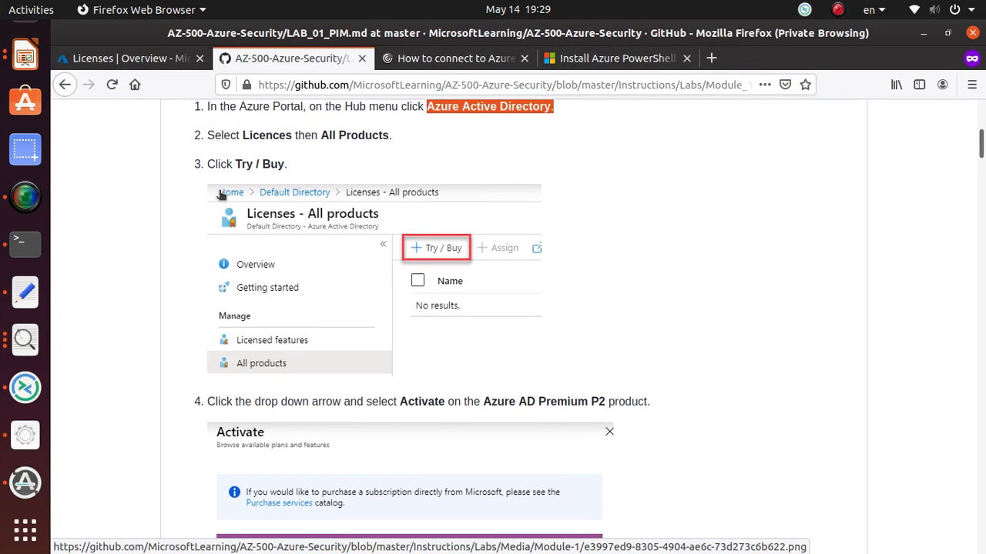
scroll(437, 251, down, 1)
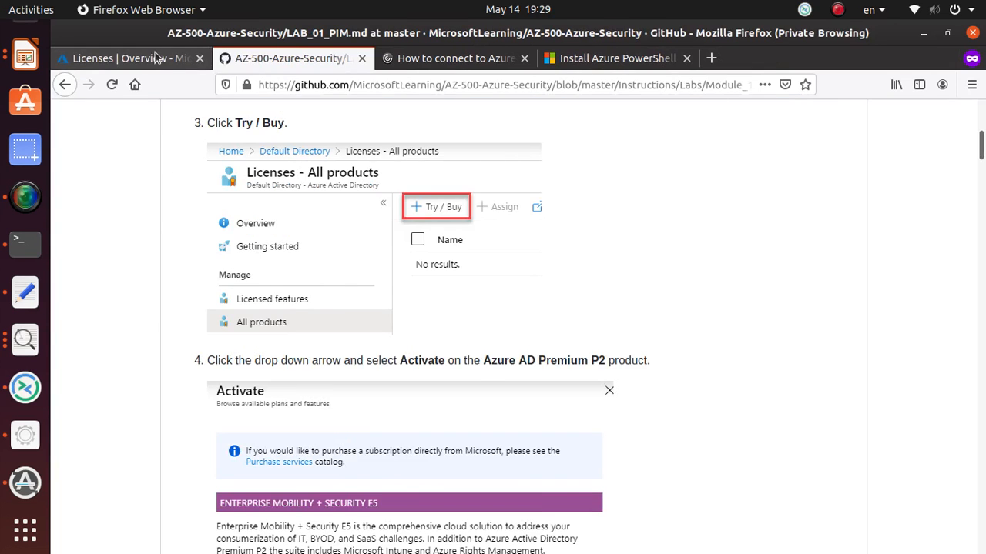
click(158, 59)
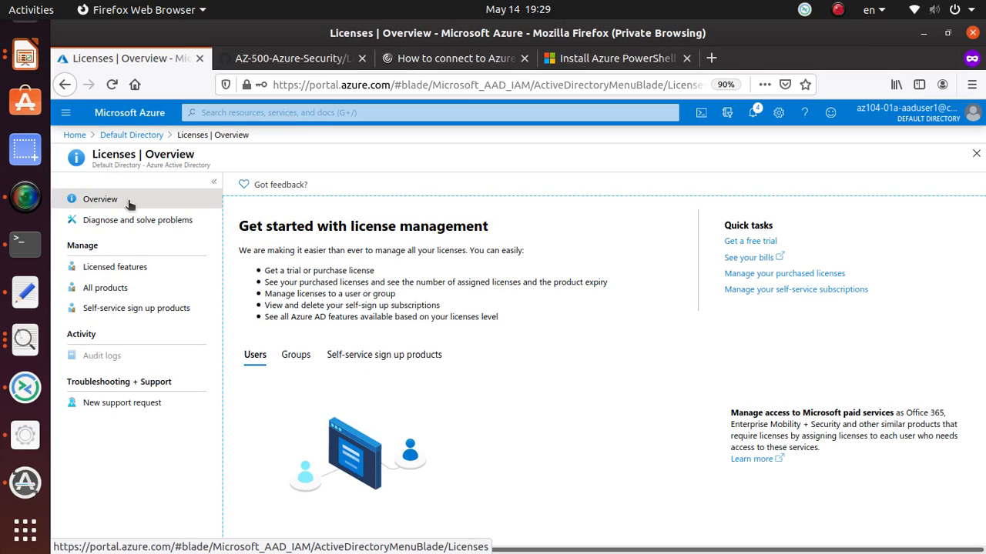
click(123, 291)
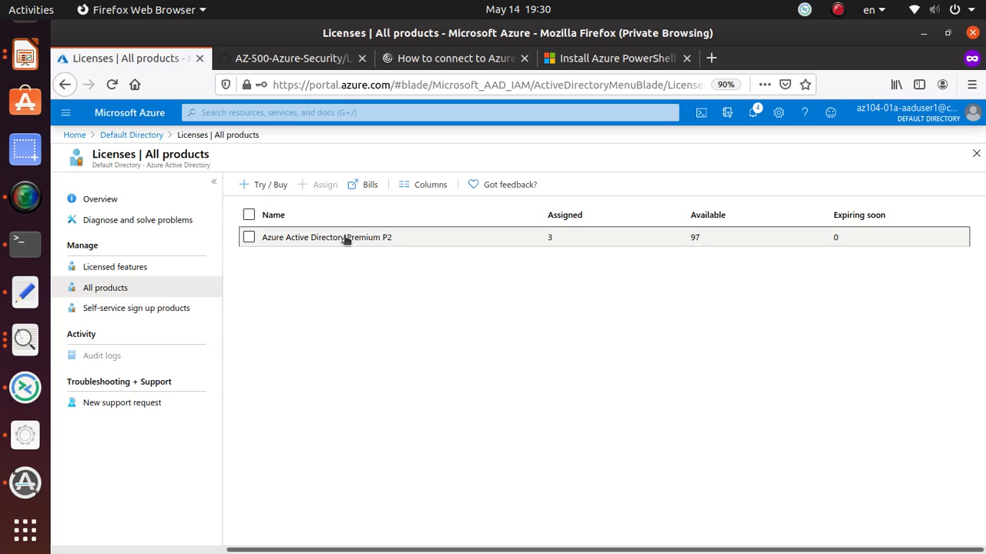
click(273, 186)
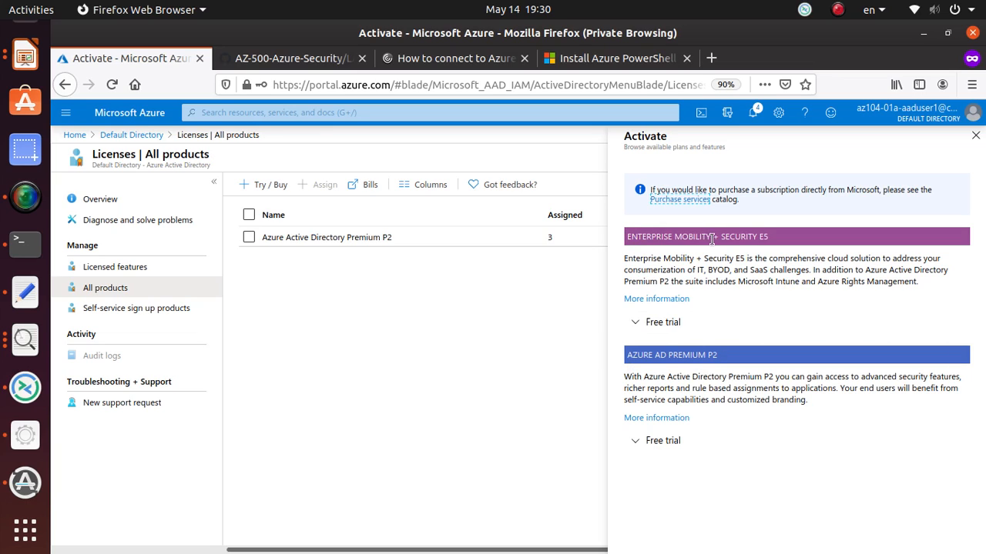
Examine the Enterprise Mobility + Security E5 and Azure AD Premium P2 offers, and expand the Azure AD Premium P2 free trial details.
drag(718, 237, 774, 247)
click(619, 237)
drag(638, 237, 717, 245)
click(713, 355)
triple_click(697, 357)
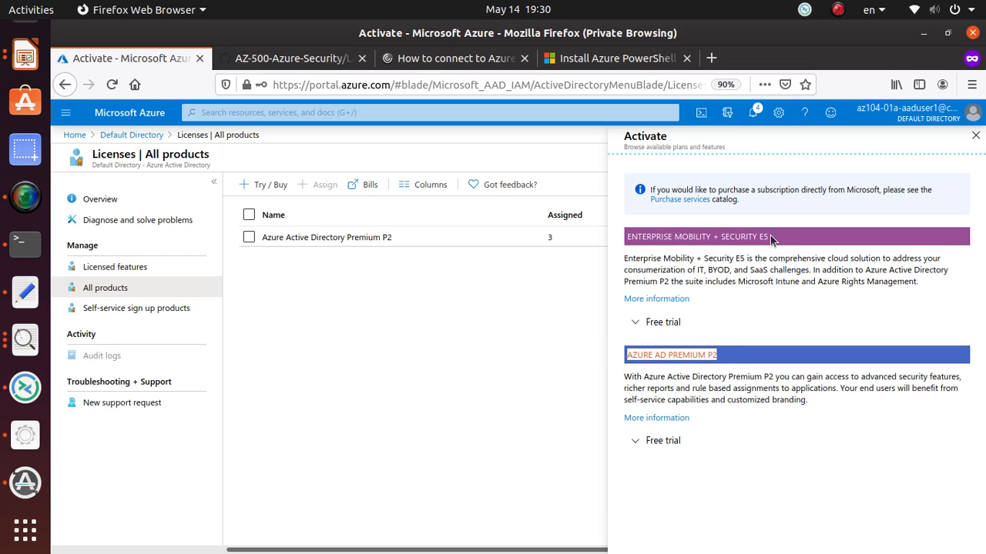
drag(770, 236, 623, 239)
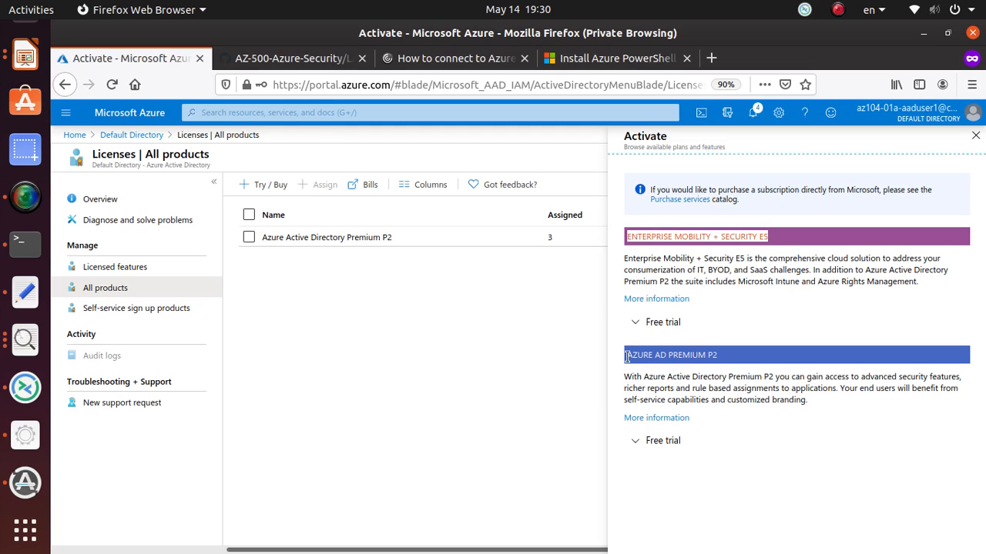
drag(730, 352, 624, 358)
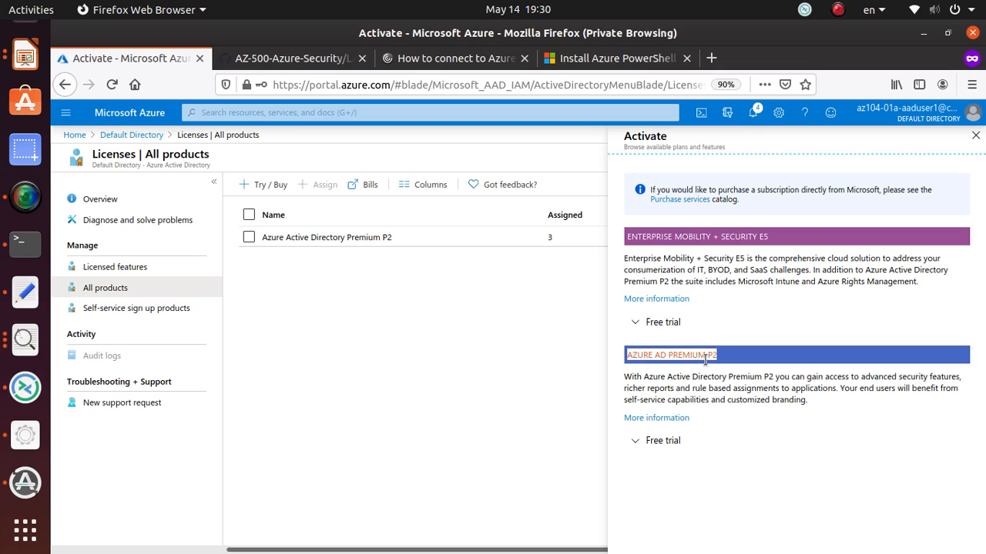
drag(772, 241, 627, 240)
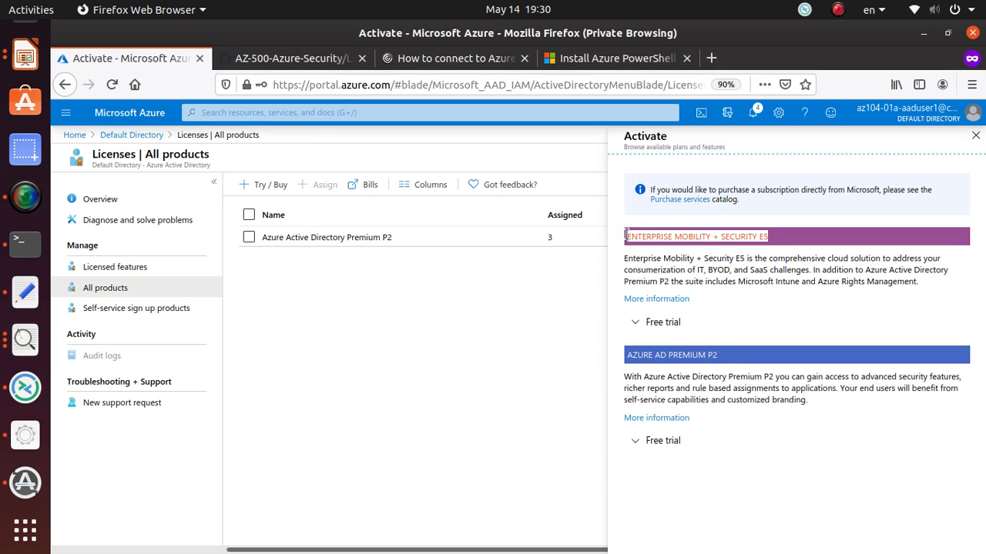
click(679, 371)
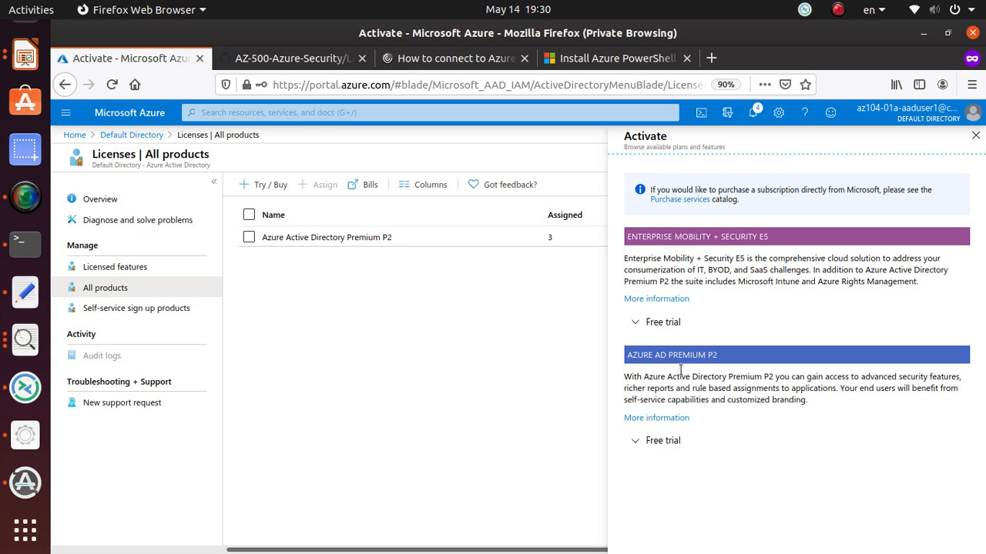
click(663, 442)
scroll(665, 449, down, 2)
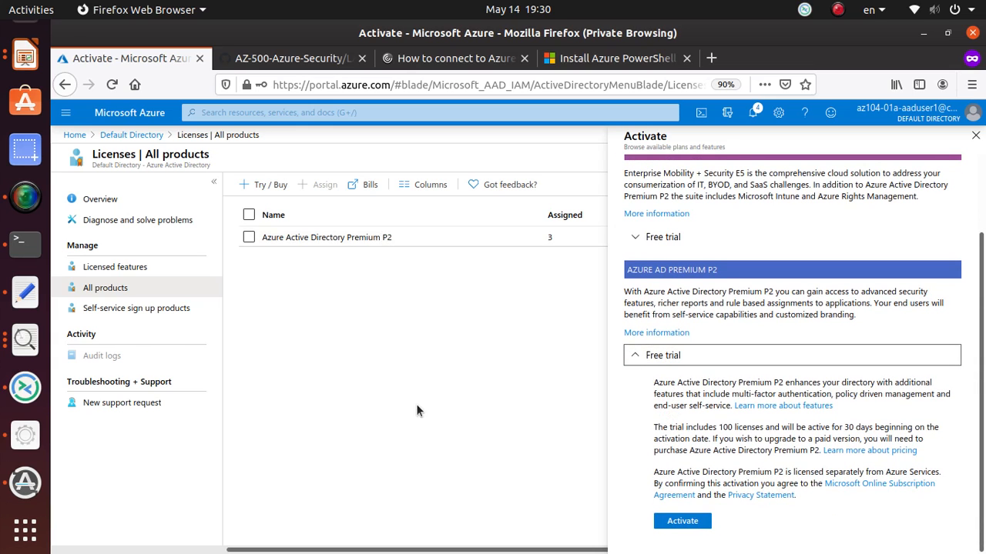
Review Task 3: Discover resources in the lab guide, then search the Azure portal for pim and open Azure AD Privileged Identity Management.
click(266, 58)
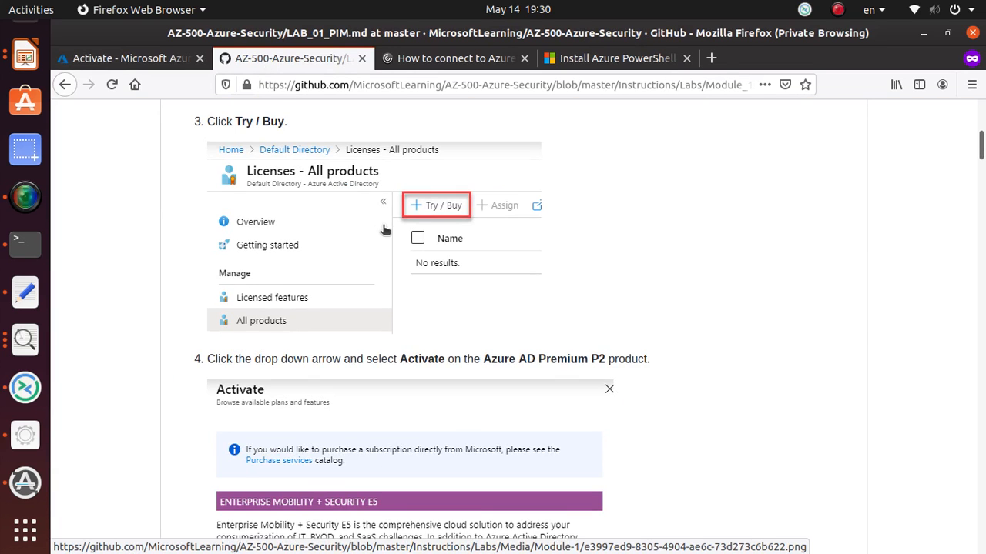
scroll(388, 245, down, 3)
scroll(388, 245, down, 8)
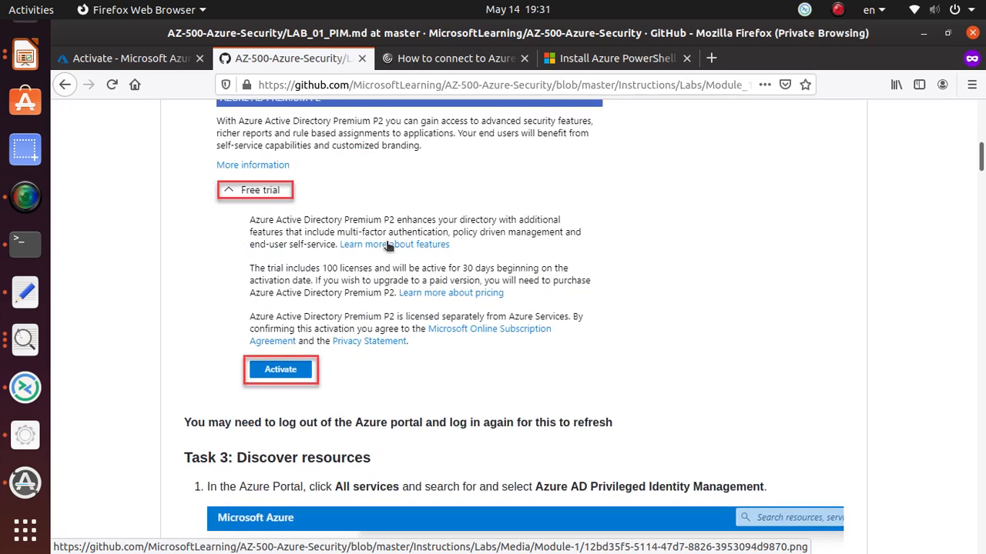
scroll(386, 250, down, 3)
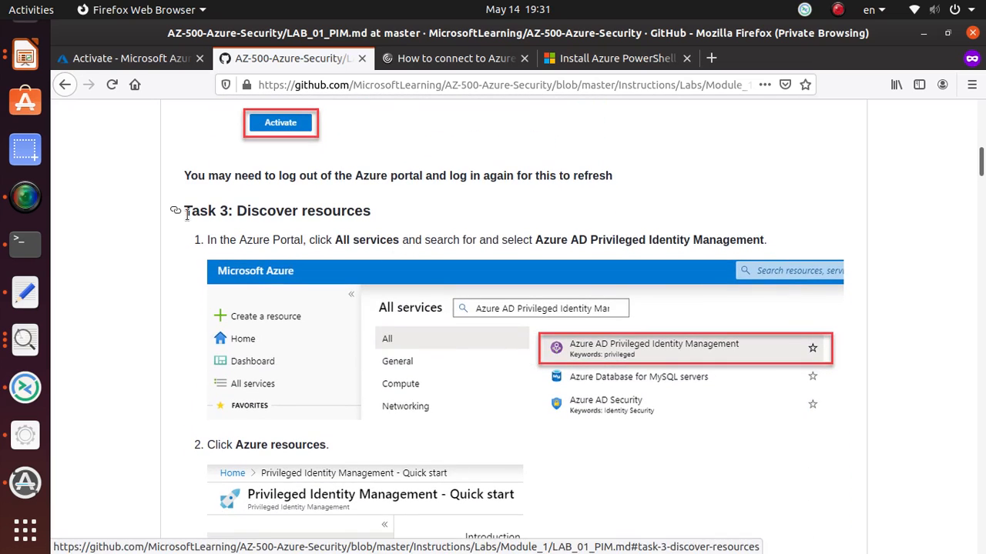
drag(182, 211, 376, 220)
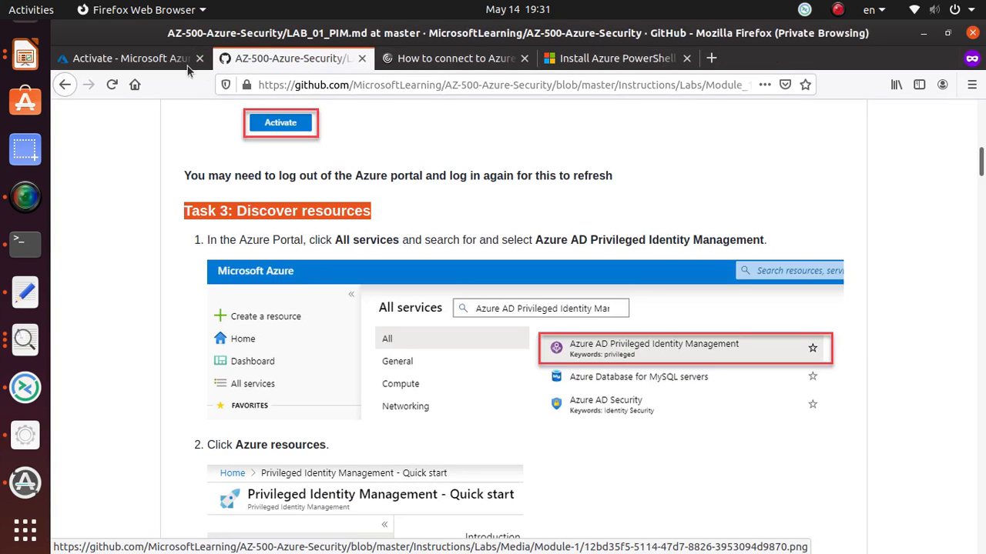
click(141, 57)
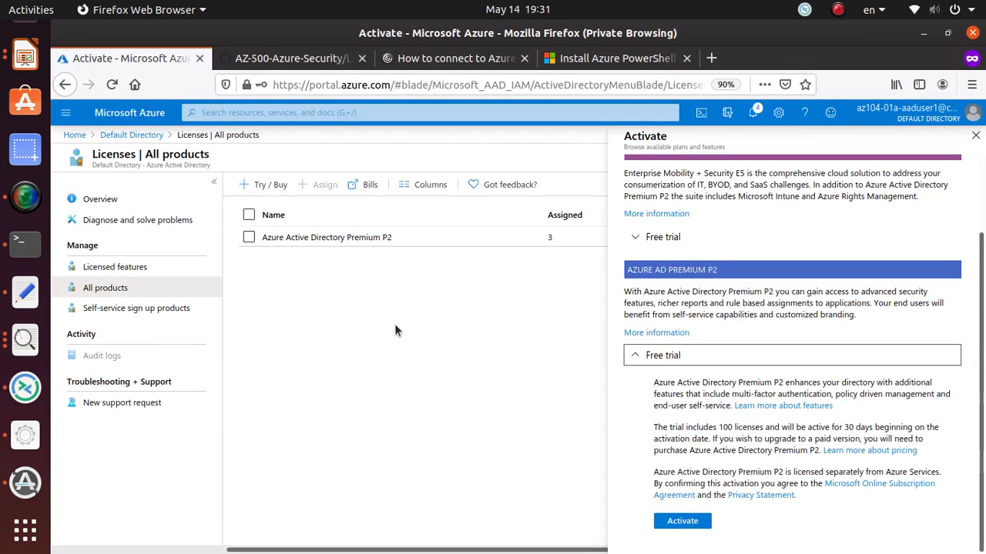
click(75, 135)
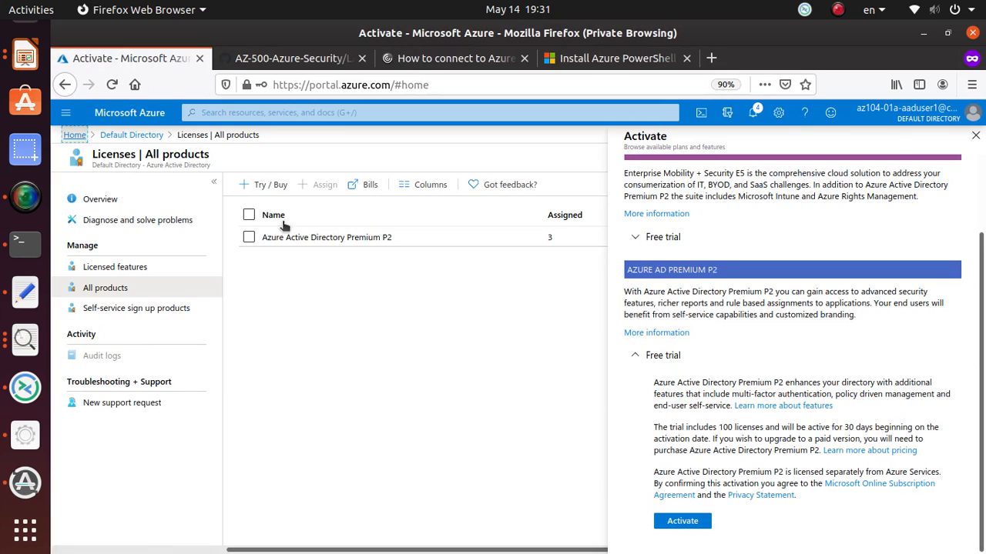
click(289, 115)
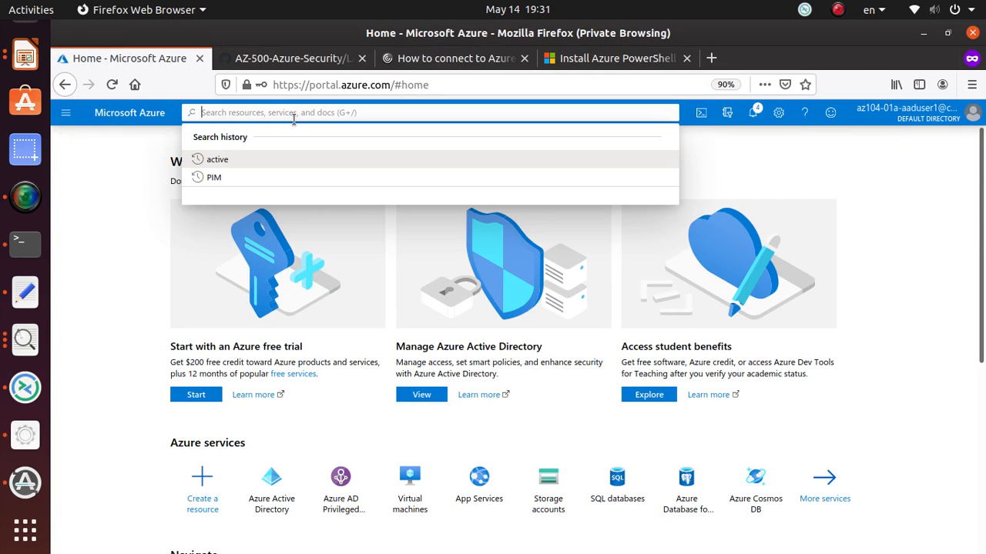
text(pim)
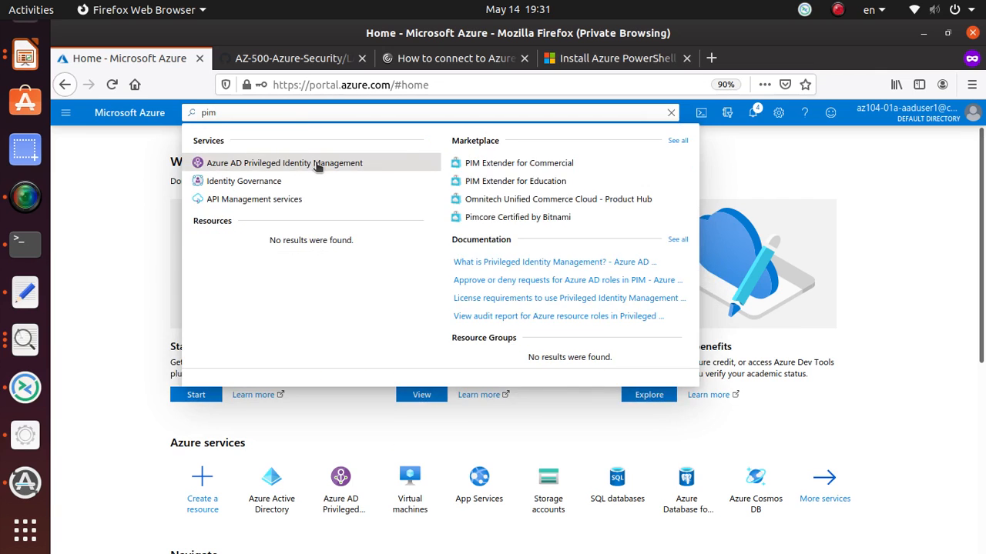
click(317, 165)
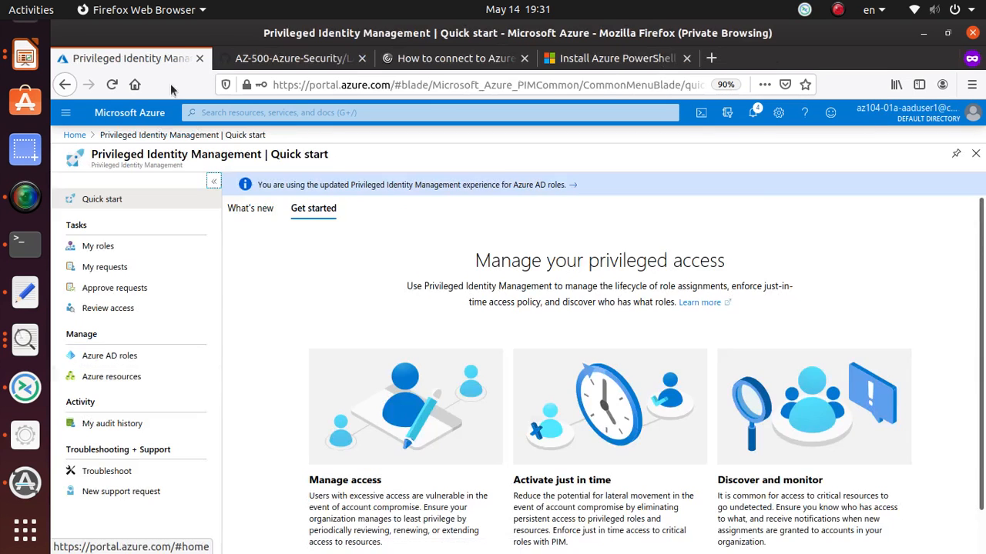
Check steps 2 and 3 of Task 3 in the lab guide, then start Discover resources for Azure resources in Privileged Identity Management.
click(258, 59)
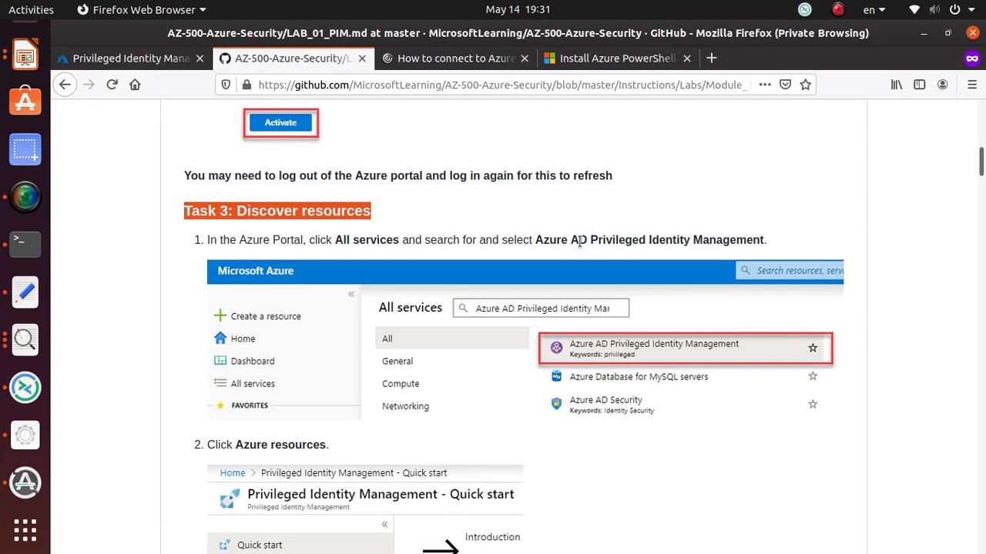
scroll(274, 362, down, 4)
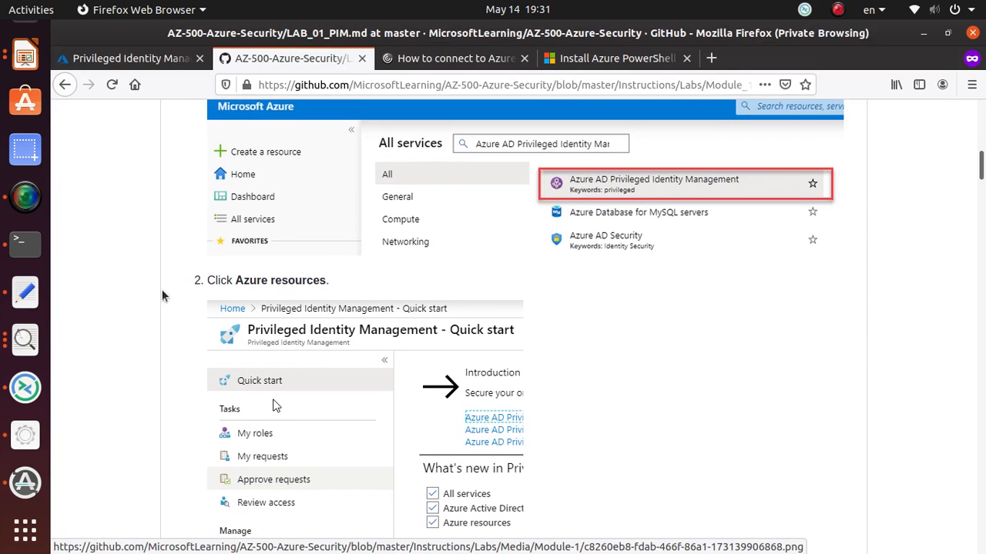
scroll(263, 284, down, 3)
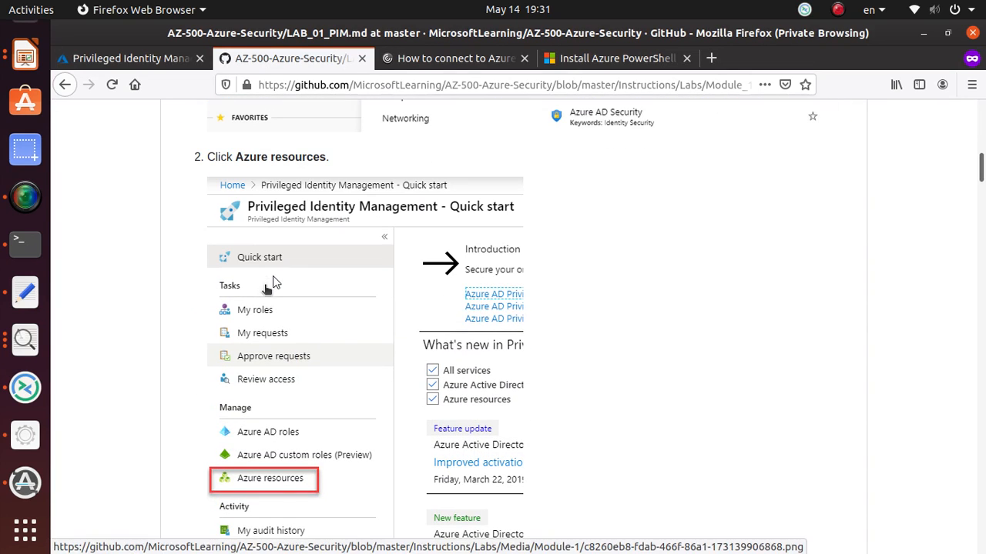
scroll(288, 483, down, 6)
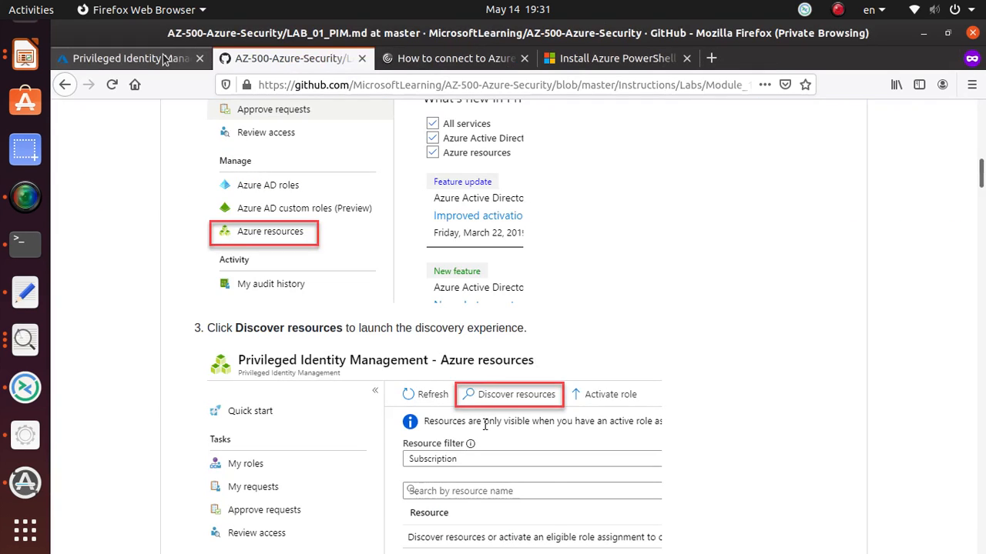
click(161, 60)
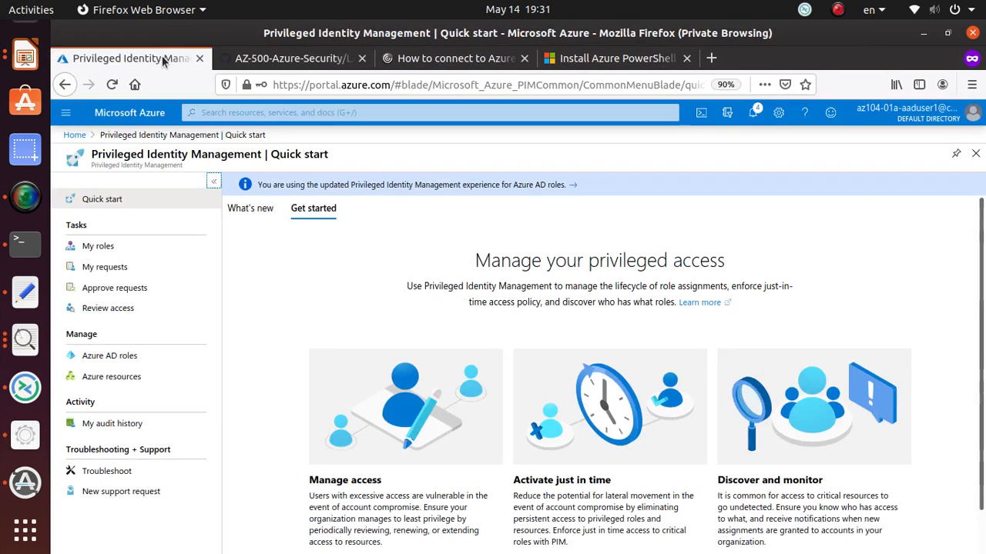
click(110, 378)
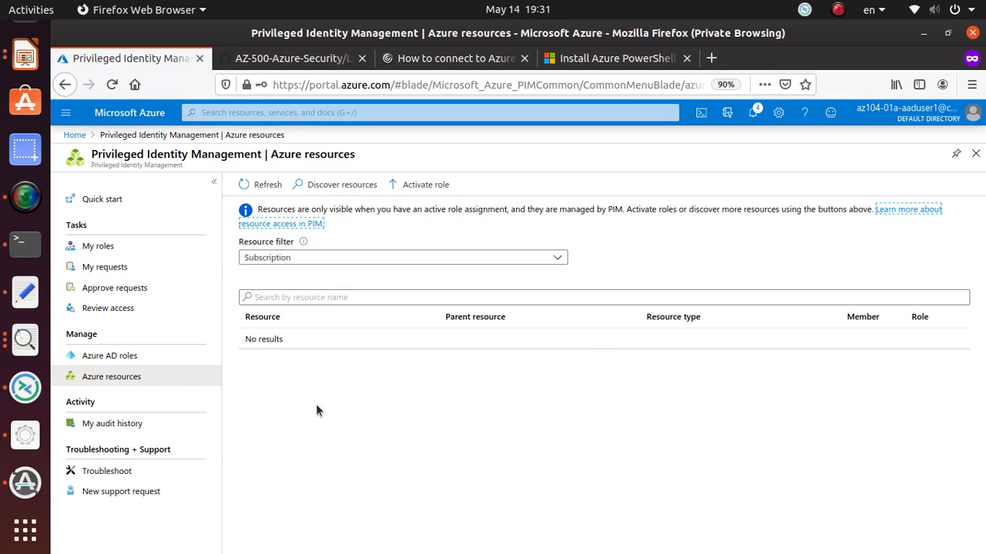
click(336, 188)
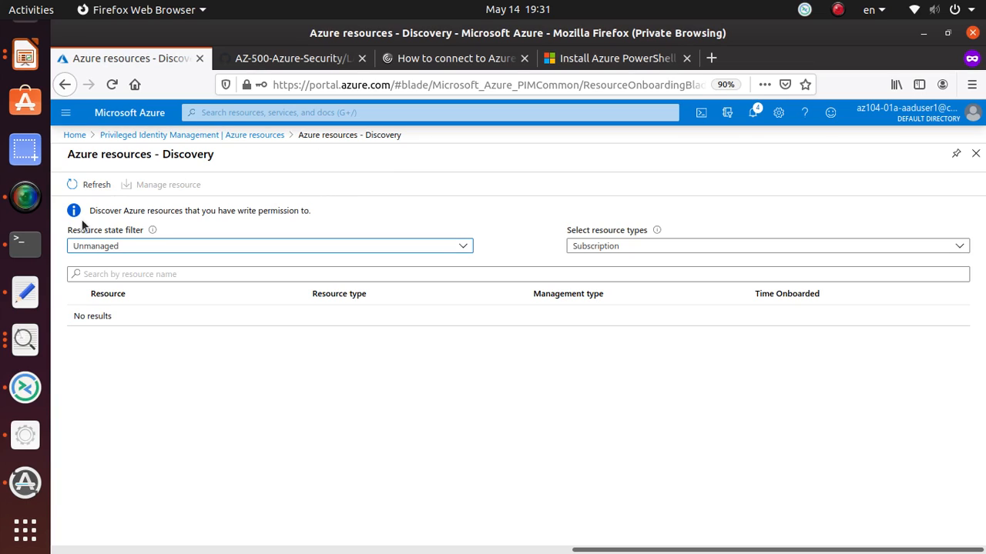
drag(90, 211, 386, 217)
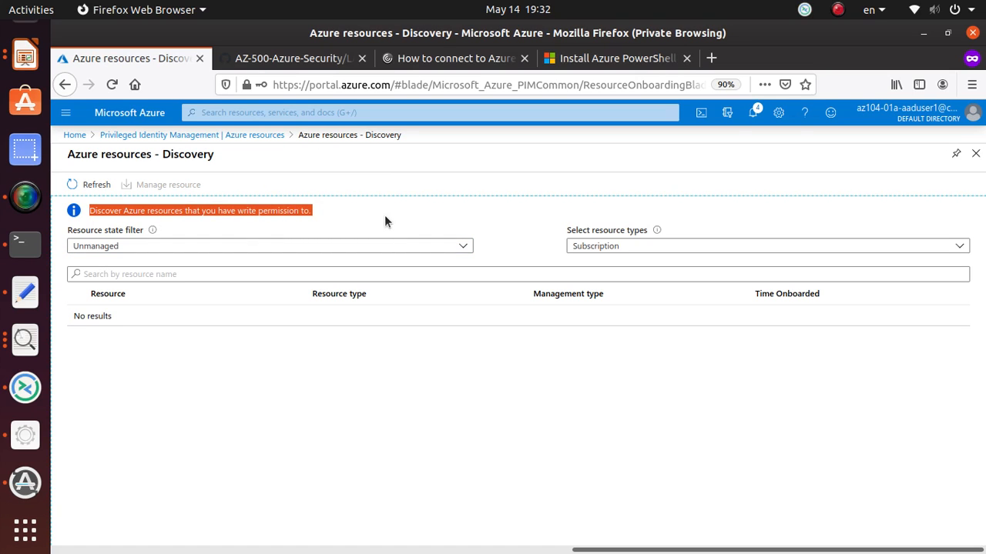
Read step 4 of the lab guide about the Resource state filter and resource type selection on the Discovery pane.
click(287, 59)
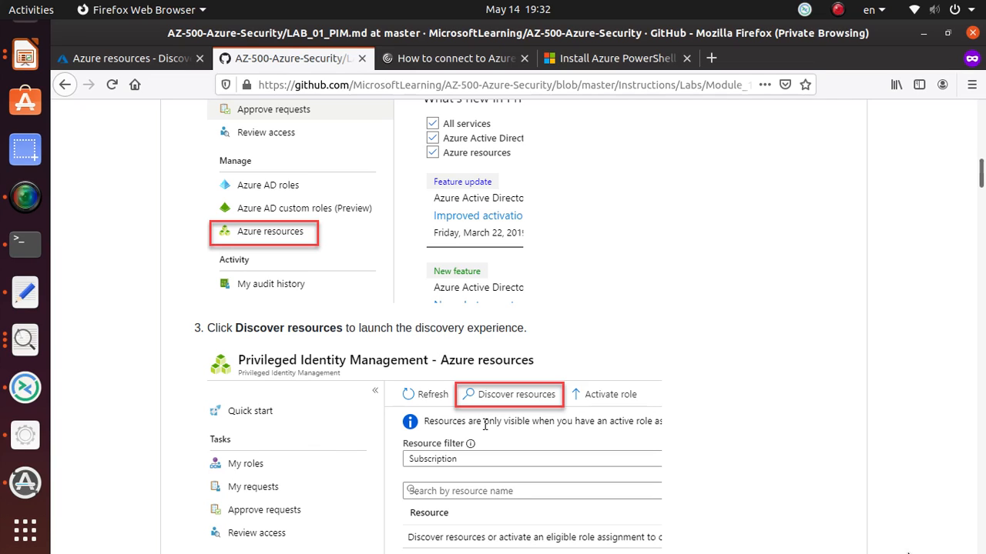
scroll(760, 354, down, 5)
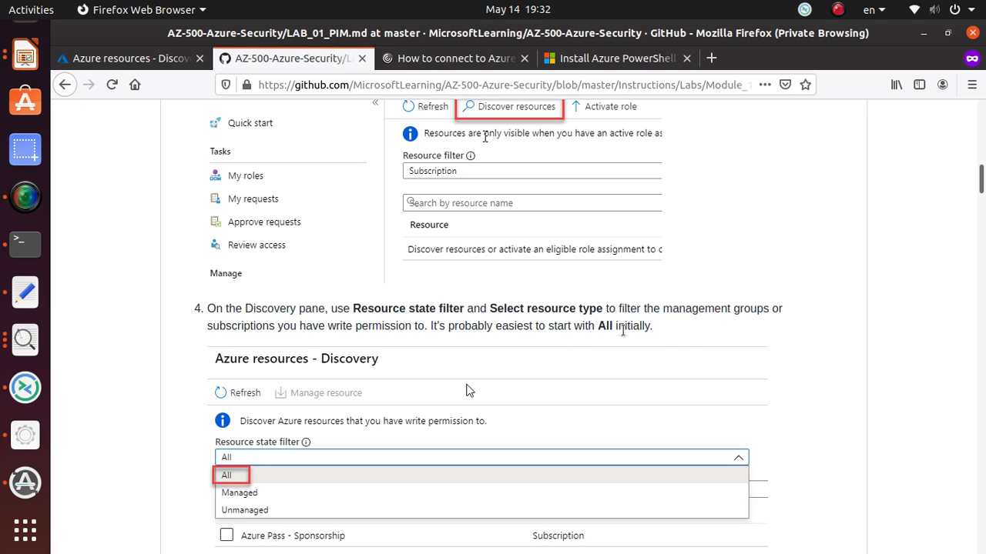
key(alt+Tab)
key(alt+Tab)
Return to the PIM Azure resources page in the portal and set its Resource filter to include all resource types.
click(131, 59)
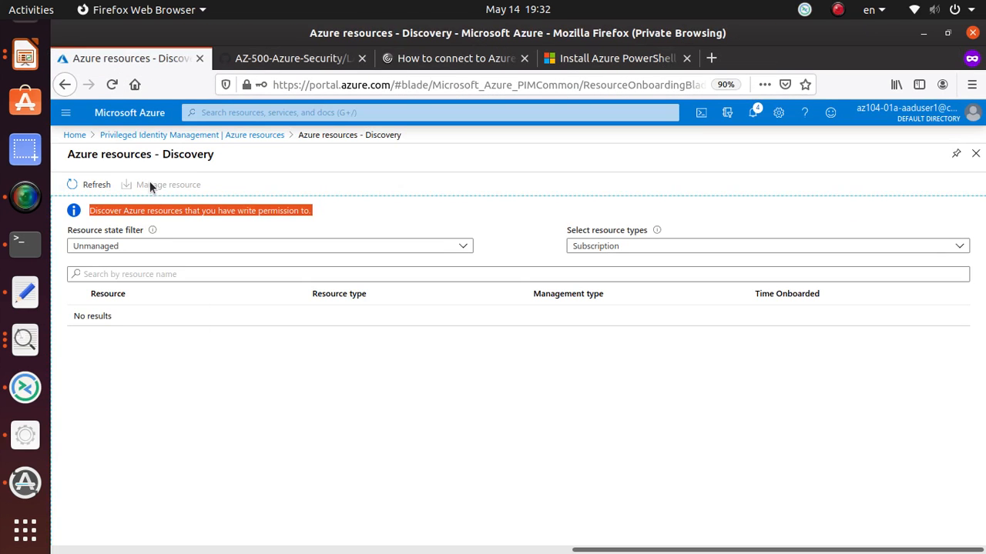
click(273, 136)
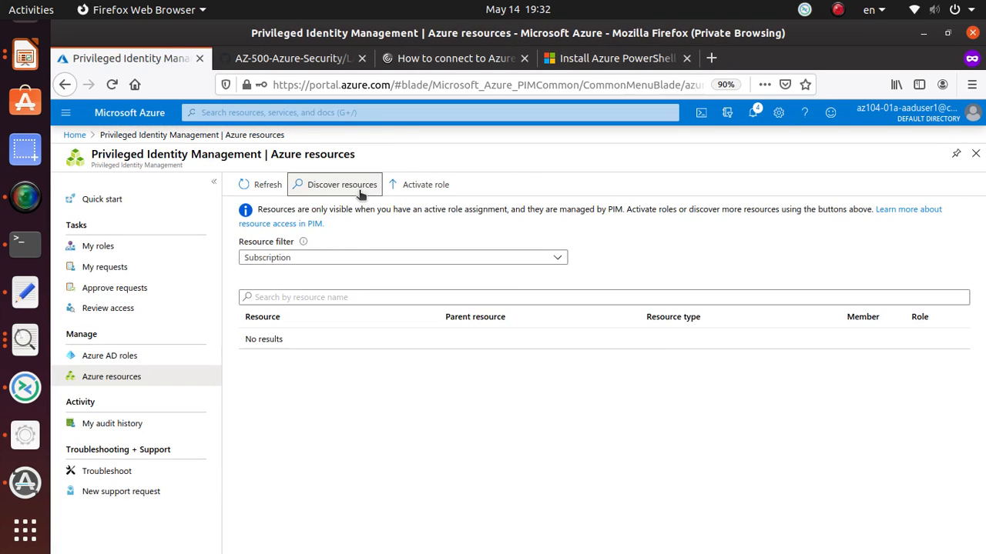
click(342, 259)
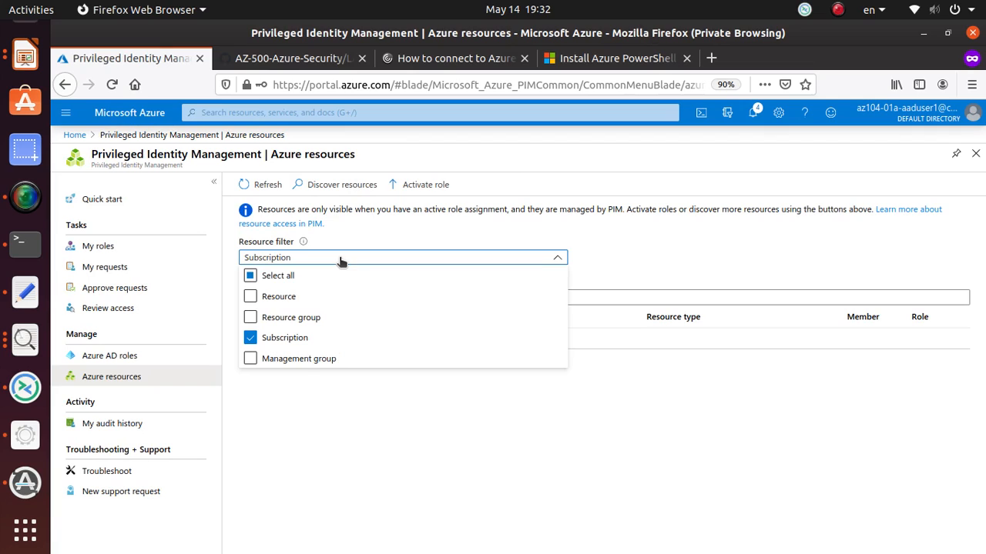
click(284, 358)
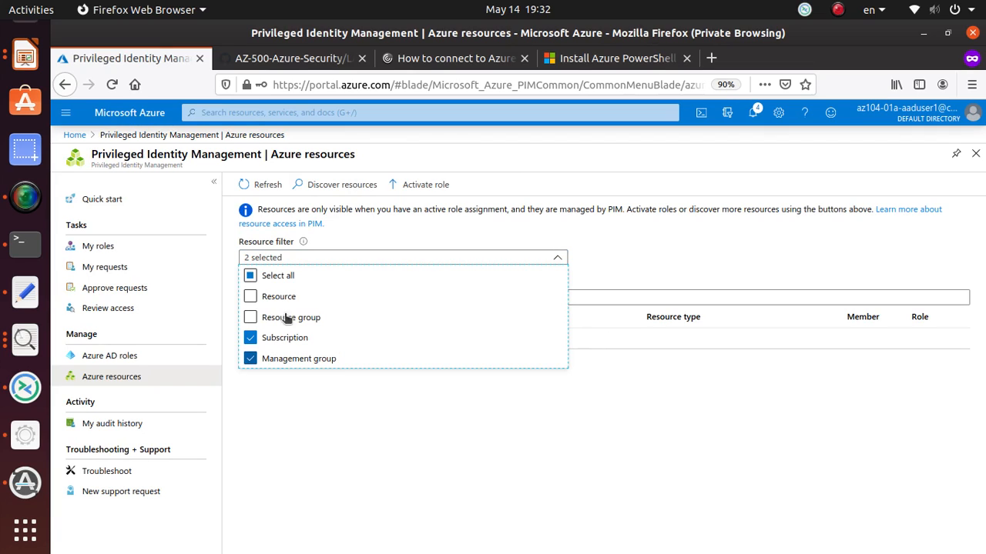
click(707, 282)
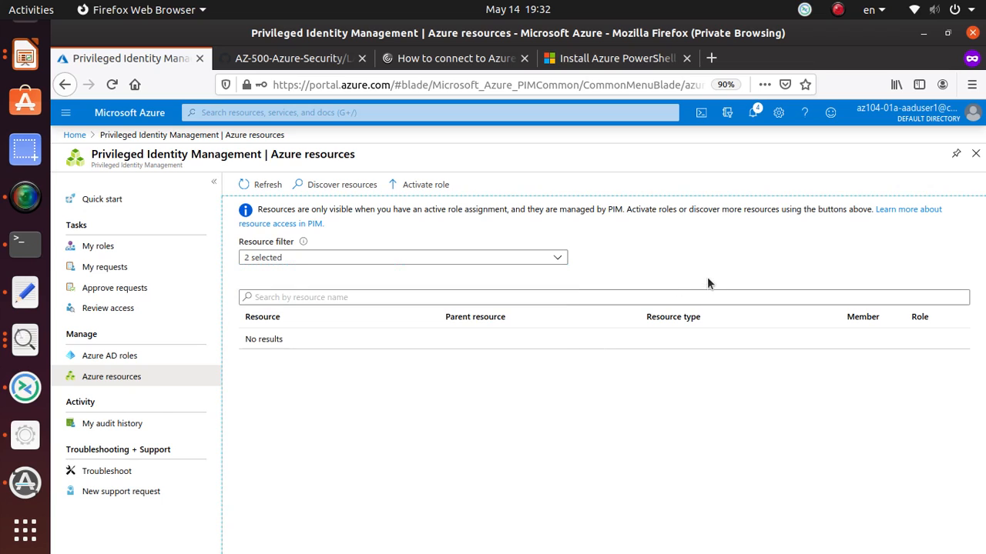
click(293, 258)
click(251, 276)
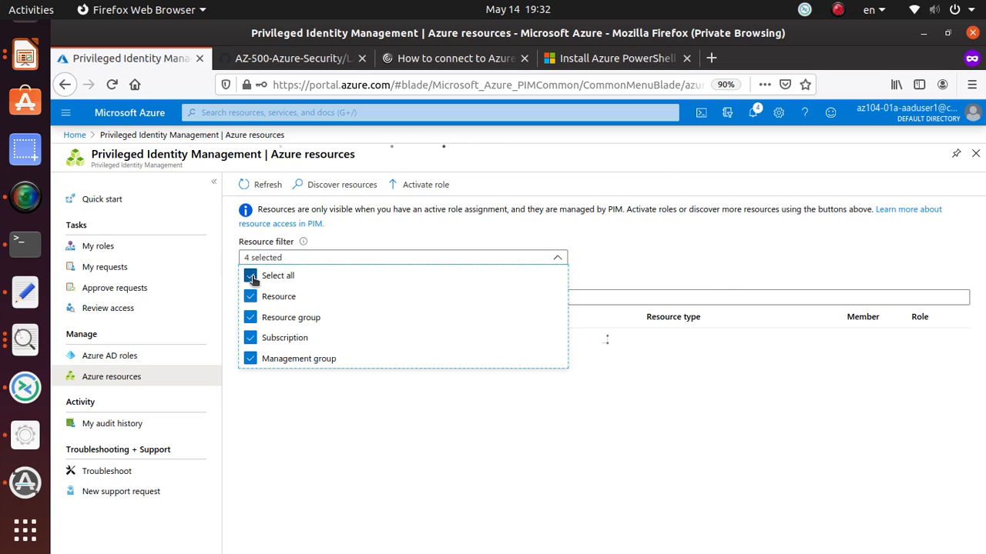
click(625, 247)
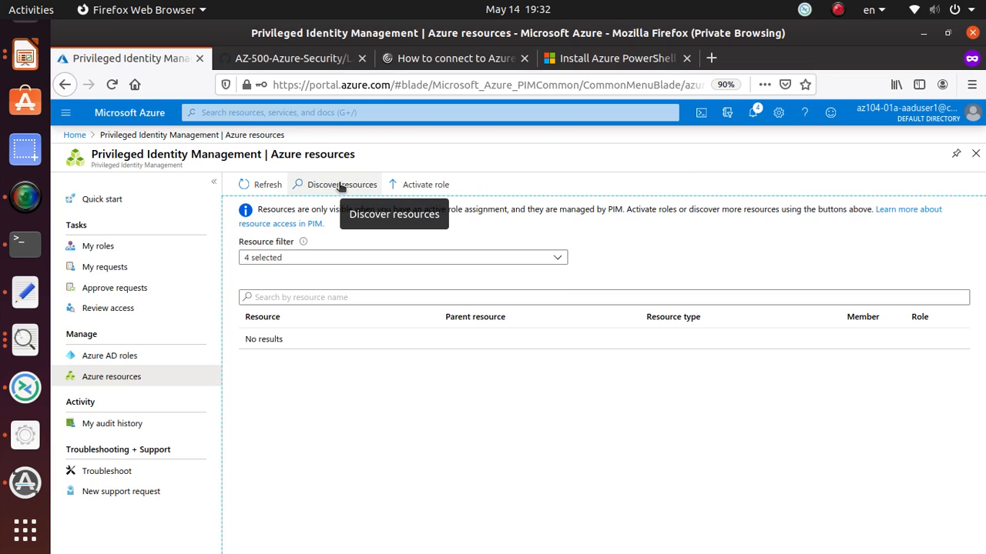
Recheck the Discover resources instruction in the lab guide and reopen the Azure resources Discovery page in the portal.
click(267, 58)
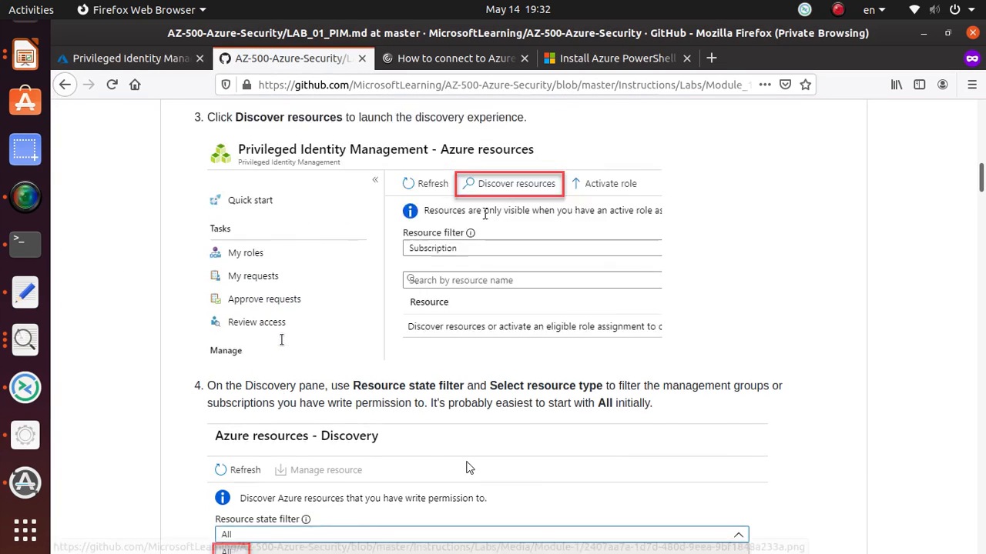
scroll(281, 350, up, 3)
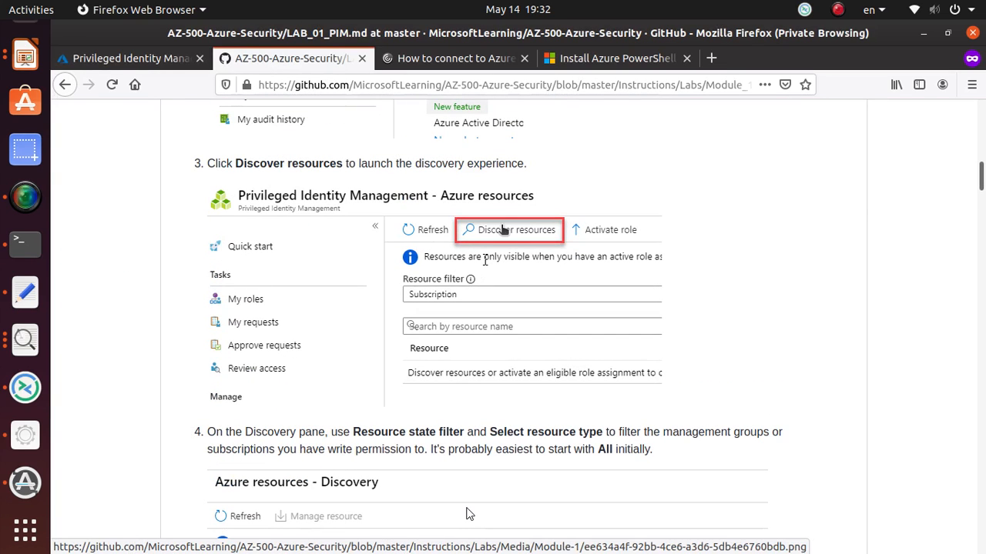
key(alt+Tab)
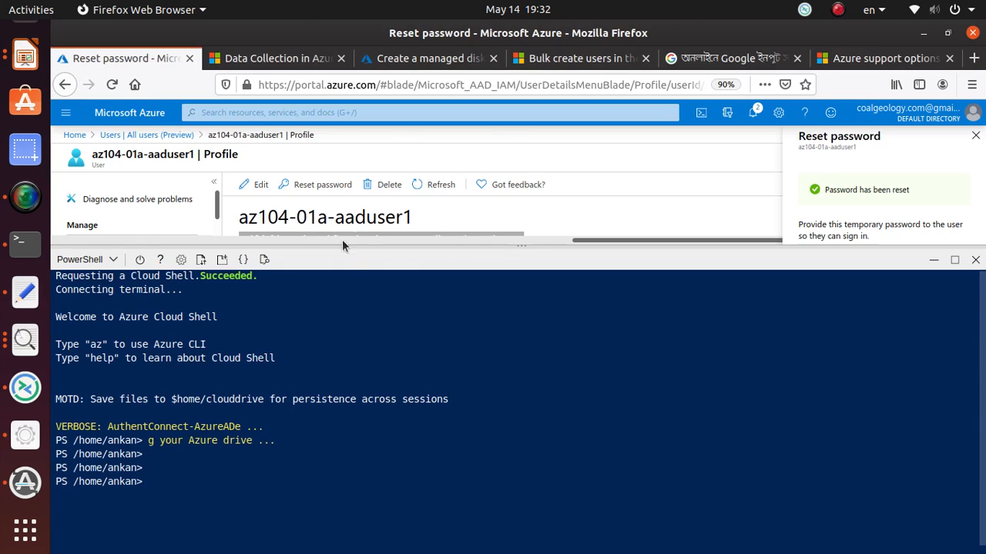
key(alt+Tab)
key(ctrl+Page_Up)
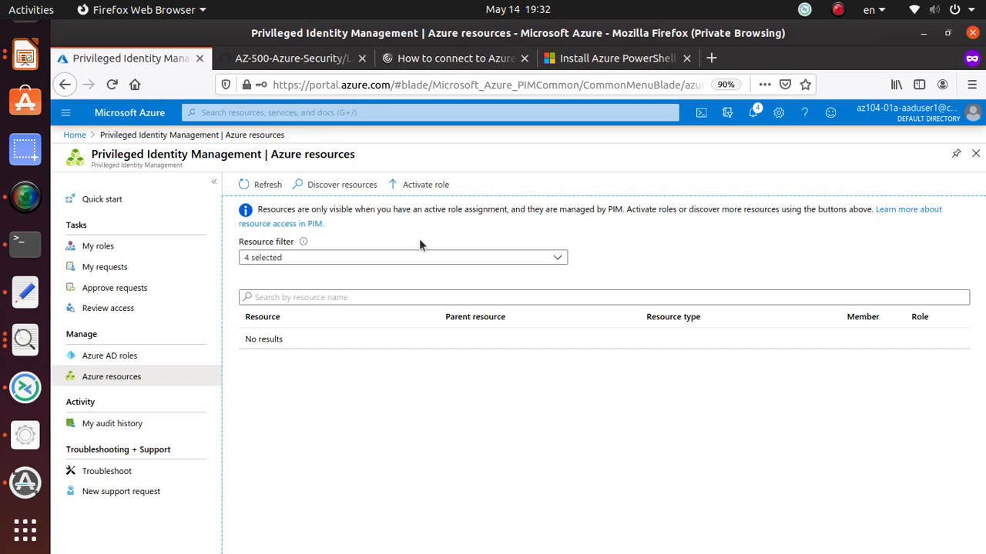
click(335, 193)
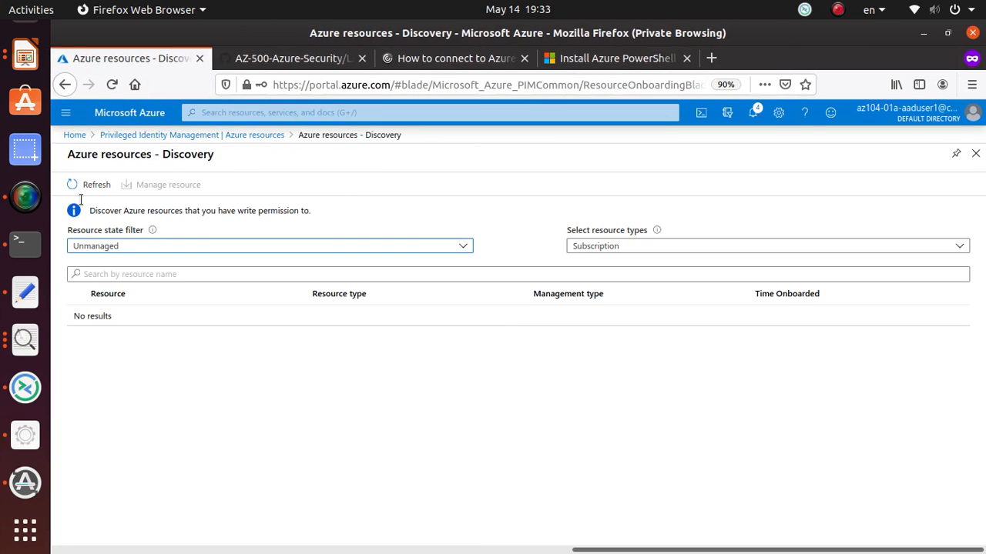
Refresh the Discovery list, set the Resource state filter to All, and look through the resource type options.
click(82, 186)
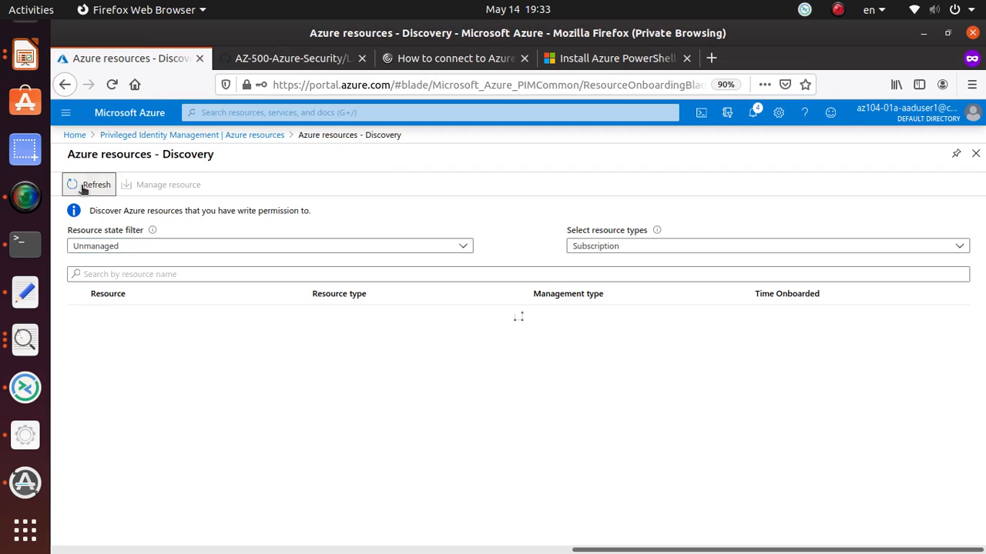
click(241, 252)
click(77, 261)
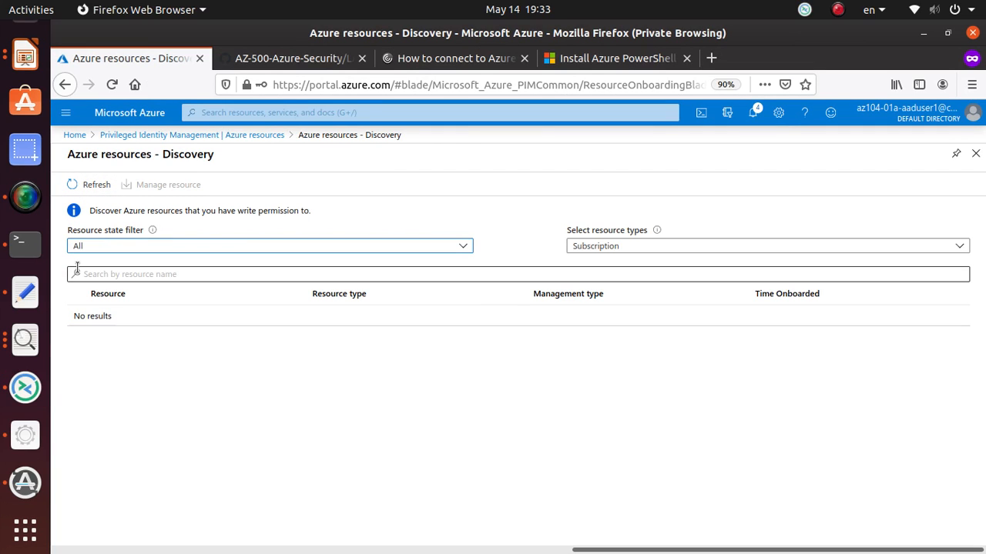
click(642, 248)
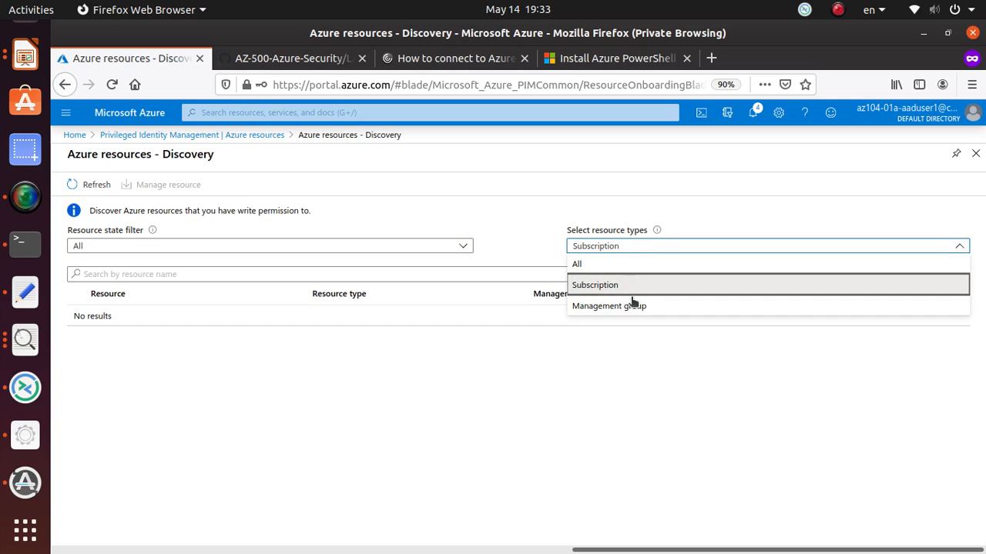
click(469, 228)
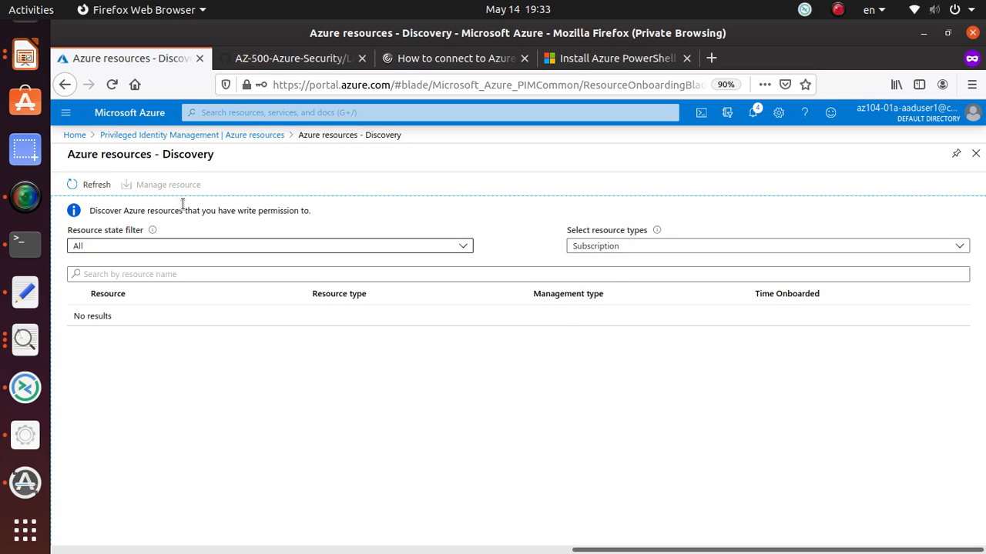
Review steps 4 to 6 of the lab guide on filtering, selecting the Azure subscription and managing the resource.
key(alt)
click(219, 78)
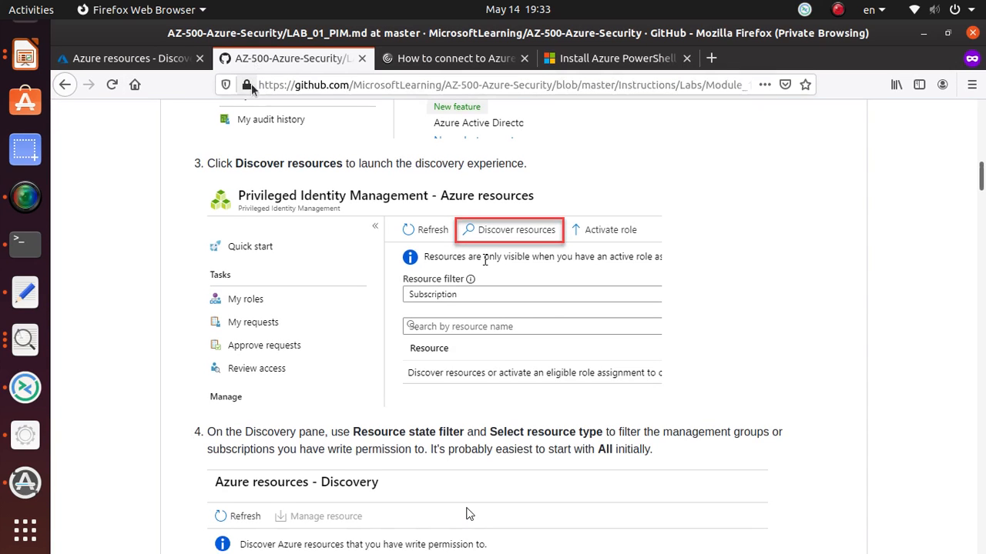
scroll(447, 462, down, 3)
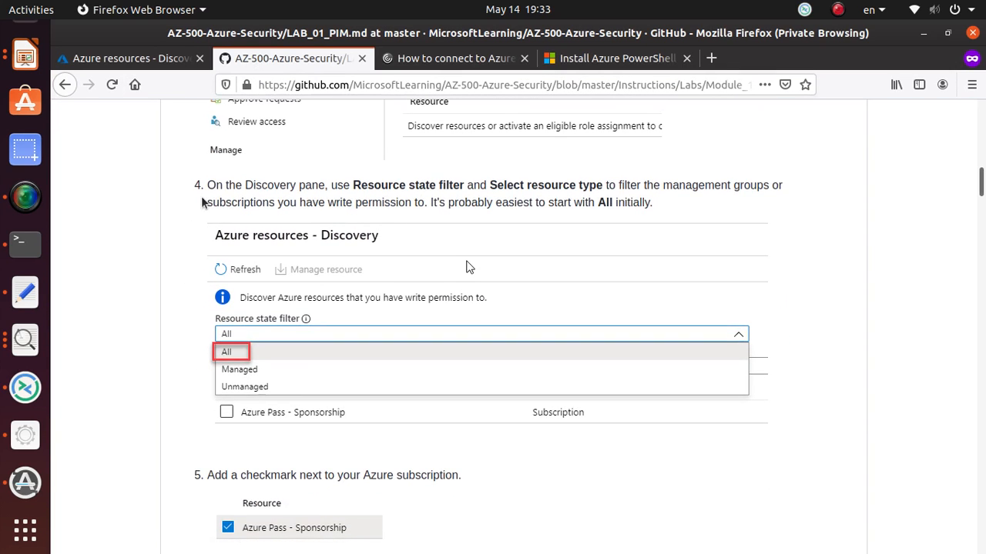
scroll(203, 353, down, 3)
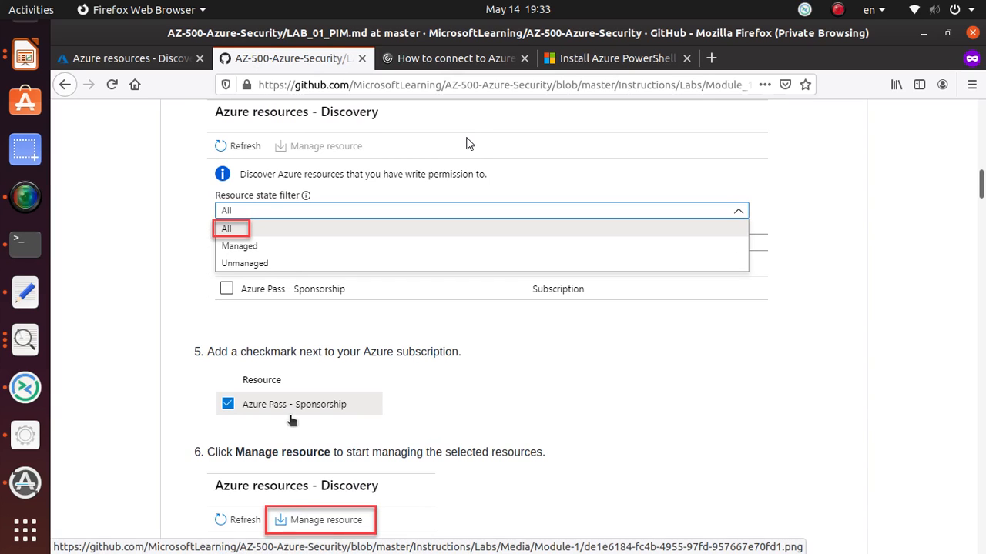
scroll(292, 419, down, 2)
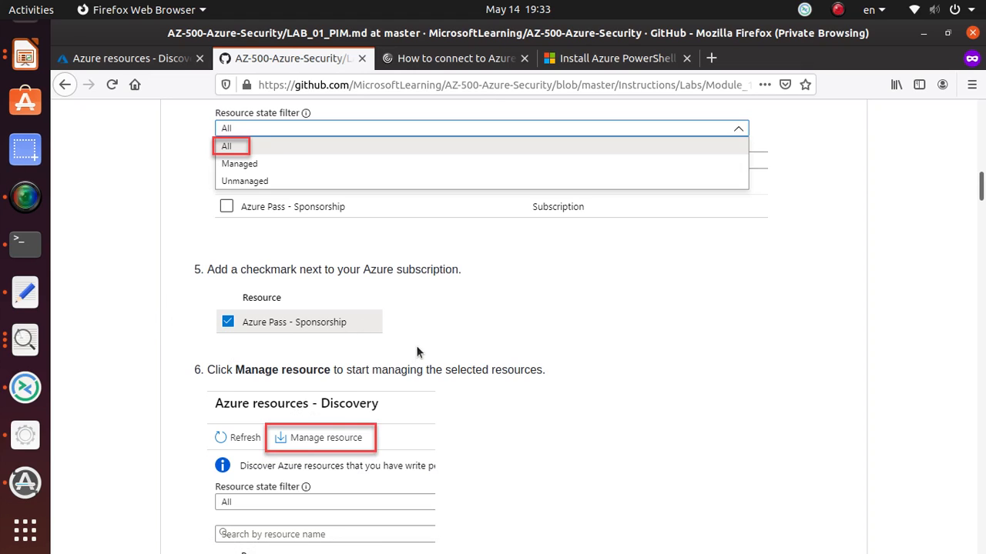
scroll(416, 353, down, 2)
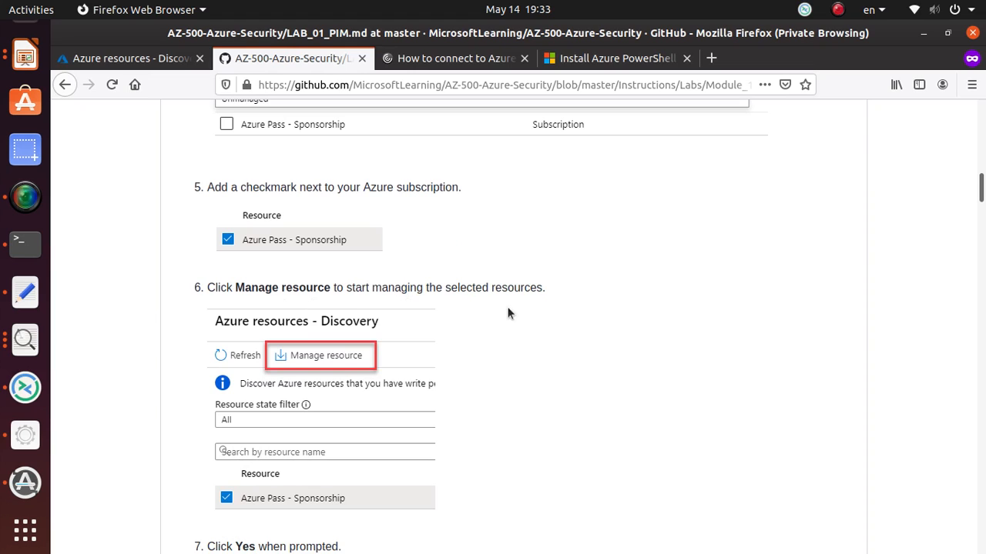
Refresh the Discovery list for the Subscription resource type, then switch the type to Management group and refresh again.
click(130, 59)
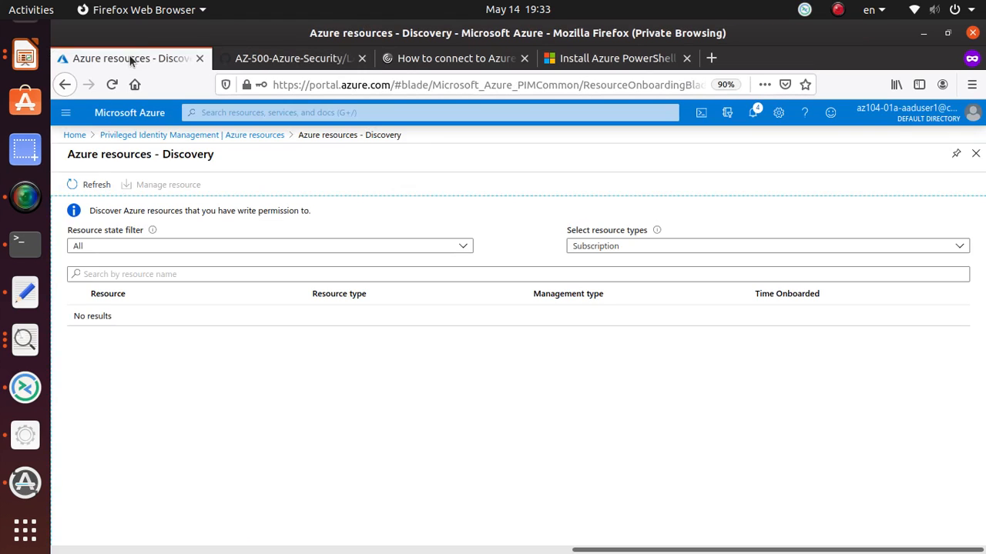
click(634, 247)
click(625, 286)
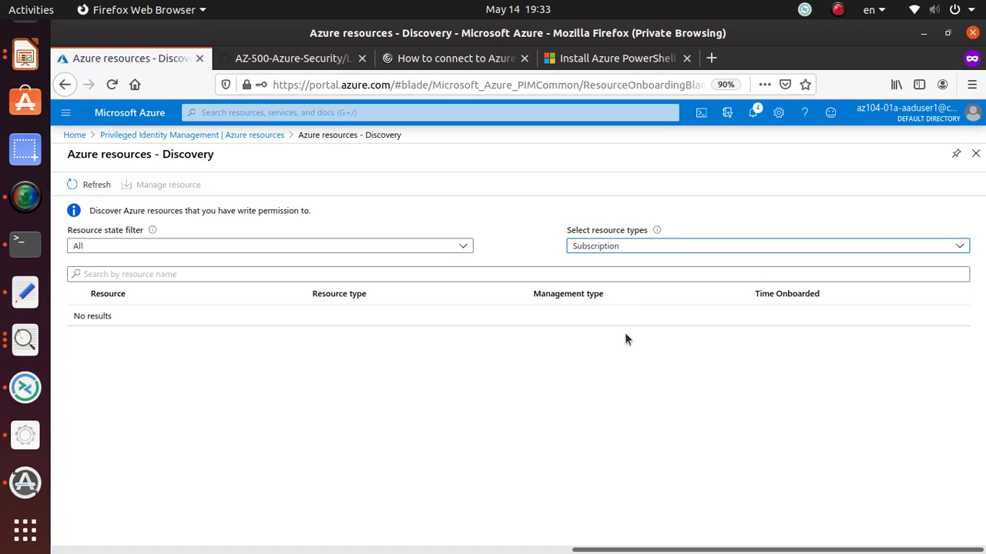
click(86, 187)
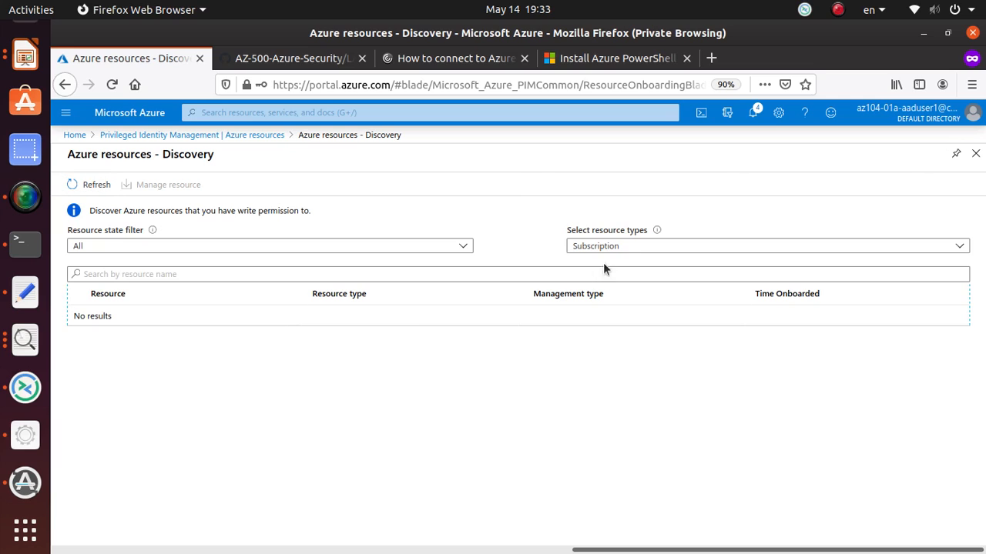
click(624, 248)
click(614, 307)
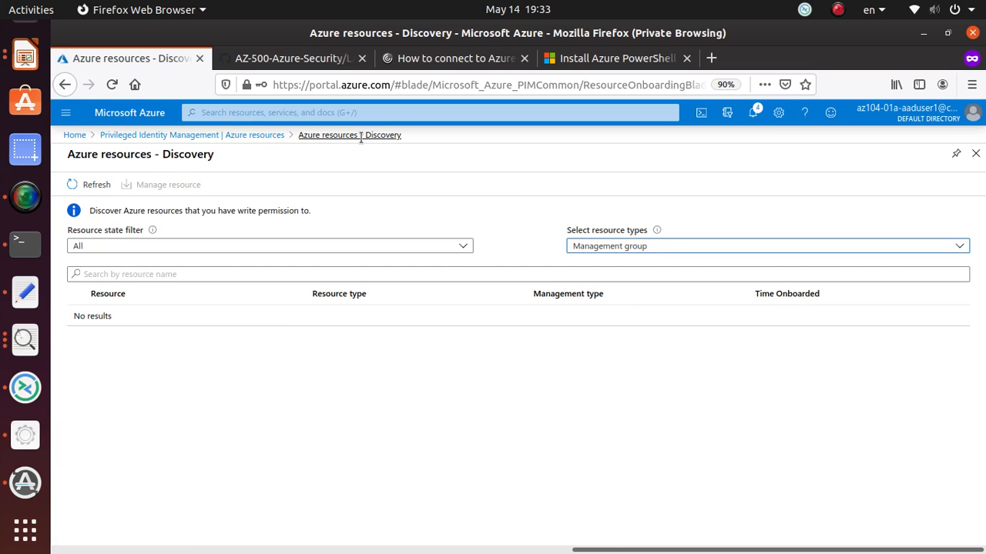
click(97, 186)
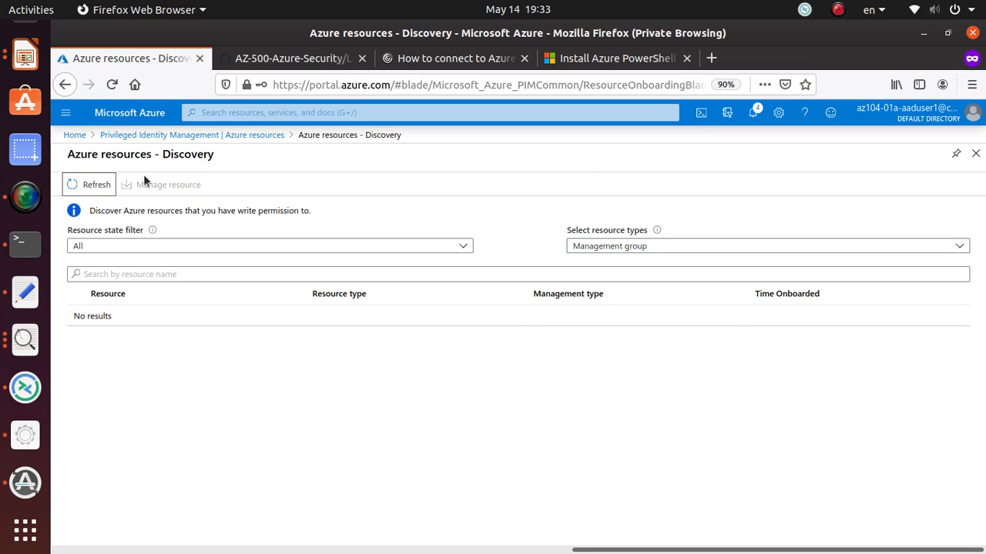
Return to the PIM Azure resources page and look through the Resource filter options.
click(236, 136)
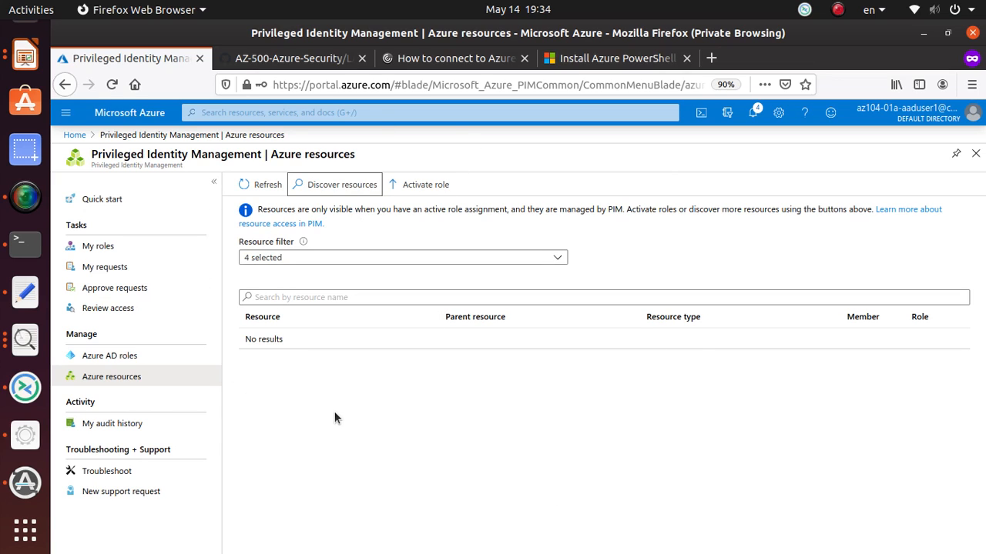
click(259, 261)
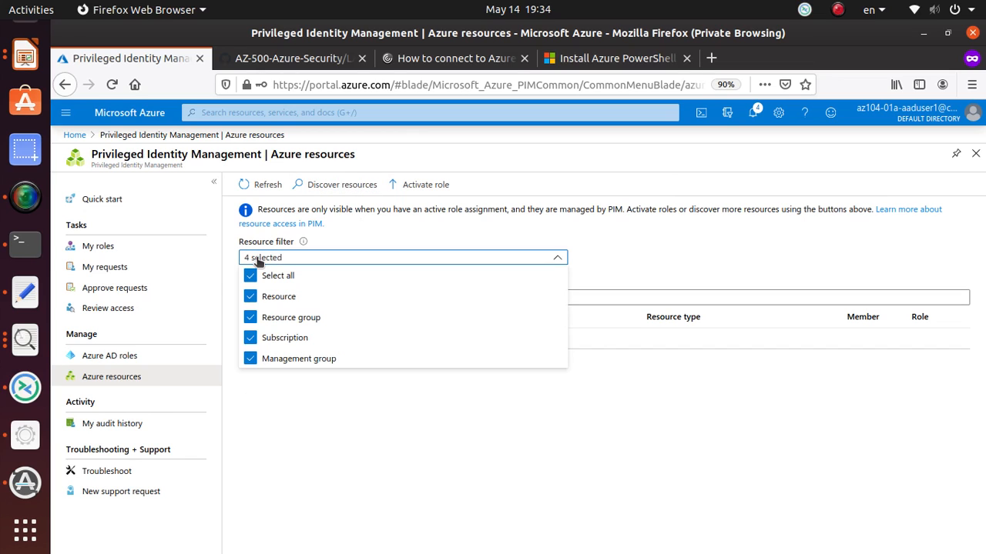
click(259, 259)
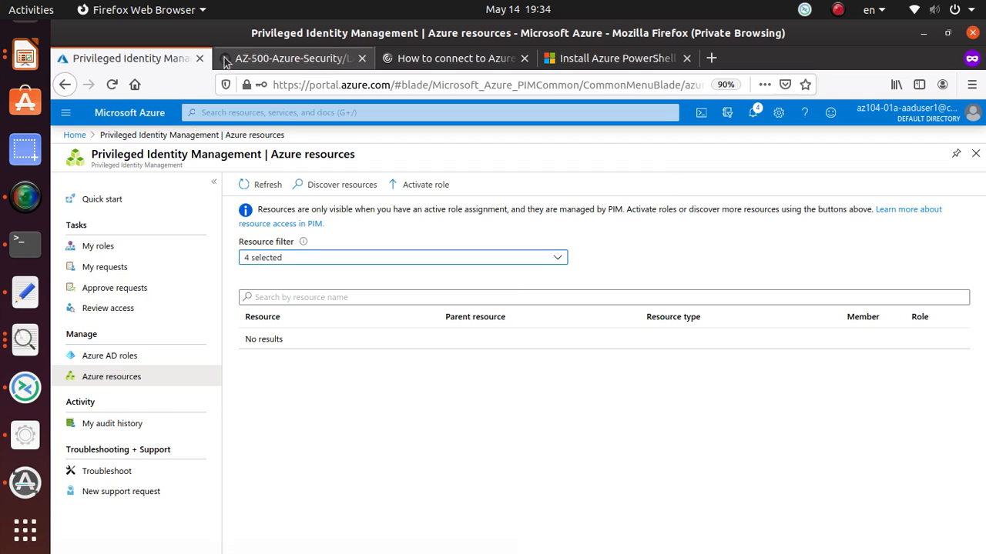
Review step 7 of the lab guide and the start of Exercise 2 - Assign Directory Roles, Task 1.
click(285, 58)
scroll(428, 509, down, 8)
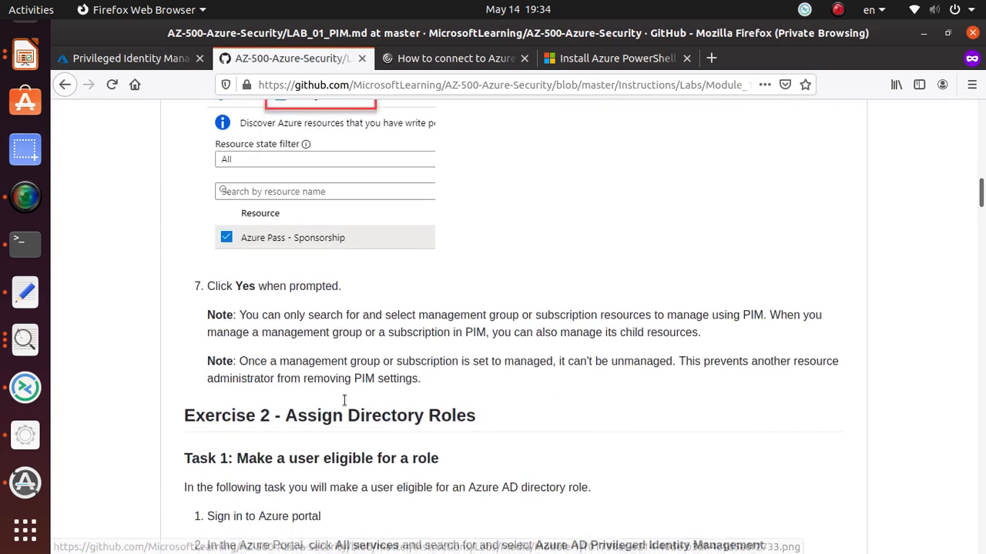
scroll(345, 404, down, 2)
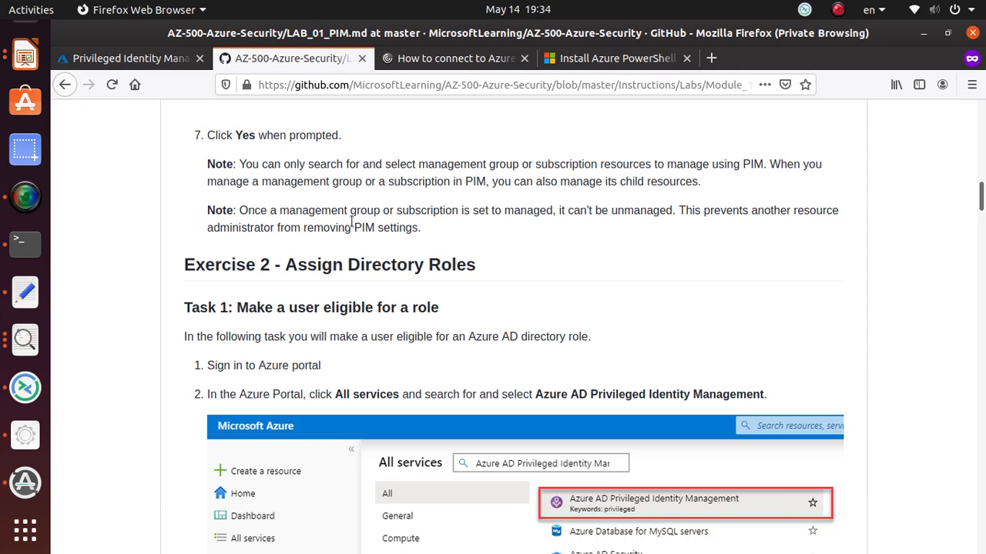
scroll(457, 263, down, 3)
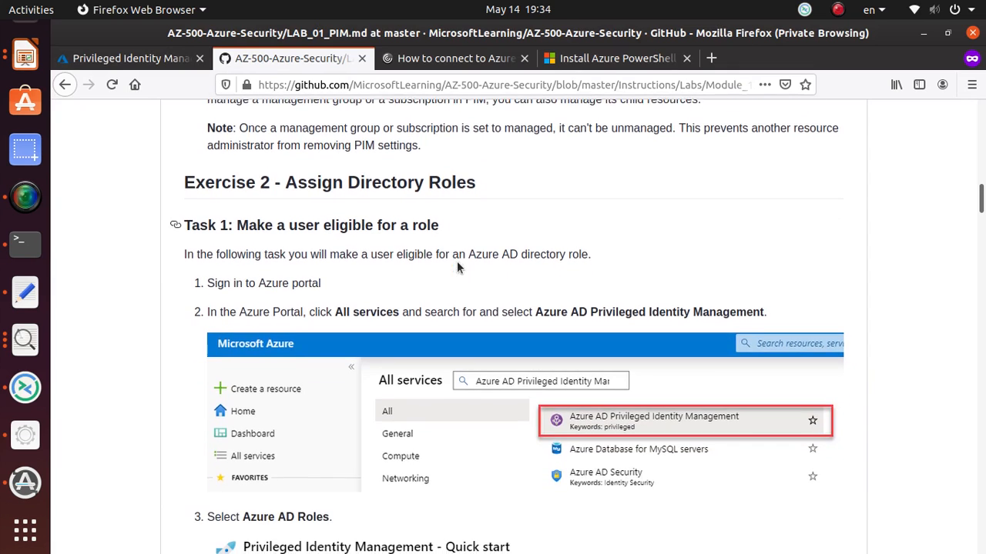
drag(285, 142, 503, 145)
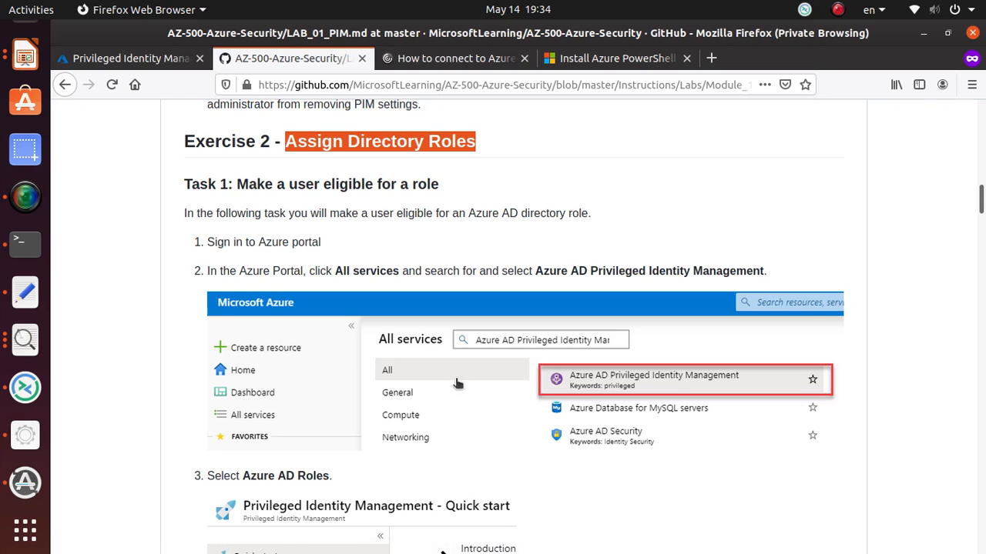
scroll(458, 381, down, 3)
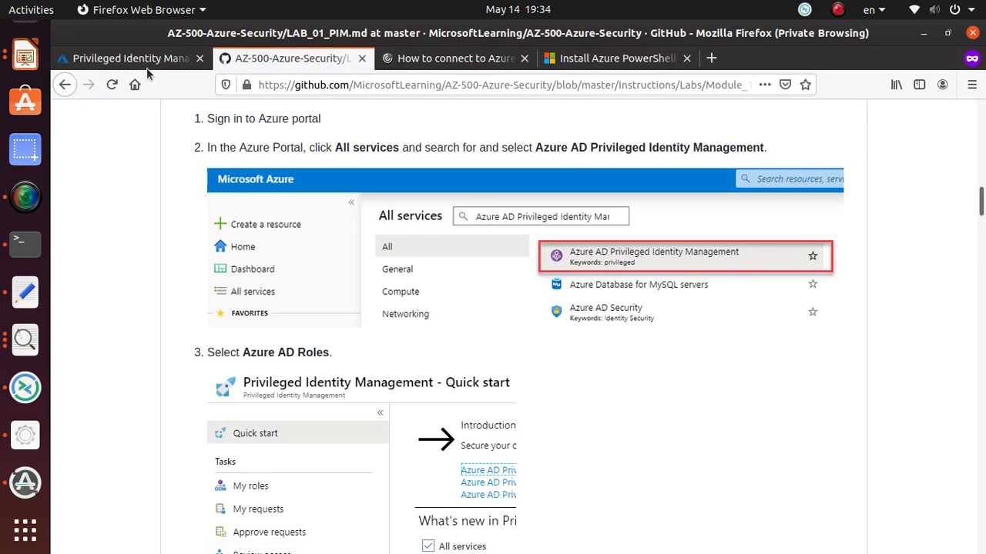
Search the portal for PIM and check the signed-in test user's eligible Azure AD roles under My roles.
click(146, 58)
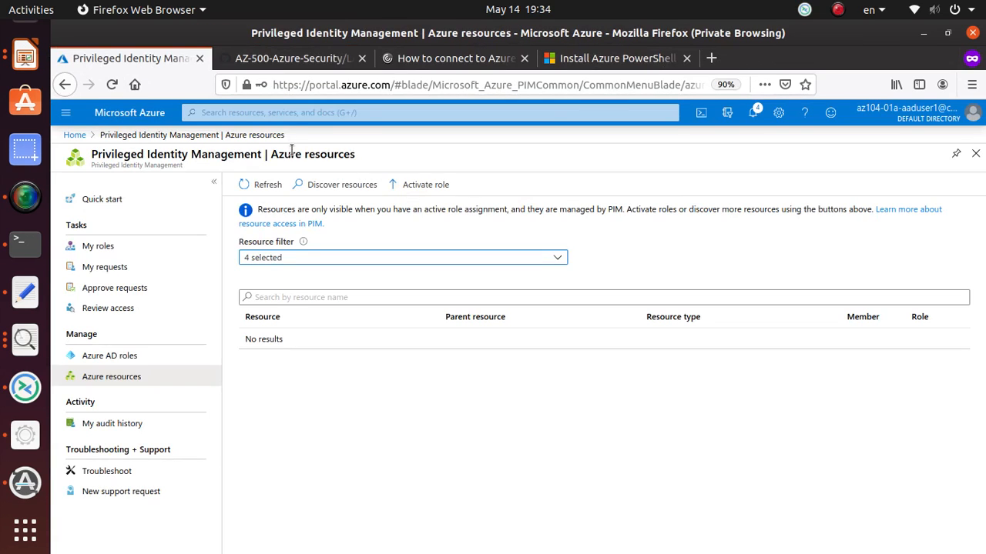
click(289, 113)
text(pim)
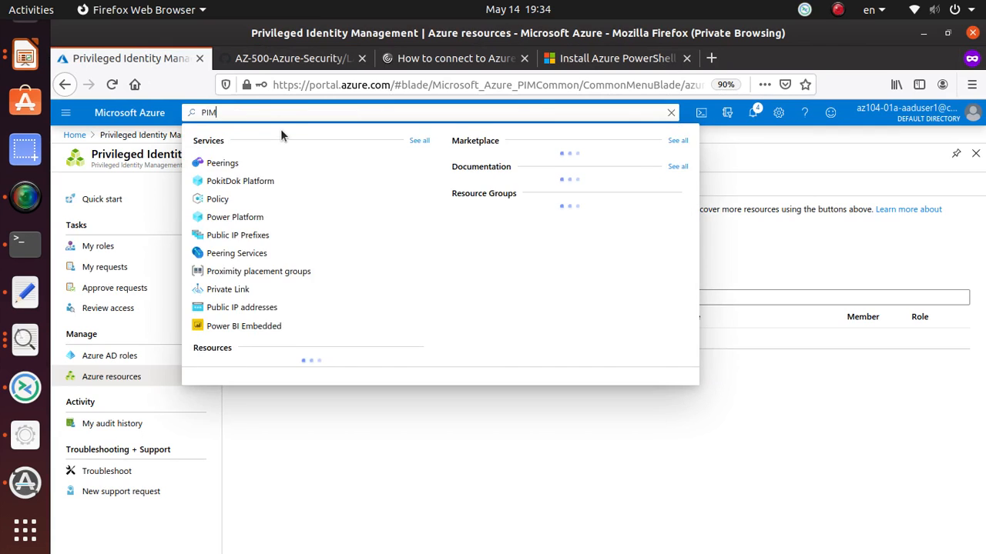
key(Return)
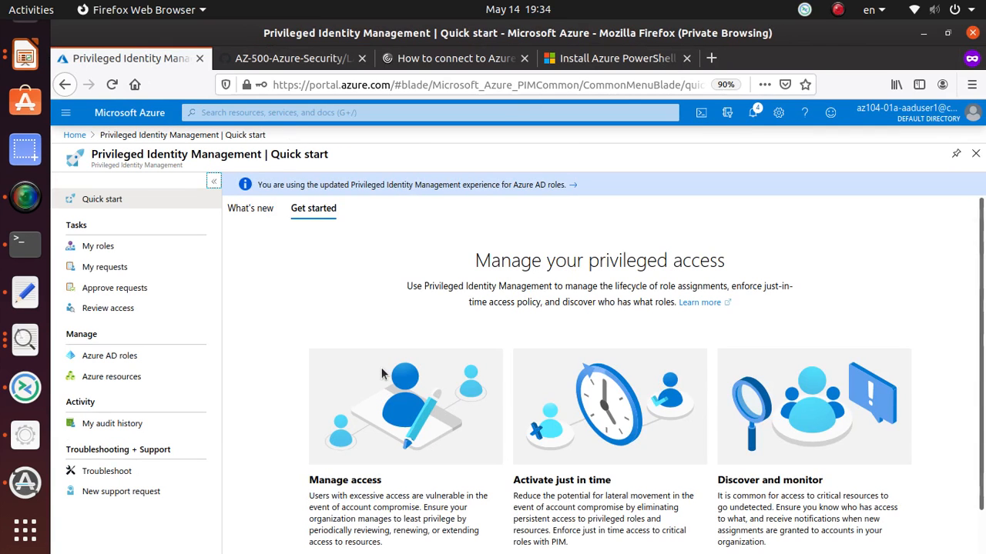
click(102, 251)
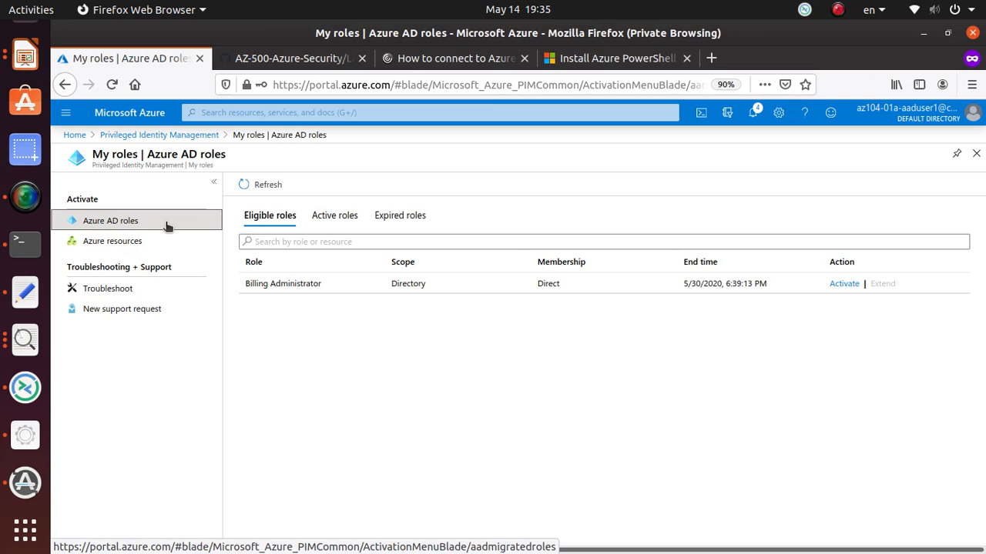
mouse_move(891, 114)
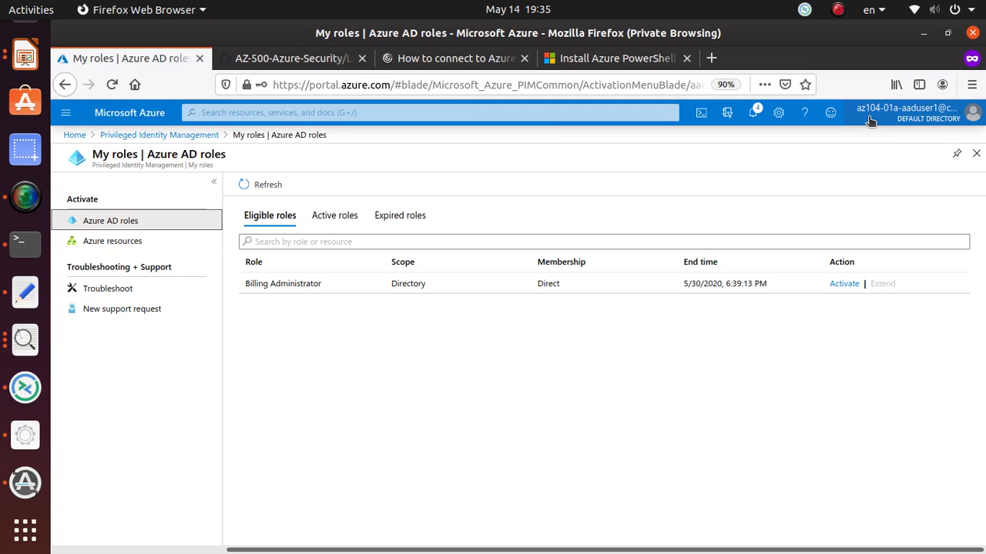
Close the test user's portal tab and show the administrator's portal home page with the Cloud Shell pane collapsed.
click(199, 59)
key(alt+Tab)
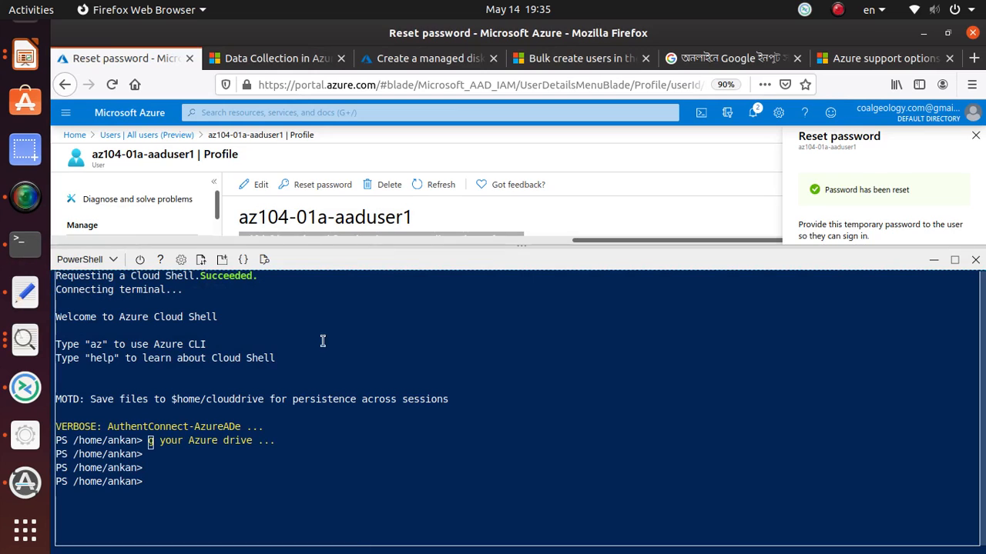
click(85, 136)
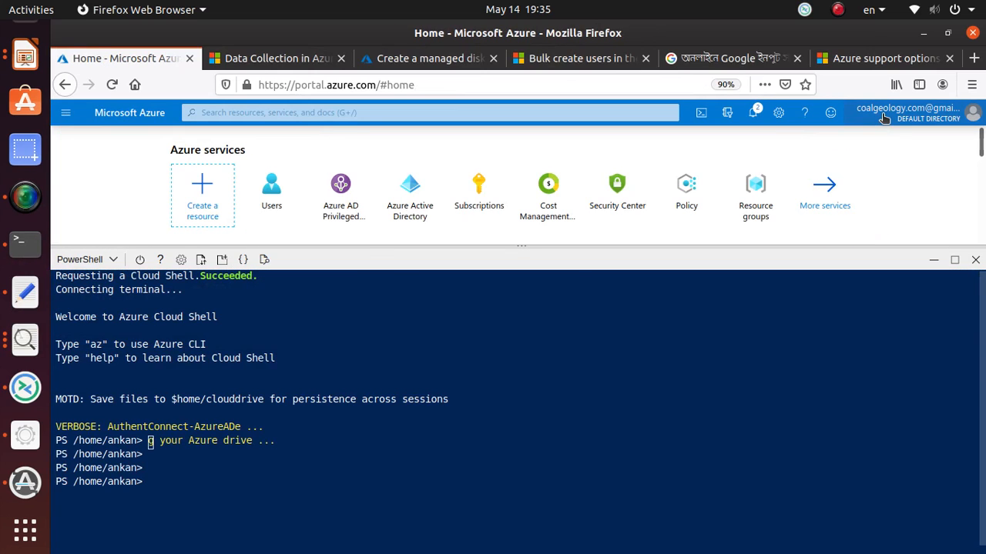
drag(528, 247, 524, 531)
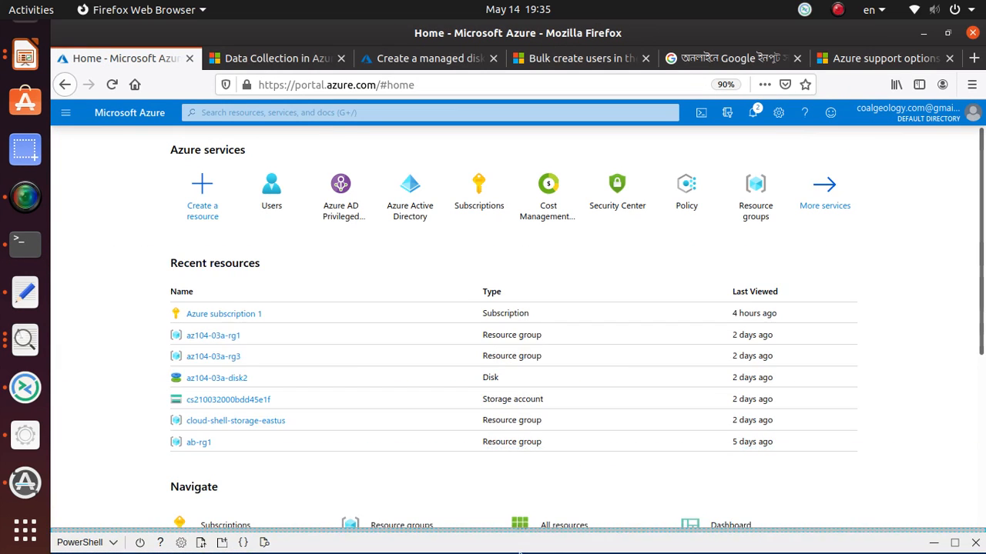
Search the administrator's portal for PIM and open its Azure resources page.
click(259, 112)
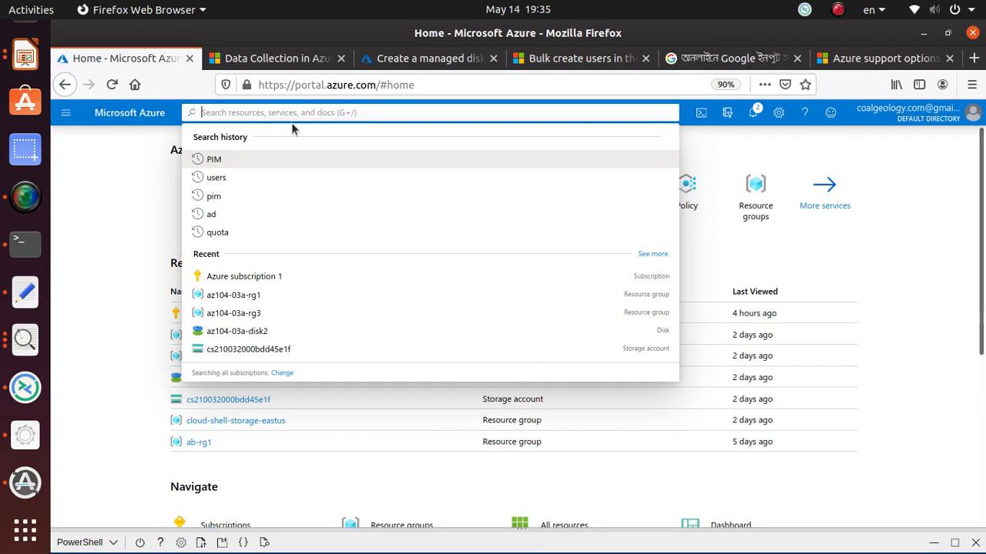
text(PIM)
key(Return)
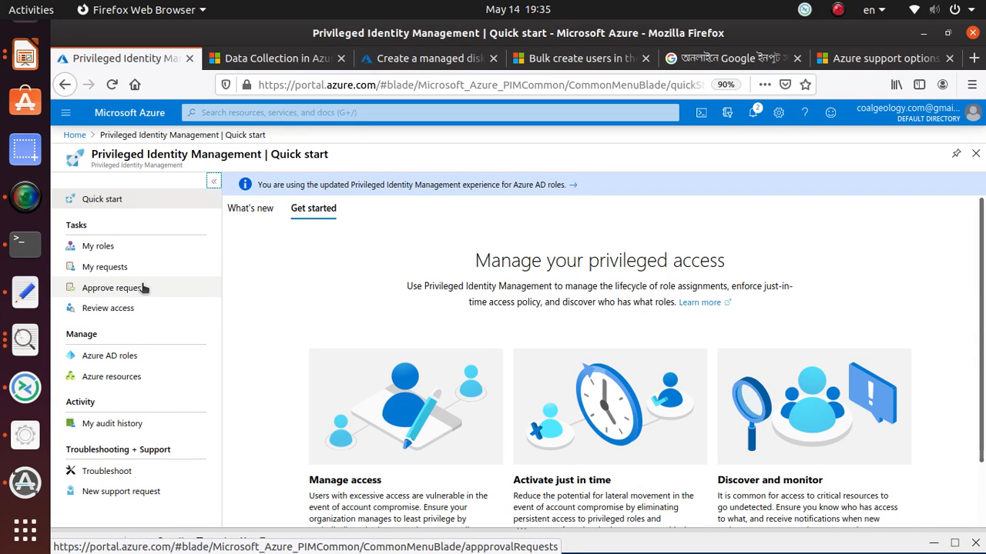
click(138, 377)
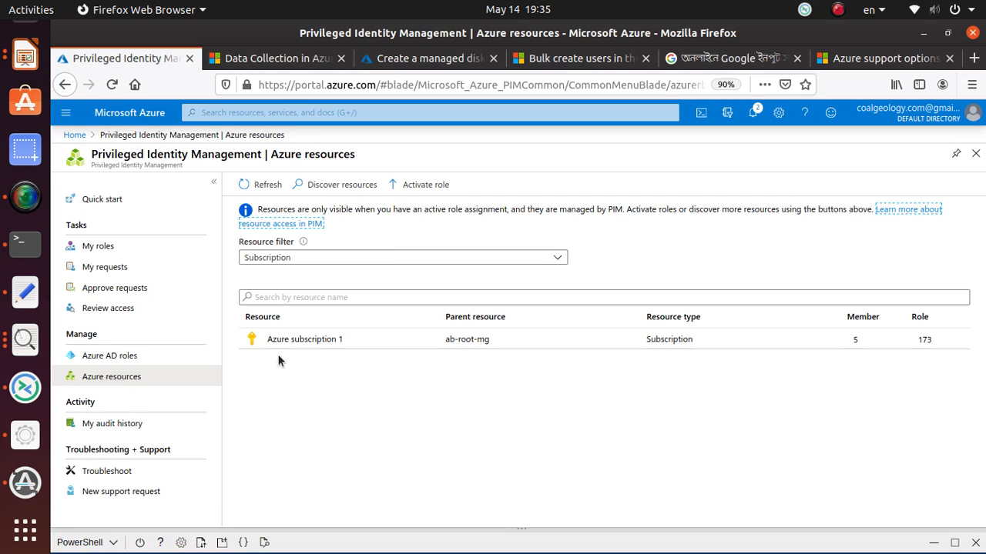
Check Azure resource discovery for subscriptions with the Resource state filter set to All, then return to Azure resources.
click(327, 189)
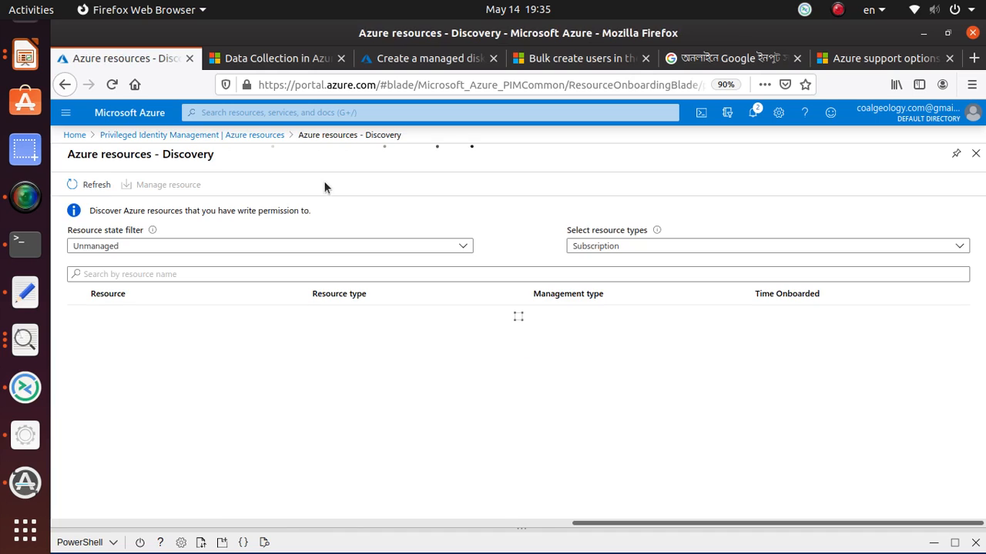
click(167, 247)
click(105, 262)
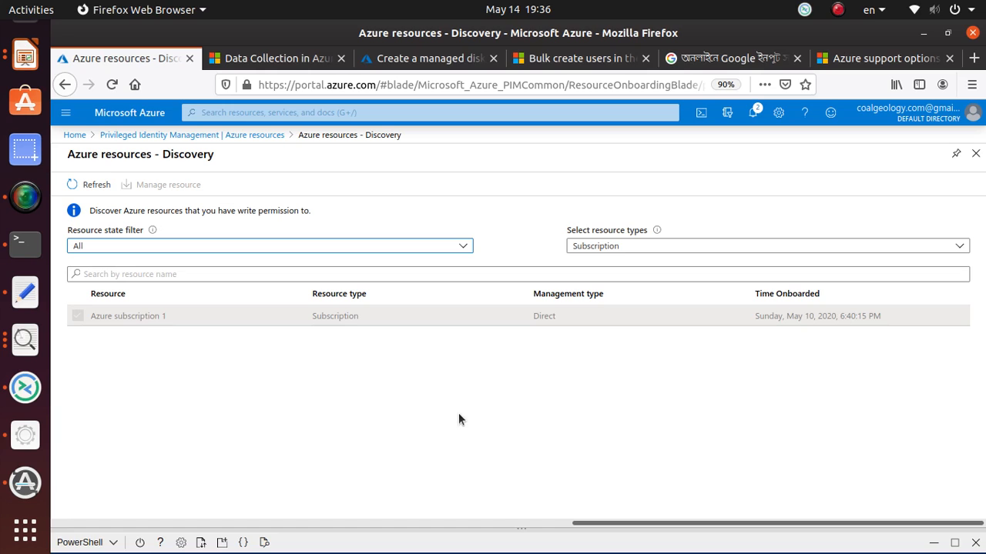
click(192, 135)
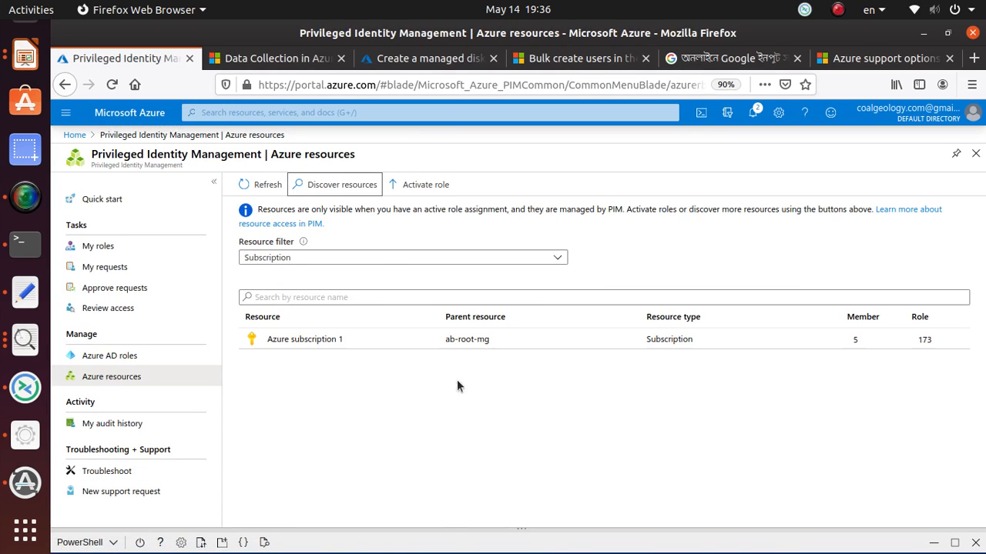
Review steps 2 and 3 of Exercise 2 Task 1 in the lab guide on opening Azure AD roles in PIM.
key(alt+Tab)
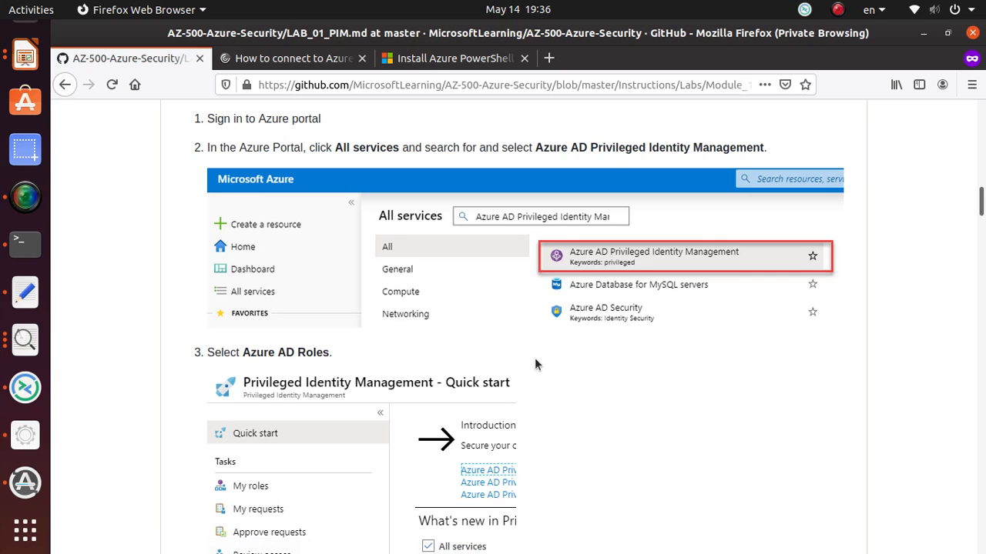
scroll(612, 187, down, 5)
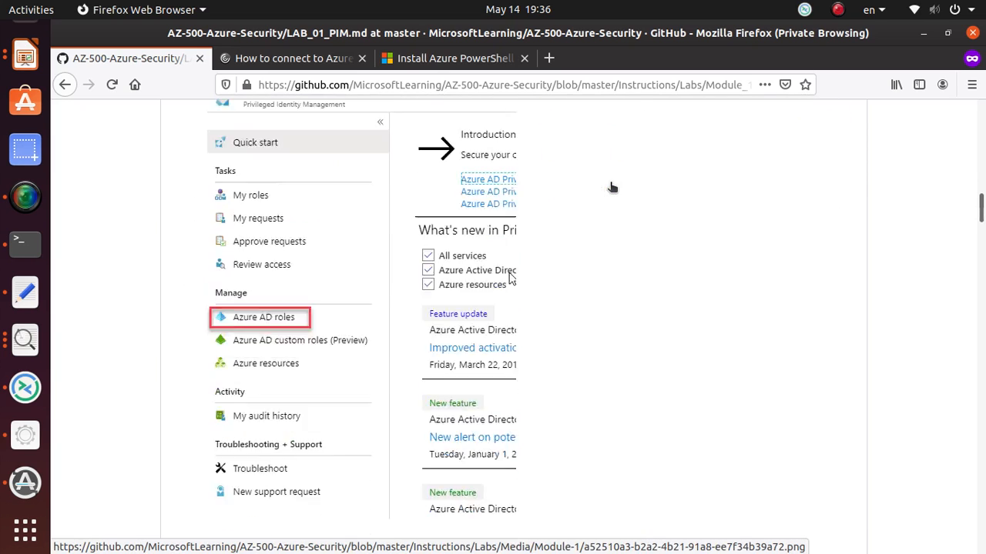
scroll(611, 185, down, 1)
Back in the portal, open Azure AD roles in PIM, choose to assign eligibility, and open the Billing Administrator role's assignments.
key(alt+Tab)
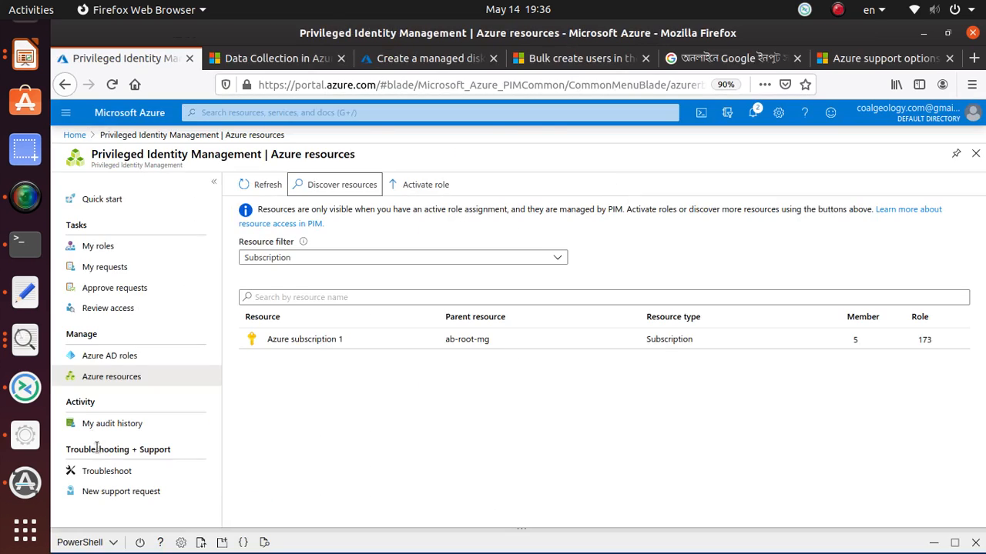
click(108, 357)
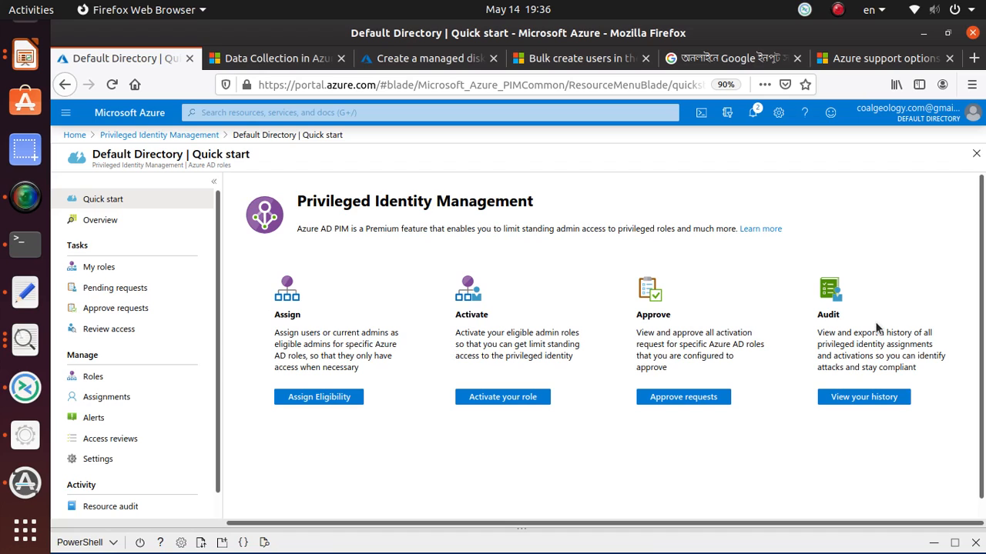
click(339, 401)
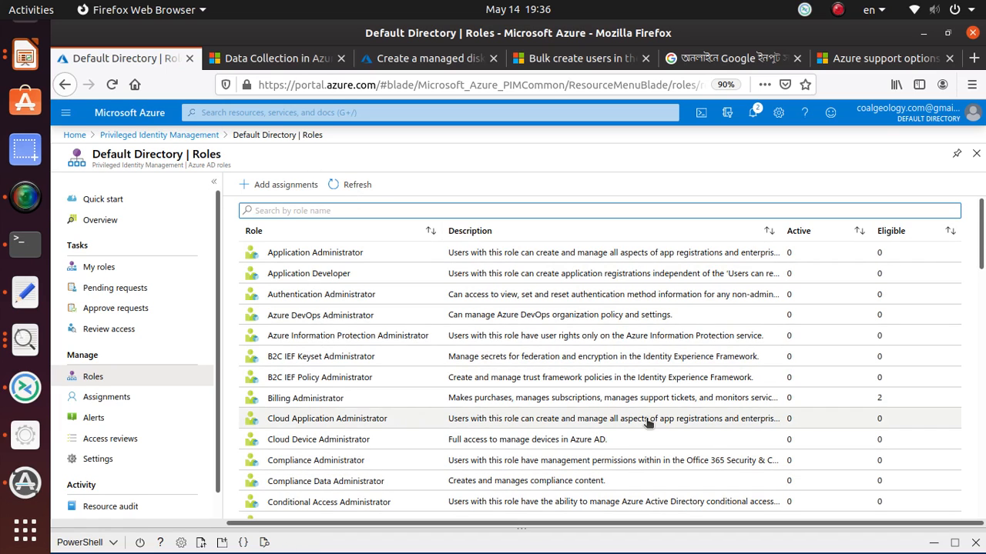
click(297, 398)
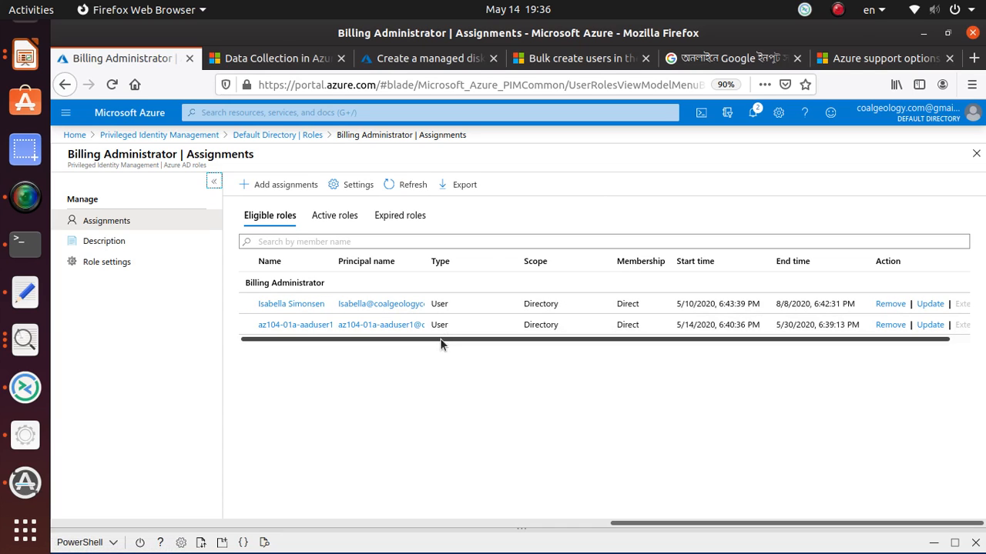
Review steps 4 to 6 of the lab guide on opening Roles, adding assignments and selecting Billing Administrator.
key(alt+Tab)
key(alt+Tab)
key(alt+Tab)
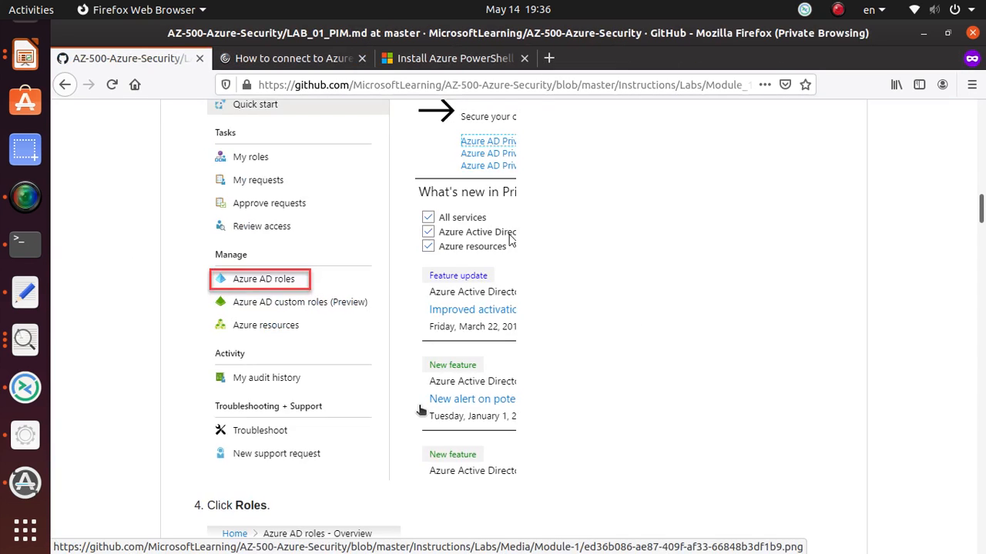
scroll(420, 411, down, 10)
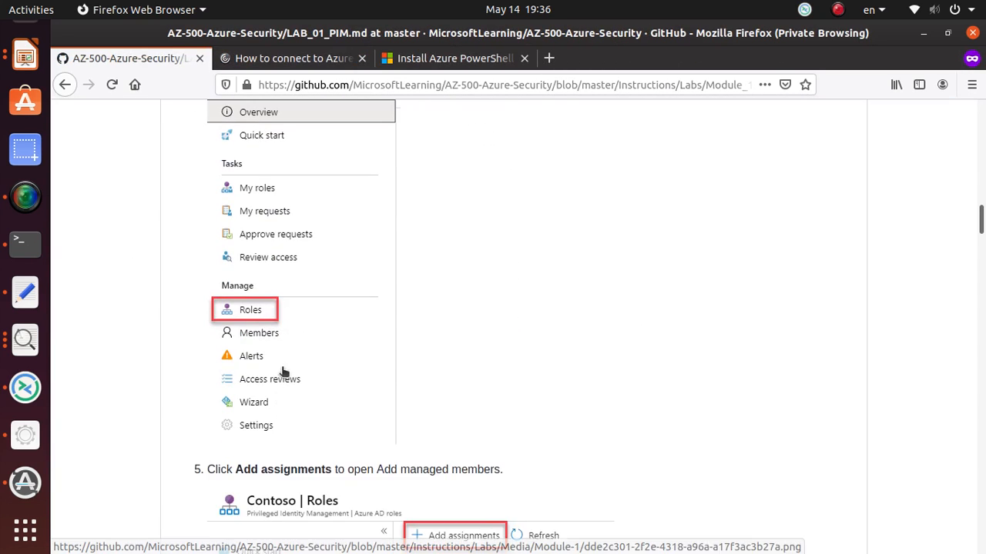
scroll(281, 370, down, 6)
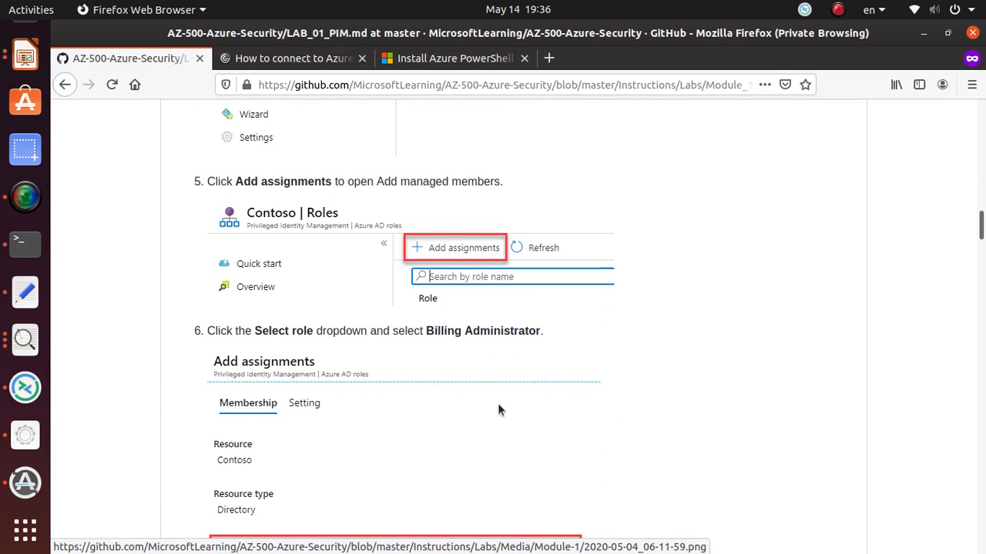
Back in the portal, start a new Billing Administrator assignment and select billingadmin1 as its member.
key(alt+Tab)
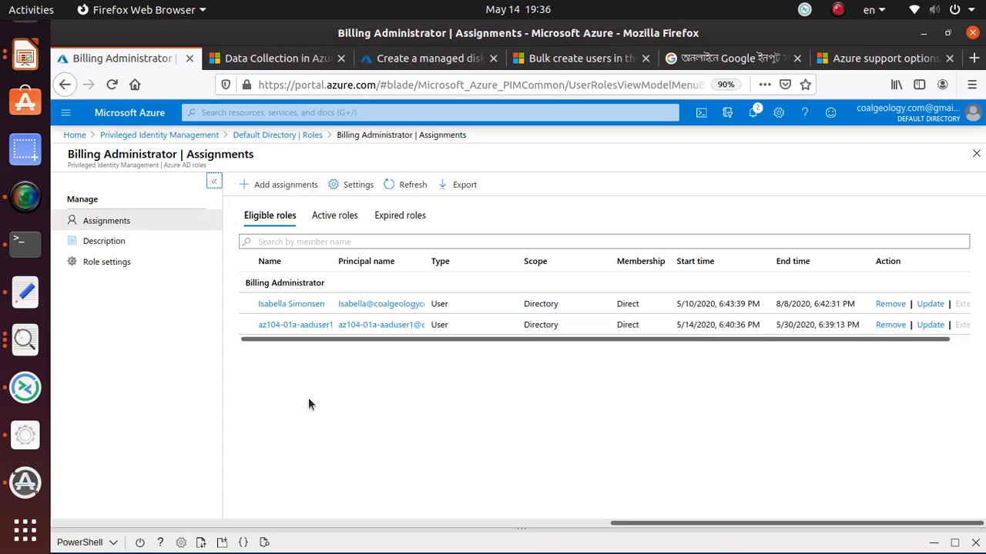
click(275, 188)
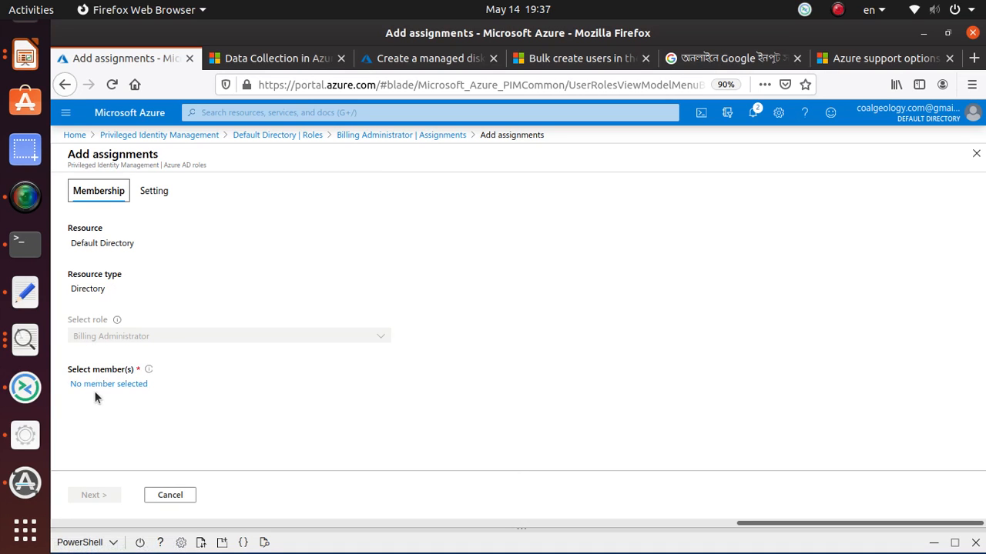
click(114, 384)
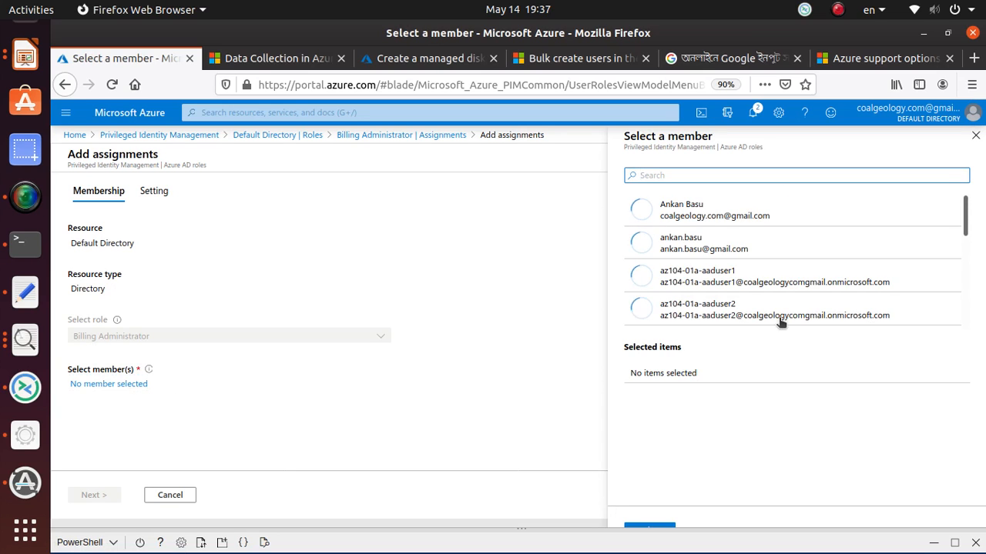
scroll(817, 242, down, 3)
scroll(816, 243, down, 2)
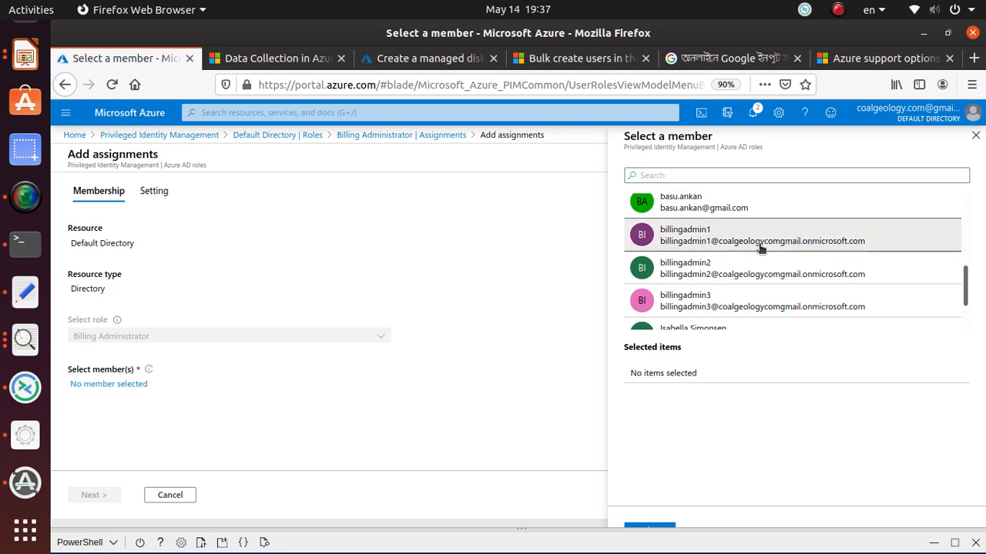
click(756, 242)
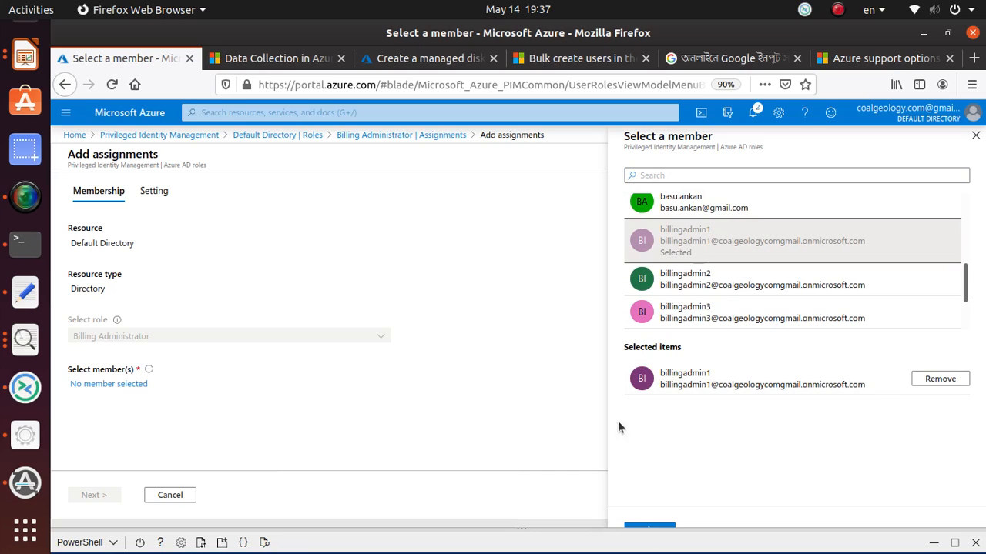
click(649, 528)
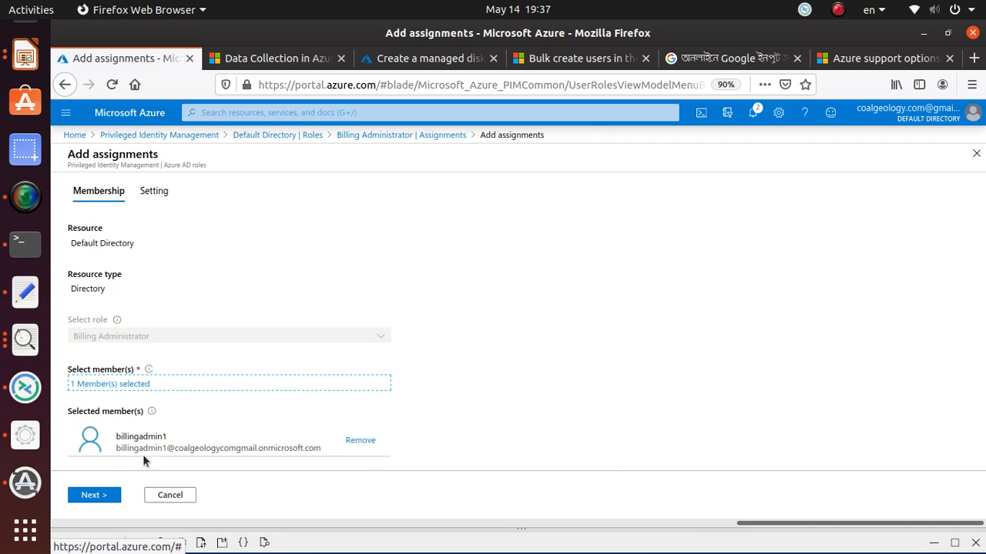
Make billingadmin1's eligibility non-permanent with an assignment end date of 06/14/2020, and assign the role.
click(94, 495)
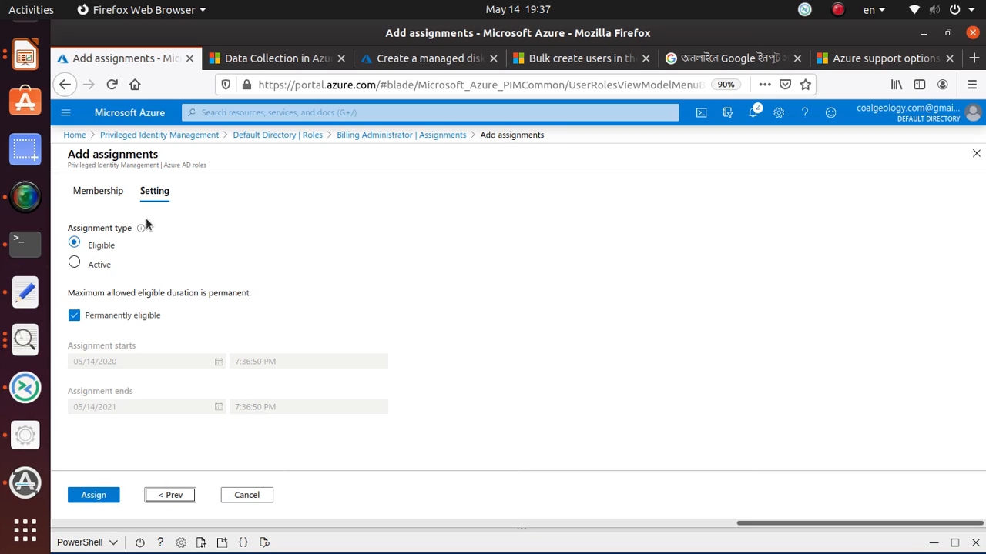
click(76, 316)
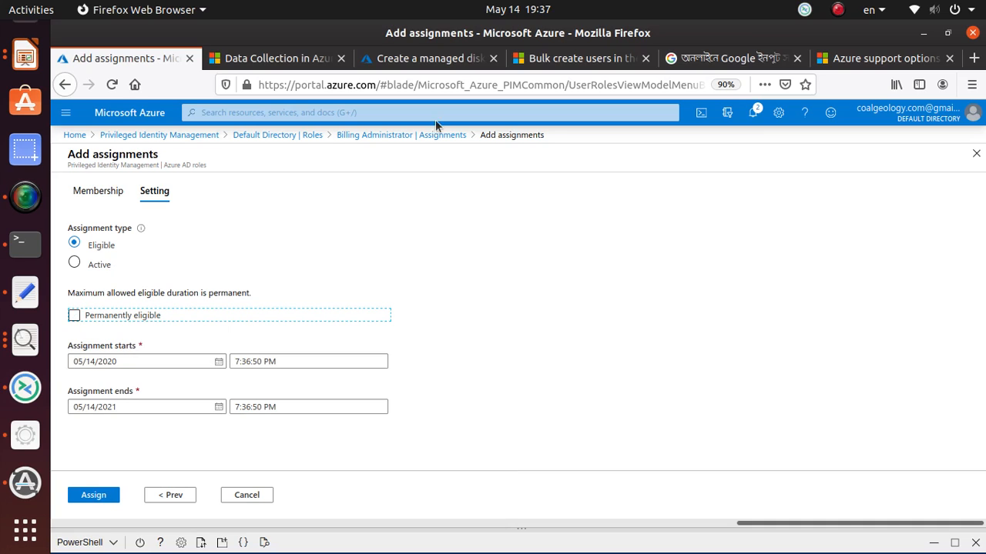
click(119, 406)
drag(83, 406, 60, 404)
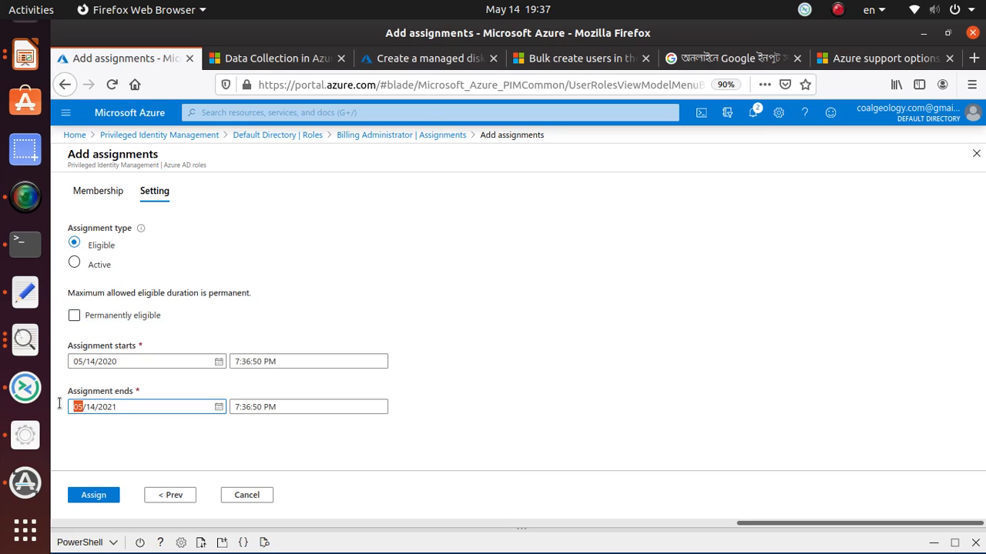
text(06)
click(95, 496)
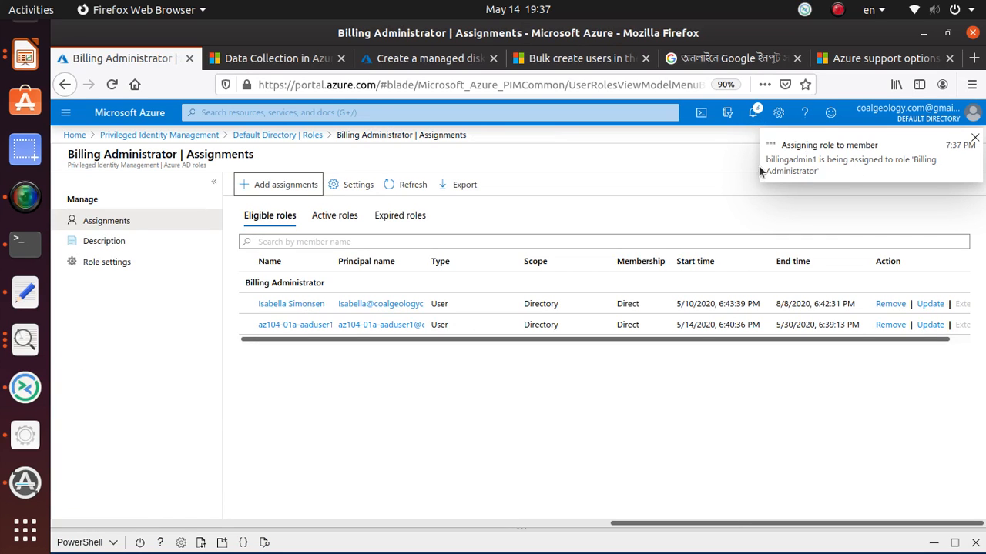
Start another Billing Administrator assignment and select billingadmin2 as its member.
click(284, 191)
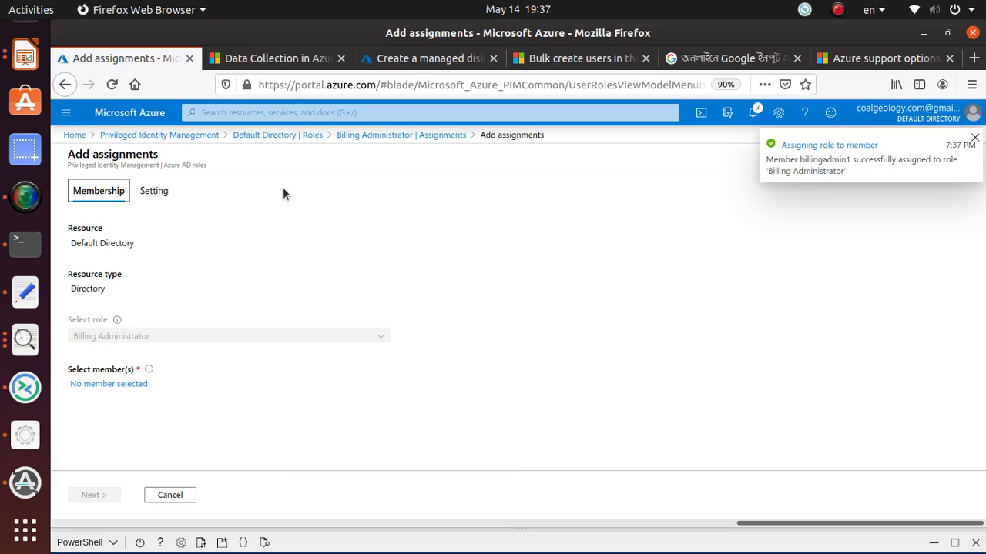
click(112, 384)
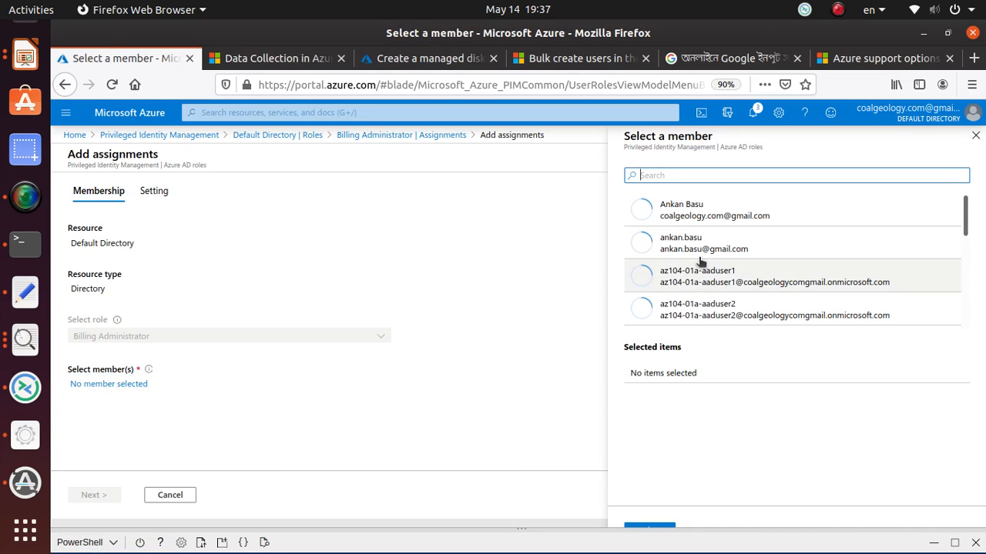
scroll(798, 248, down, 3)
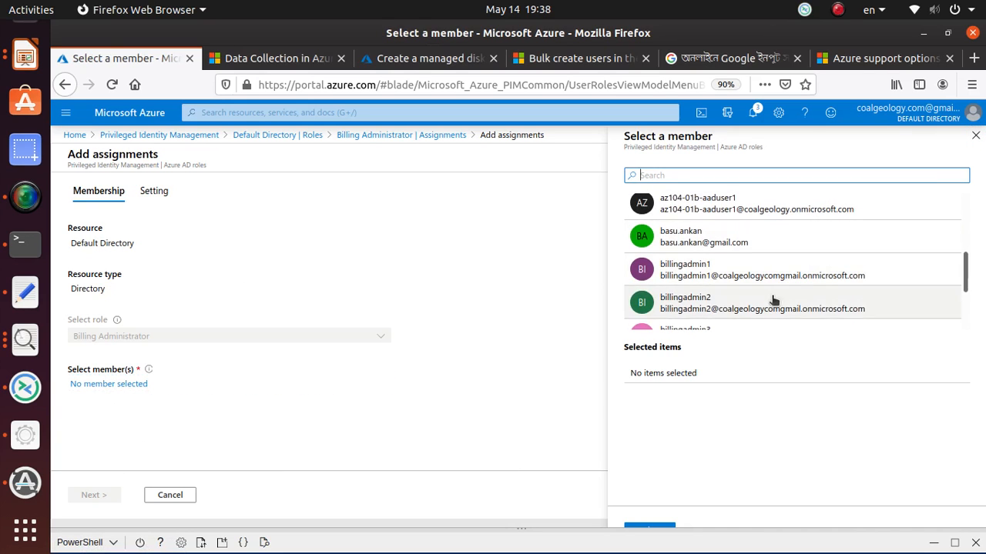
click(774, 301)
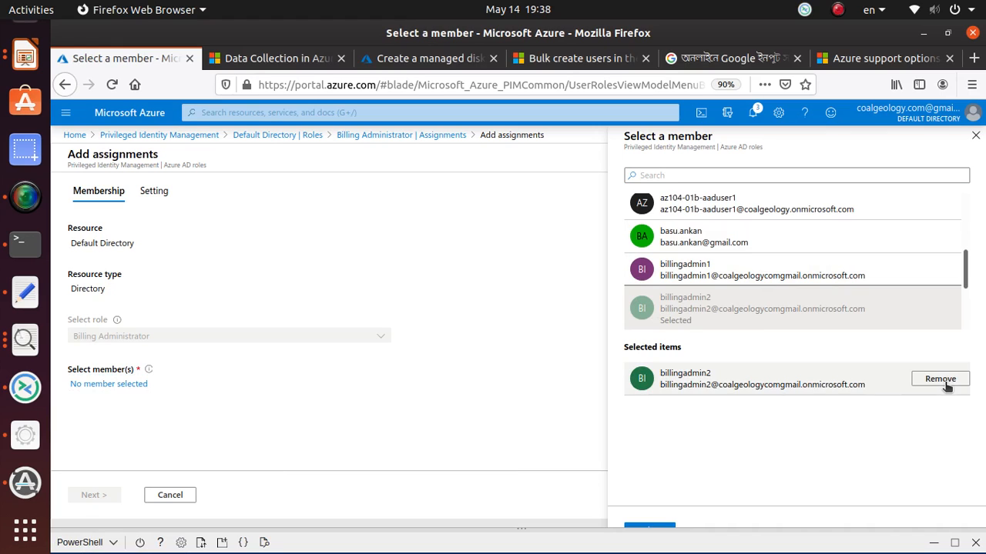
click(670, 529)
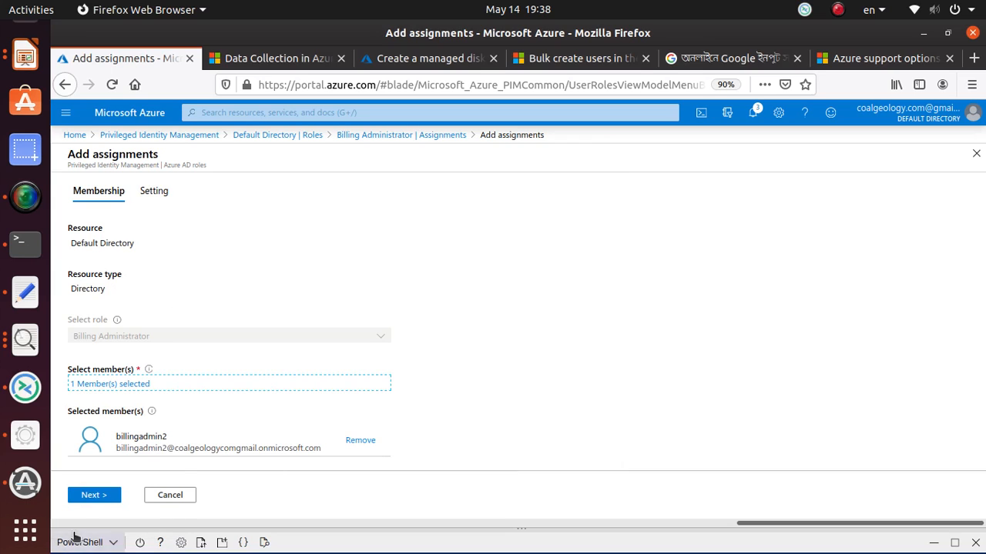
In the assignment settings for billingadmin2, choose the Active assignment type and turn off permanent assignment.
click(93, 496)
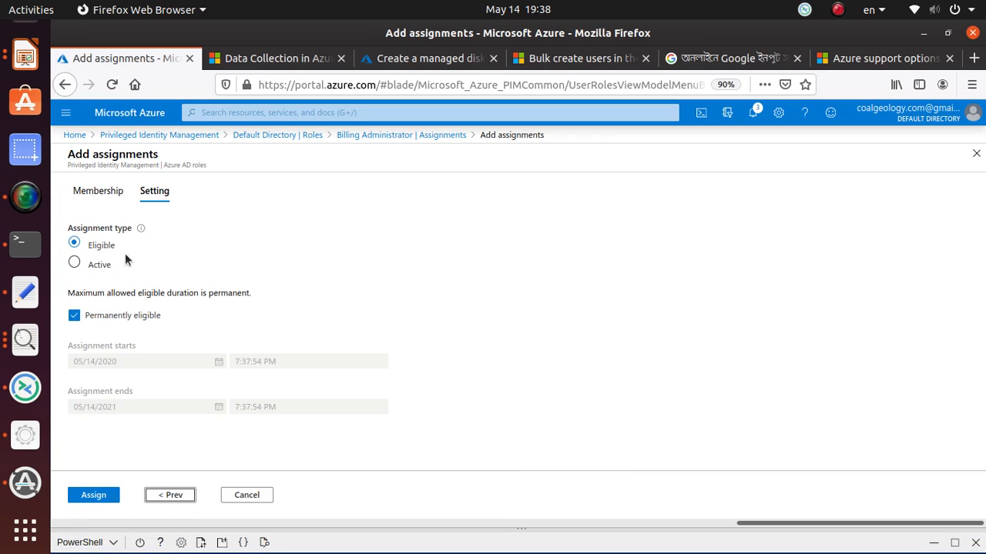
click(73, 263)
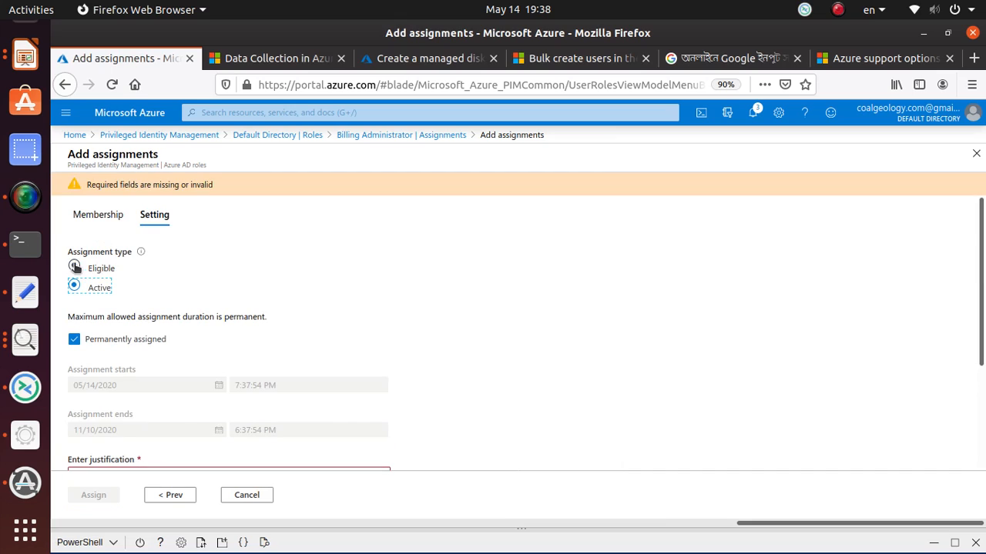
scroll(233, 258, down, 2)
scroll(233, 253, up, 2)
scroll(211, 290, down, 1)
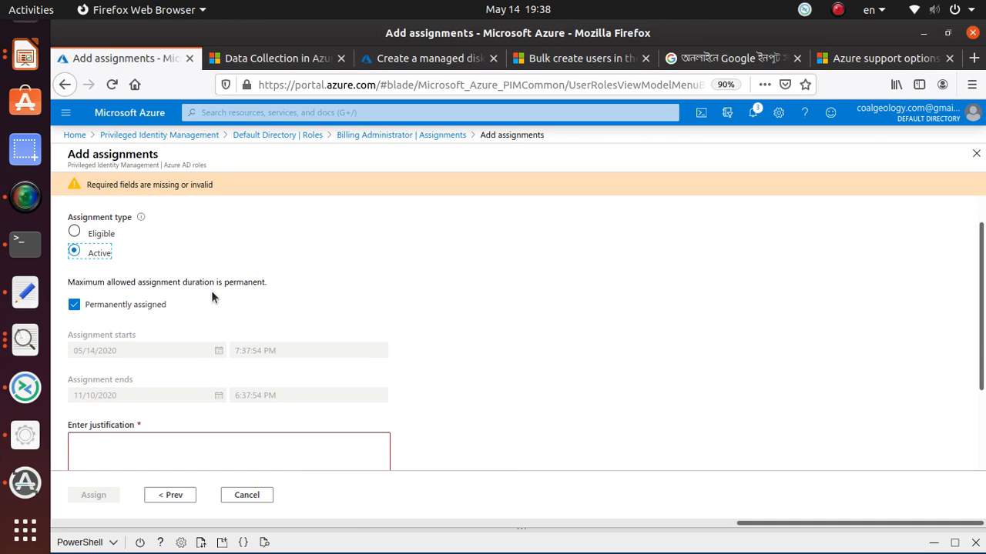
click(73, 305)
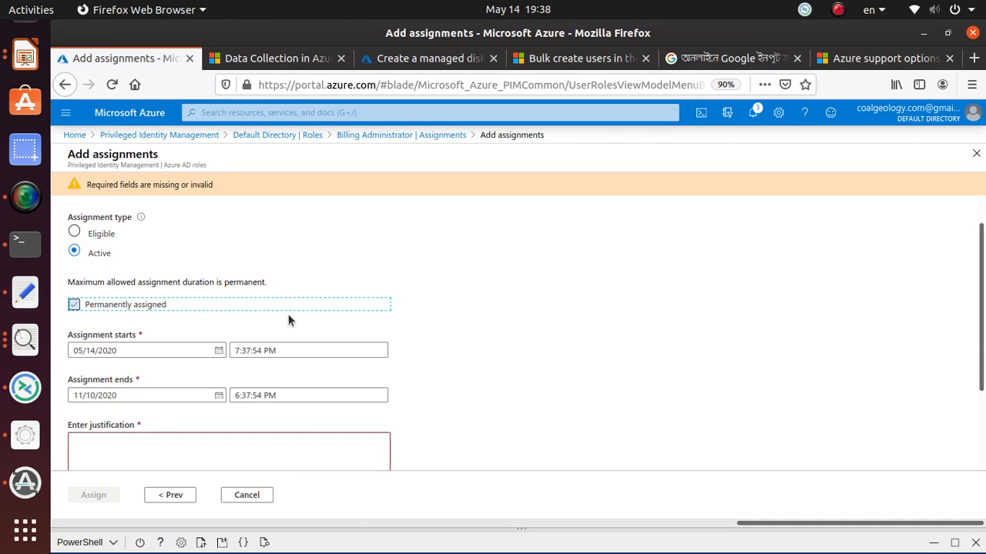
scroll(119, 252, down, 2)
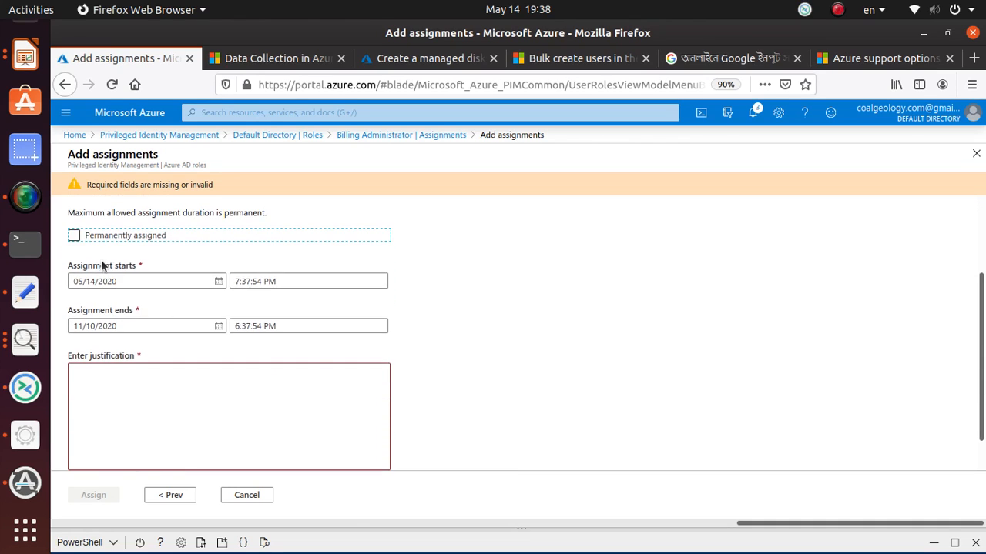
scroll(98, 260, up, 3)
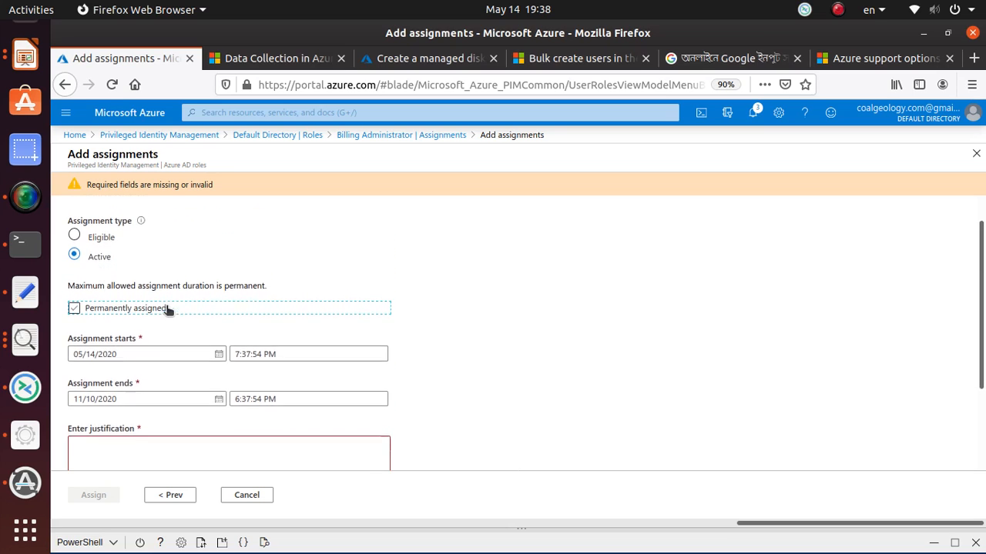
Set the end date of billingadmin2's active assignment to 06/14/2020.
scroll(107, 331, down, 2)
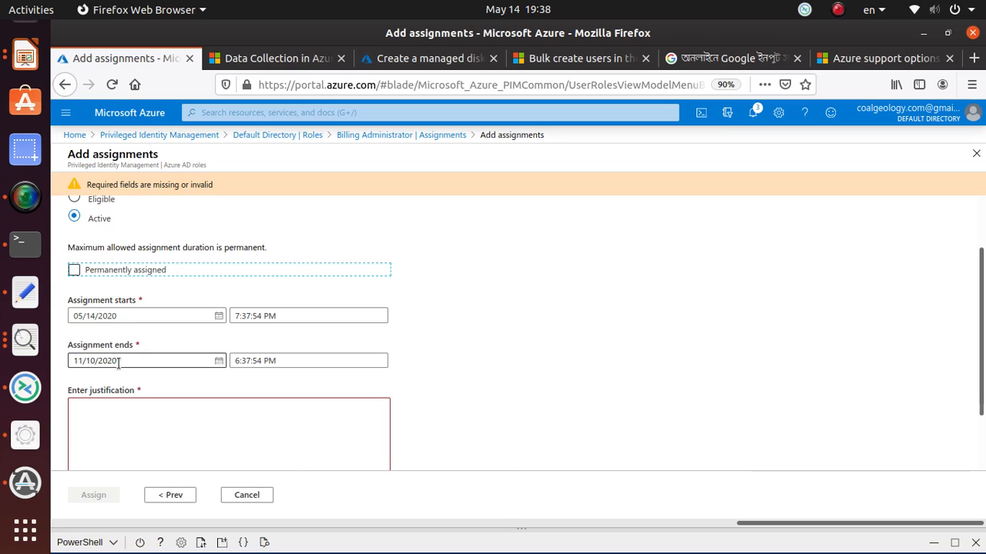
click(89, 362)
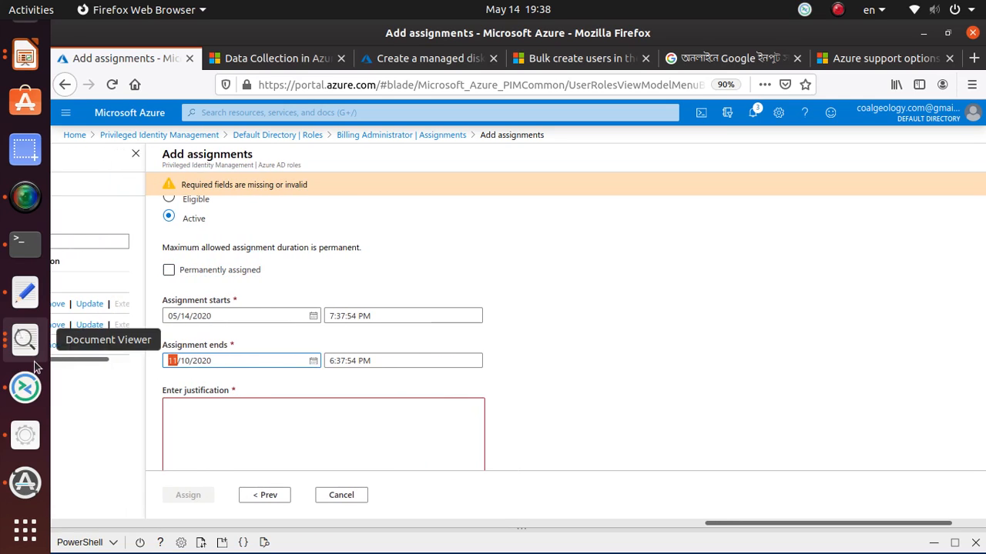
text(06/)
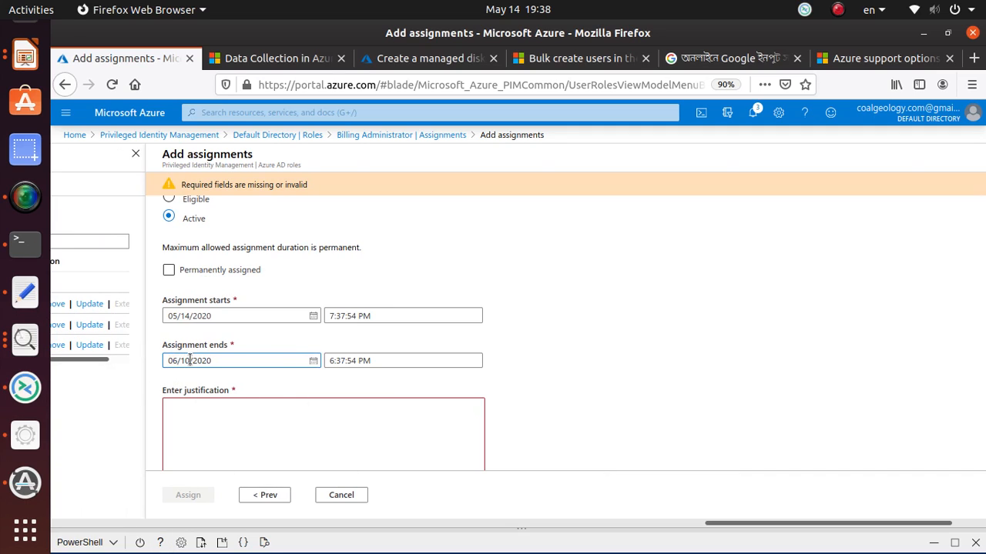
text(14)
scroll(173, 385, down, 2)
scroll(174, 385, up, 4)
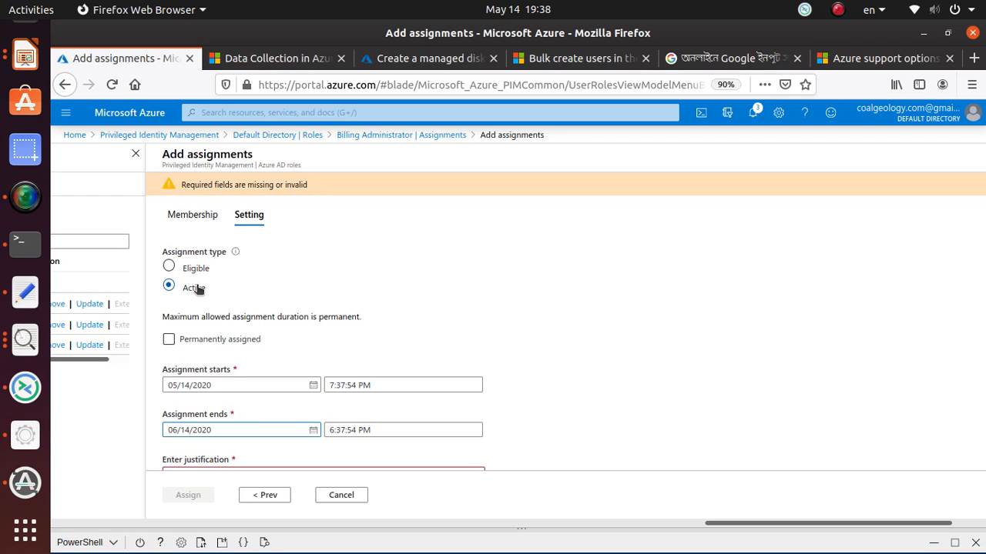
Enter "OK.." as the justification for billingadmin2's assignment and assign the role.
scroll(188, 304, down, 3)
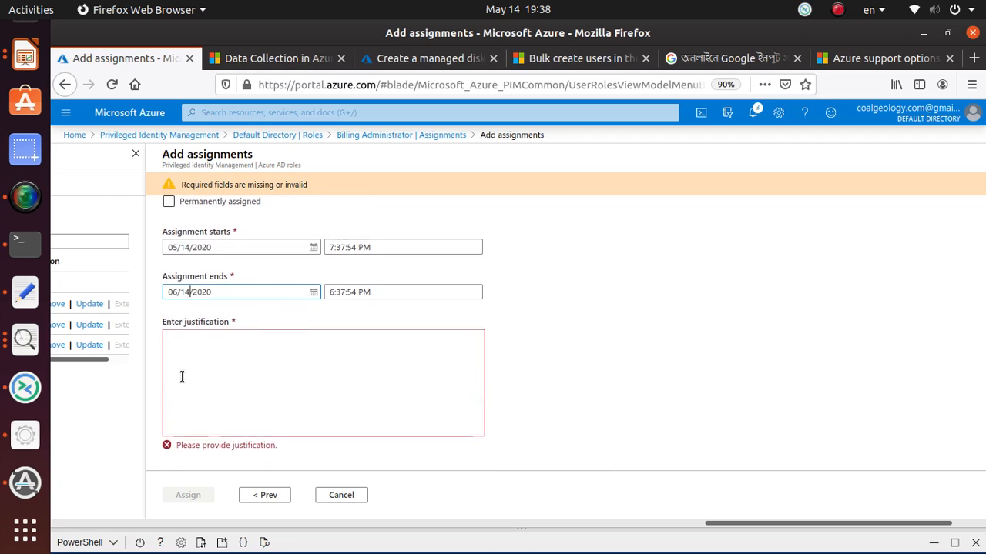
click(182, 376)
text(OK..)
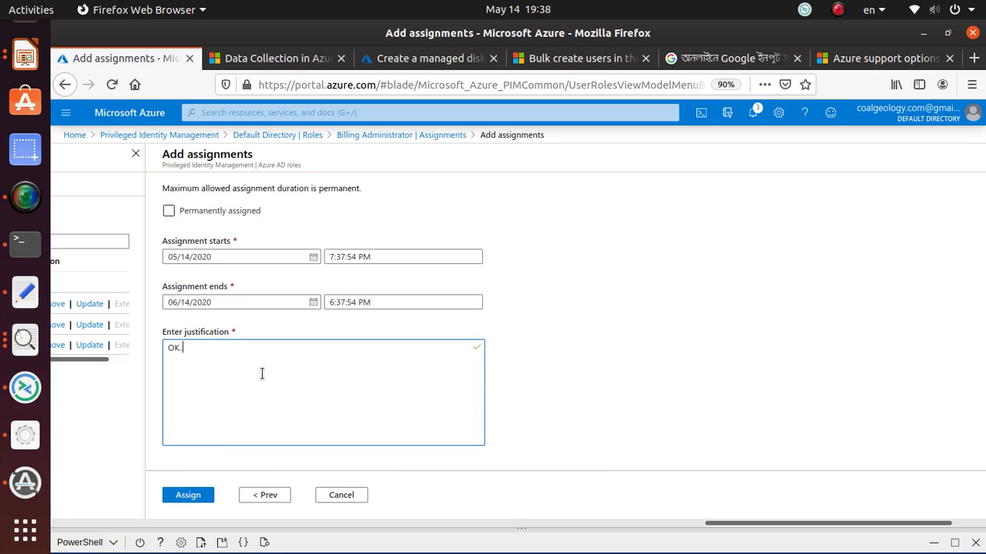
click(201, 499)
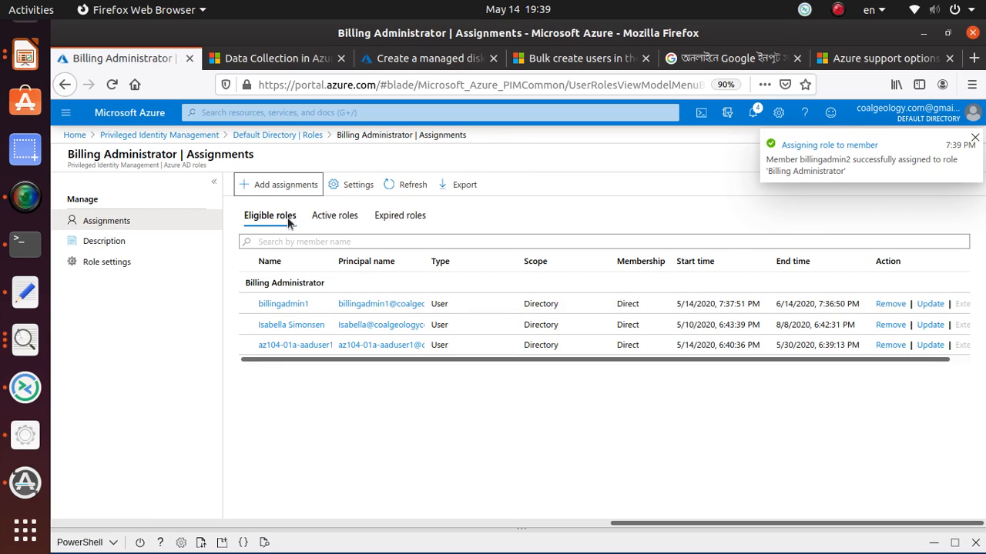
Start a third Billing Administrator assignment and select billingadmin3 as its member.
click(287, 193)
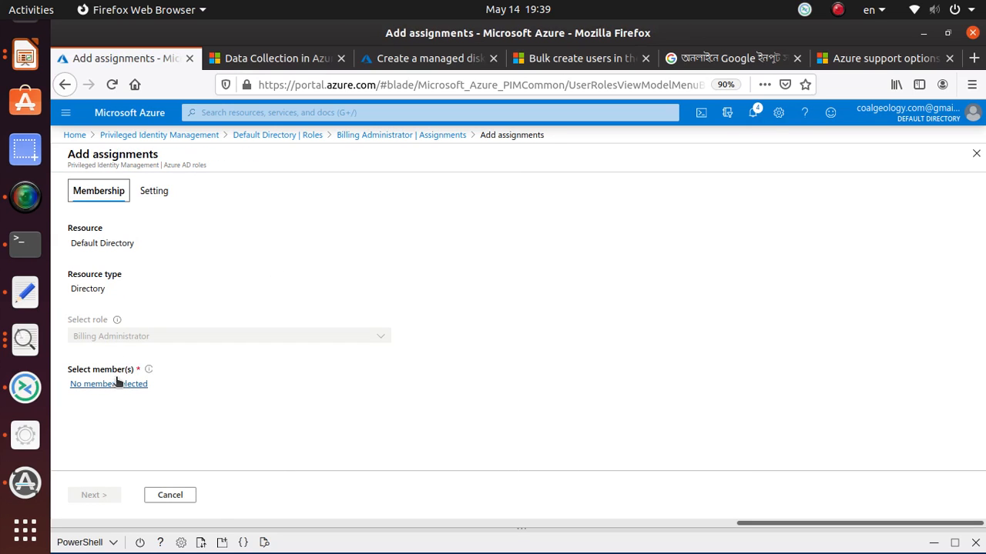
click(118, 384)
scroll(806, 273, down, 5)
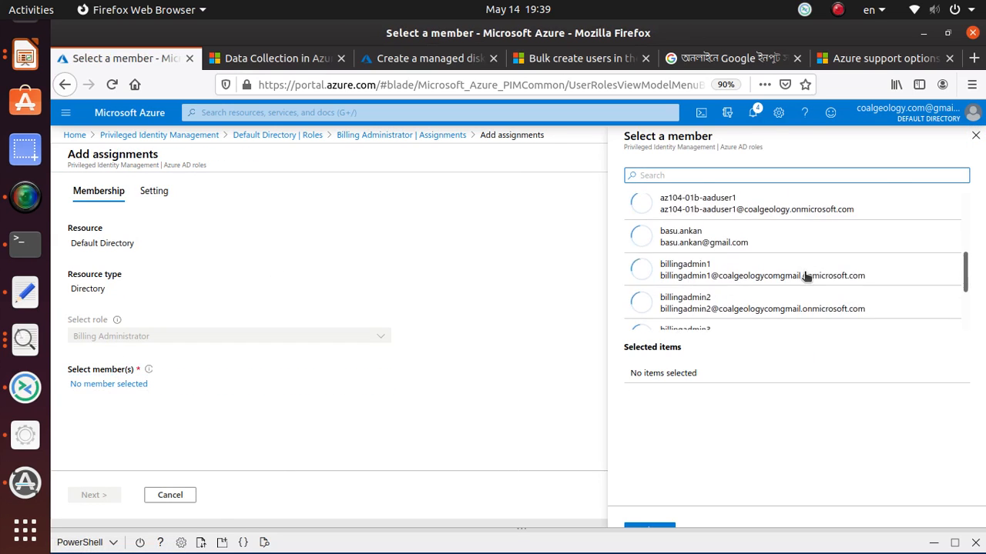
click(751, 268)
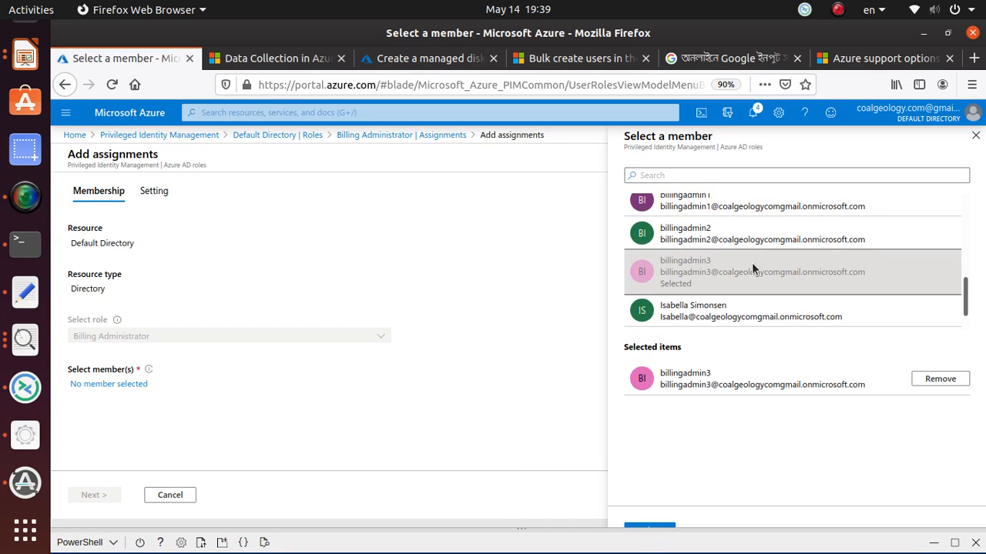
click(650, 528)
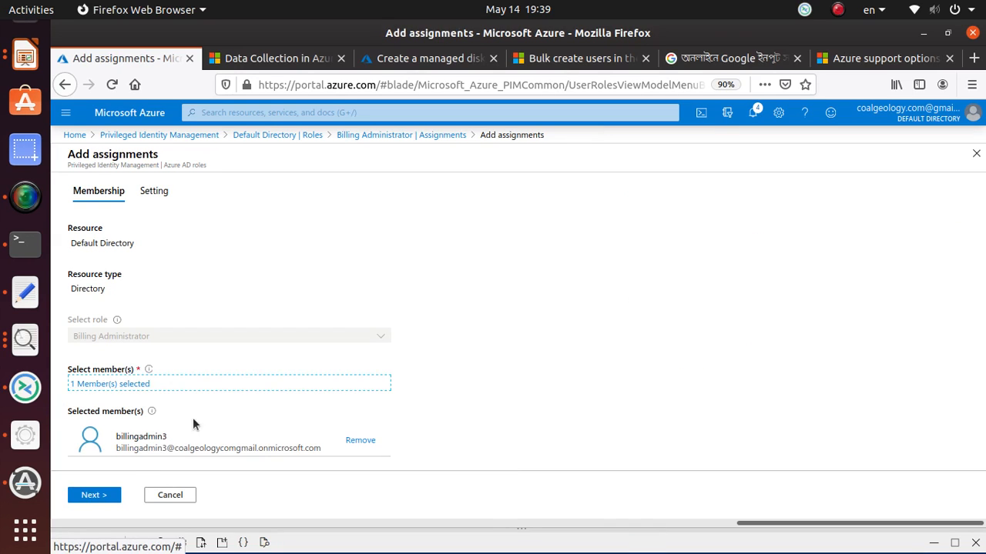
Assign the Billing Administrator role to billingadmin3 with the Active type, permanently assigned, using the justification "ok.".
click(99, 496)
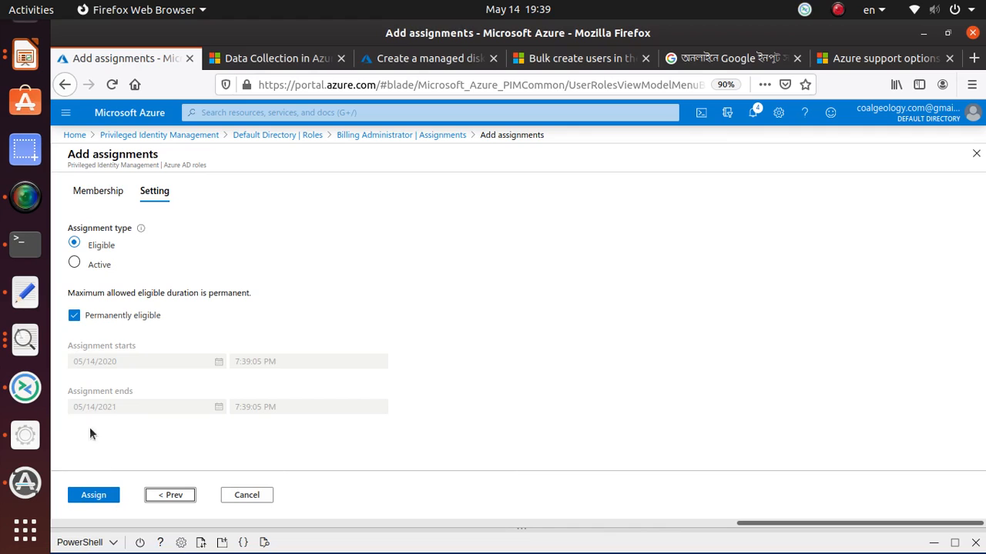
click(82, 264)
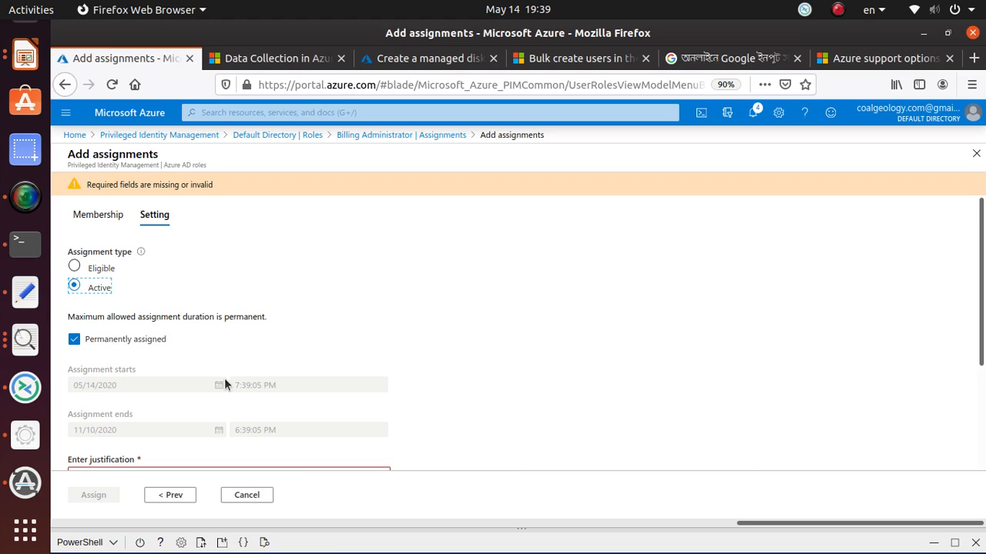
scroll(224, 382, down, 3)
click(175, 405)
text(ok.)
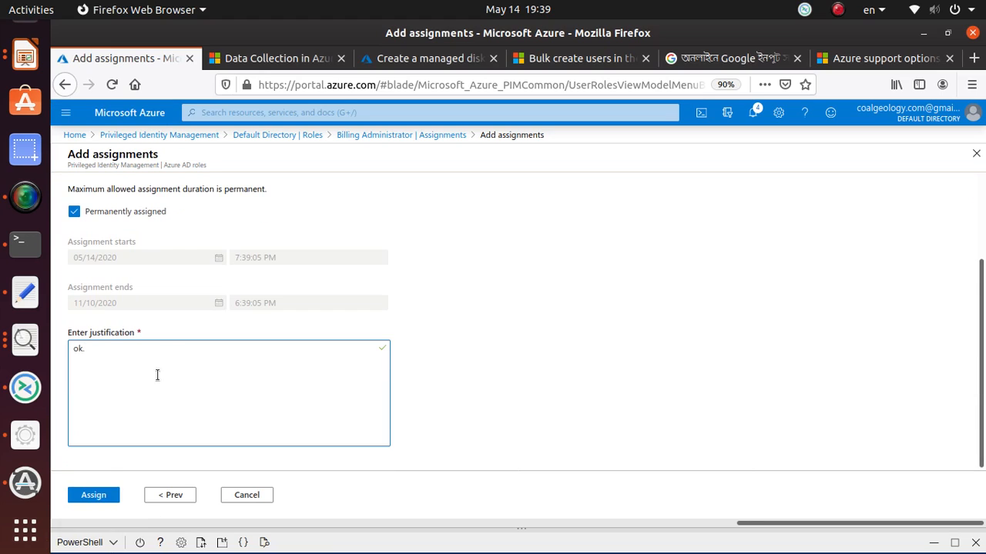
scroll(174, 347, up, 3)
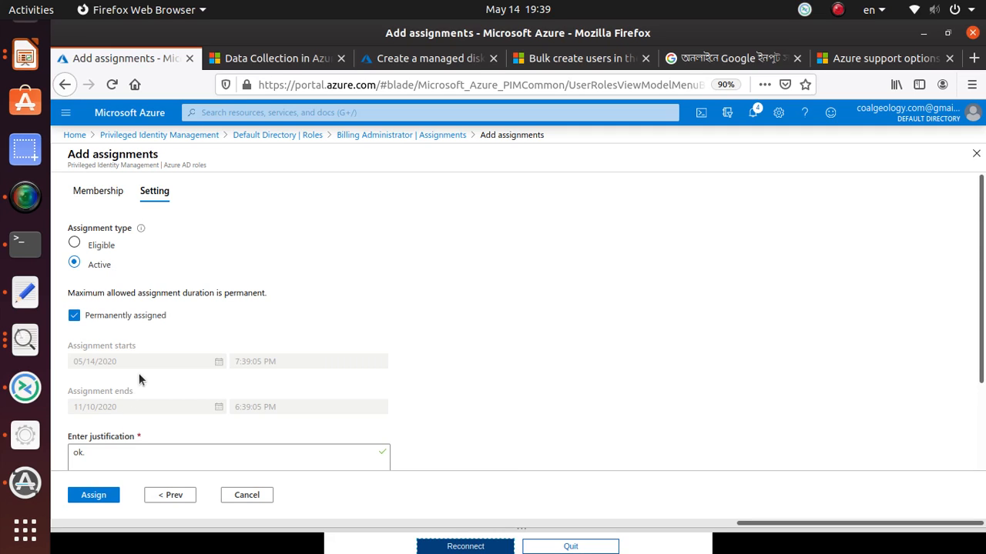
scroll(139, 374, down, 3)
click(93, 495)
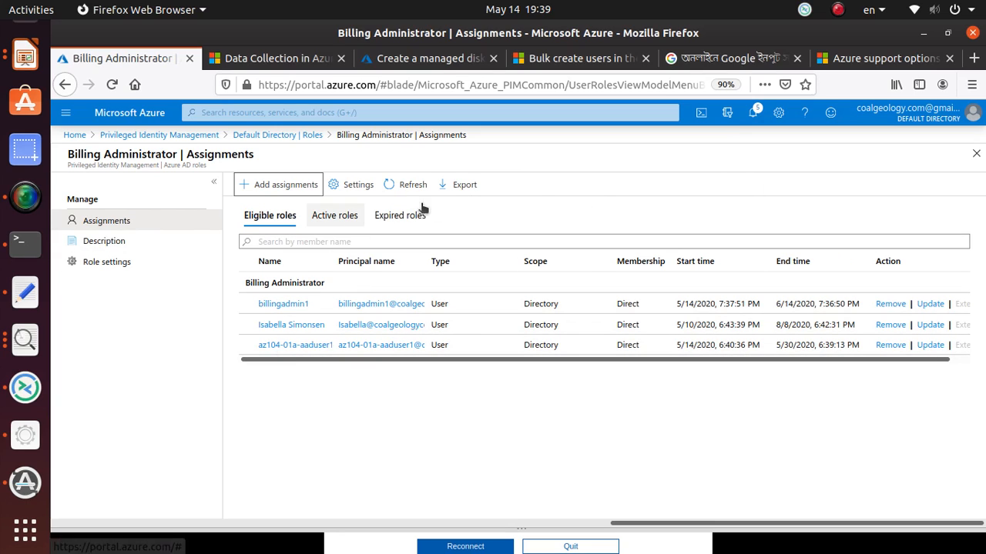
Check the notifications about the role assignments, close them and display the Billing Administrator role's active assignments.
click(751, 114)
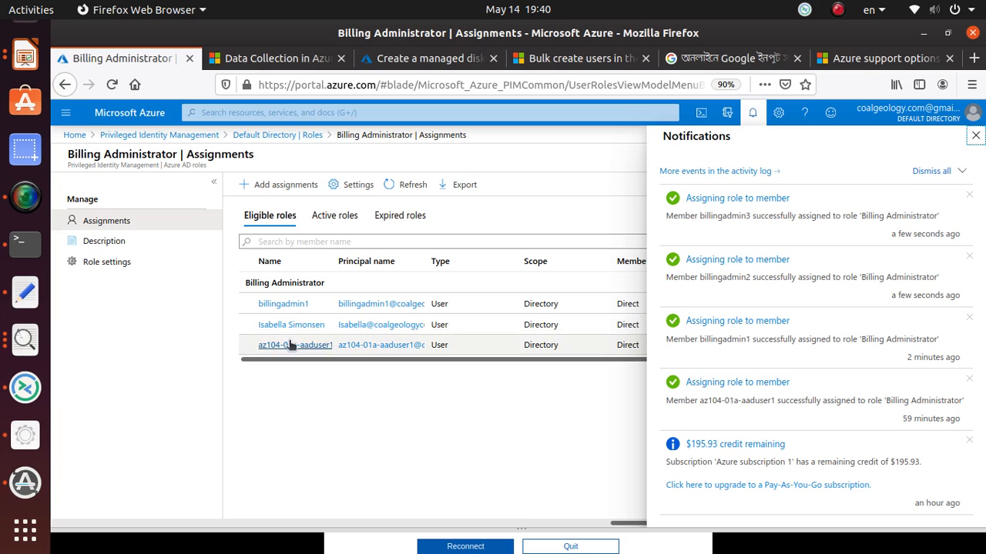
click(398, 453)
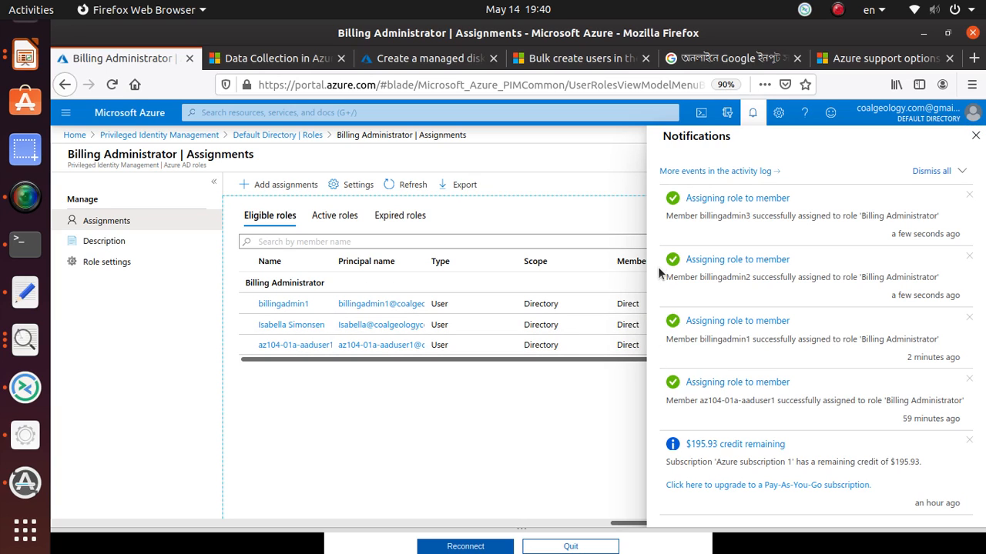
click(975, 135)
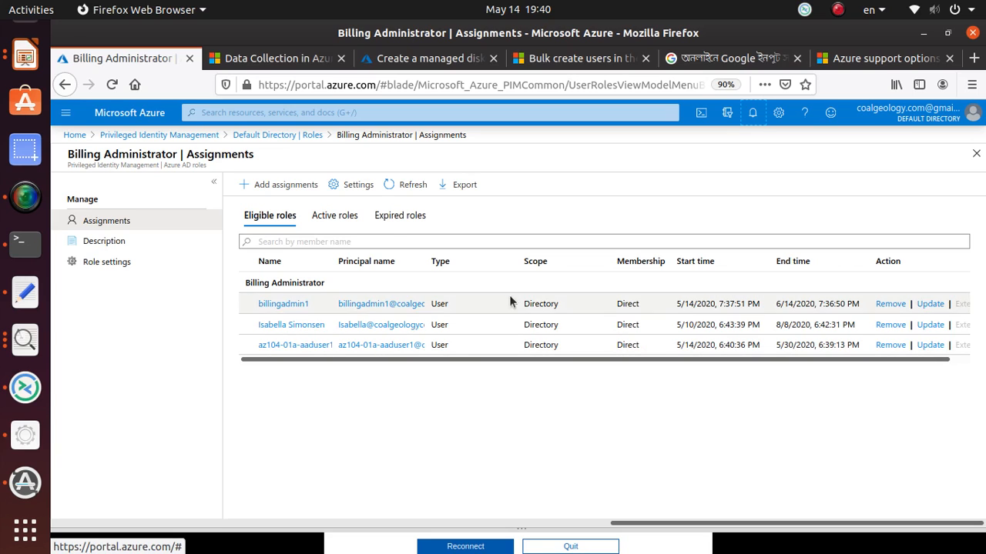
click(331, 216)
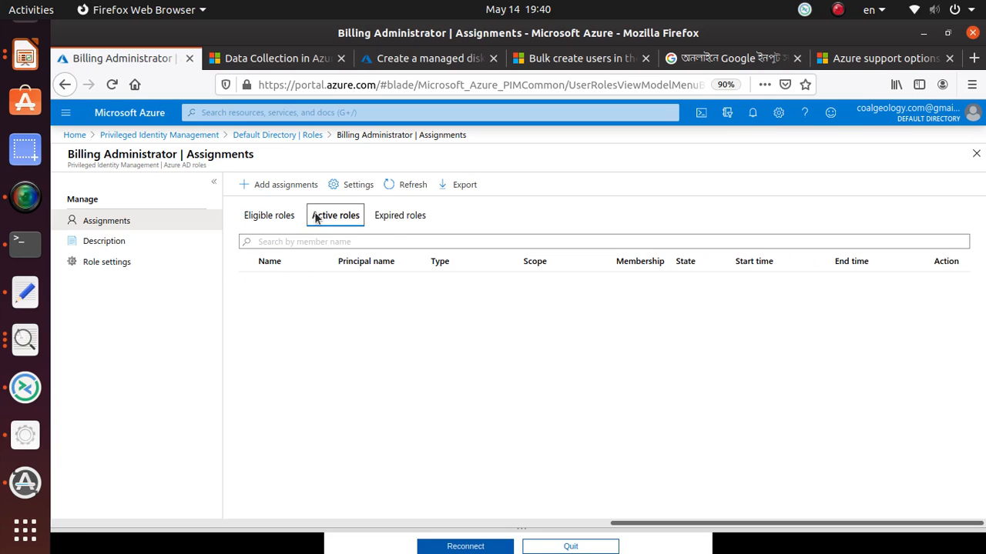
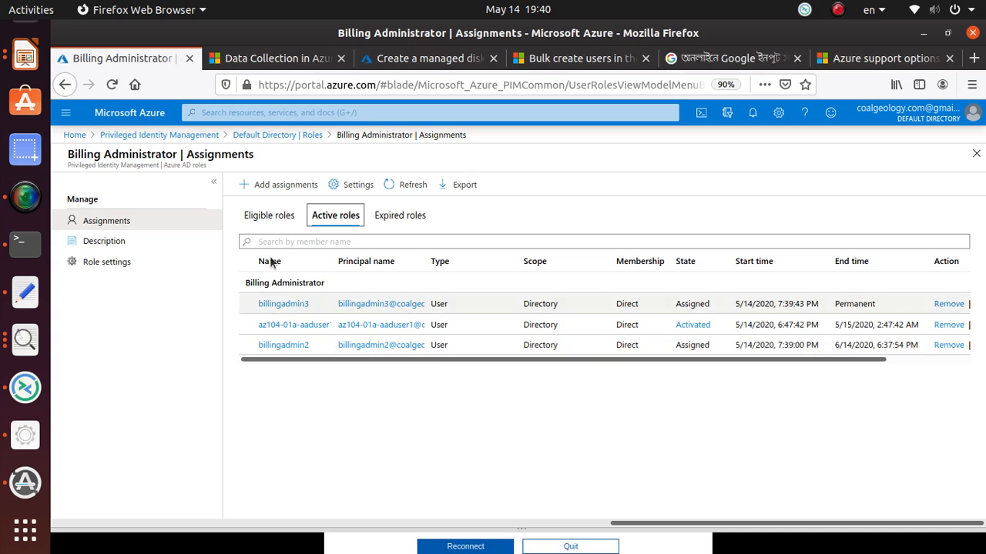
Check the Billing Administrator role's expired assignments, and display its eligible assignments again.
click(392, 219)
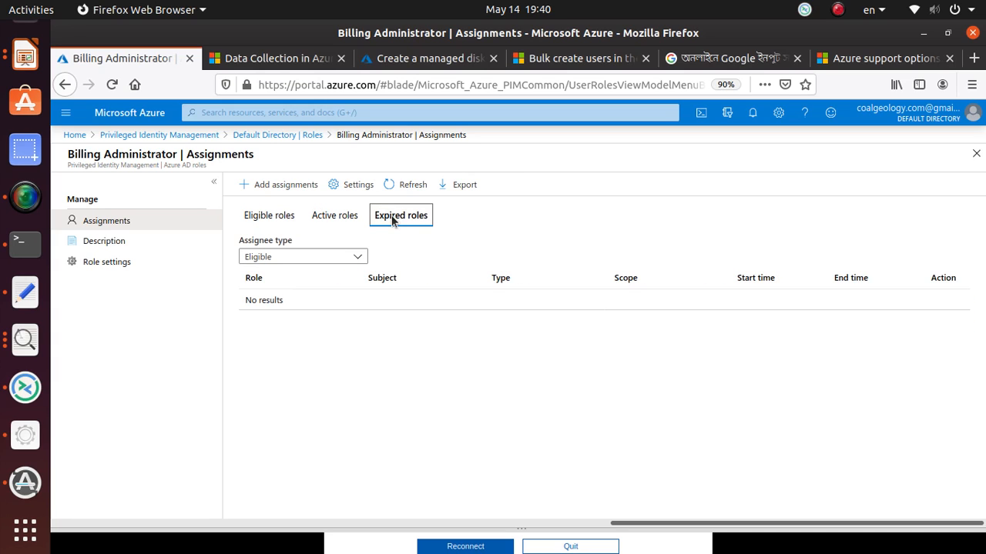
click(279, 219)
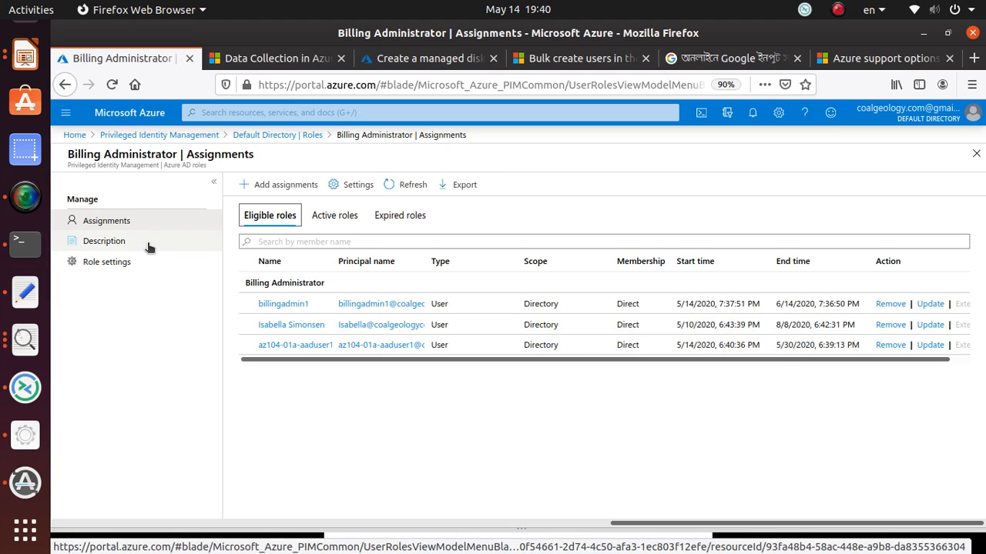
Switch to the GitHub lab instructions and read on to Task 1 of Exercise 3, Activate and Deactivate PIM Roles.
key(alt+Tab)
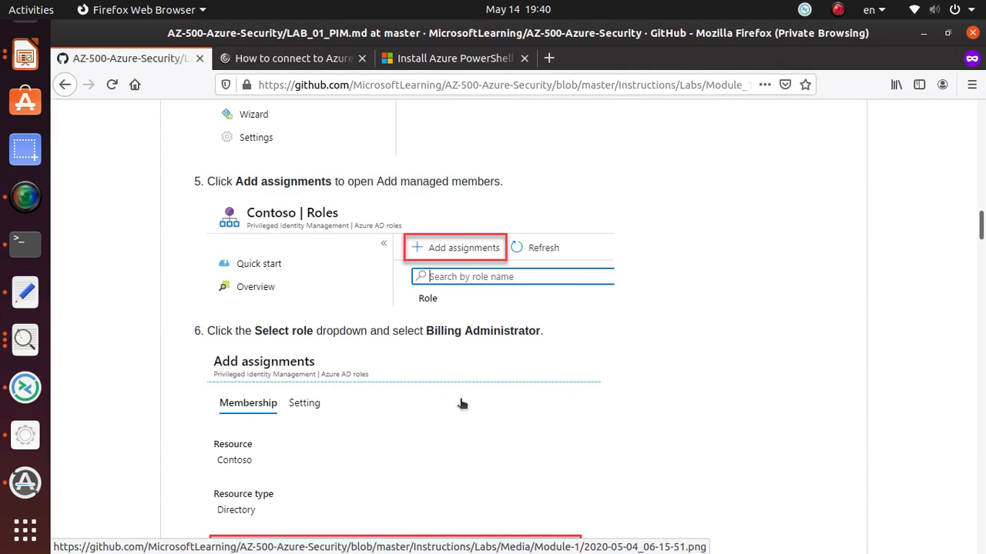
scroll(462, 404, down, 3)
scroll(347, 323, down, 8)
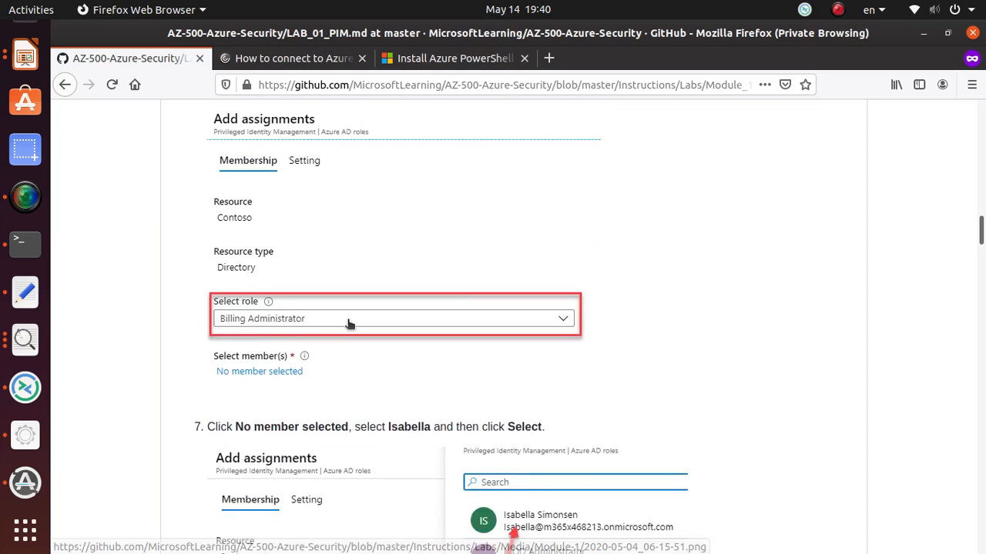
scroll(378, 430, down, 3)
scroll(377, 429, down, 6)
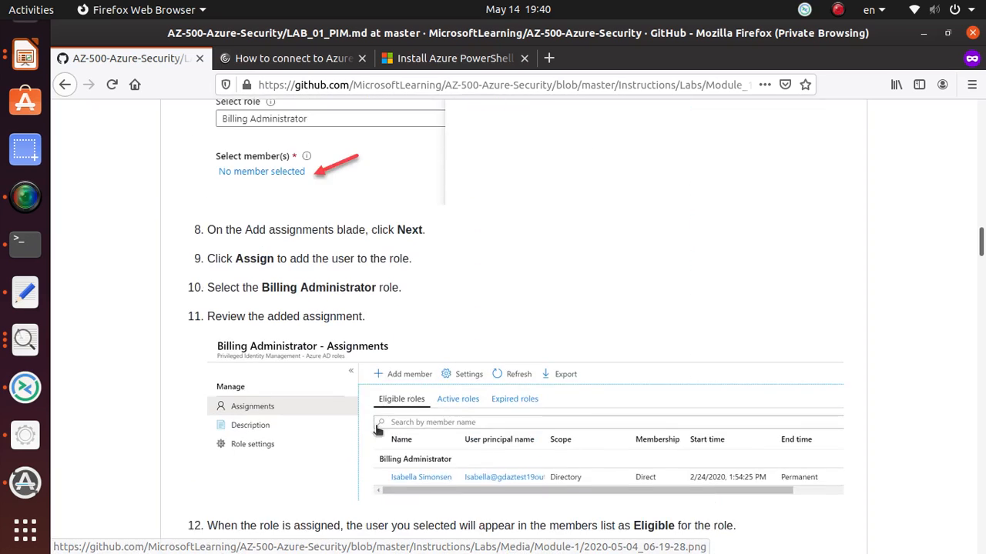
scroll(651, 326, down, 3)
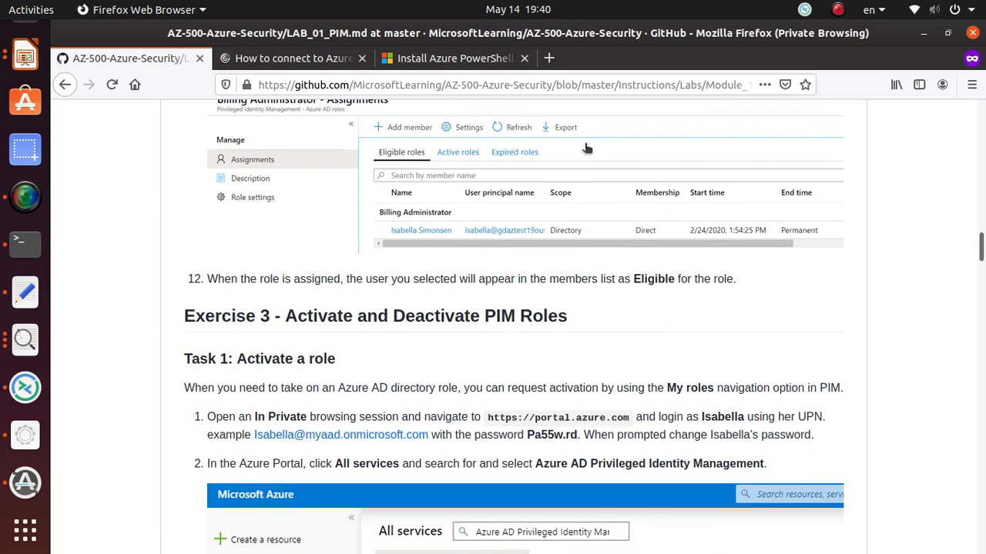
scroll(428, 306, down, 1)
drag(274, 275, 606, 274)
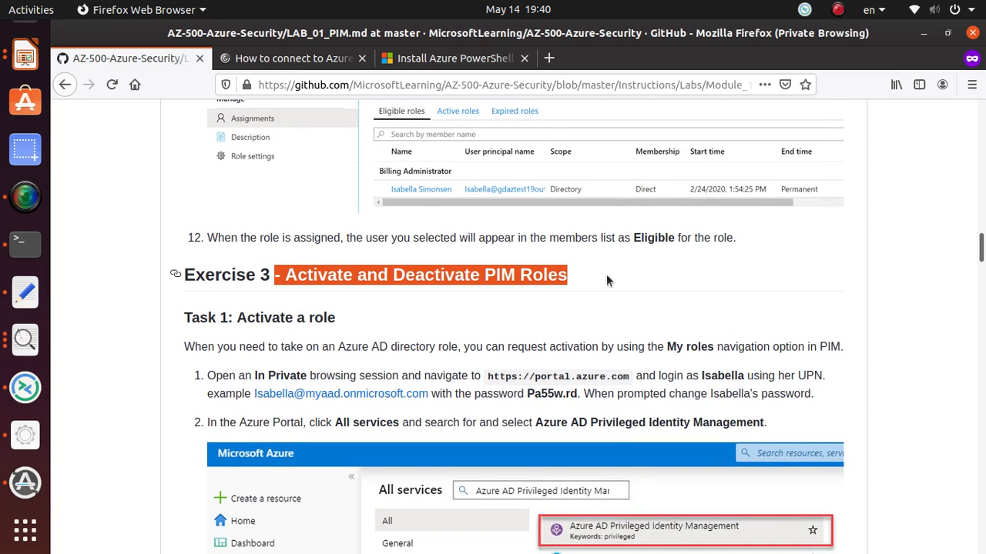
scroll(394, 342, down, 1)
scroll(394, 341, down, 1)
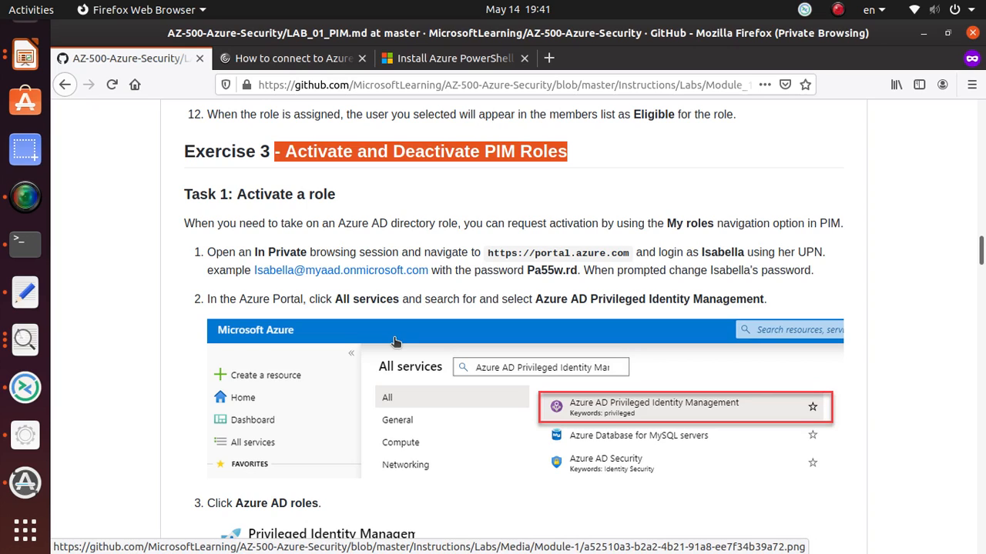
Copy the sign-in password given in step 1 of the lab's Activate a role task.
triple_click(569, 271)
click(566, 273)
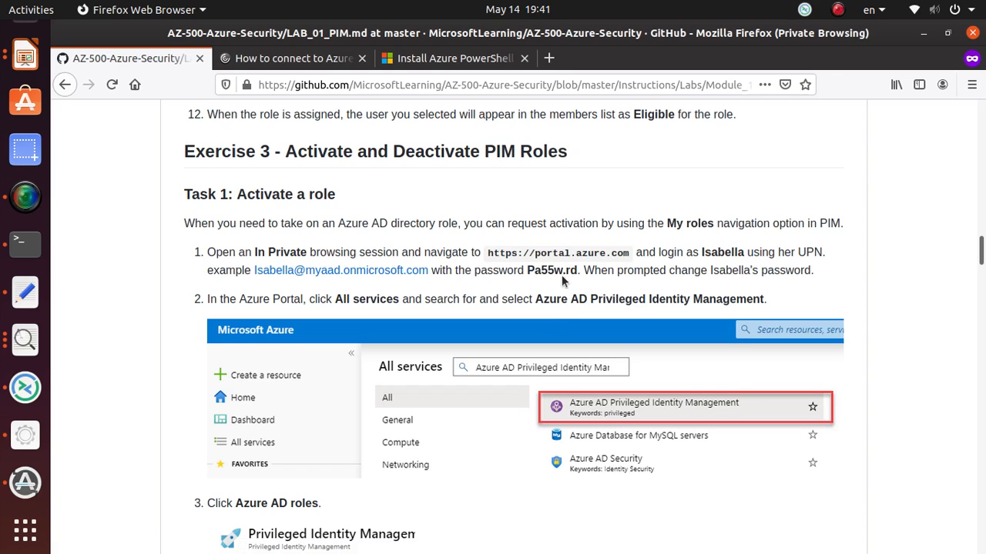
drag(528, 270, 574, 267)
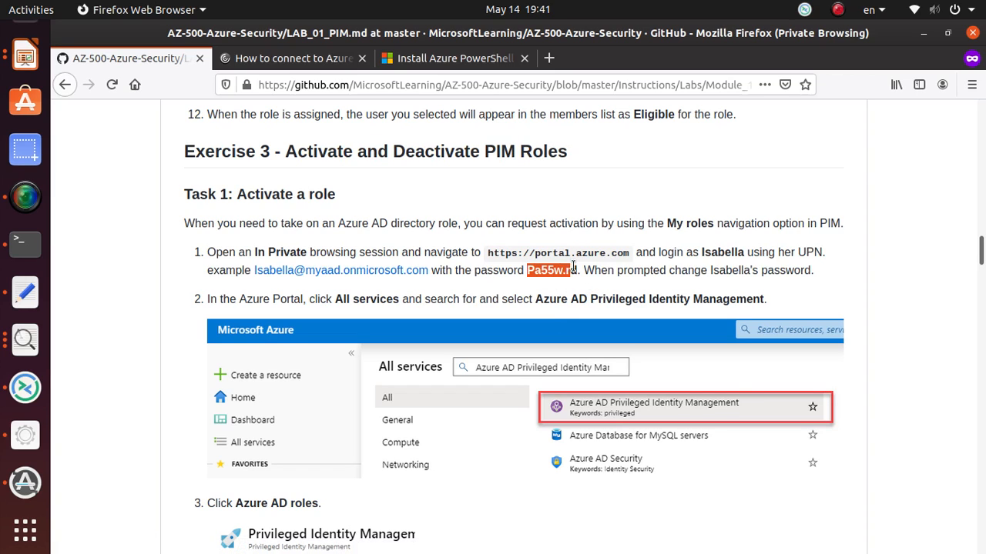
right_click(576, 269)
click(597, 375)
key(alt+Tab)
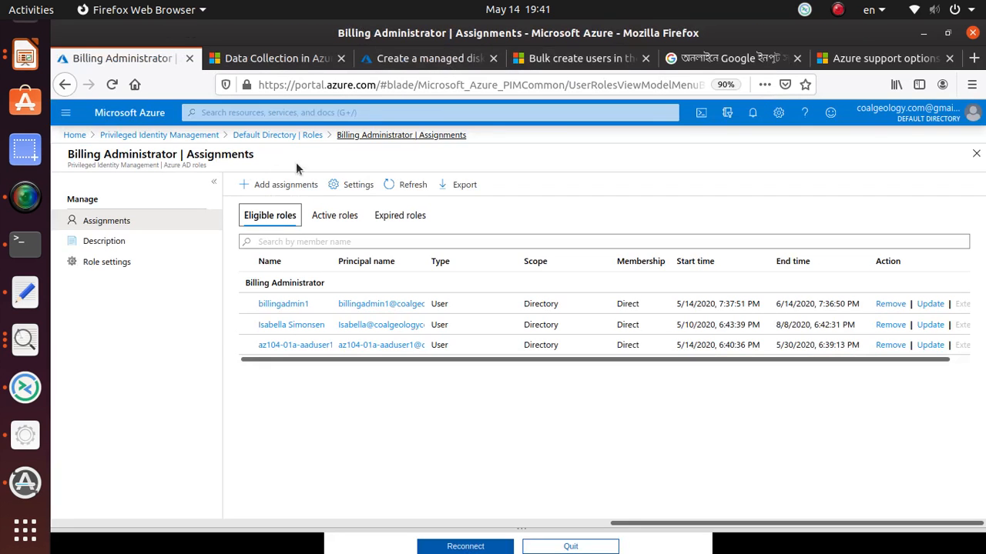
key(alt+Tab)
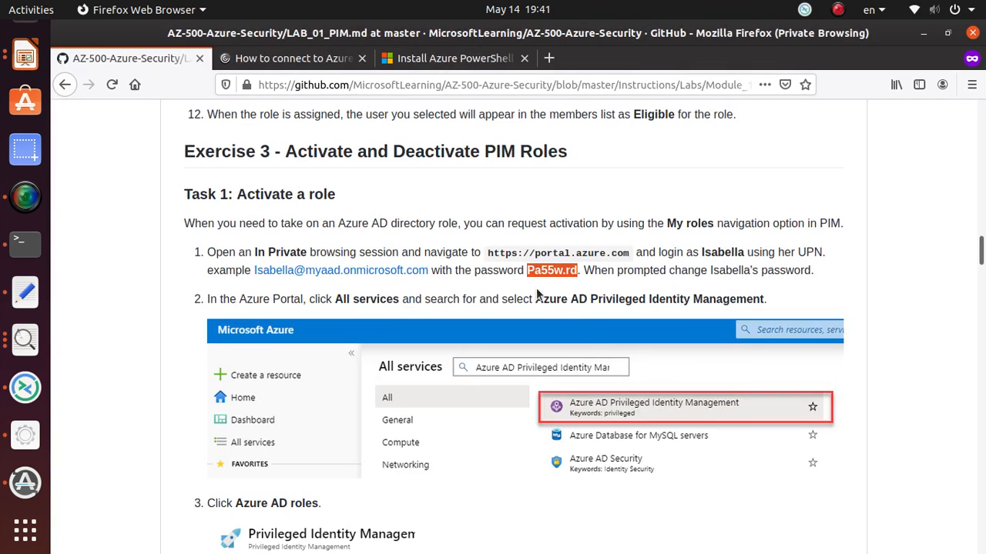
key(alt+Tab)
key(alt+Tab)
Close the two PowerShell documentation pages in the private window and open the Azure portal there.
click(297, 60)
click(362, 58)
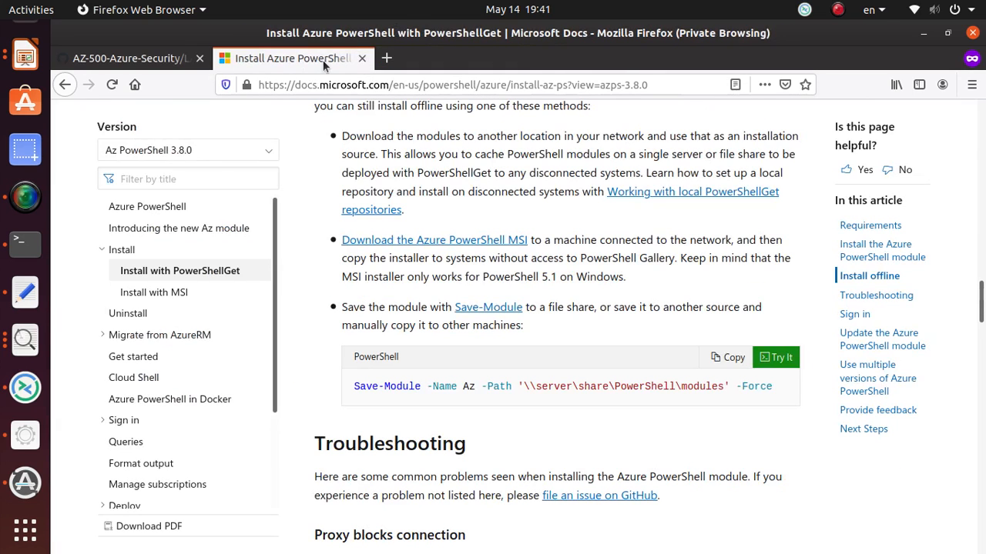
click(362, 57)
key(ctrl+t)
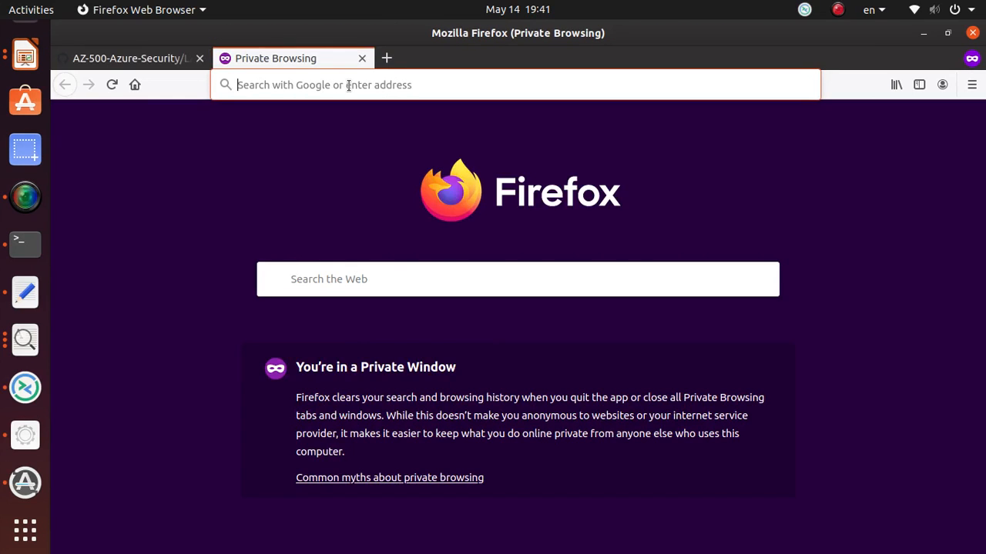
text(portal.azure.com/)
key(Return)
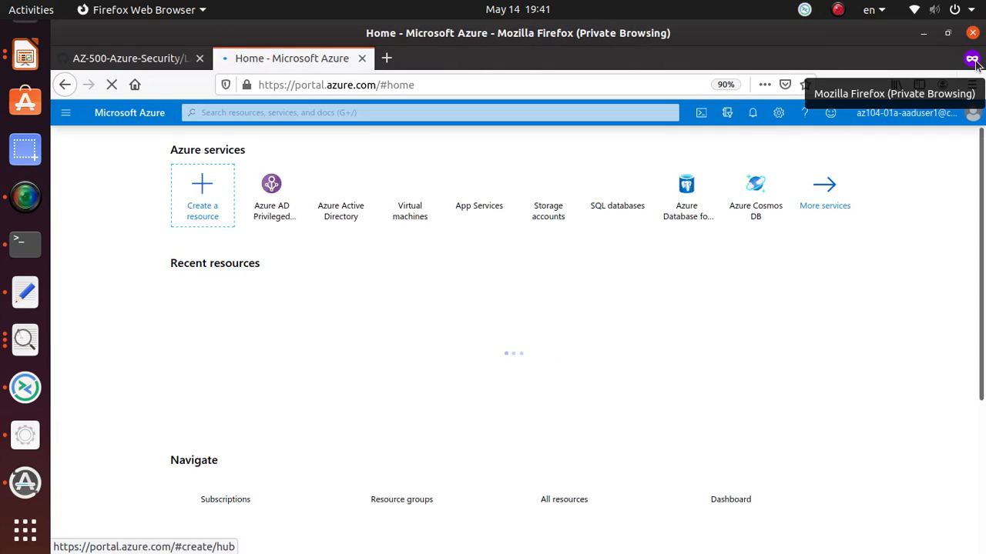
Start signing in to the Azure portal with another account instead of az104-01a-aaduser1.
click(974, 114)
click(841, 264)
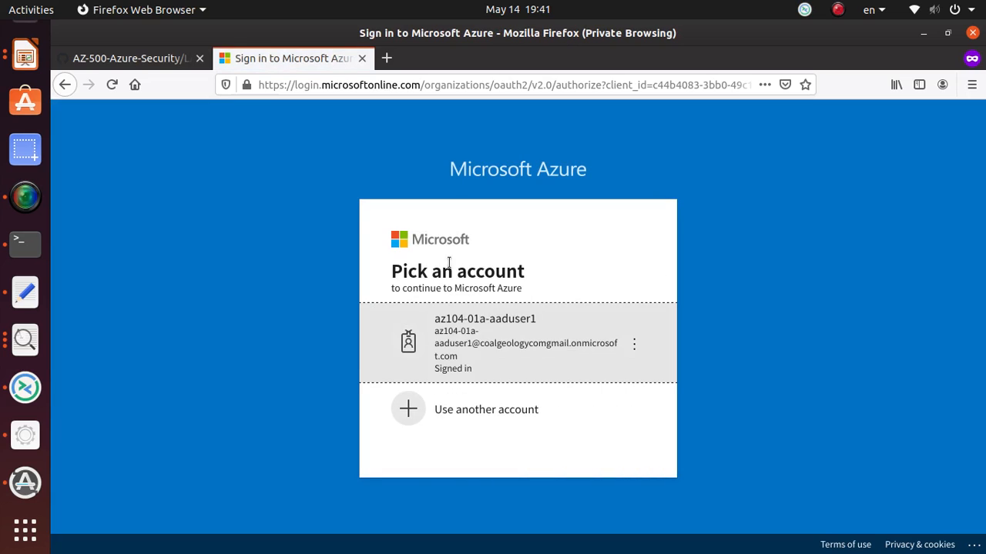
click(485, 412)
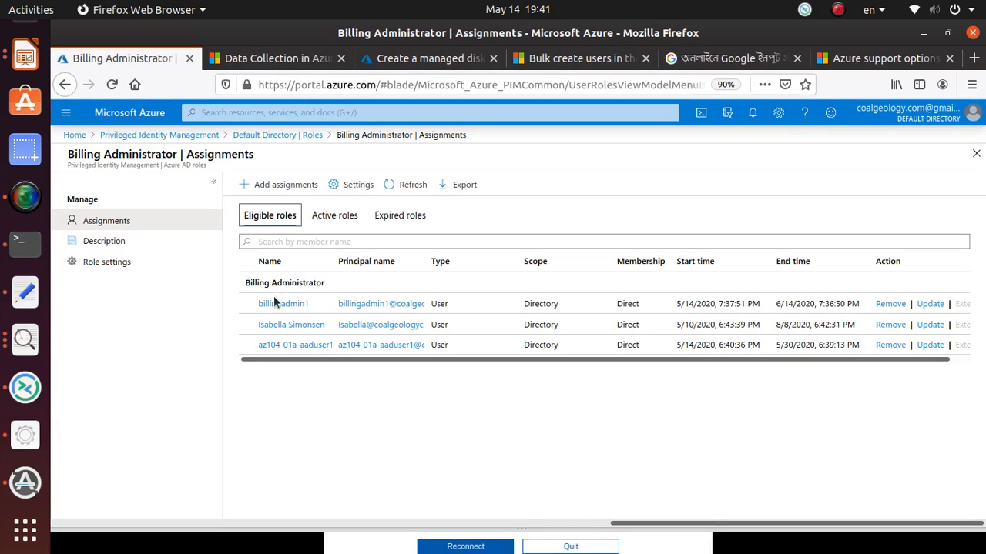
Copy billingadmin1's principal name from the eligible role assignments and submit it as the Azure sign-in name.
drag(337, 303, 398, 309)
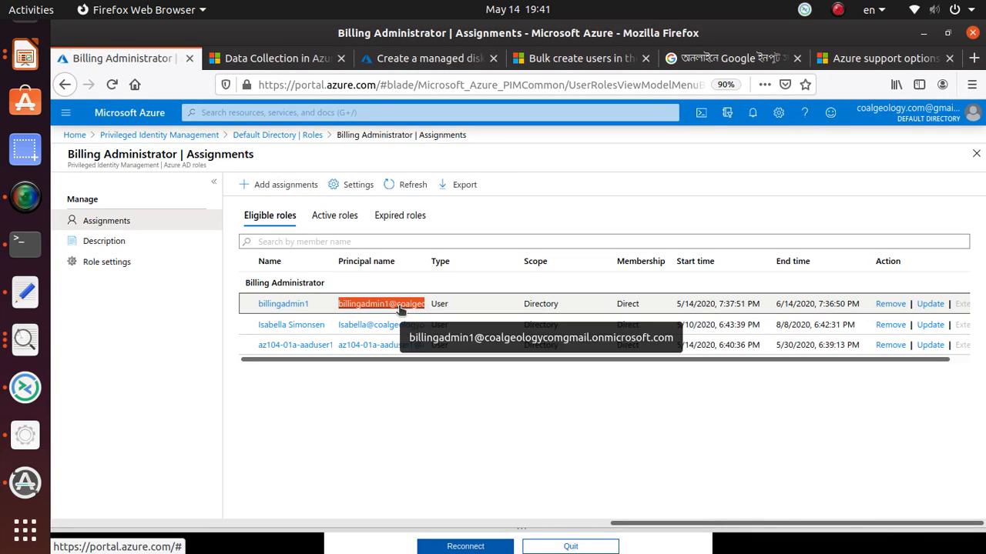
key(alt+Tab)
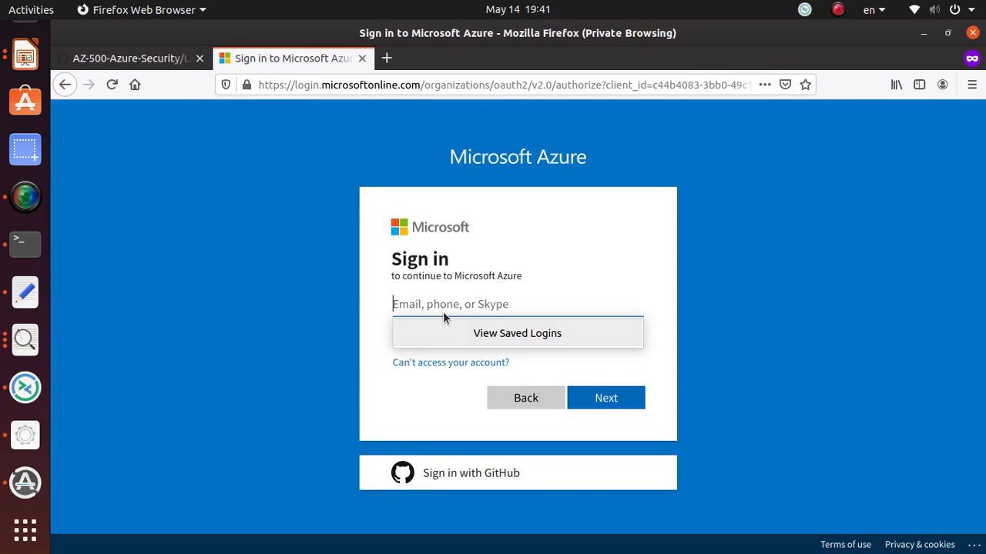
key(ctrl+v)
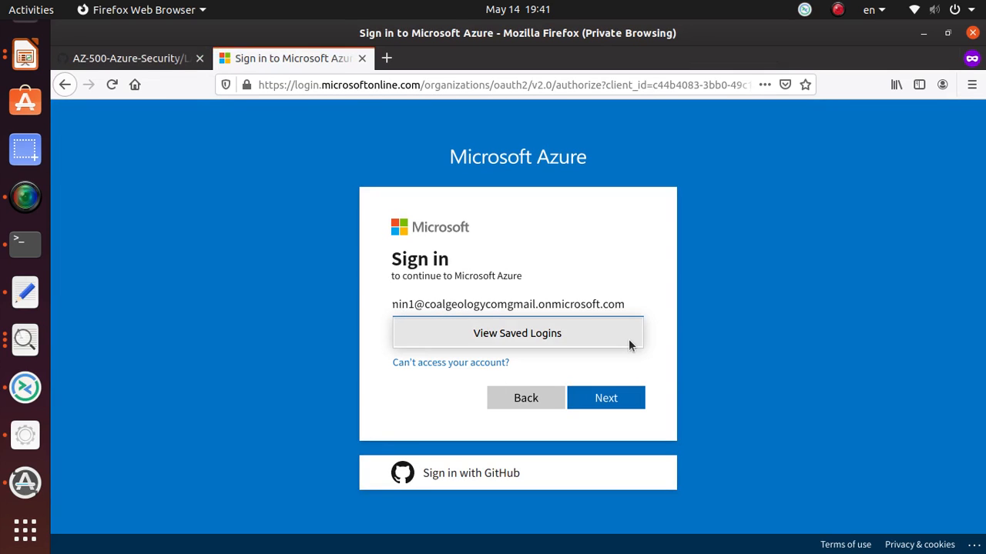
key(BackSpace)
key(BackSpace)
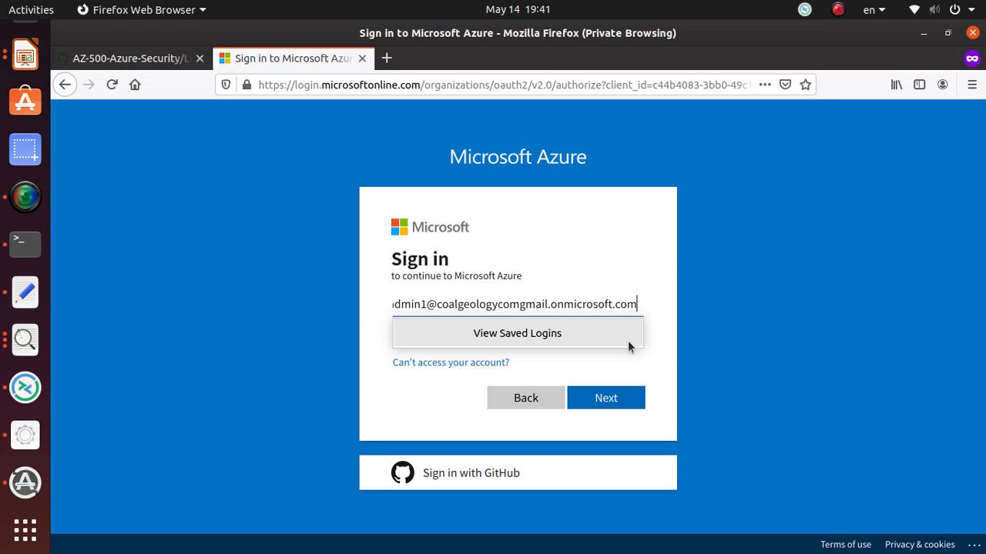
click(622, 395)
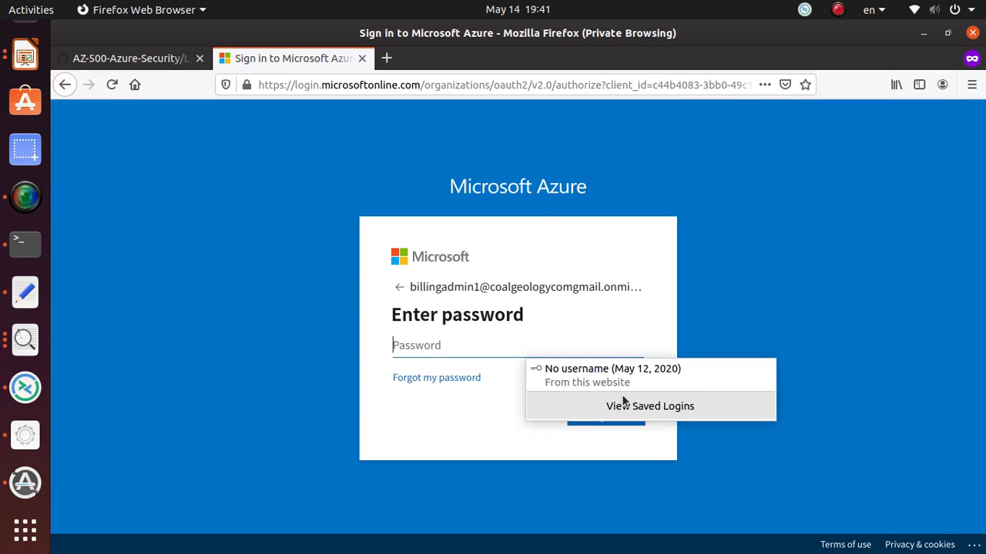
Return to the lab instructions and copy the sign-in password from step 1 of the Activate a role task.
click(464, 352)
key(alt+Tab)
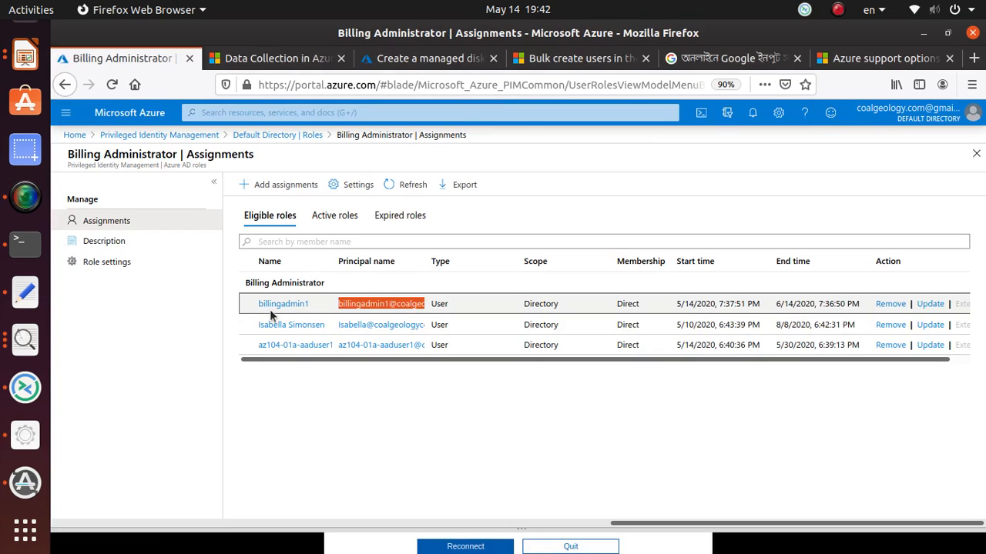
key(alt+Tab)
key(alt+Tab)
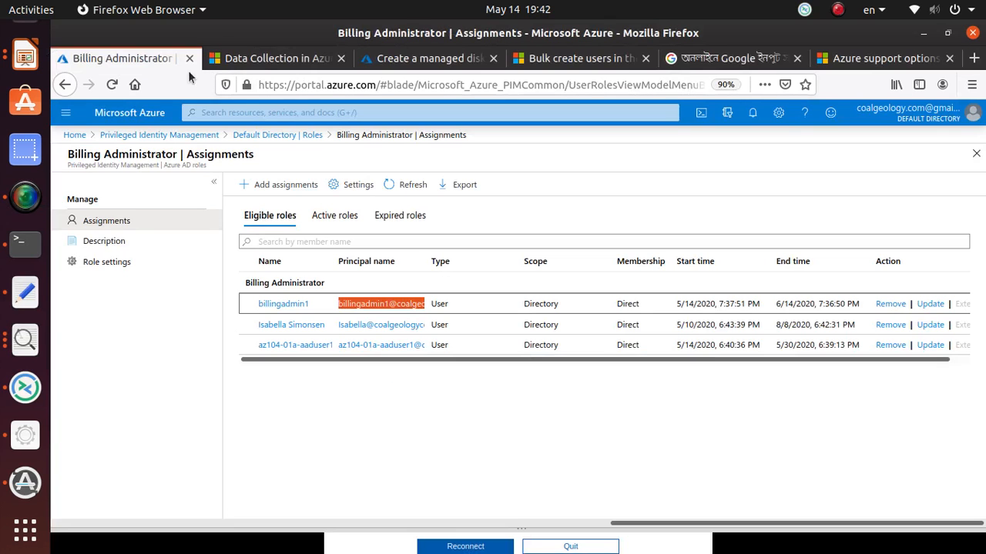
key(alt+Tab)
click(115, 58)
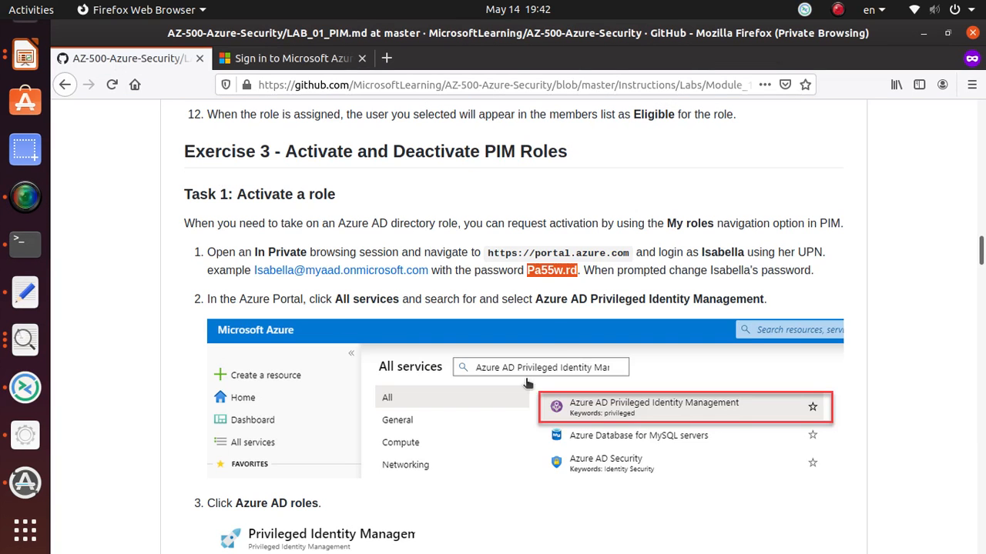
right_click(553, 267)
click(585, 369)
key(alt+Tab)
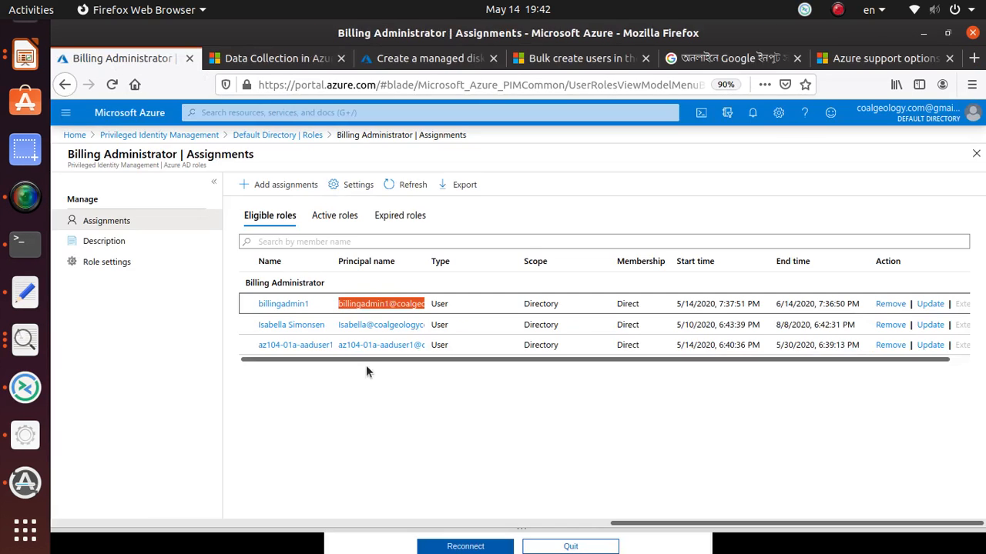
key(alt+Tab)
key(alt+Tab)
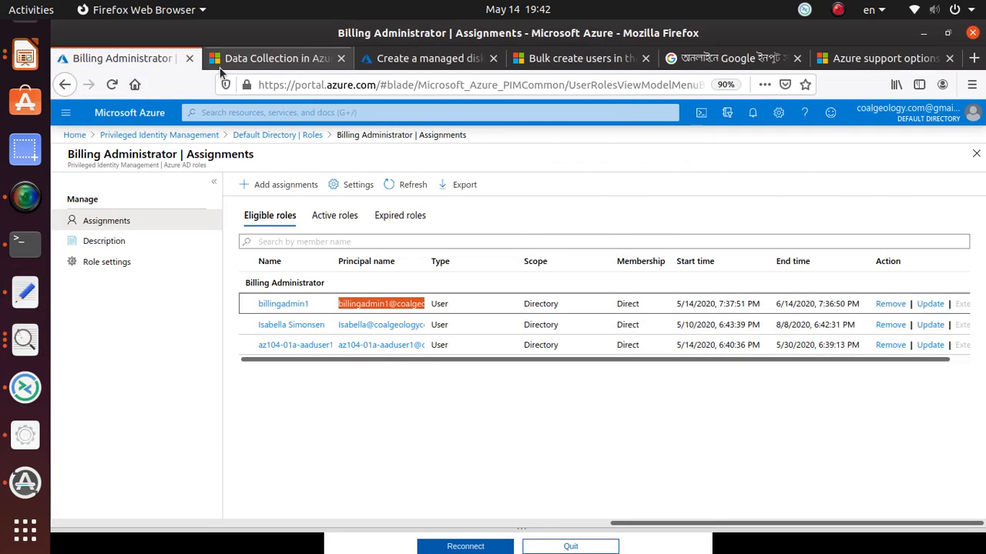
click(235, 65)
key(alt+Tab)
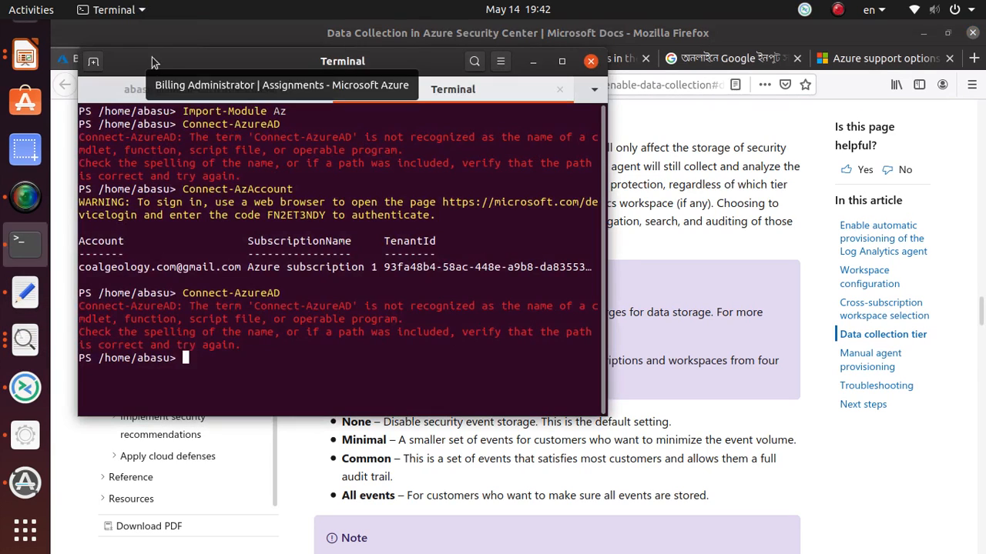
key(alt+Tab)
key(alt+Tab)
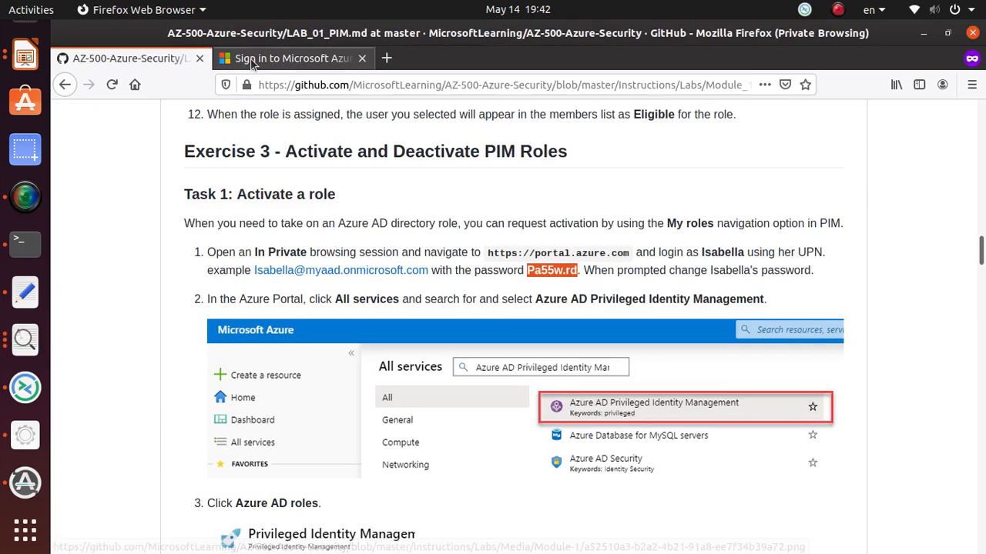
Return to the Azure sign-in page, paste the account password for billingadmin1 and sign in.
click(251, 65)
click(463, 402)
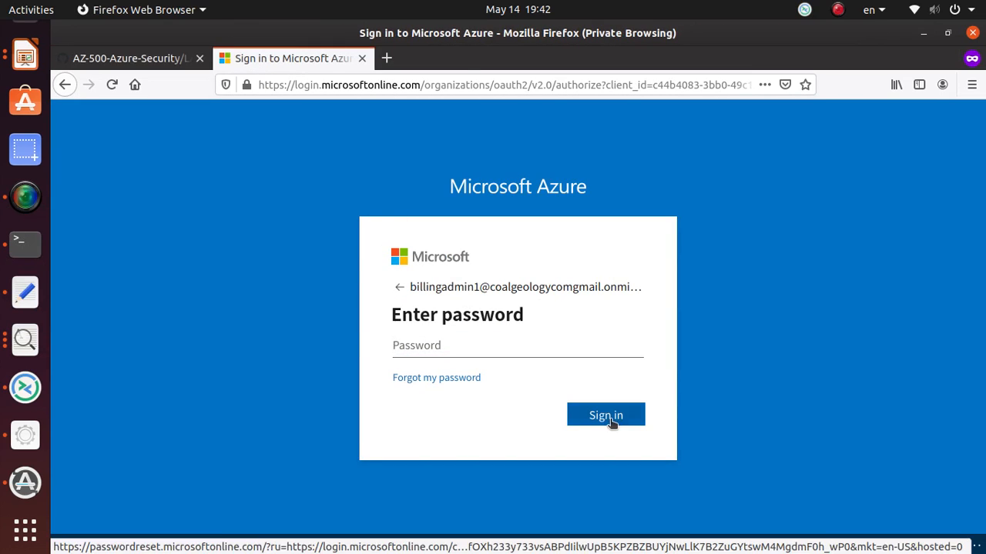
click(452, 345)
click(462, 371)
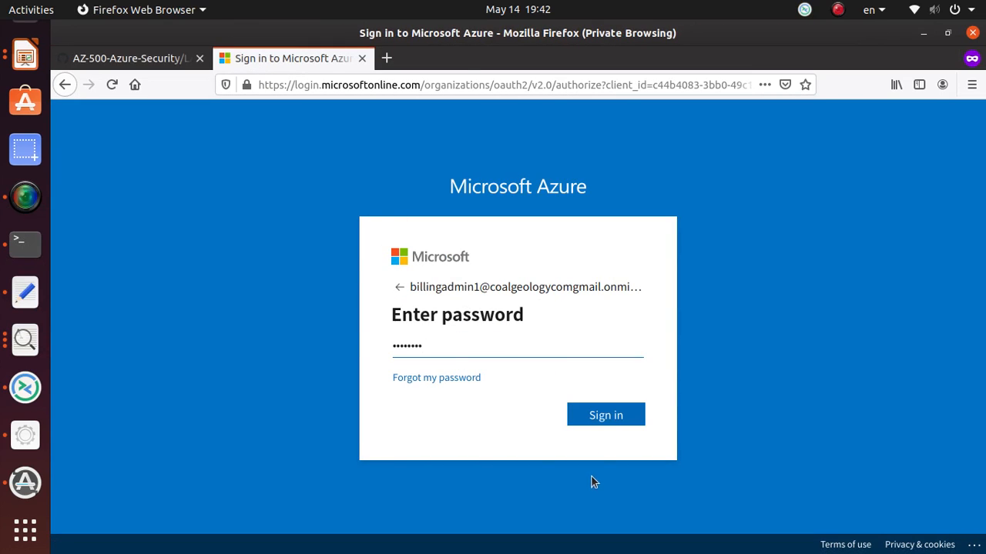
click(615, 417)
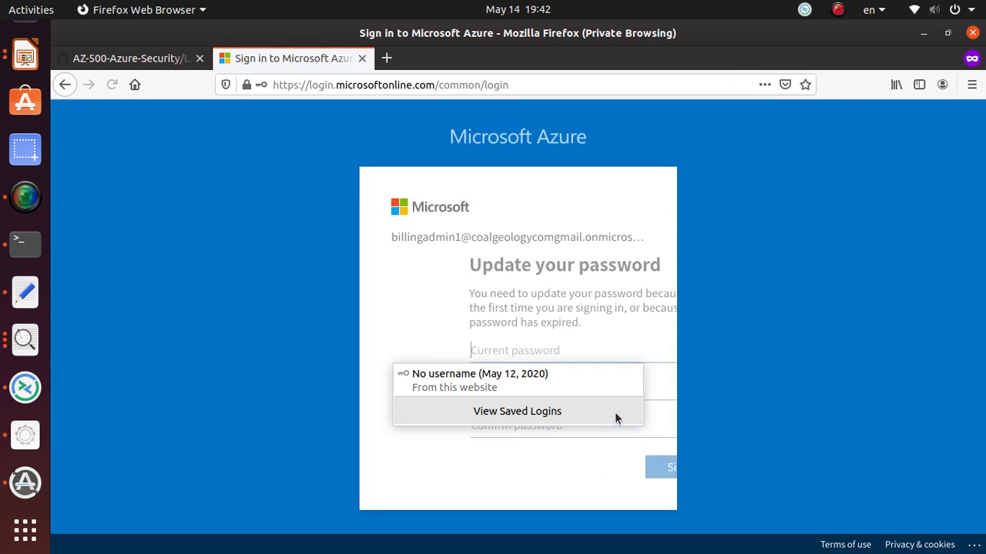
Switch to the text editor, copy the saved password from the metadata note, and return to the password update page.
click(374, 418)
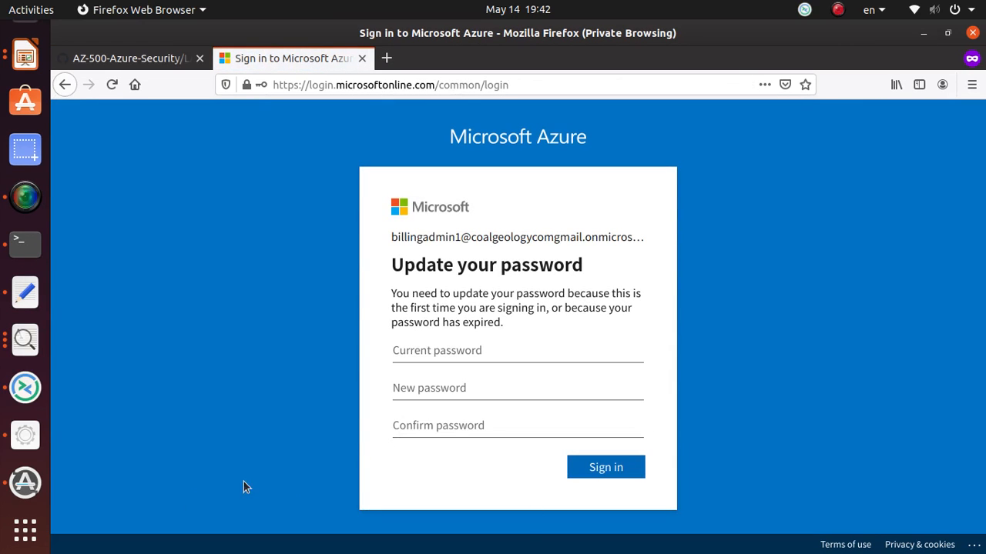
click(24, 292)
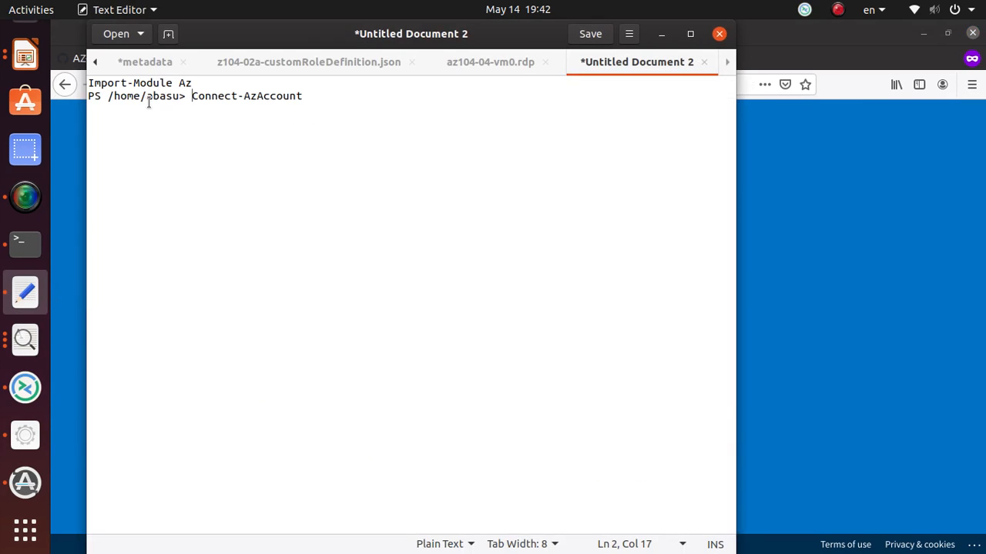
click(160, 65)
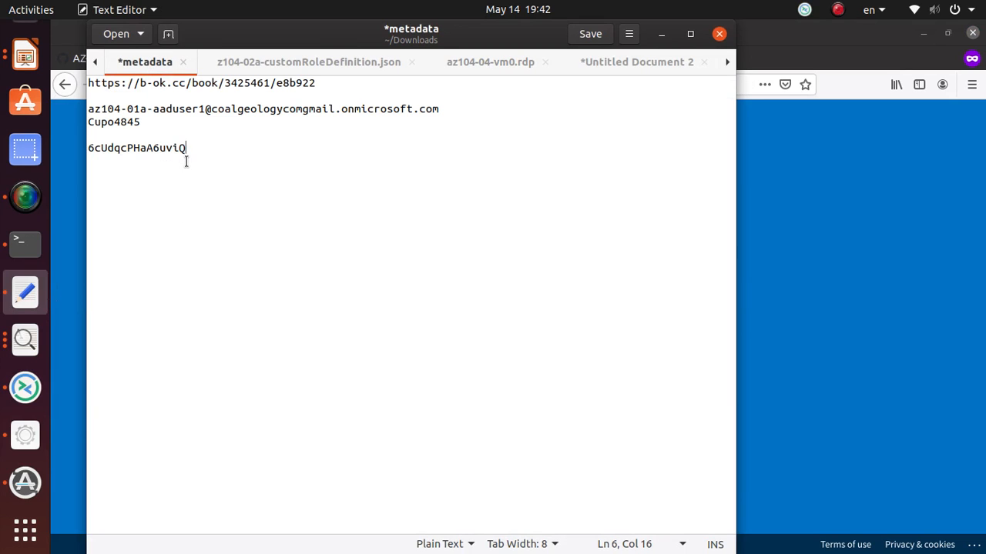
drag(185, 150, 91, 150)
right_click(116, 148)
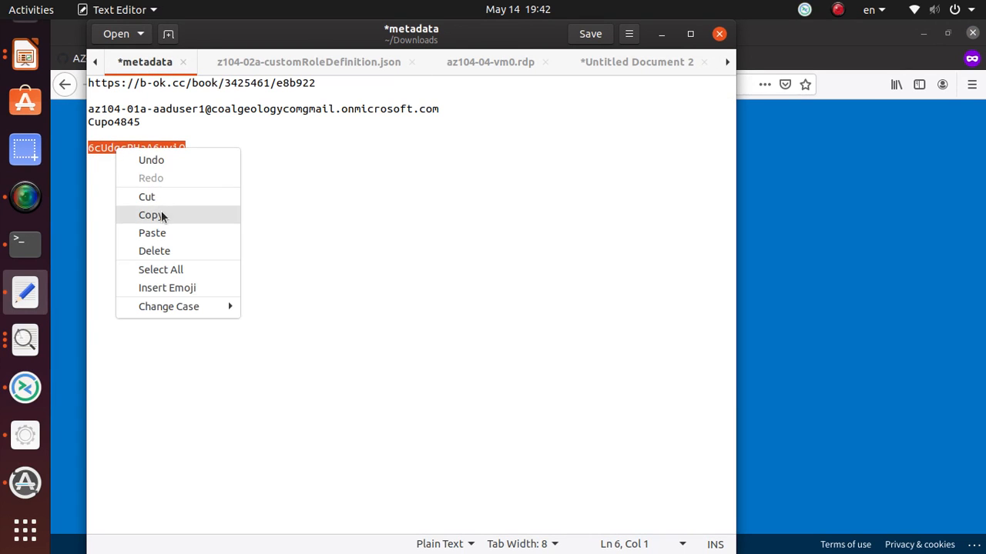
click(161, 213)
key(alt+Tab)
Paste the copied password as the current, new and confirmation passwords on the Update your password form.
click(485, 353)
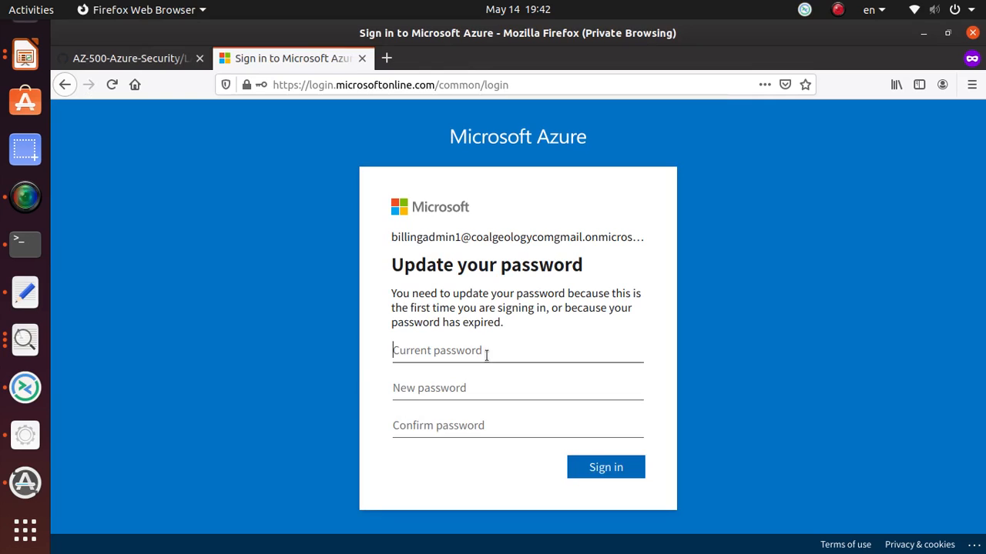
key(ctrl+v)
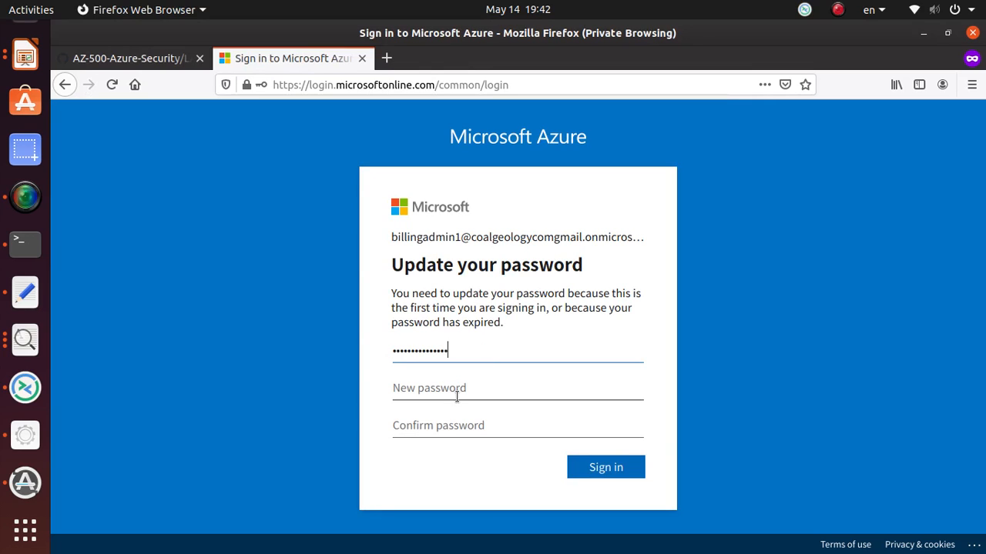
click(453, 388)
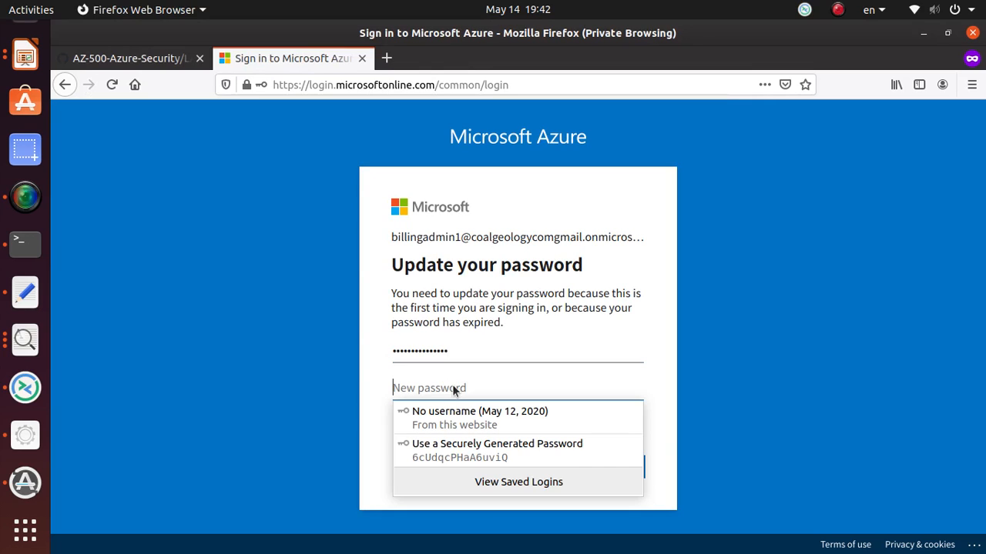
key(ctrl+v)
click(438, 429)
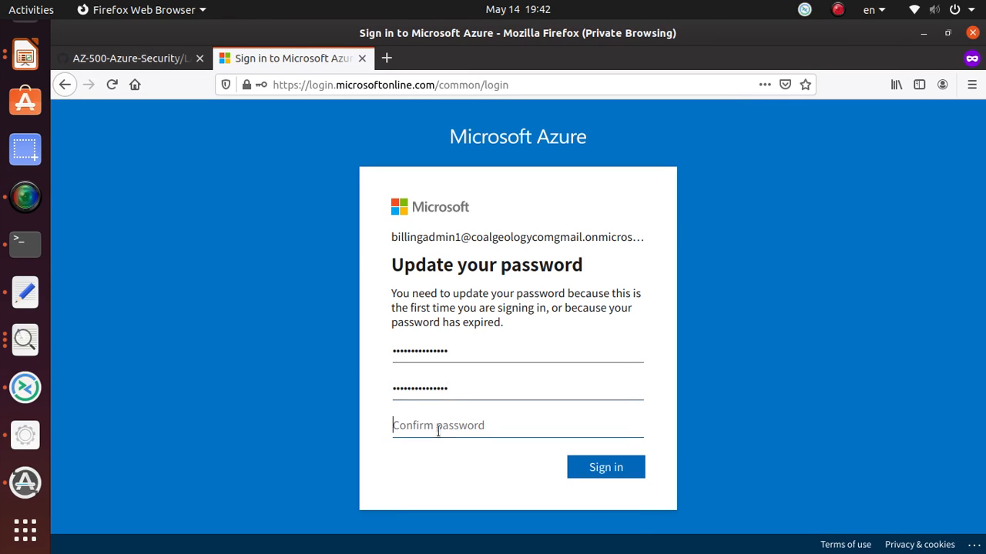
key(ctrl+v)
click(482, 355)
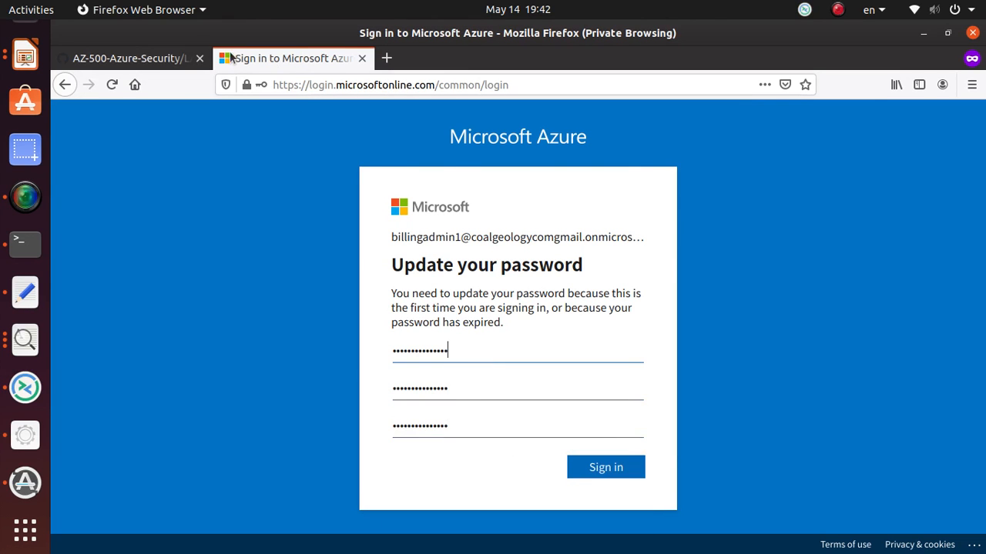
Copy the sign-in password from the lab instructions again, replace the current password entry with it, and submit the password update.
click(144, 57)
right_click(538, 273)
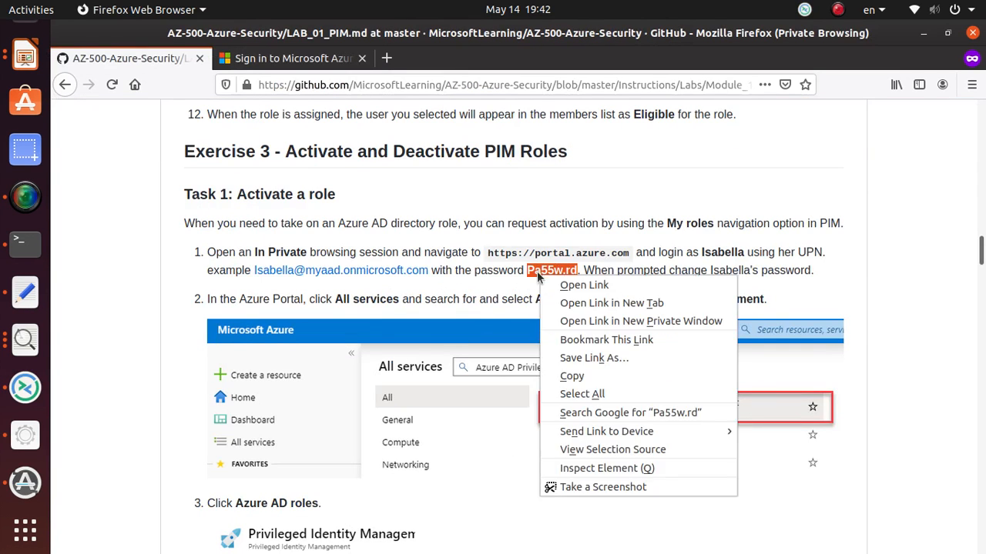
click(573, 373)
click(270, 65)
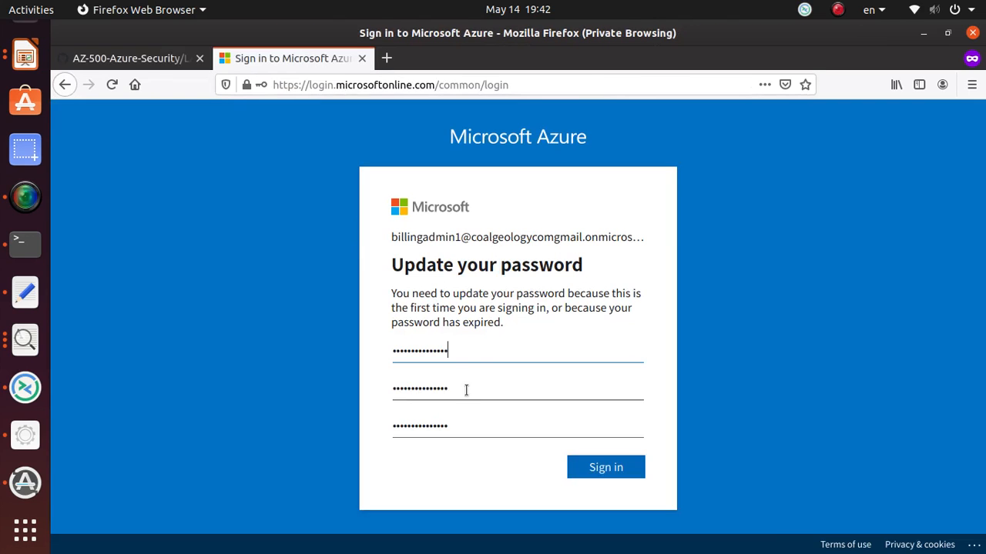
drag(454, 353, 307, 342)
key(ctrl+v)
click(593, 468)
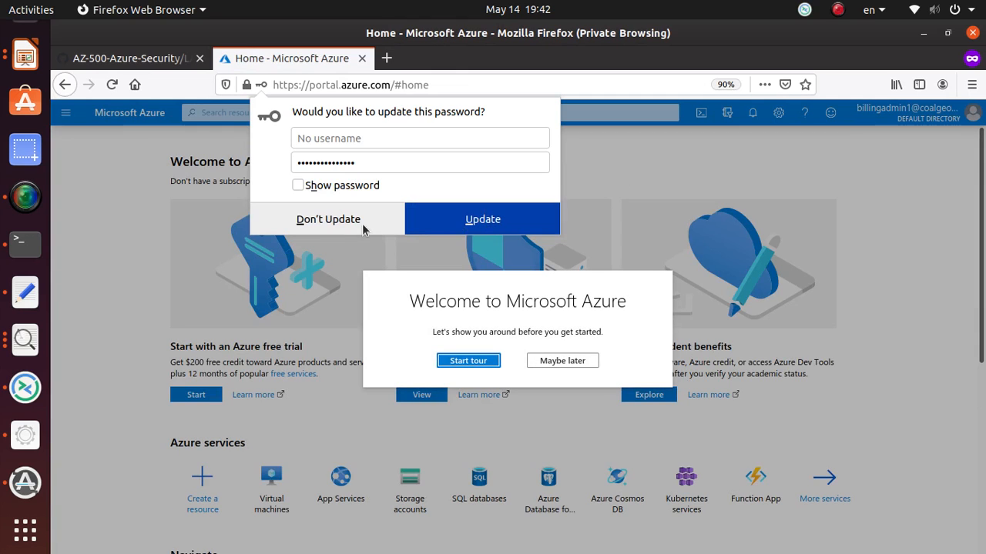
Decline the browser's offer to update the saved password and skip the Azure welcome tour.
click(328, 220)
click(559, 365)
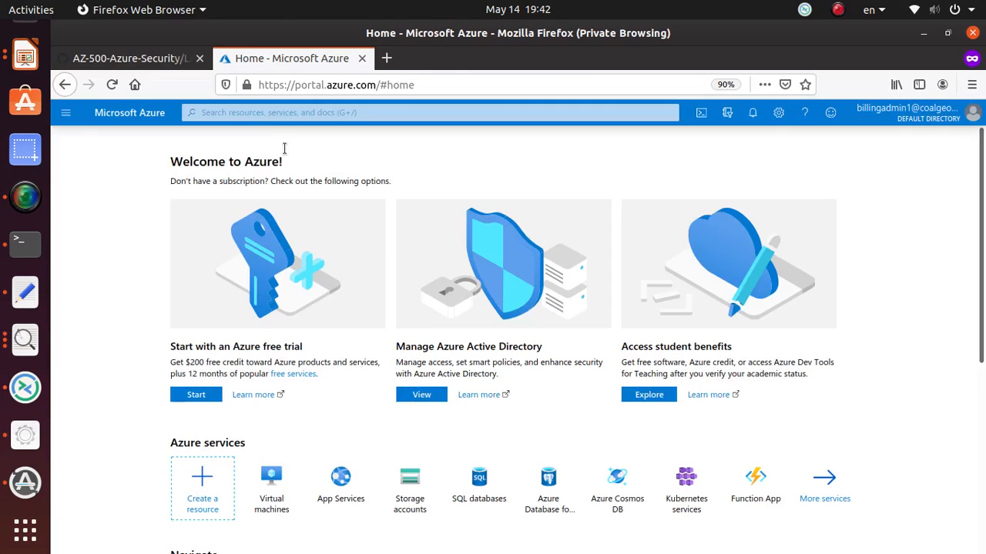
click(271, 113)
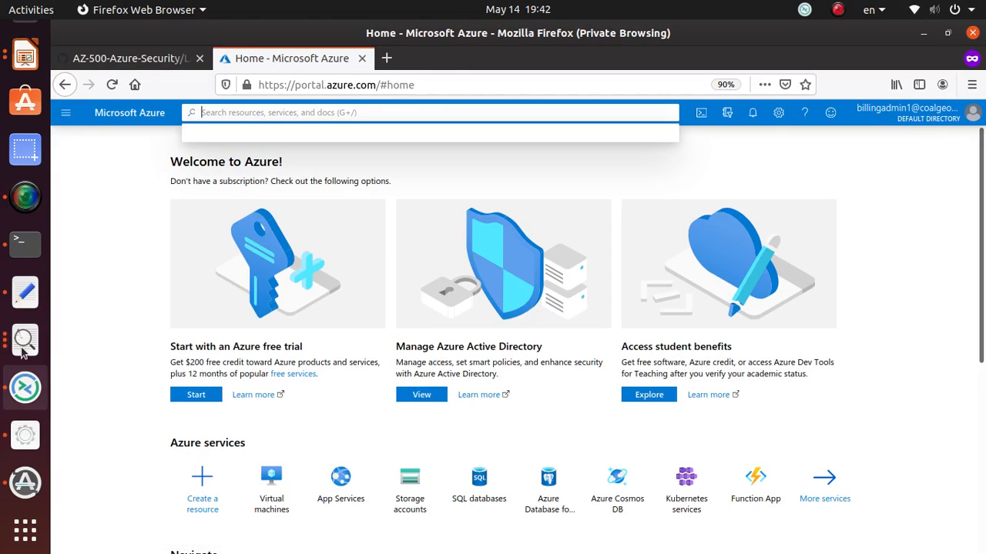
click(26, 197)
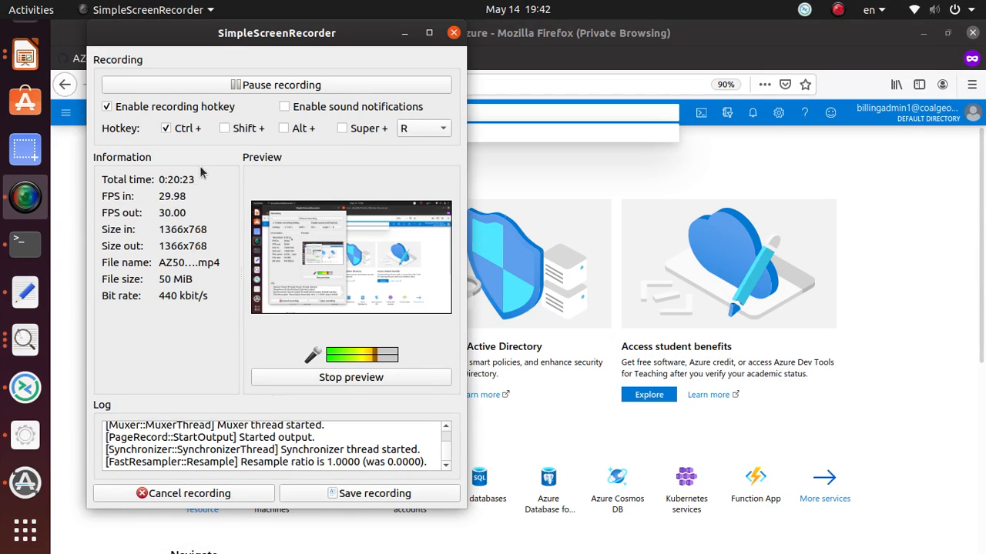
click(258, 86)
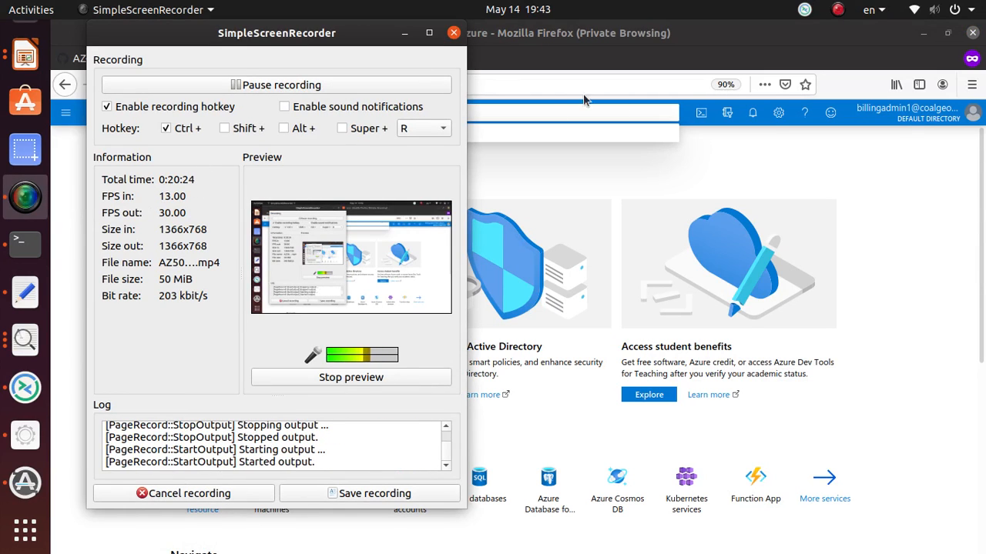
click(930, 183)
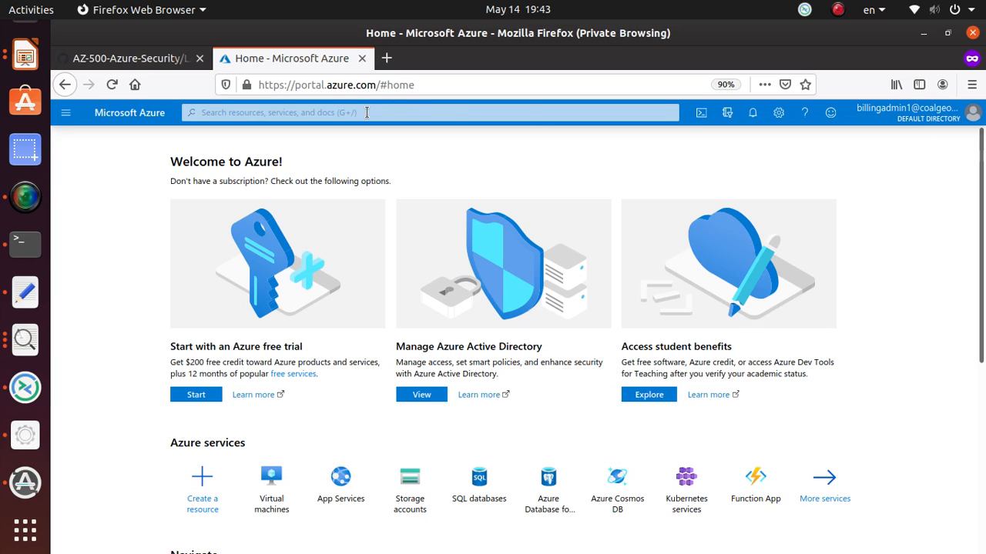
Search the portal for "pim", open Privileged Identity Management and go to My roles.
click(428, 112)
text(p)
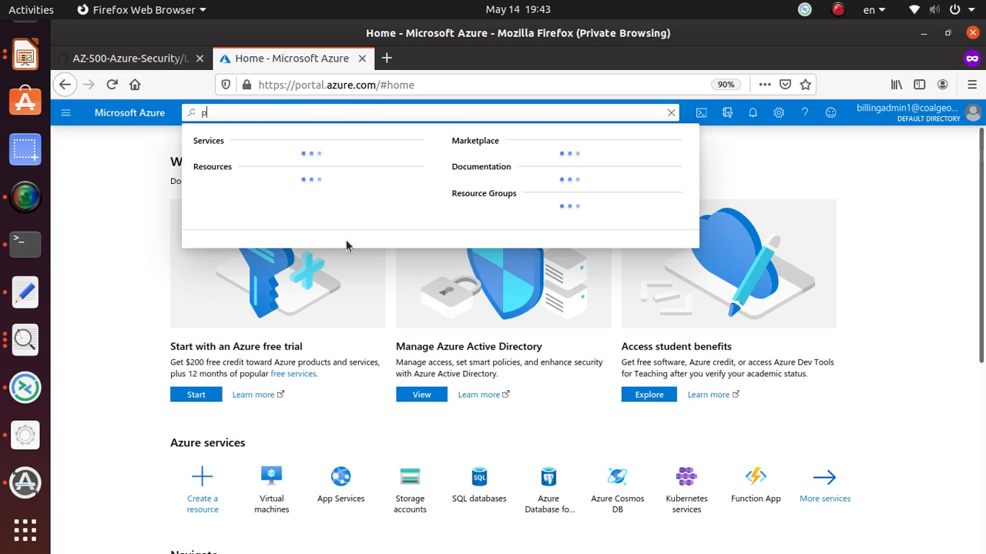
text(im)
click(303, 158)
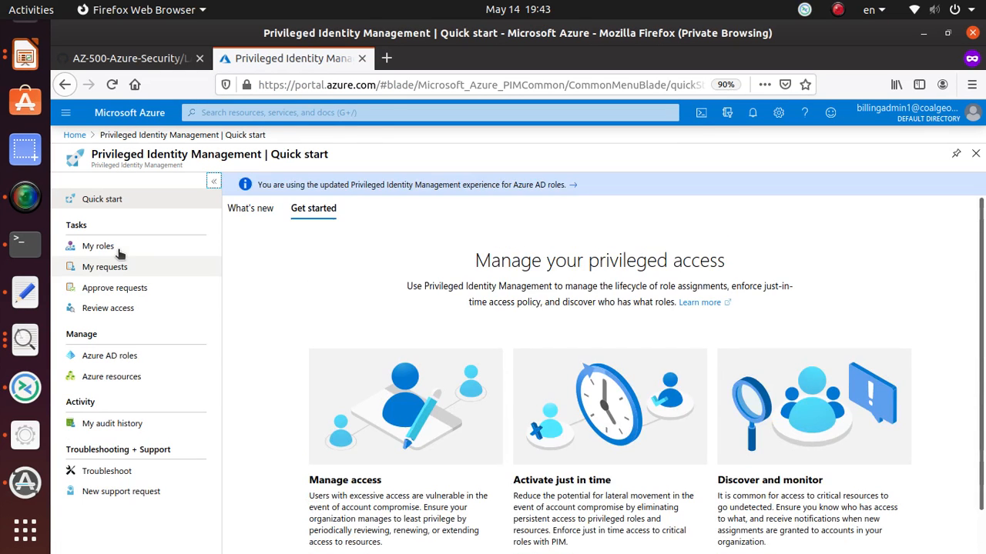
click(119, 249)
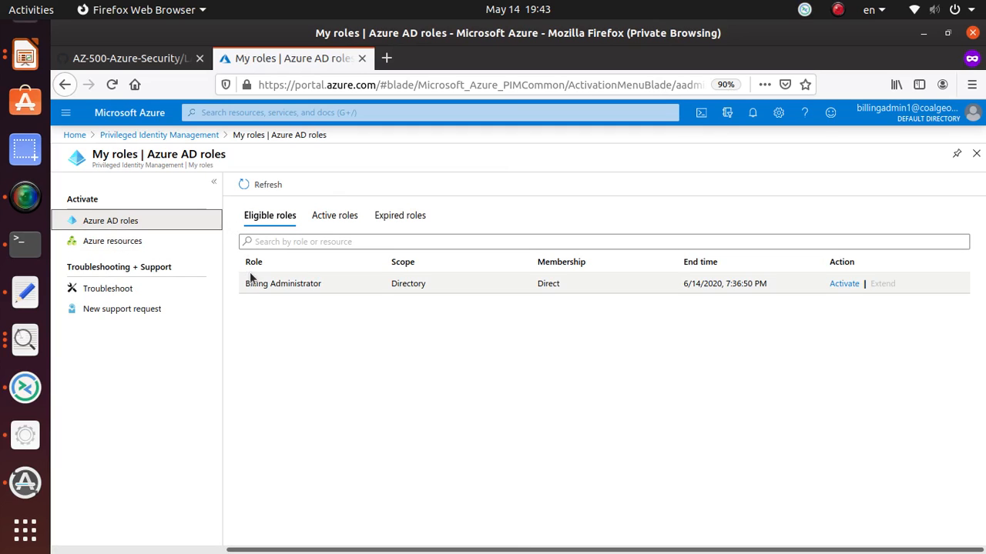
Start activating the eligible Billing Administrator role and proceed through the additional verification to the phone contact setup.
click(843, 284)
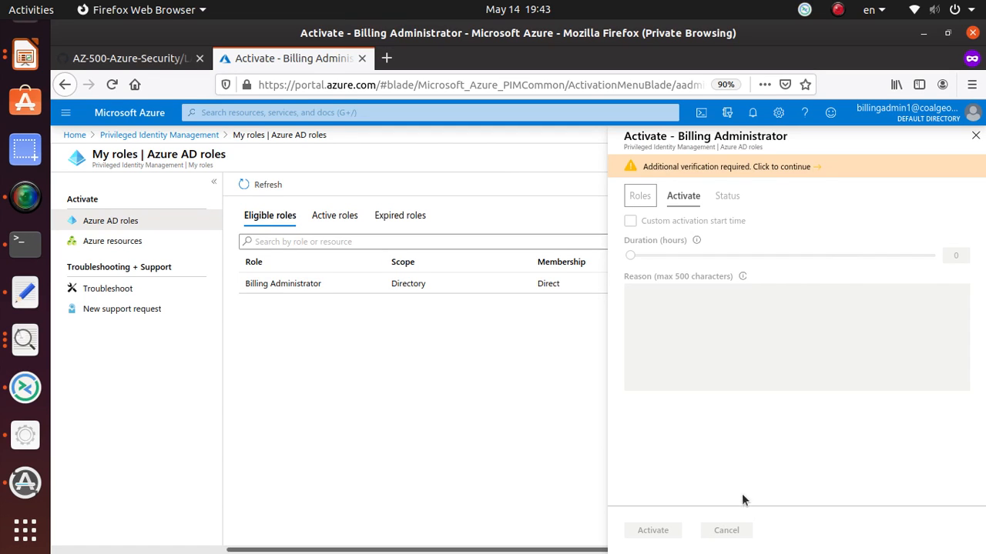
click(781, 164)
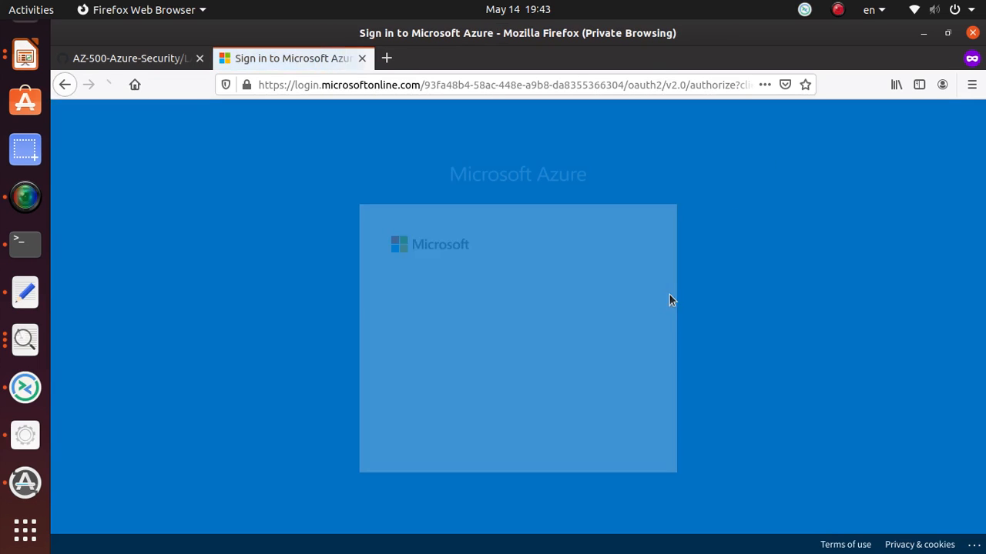
click(609, 436)
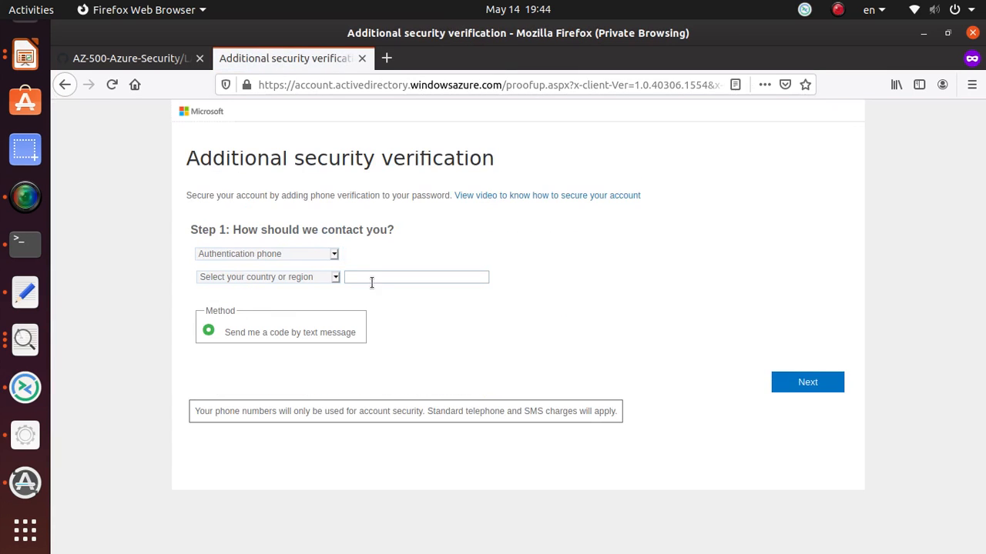
click(374, 279)
click(31, 201)
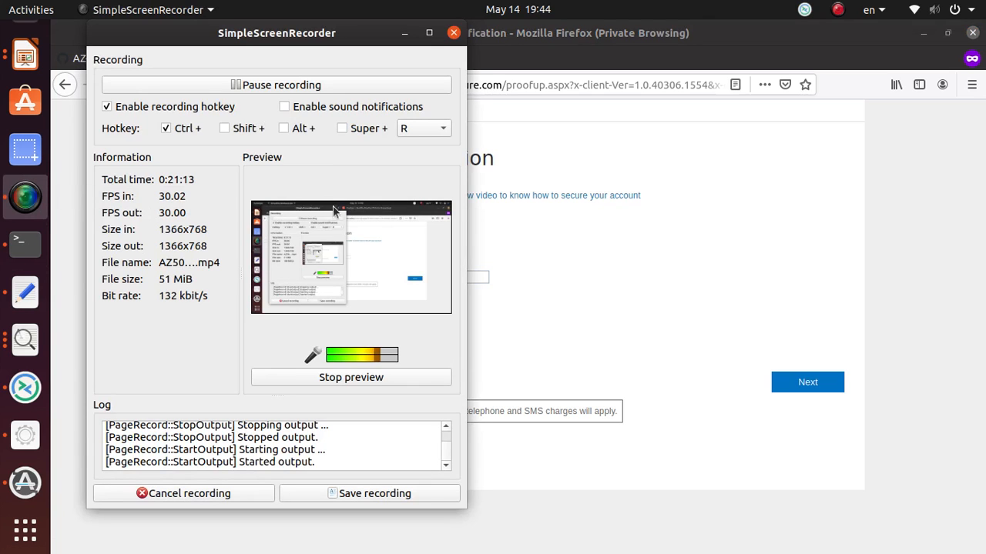
click(337, 89)
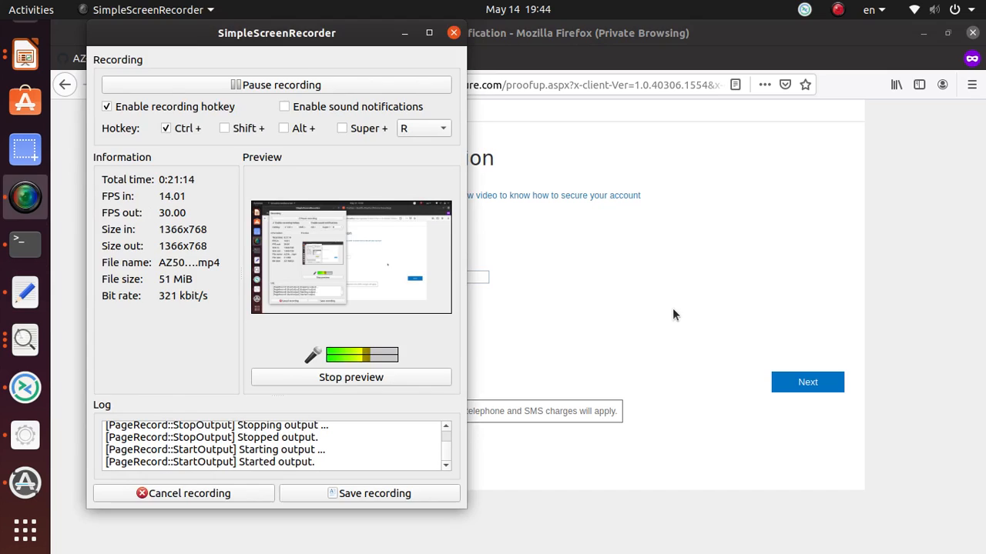
click(673, 309)
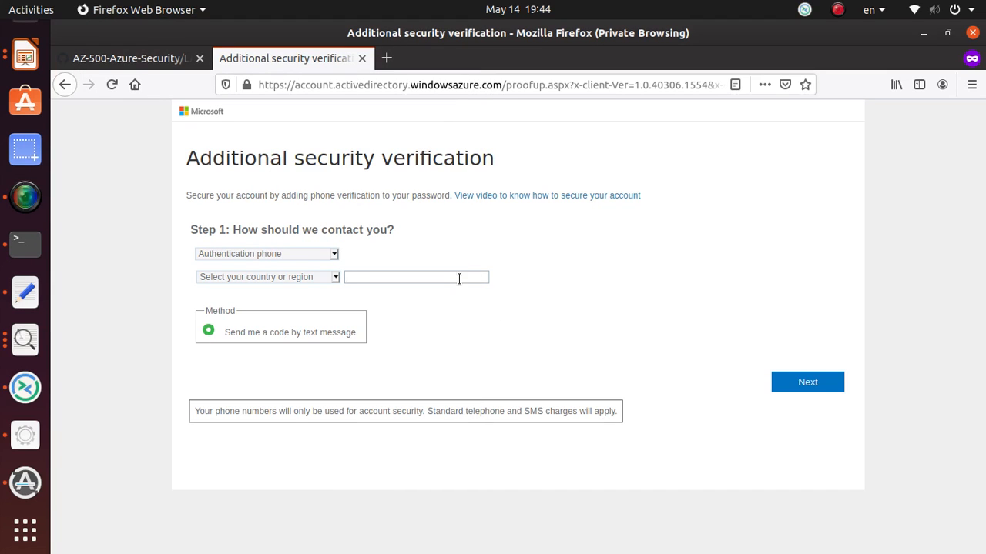
Set the authentication phone's country to United States (+1), enter the phone number and request a code by text message.
click(464, 282)
click(282, 278)
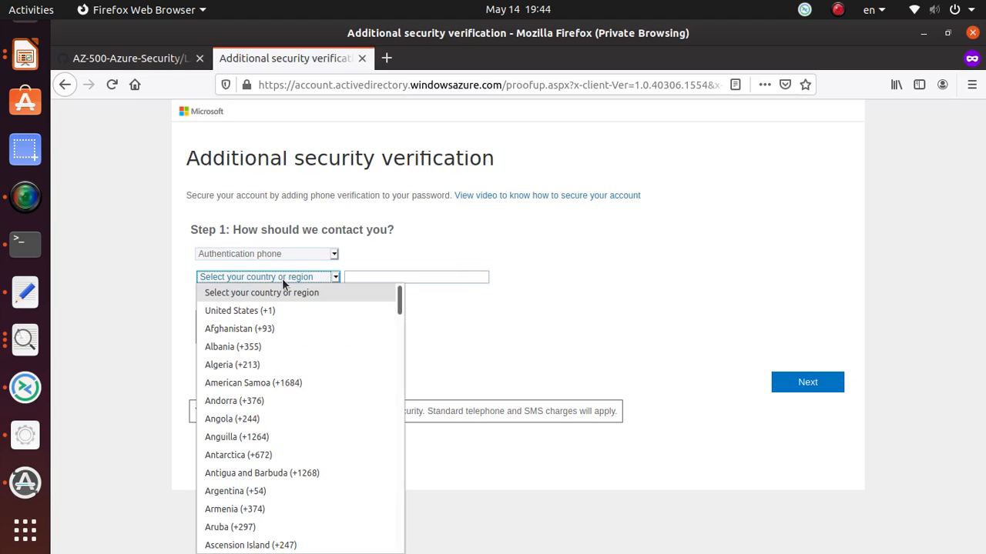
click(277, 309)
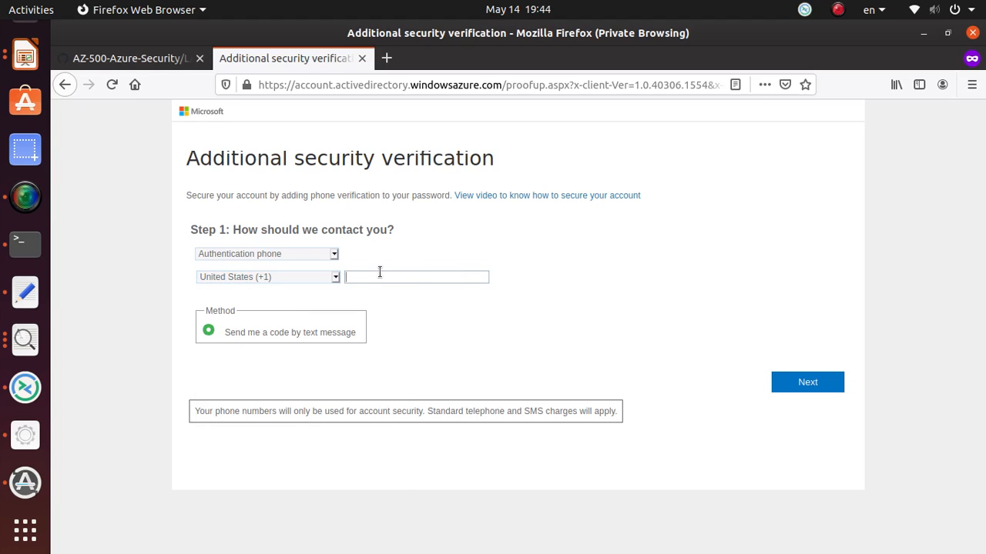
click(793, 383)
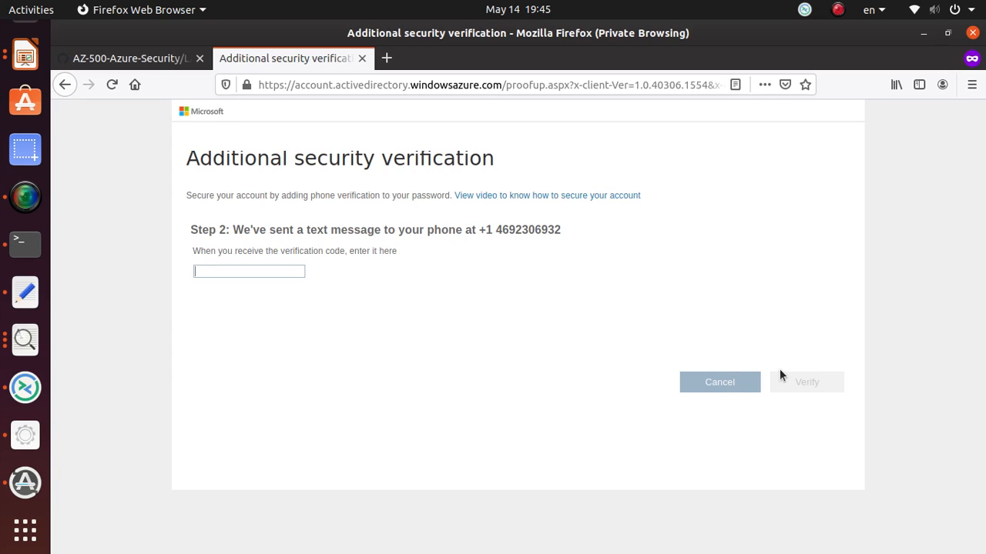
click(25, 197)
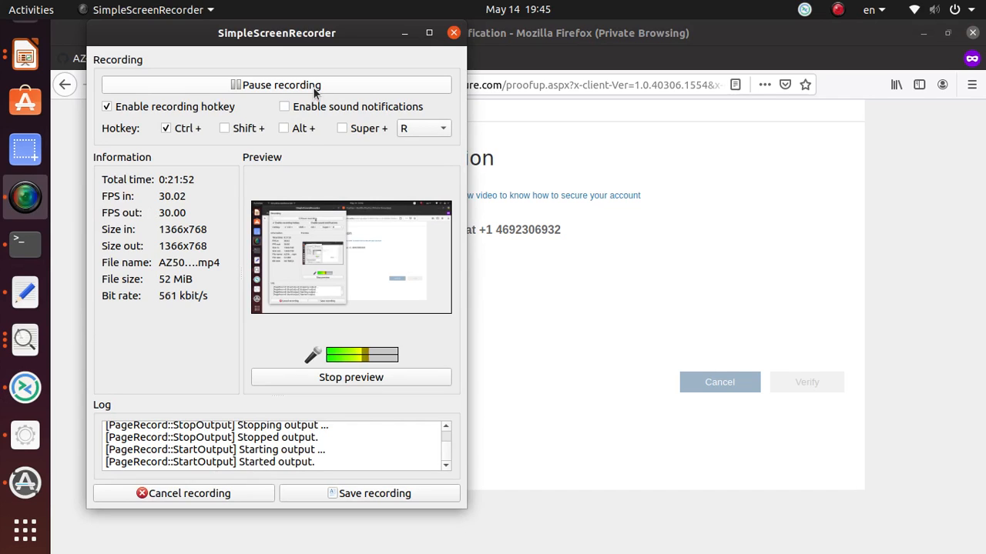
Try to verify the authentication phone with the verification code received by text message.
click(208, 273)
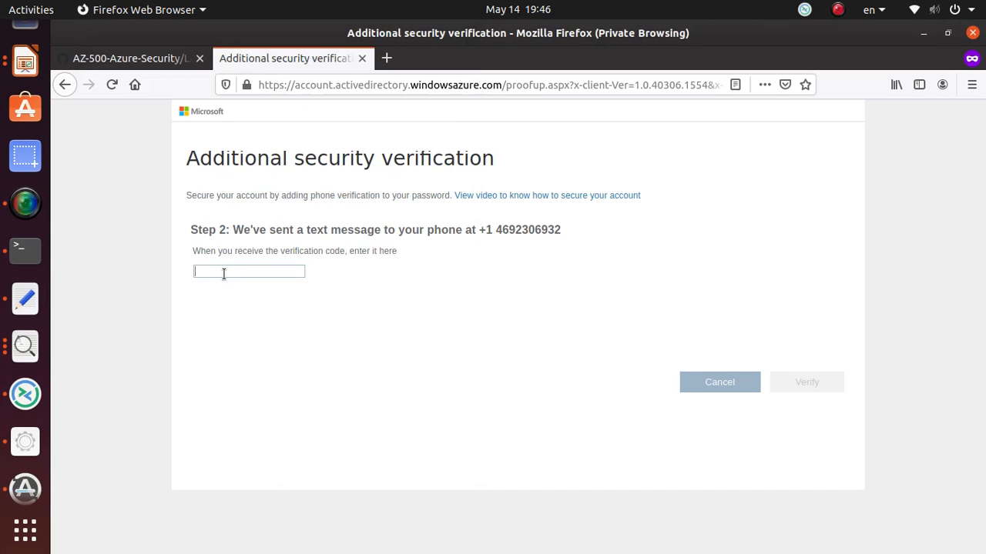
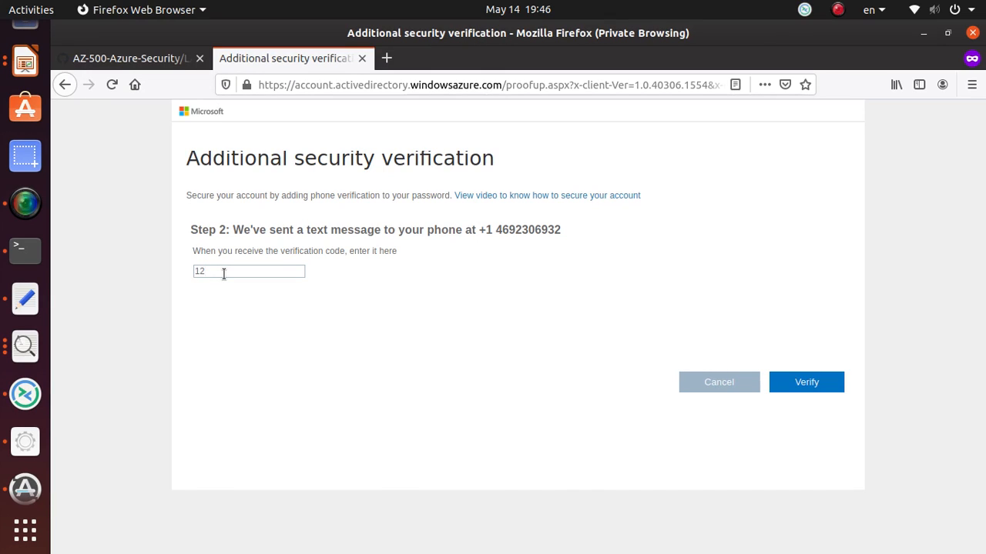
click(810, 384)
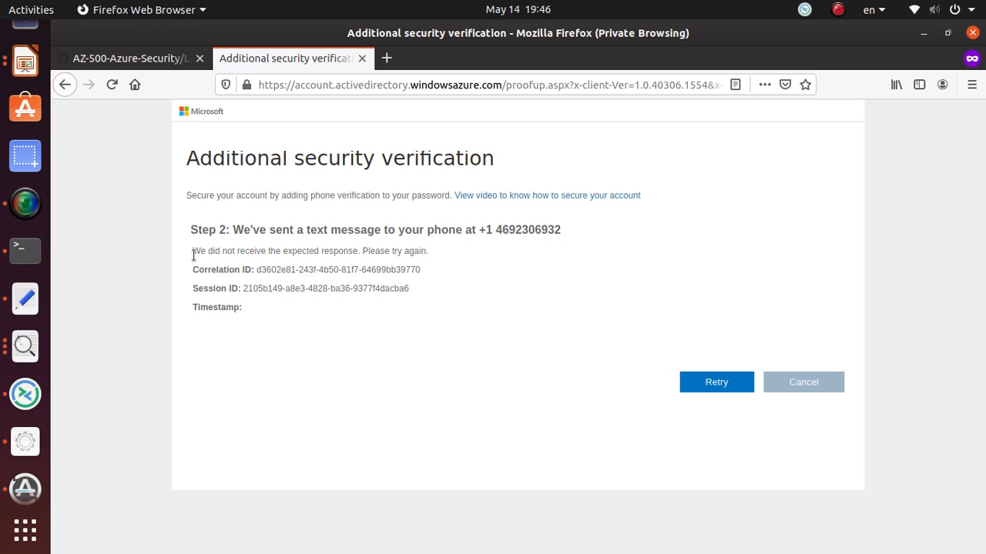
Retry the phone verification and verify it with the corrected verification code received by text message.
click(735, 388)
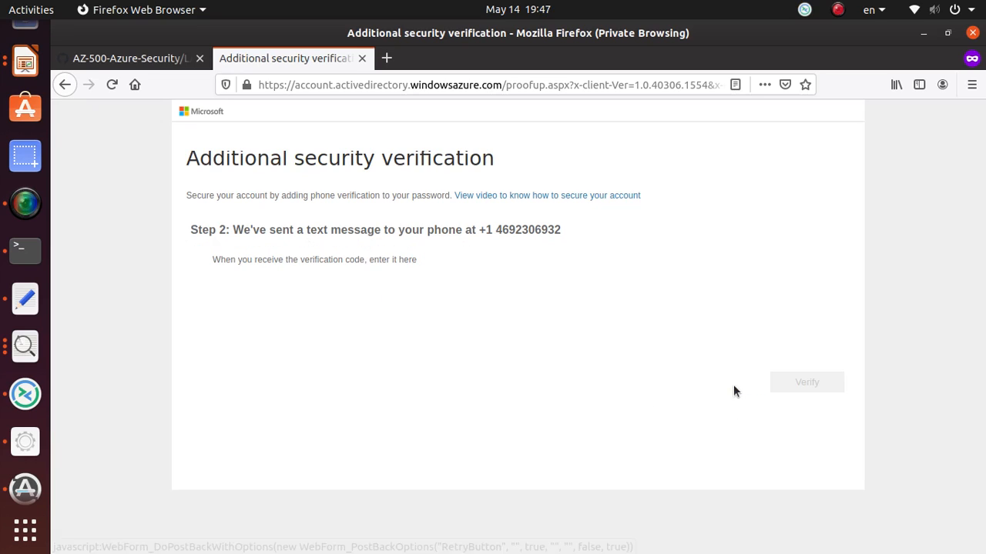
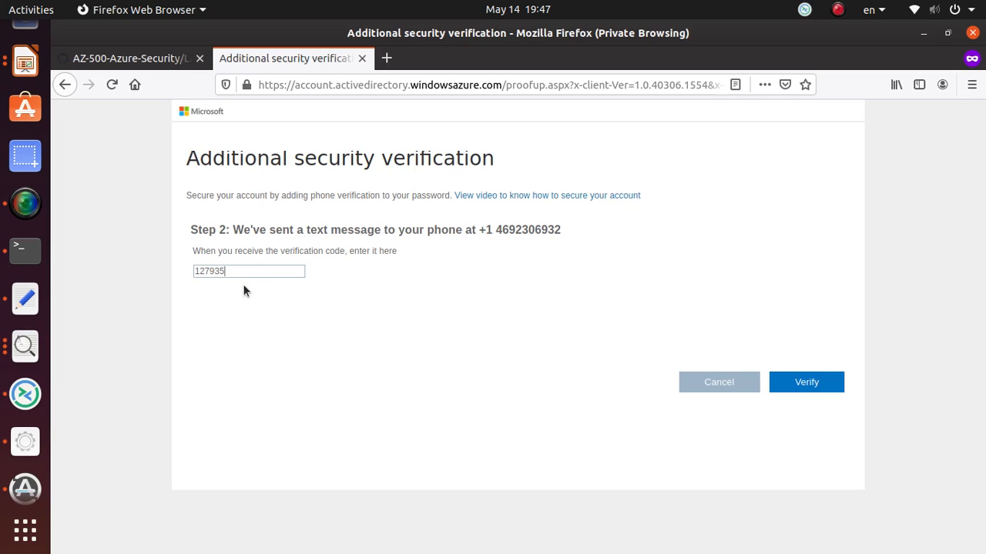
drag(237, 271, 205, 271)
key(BackSpace)
key(BackSpace)
click(821, 383)
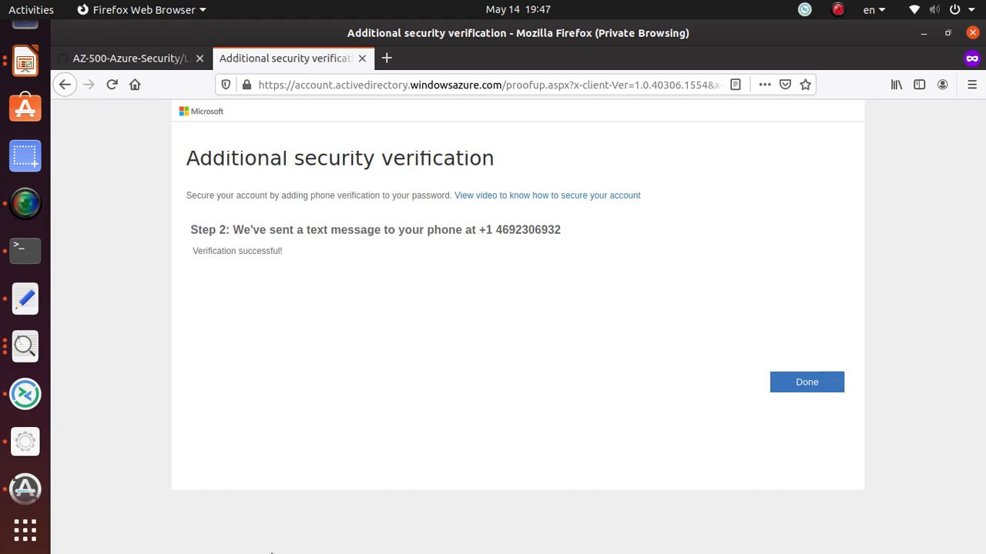
Finish the additional security verification, choose to stay signed in and continue to the portal as billingadmin1.
click(806, 385)
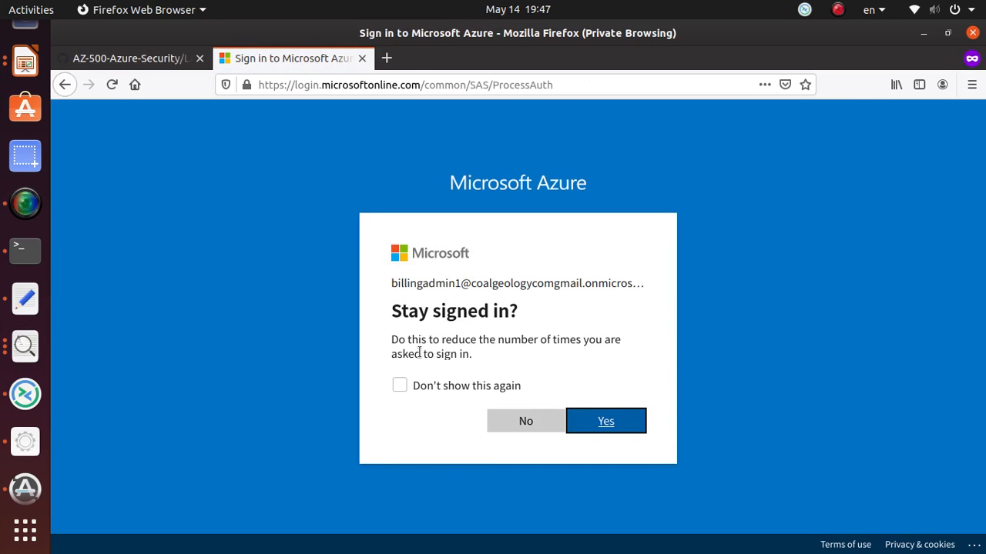
click(604, 423)
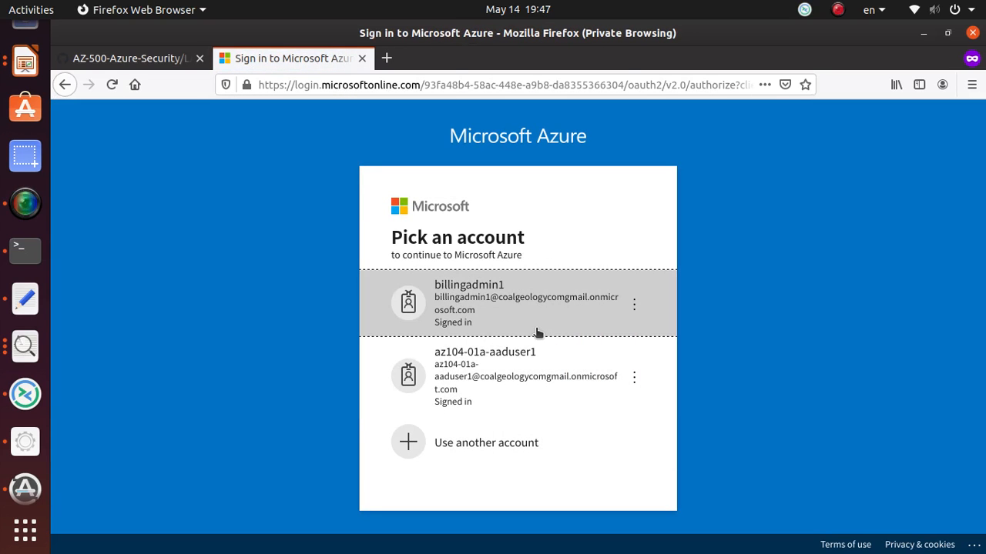
click(560, 293)
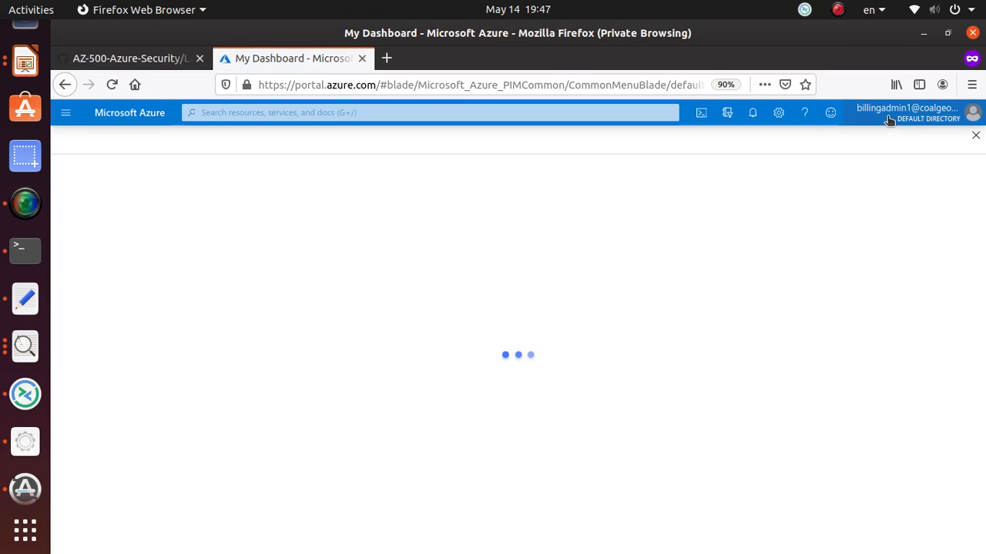
mouse_move(890, 119)
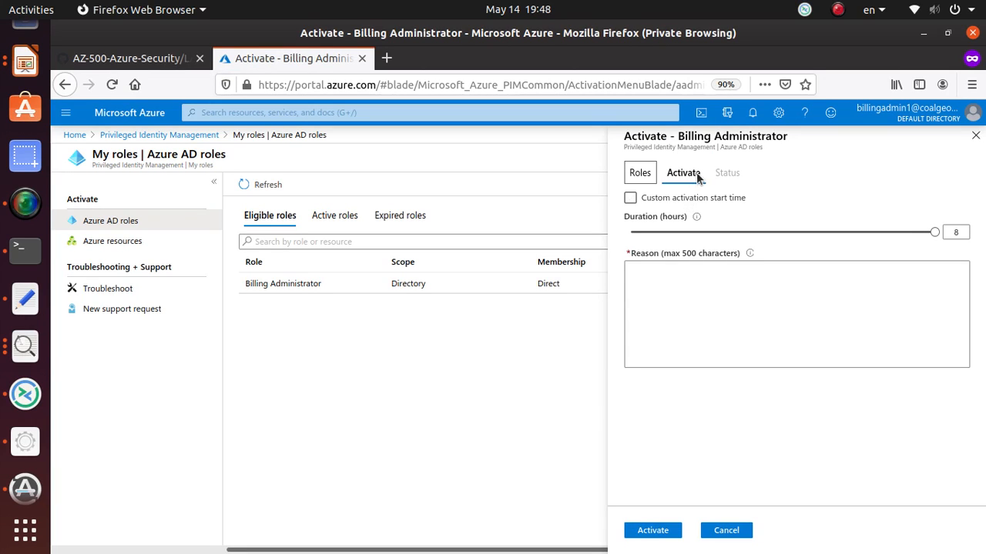
Activate the Billing Administrator role for 8 hours without a custom start time, giving "ok..." as the reason.
click(673, 297)
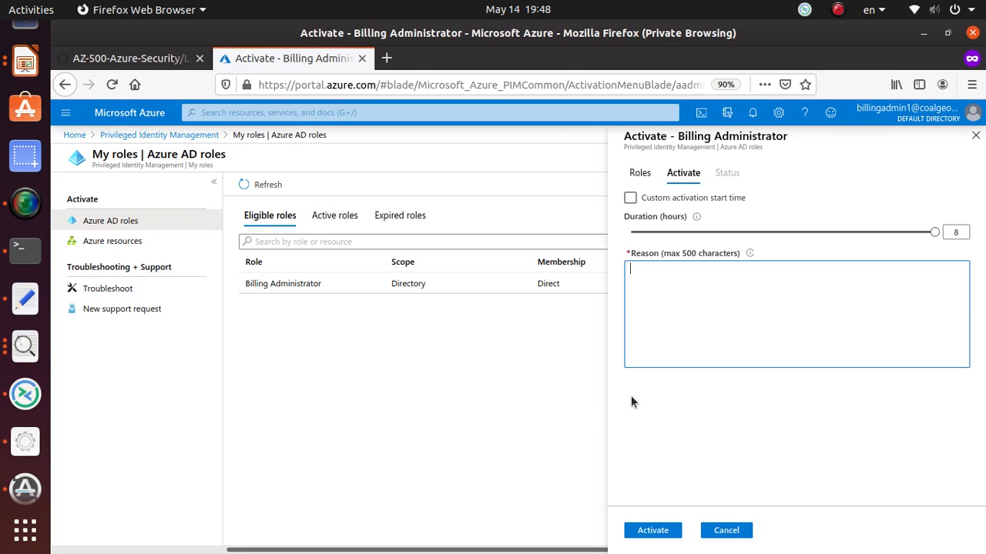
text(ok...)
click(928, 231)
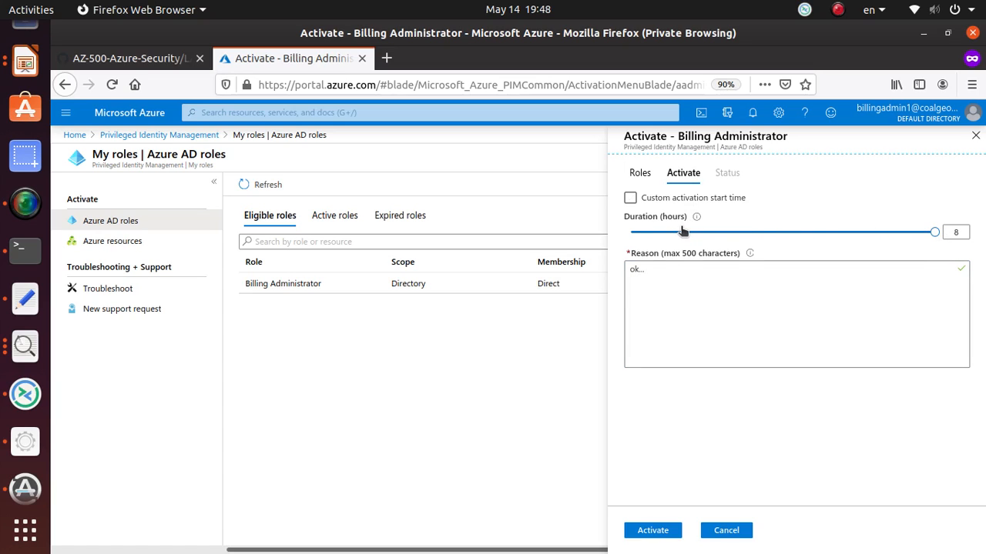
drag(930, 241, 958, 233)
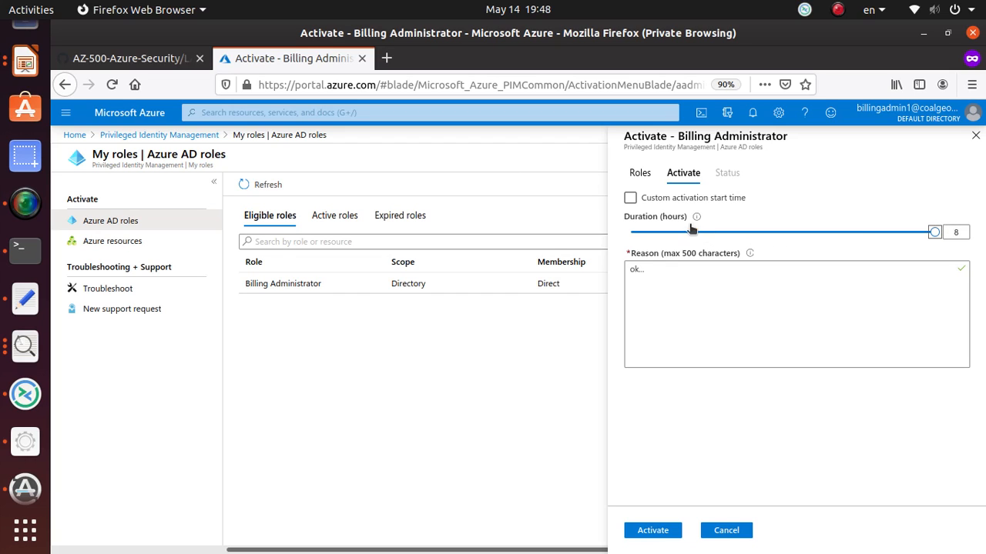
click(630, 199)
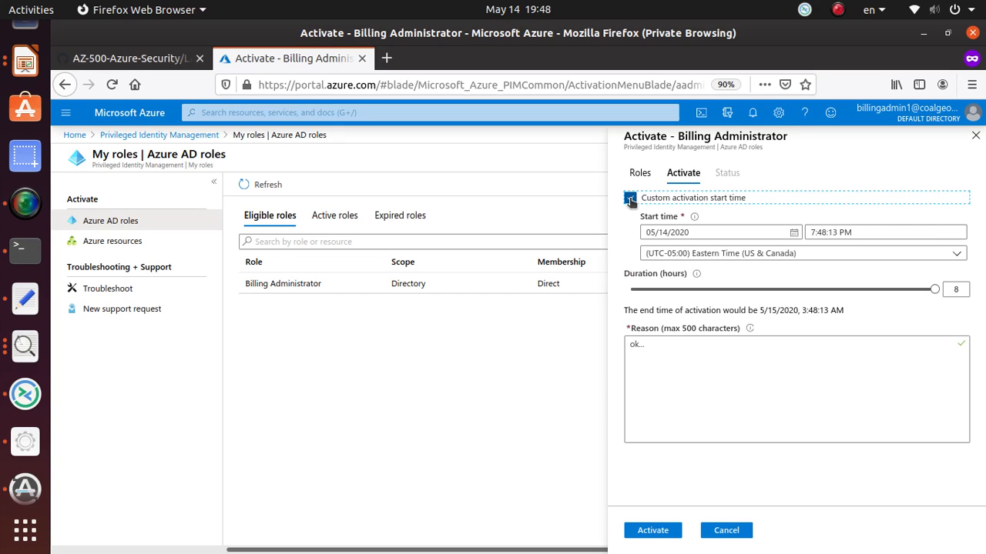
click(630, 199)
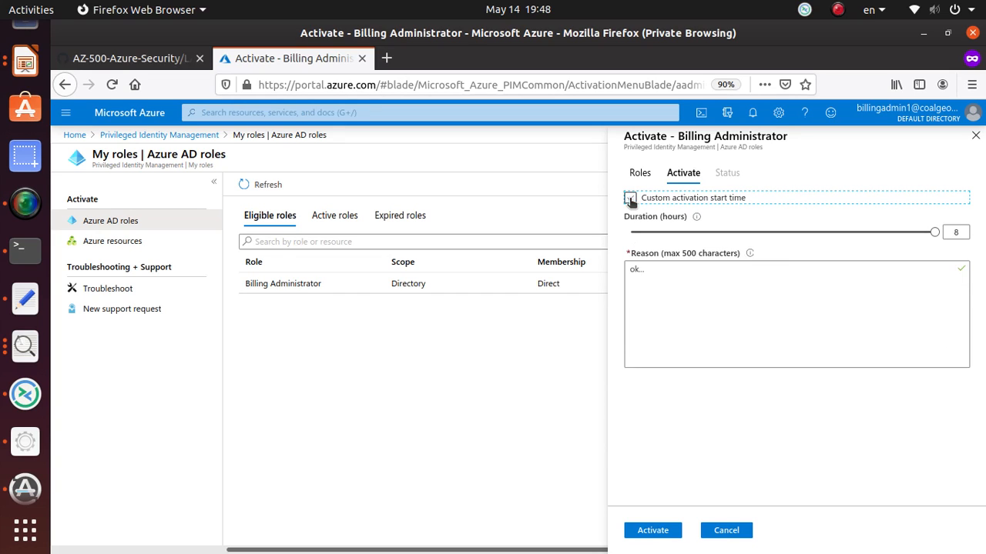
click(649, 531)
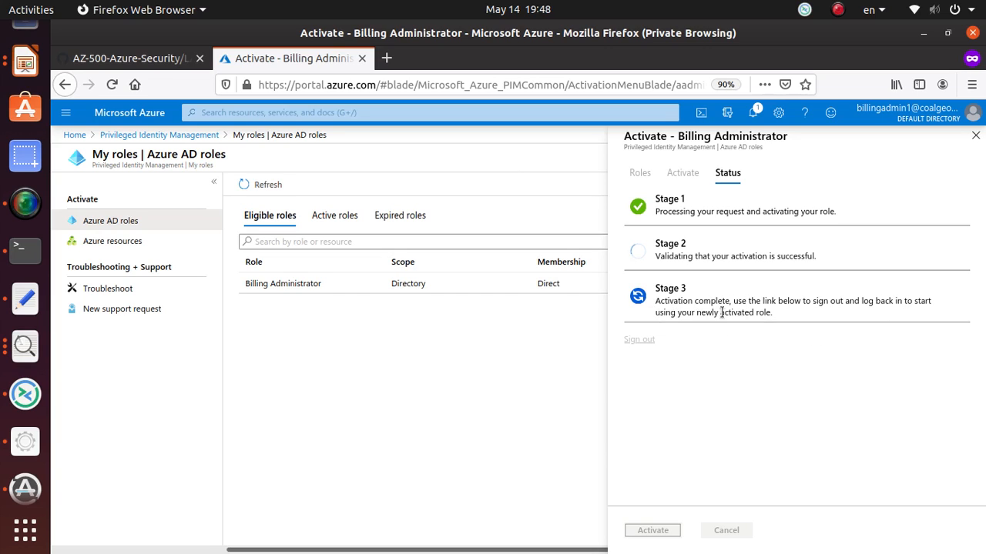
Sign out through the completed activation's status page, choosing the account to sign out of.
drag(659, 340, 621, 342)
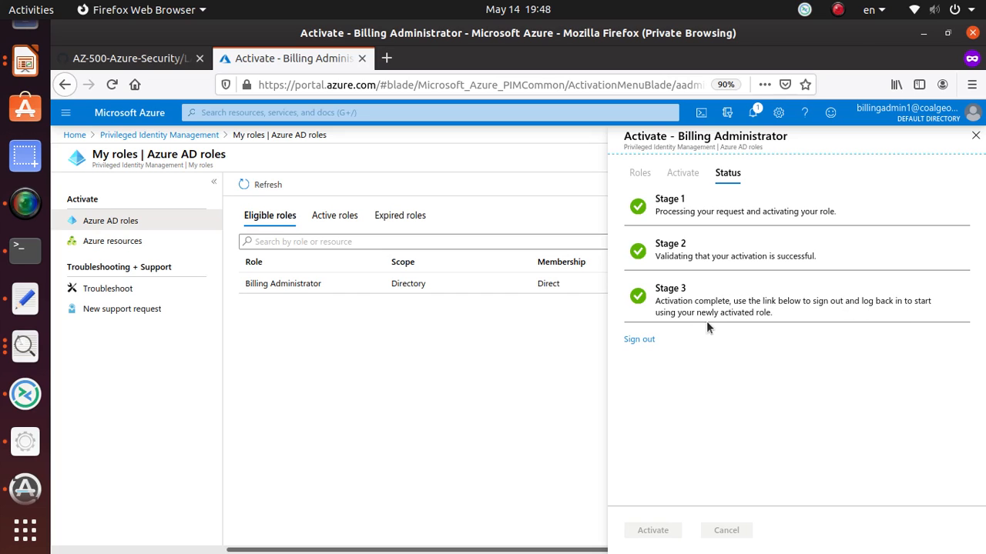
click(640, 341)
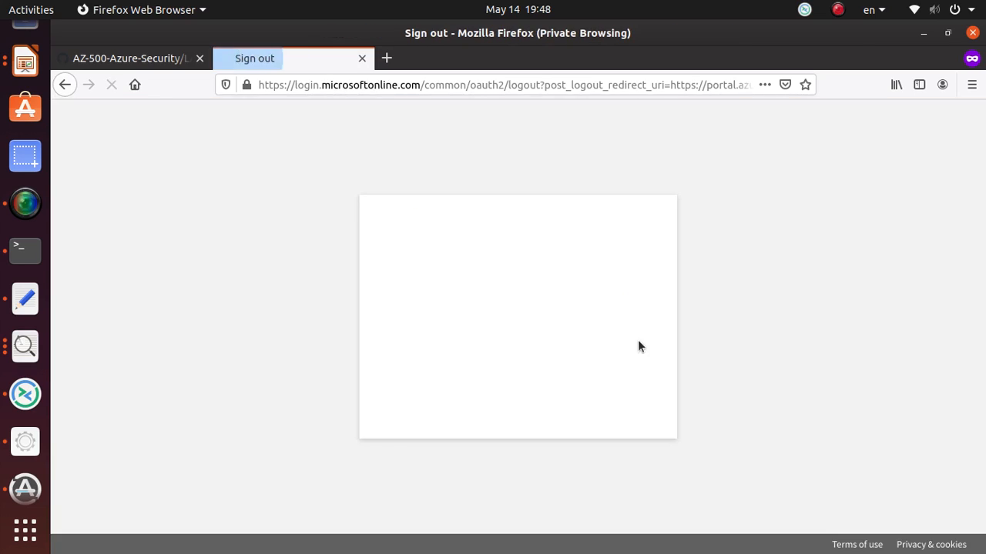
click(531, 317)
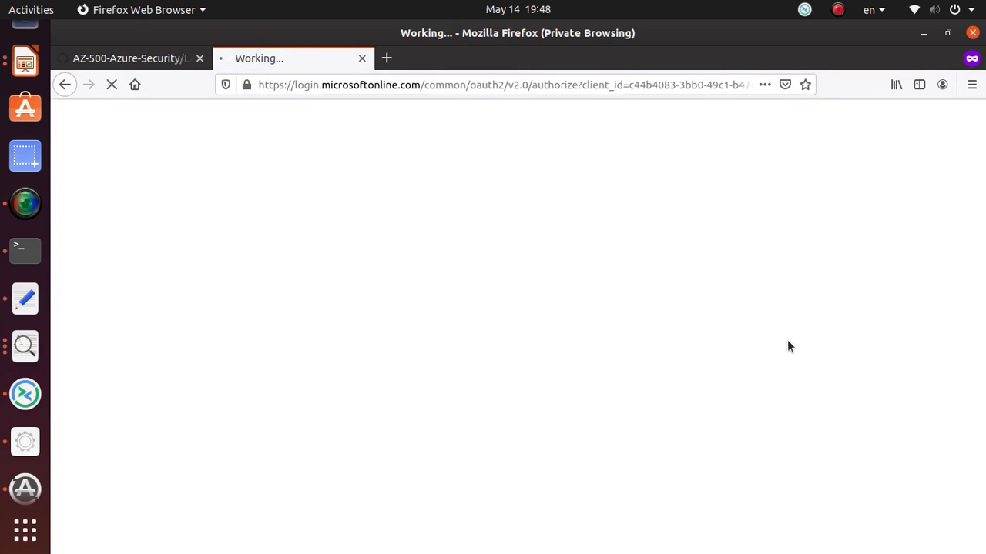
Read the Exercise 3 lab instructions on activating a role, using it immediately and deactivating it.
click(138, 62)
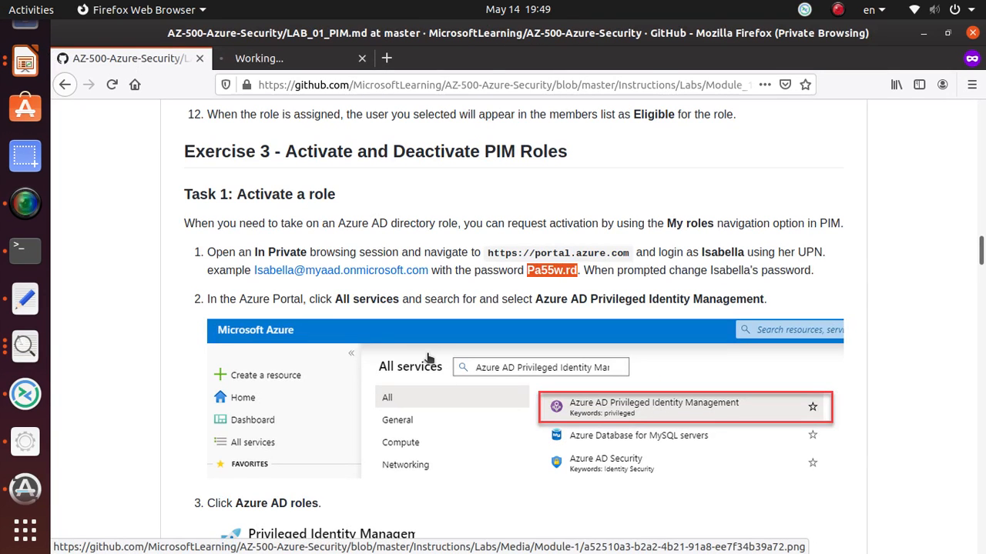
scroll(428, 358, down, 5)
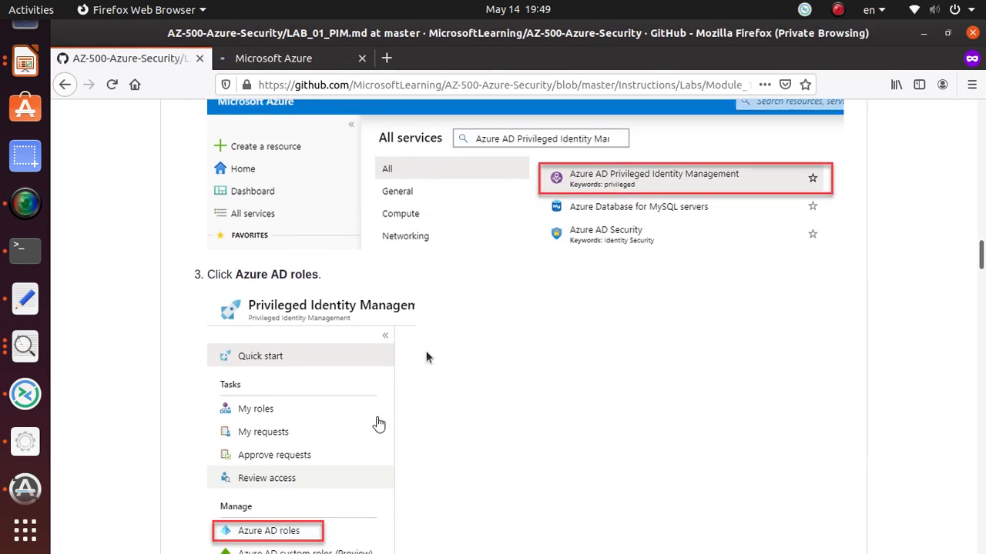
scroll(427, 356, down, 10)
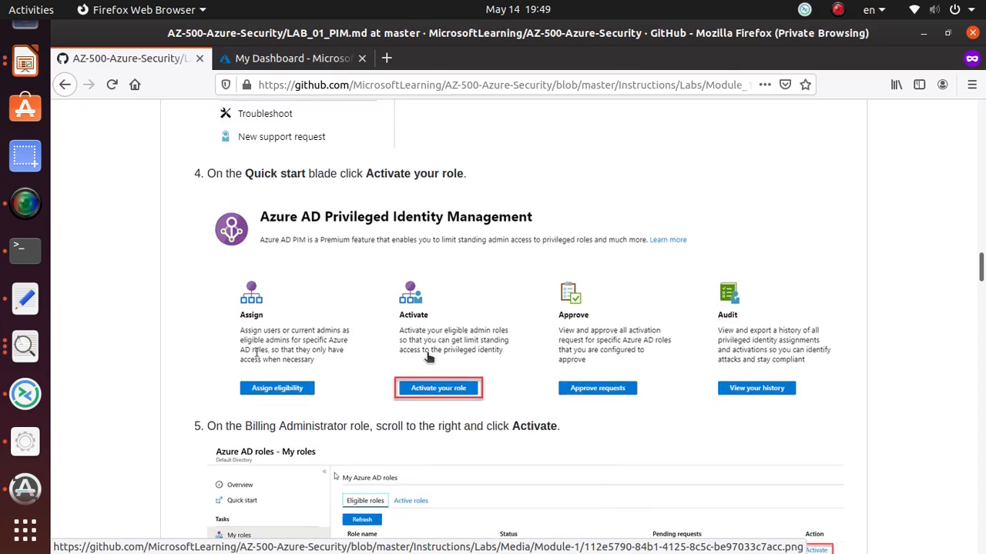
scroll(427, 355, down, 1)
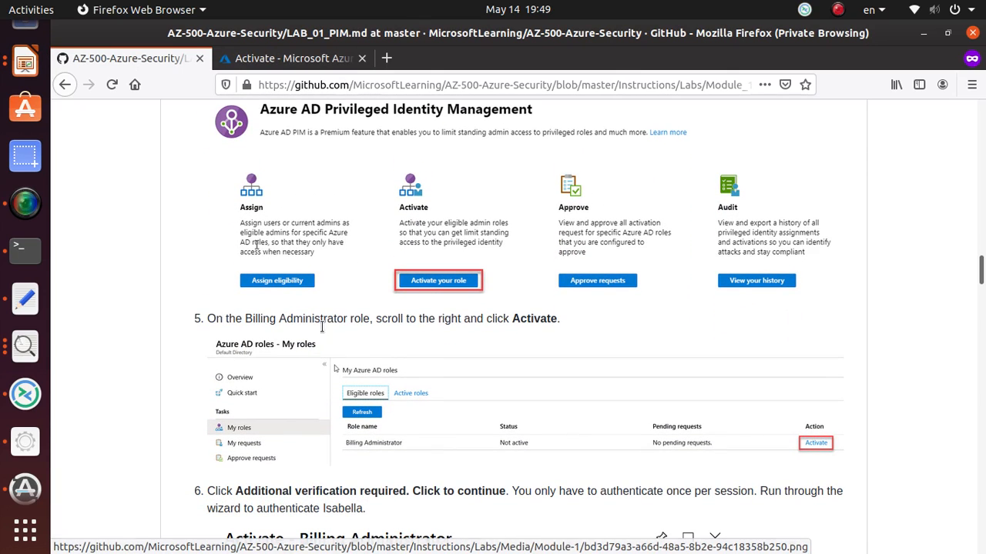
scroll(371, 336, down, 6)
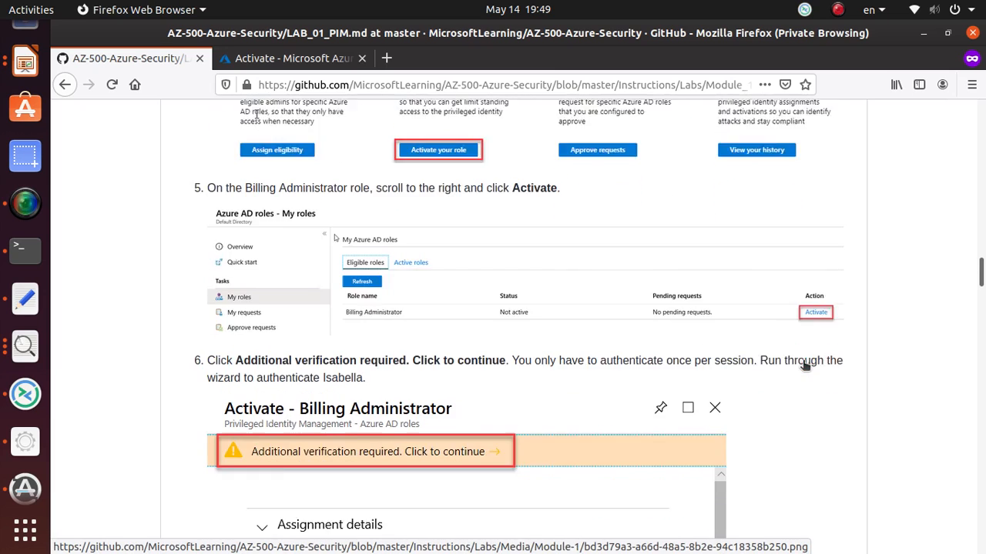
scroll(323, 348, down, 5)
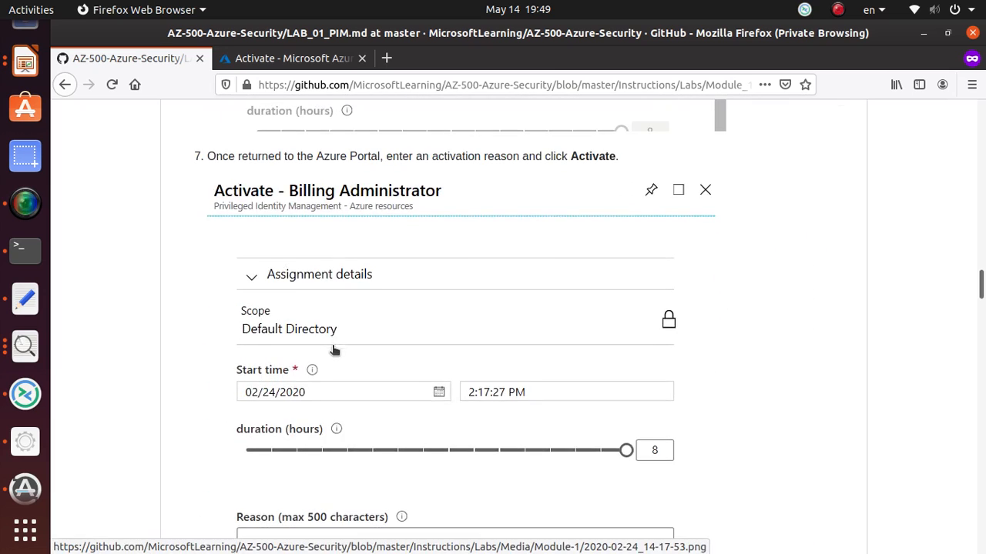
scroll(334, 351, down, 4)
scroll(307, 314, down, 5)
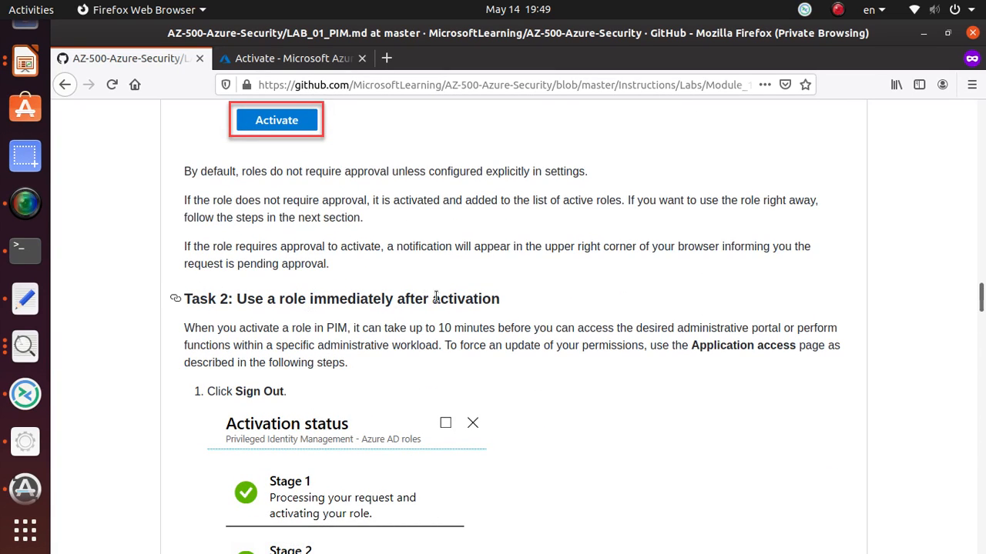
scroll(531, 306, down, 1)
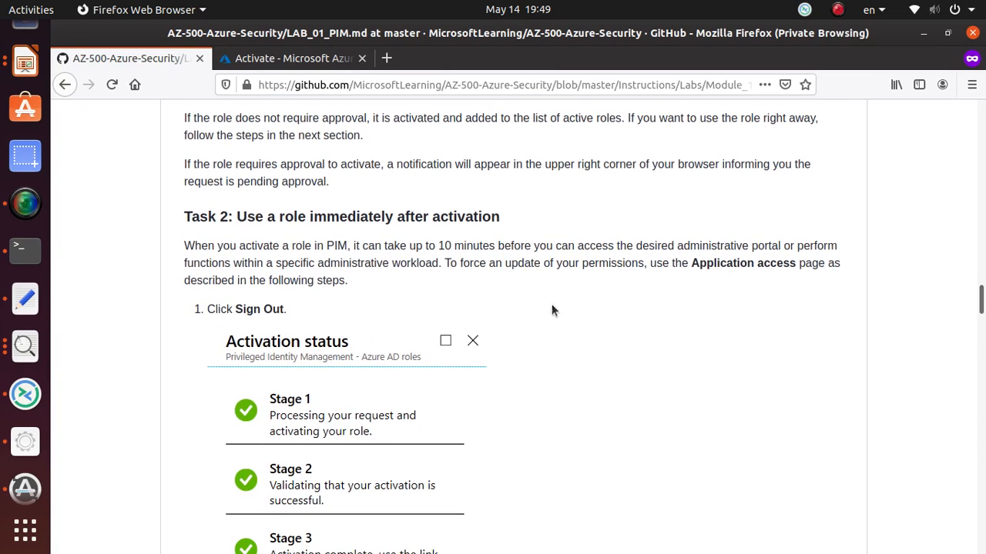
scroll(245, 258, down, 4)
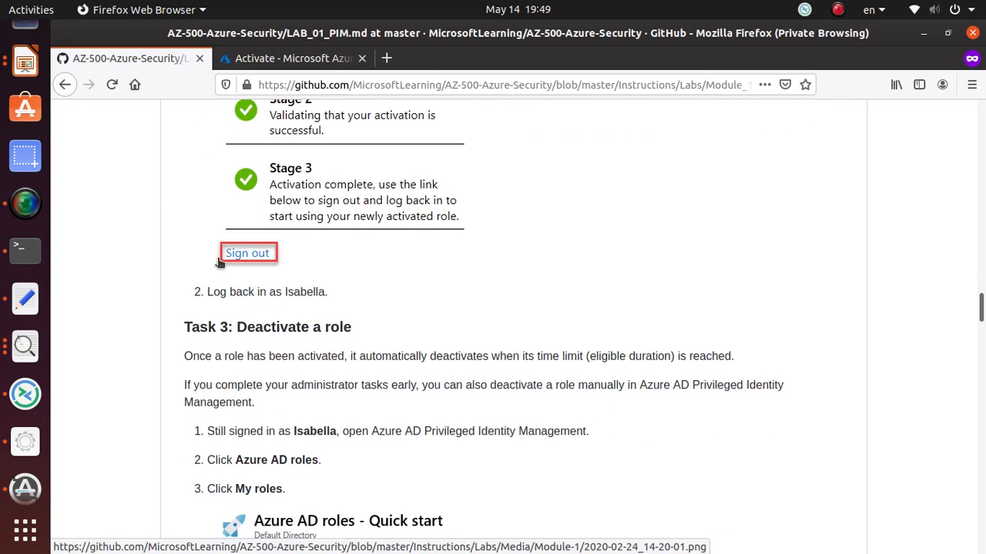
scroll(245, 258, down, 1)
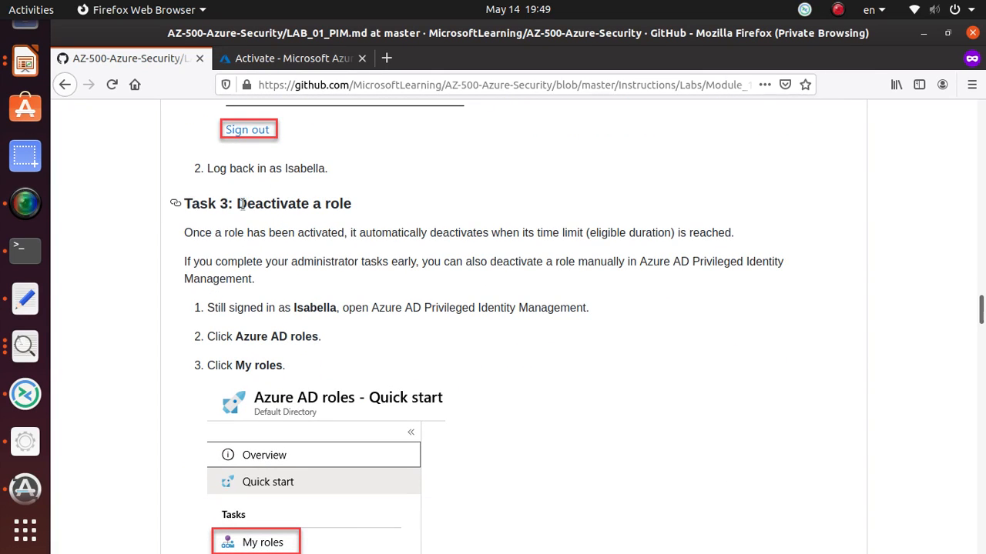
drag(245, 203, 429, 214)
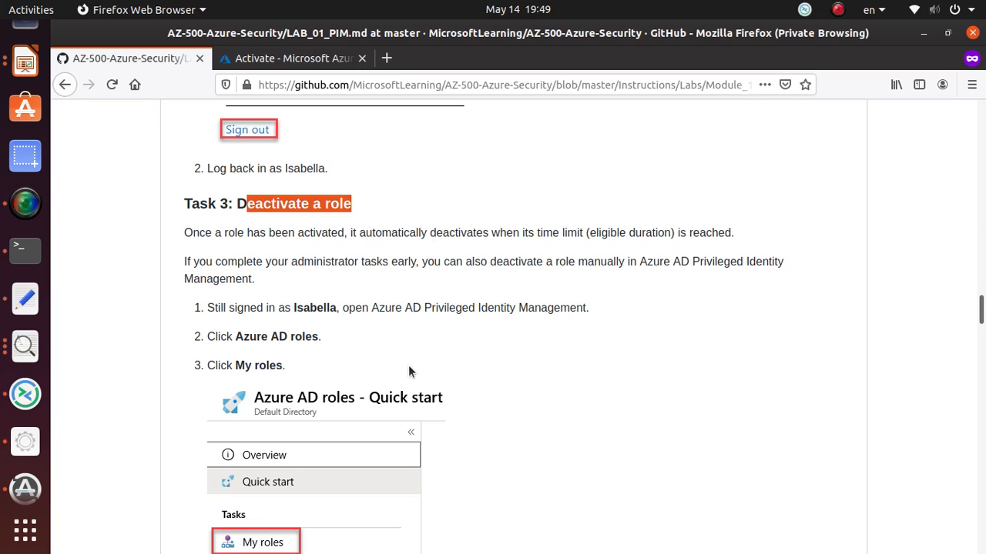
scroll(410, 368, down, 2)
scroll(410, 371, down, 3)
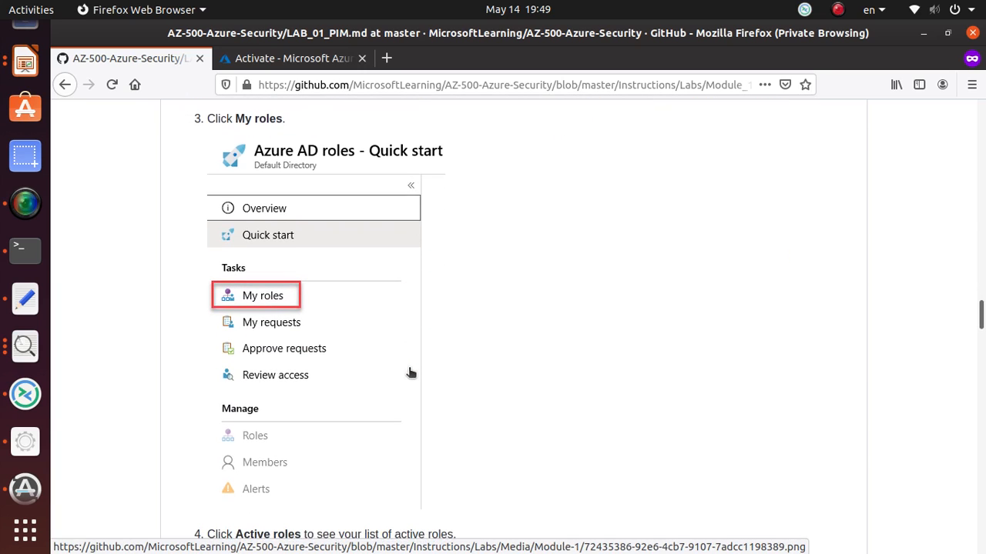
scroll(409, 374, down, 1)
Return to the Azure portal and reopen My roles for Azure AD roles from Privileged Identity Management.
click(316, 65)
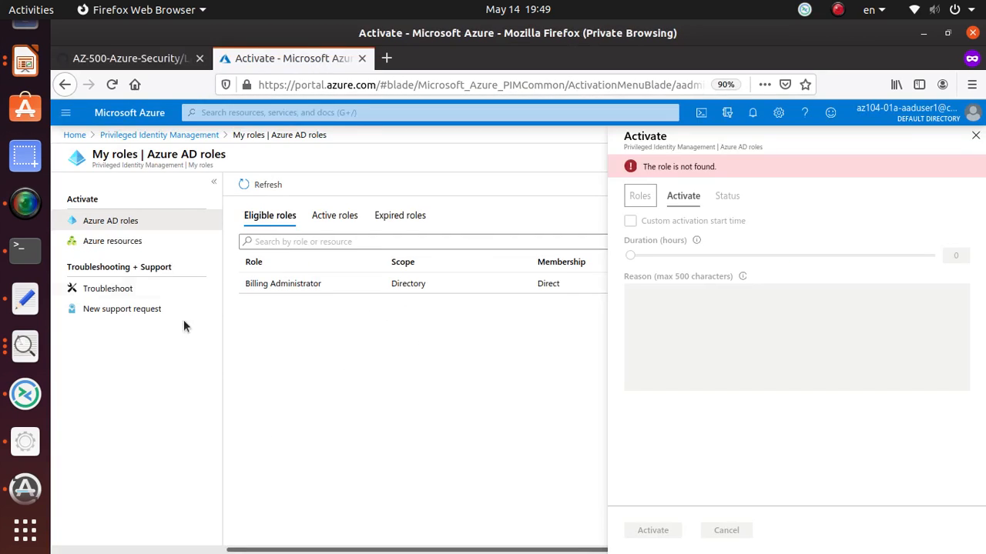
click(254, 136)
click(146, 135)
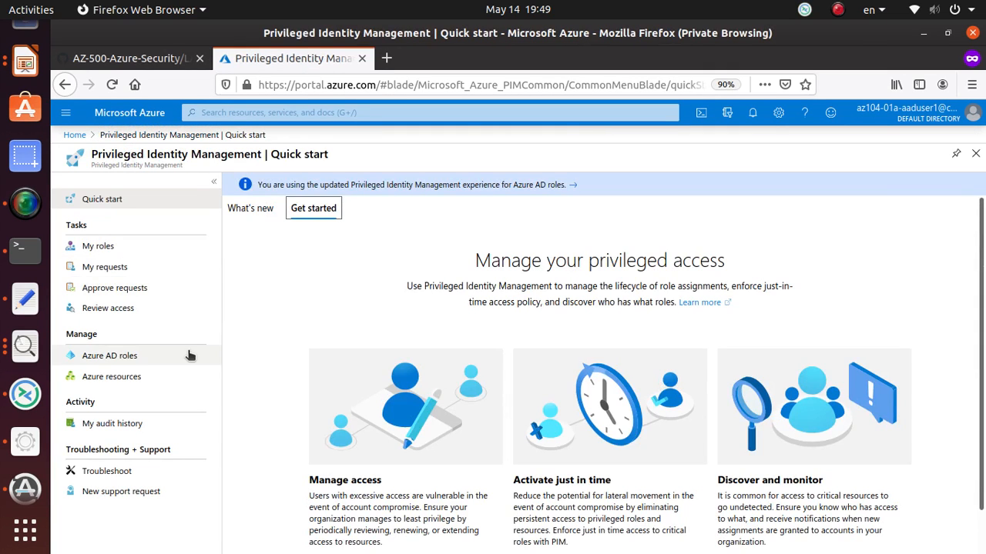
click(85, 247)
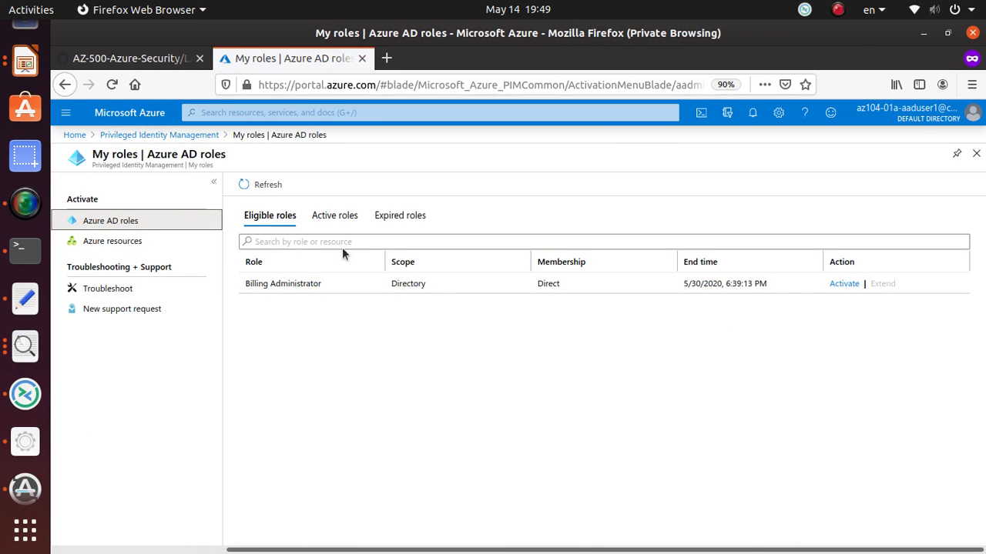
Try to activate the eligible Billing Administrator role for the signed-in account and close the activation form.
click(301, 284)
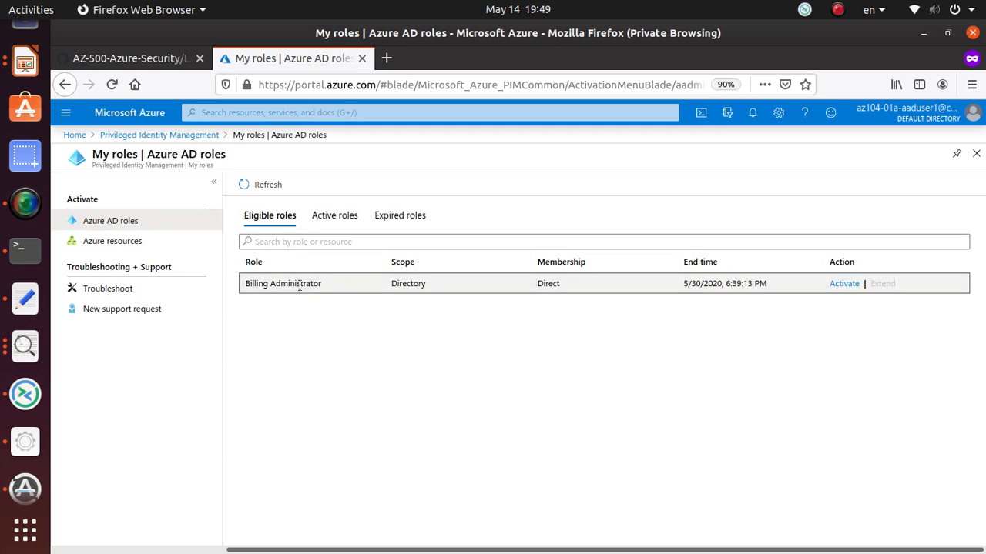
click(838, 283)
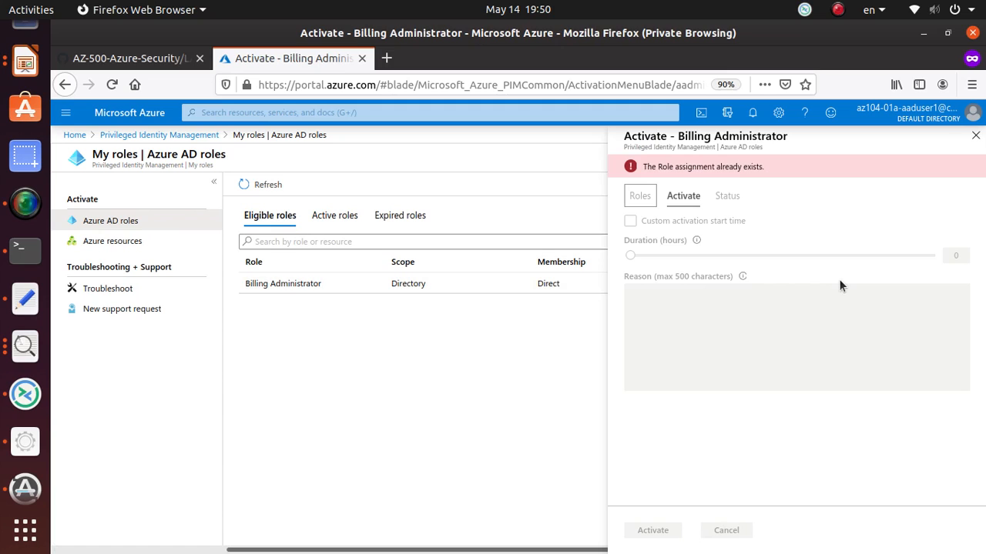
click(976, 135)
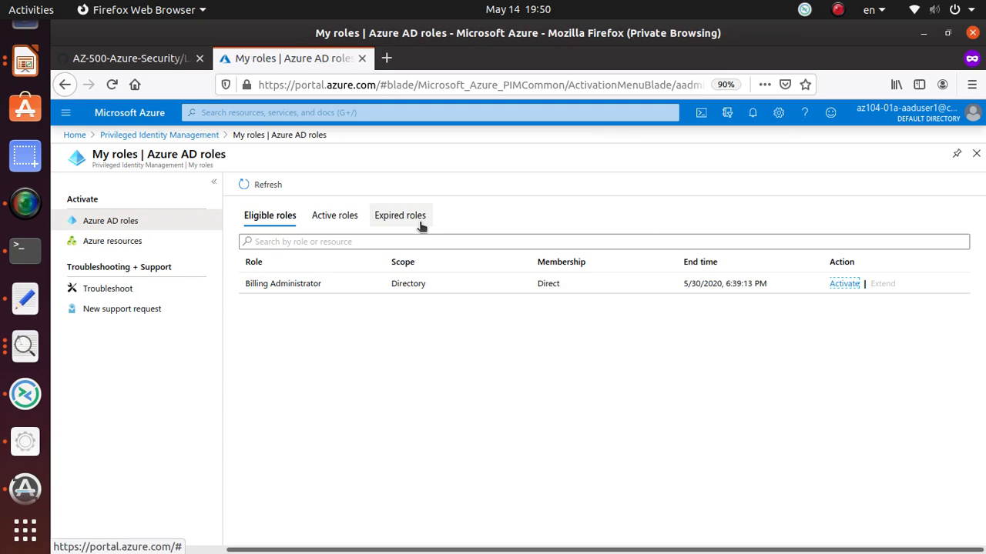
Show the signed-in account's active Azure AD roles.
click(333, 216)
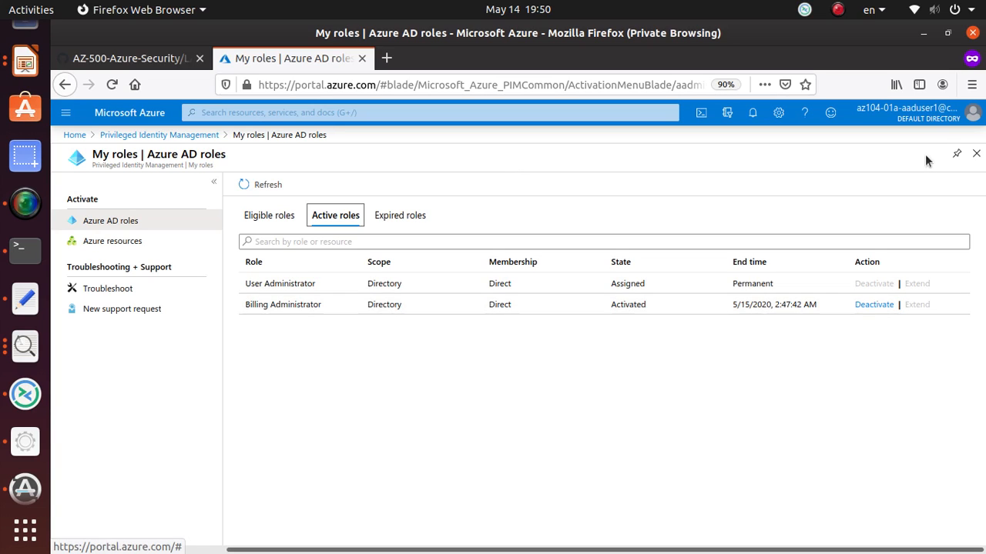
Start signing in to the Azure portal with a different account, choosing the saved billing administrator account.
click(917, 115)
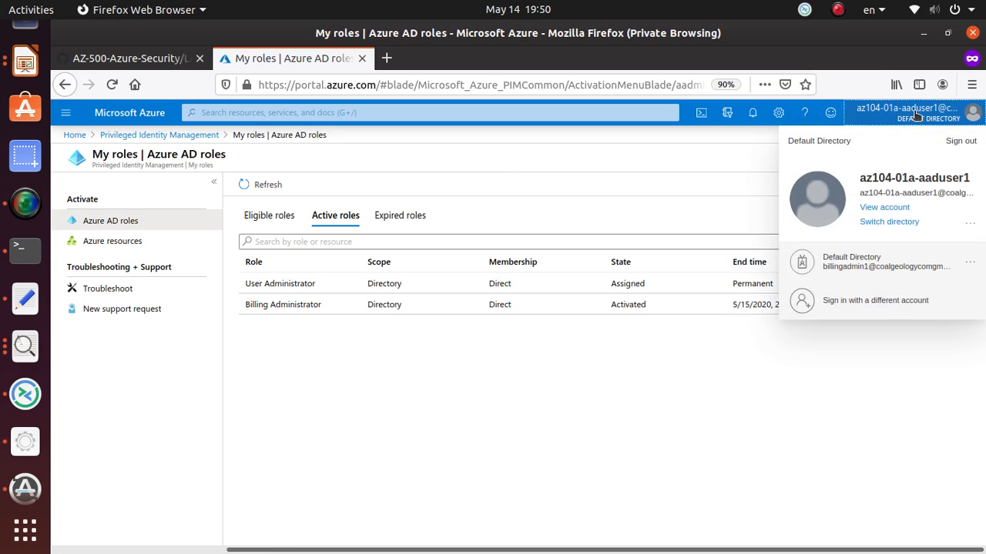
click(869, 302)
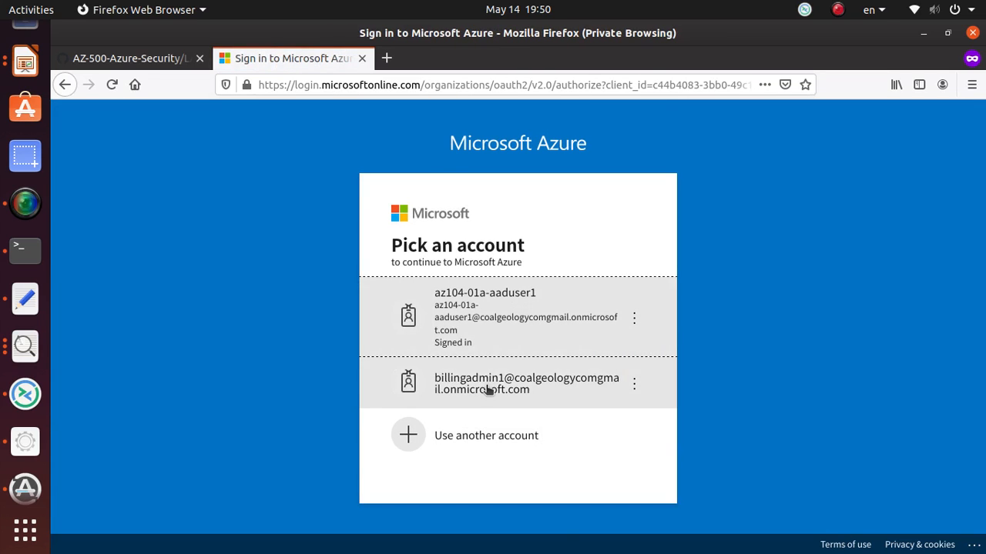
click(488, 390)
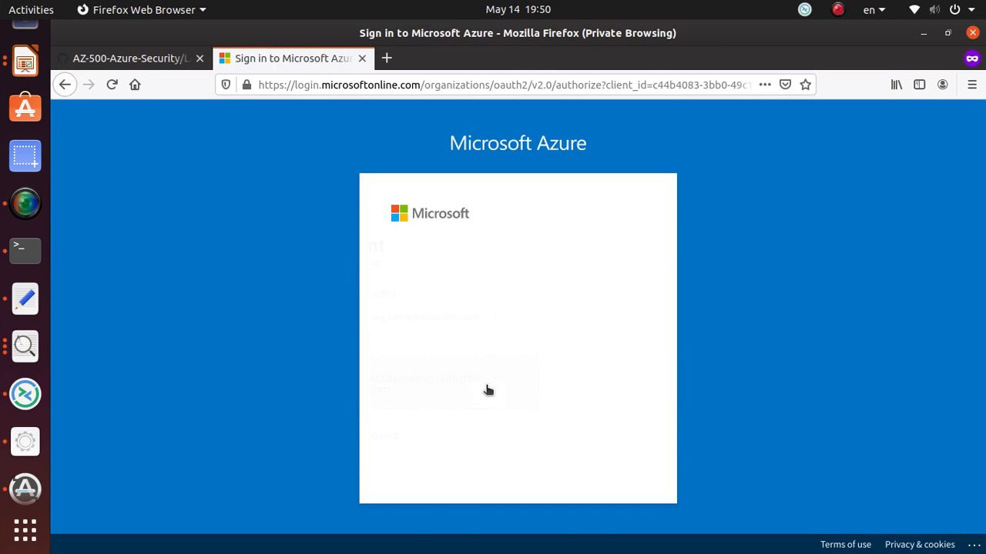
Try to sign in to the billing administrator account with the browser's saved password and dismiss the offer to update the saved login.
click(452, 348)
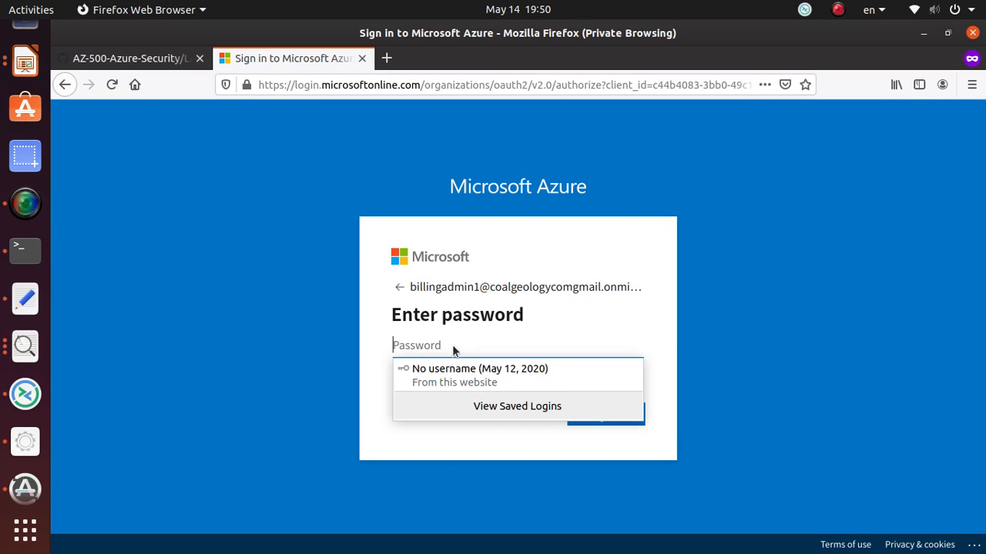
click(449, 373)
click(589, 425)
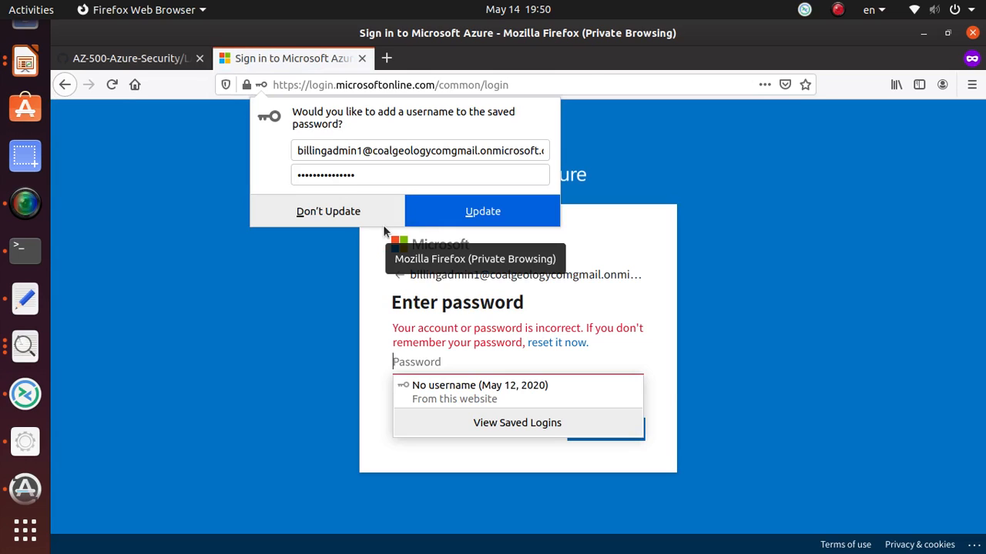
click(307, 377)
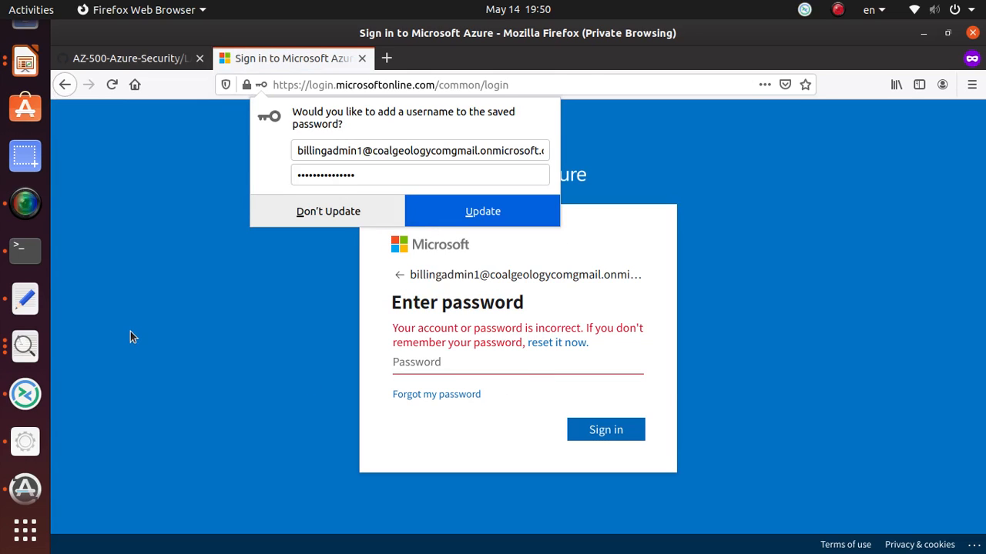
Switch to Text Editor and copy the account password from the last line of the metadata file.
click(26, 298)
drag(188, 148, 68, 147)
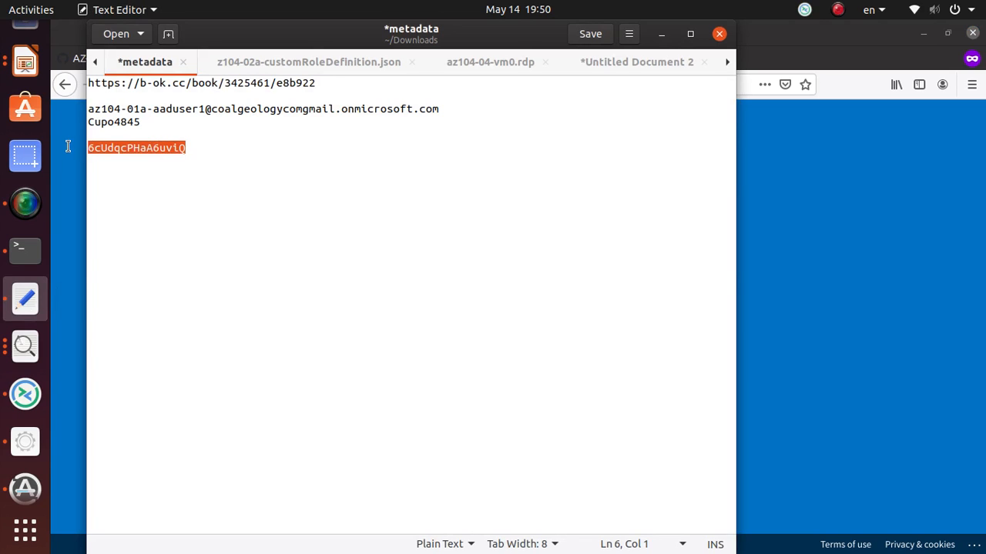
right_click(116, 148)
click(185, 213)
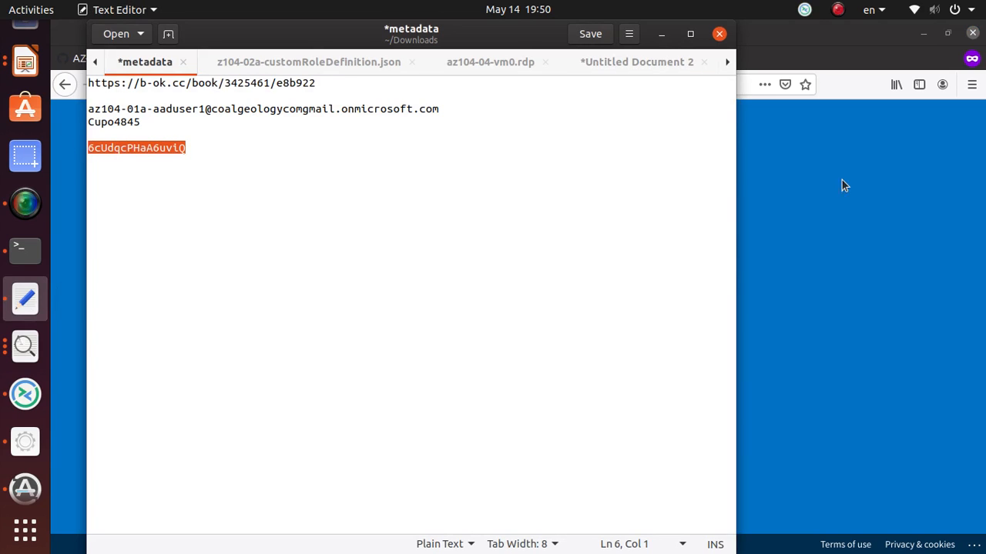
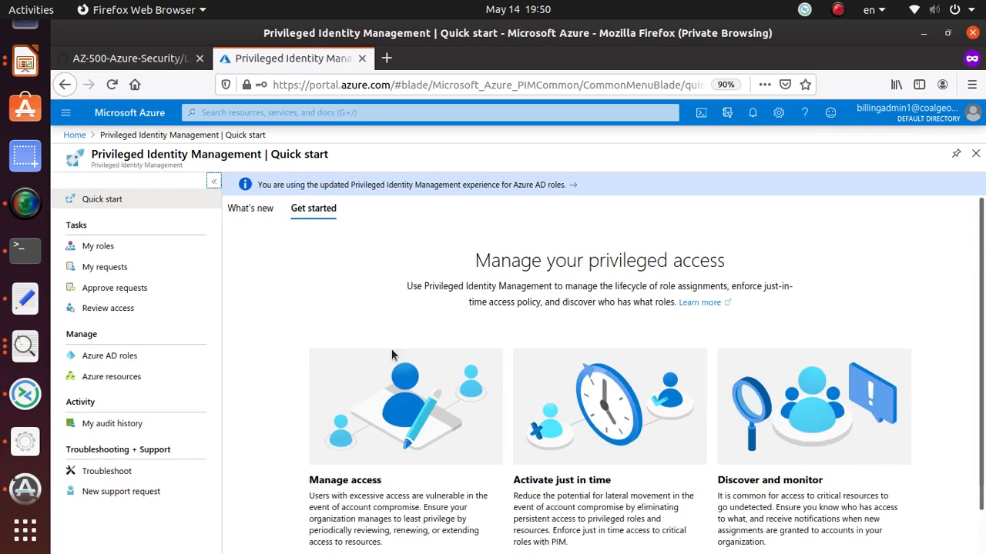
Deactivate the signed-in account's active Billing Administrator role in Privileged Identity Management.
click(98, 246)
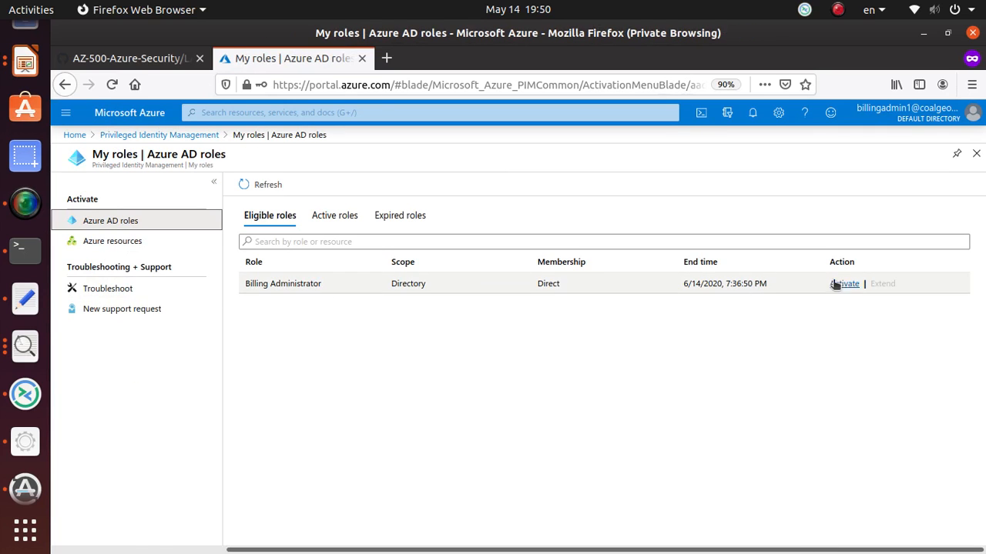
click(325, 217)
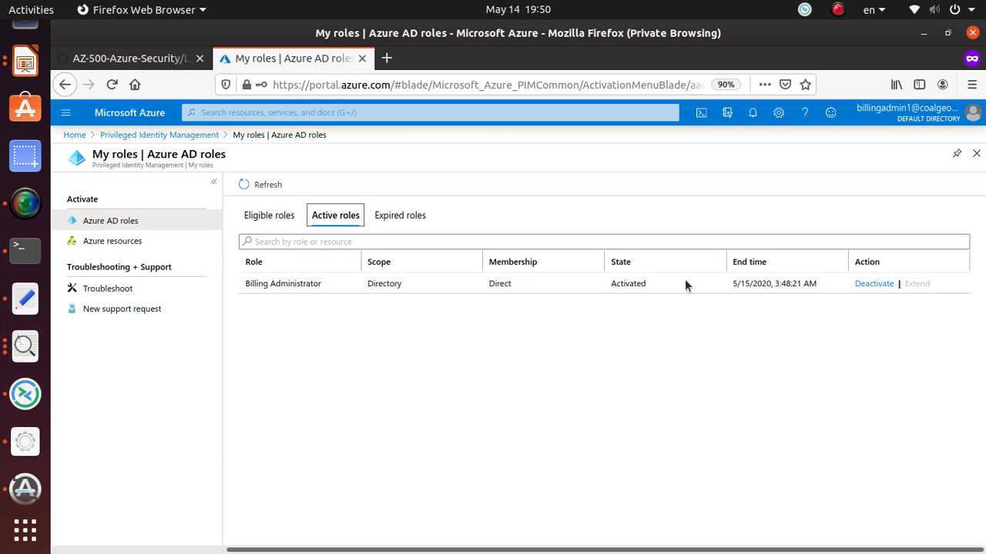
click(879, 285)
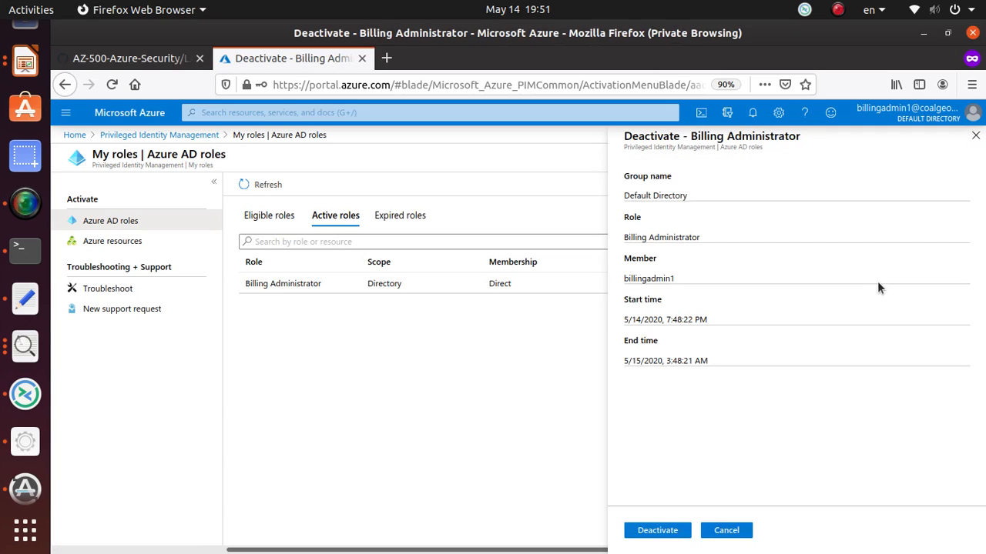
click(656, 532)
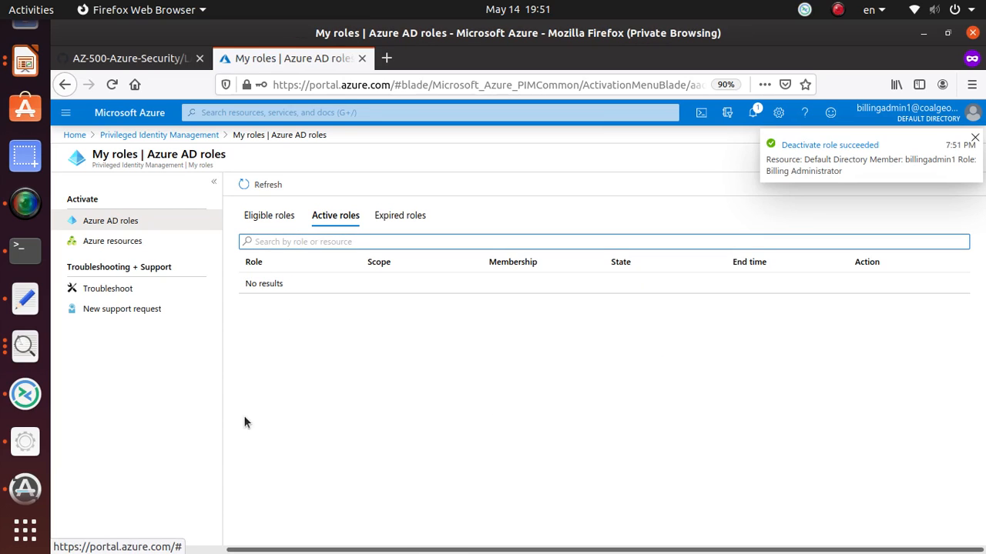
Try to activate the eligible Billing Administrator role again and cancel at the identity verification code request.
click(262, 223)
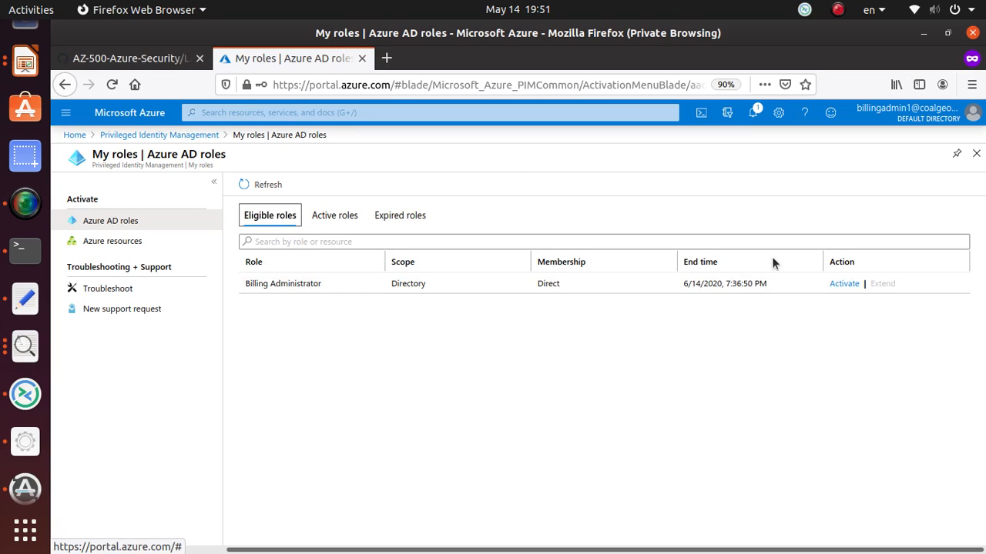
click(844, 284)
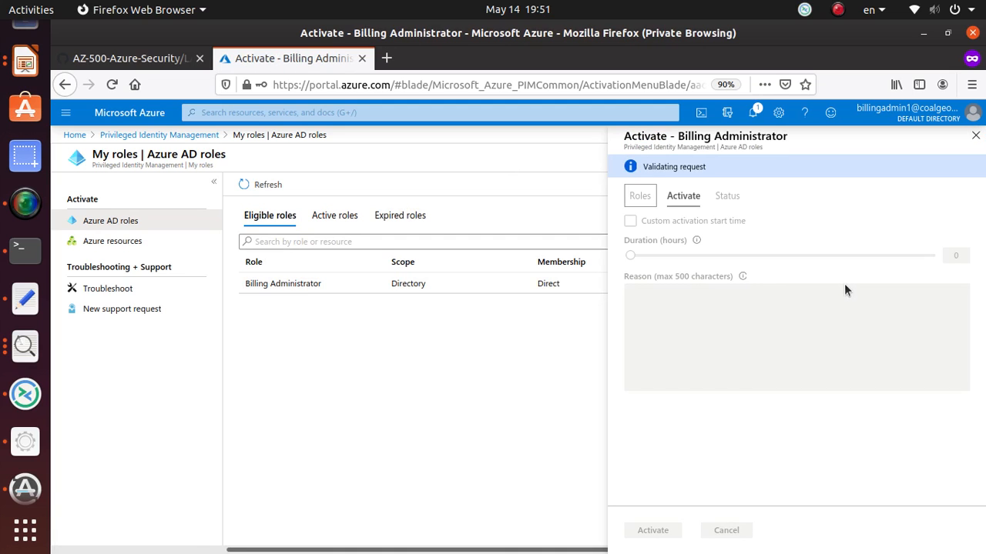
click(701, 168)
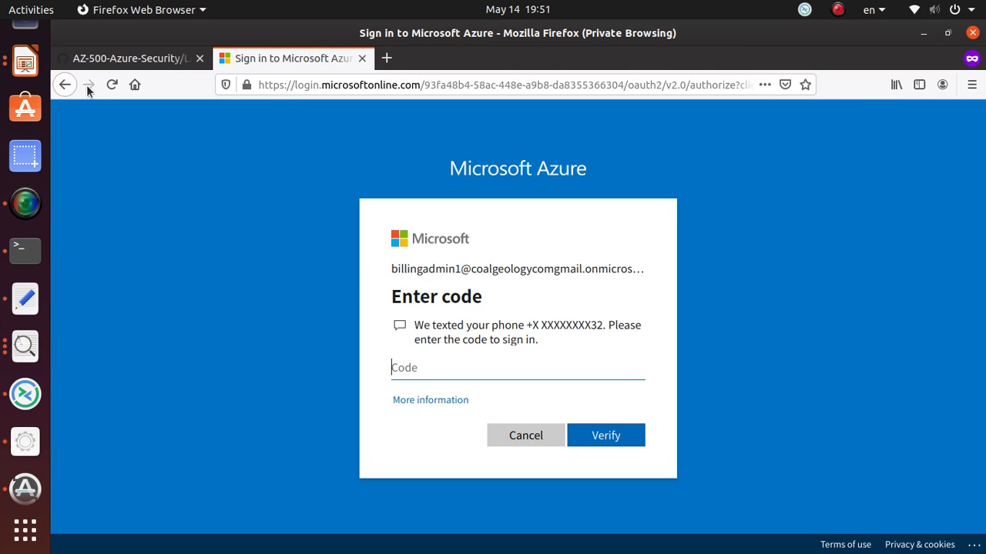
click(528, 438)
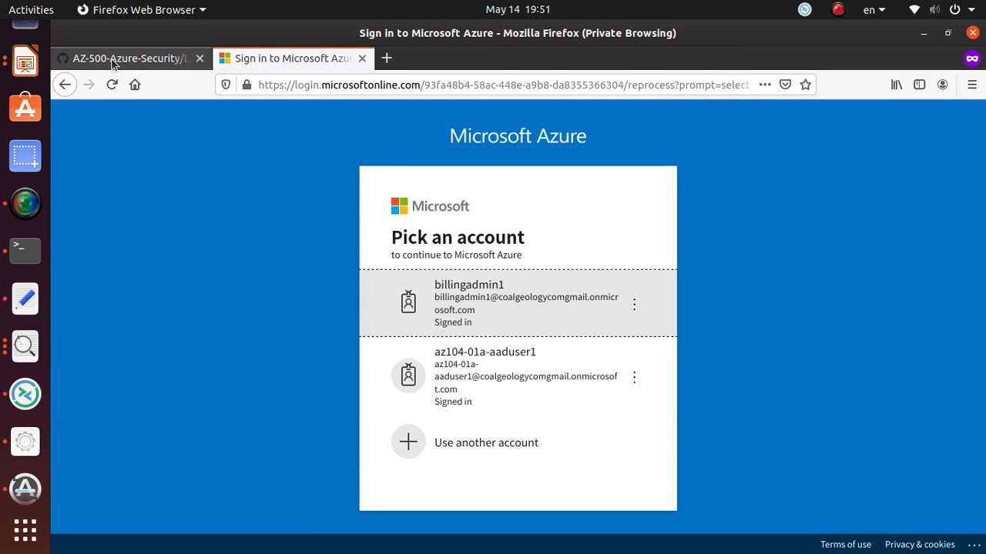
Switch to the GitHub lab page and read the role deactivation steps and Task 4: Cancel a pending request.
click(113, 60)
scroll(210, 197, down, 3)
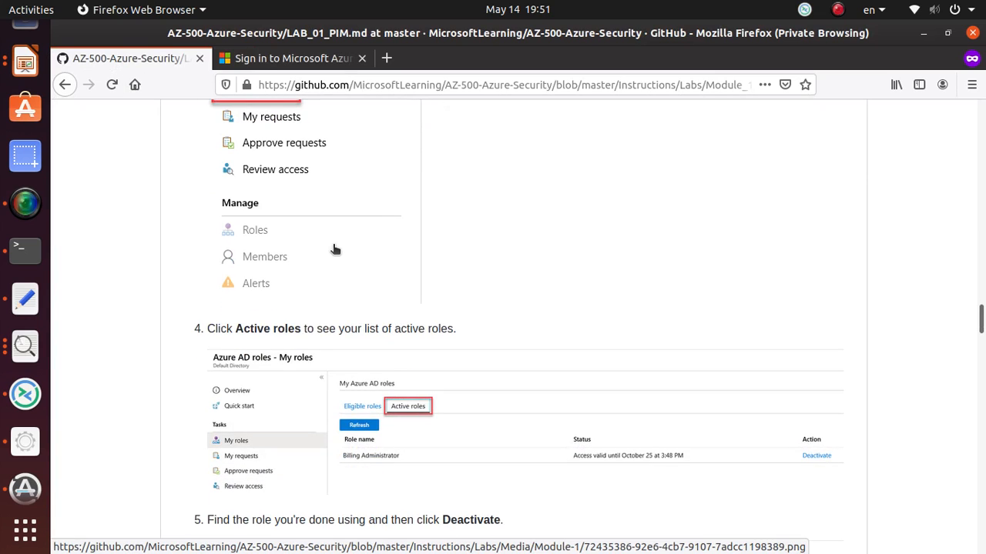
scroll(335, 249, up, 3)
scroll(334, 248, down, 3)
scroll(334, 246, down, 3)
scroll(324, 308, down, 3)
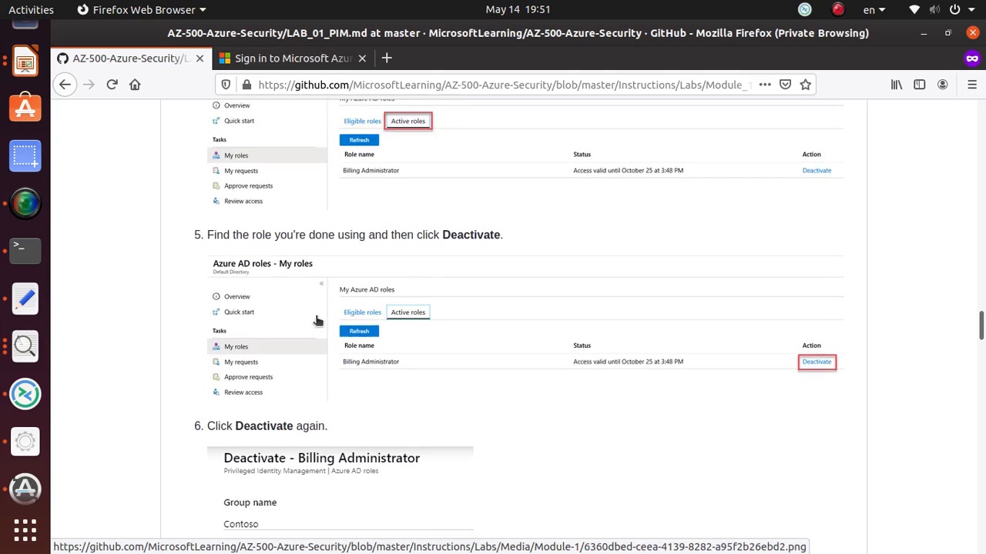
scroll(800, 329, down, 1)
scroll(801, 330, down, 15)
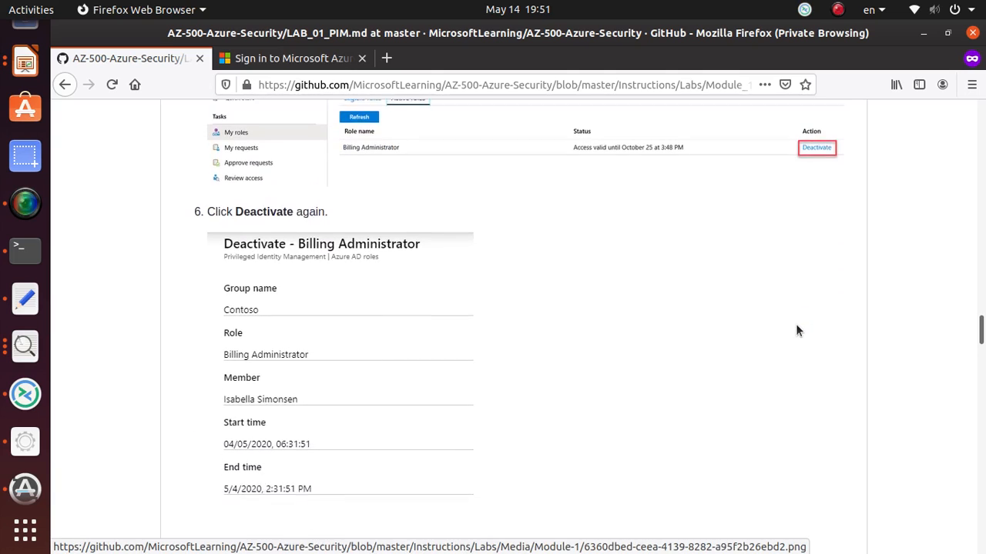
scroll(789, 331, down, 1)
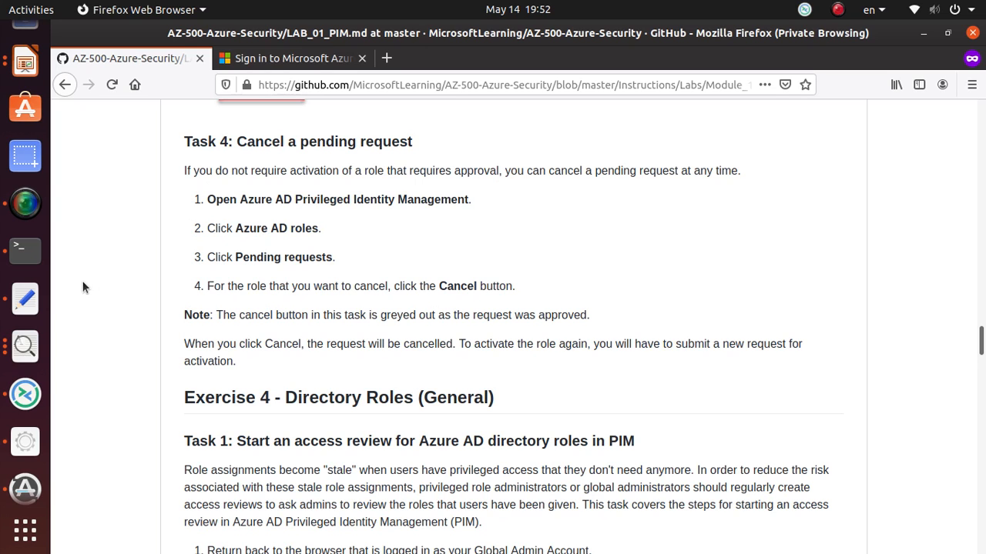
scroll(178, 278, down, 3)
scroll(177, 273, up, 2)
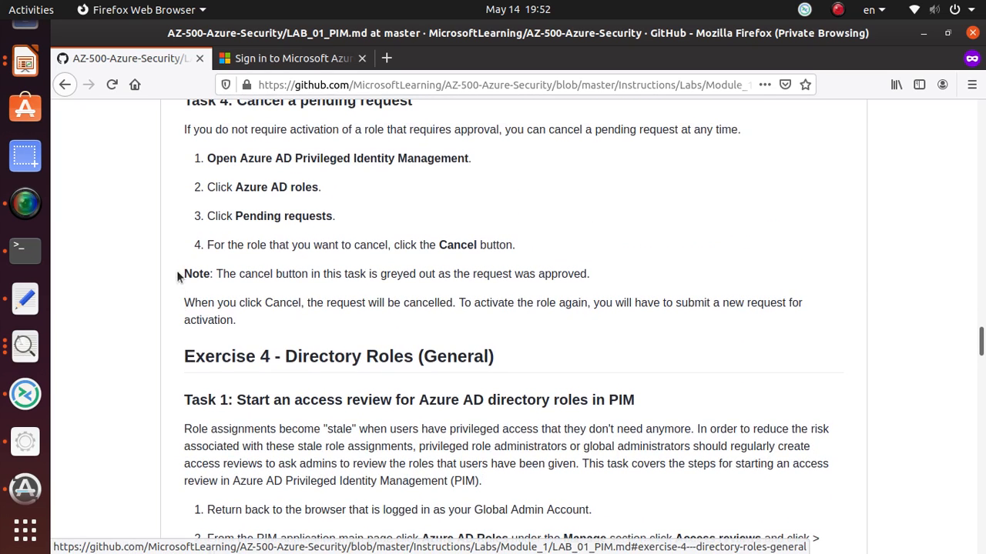
scroll(285, 271, up, 2)
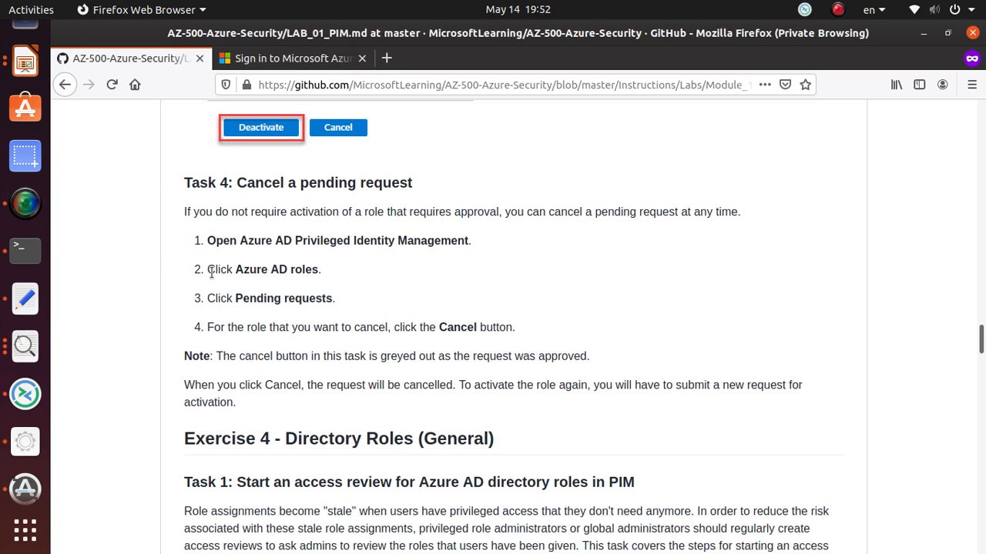
drag(235, 269, 365, 276)
click(318, 296)
Switch to the Firefox window with the Billing Administrator assignments and open Azure AD roles from Privileged Identity Management.
key(alt+Tab)
key(alt+Tab)
key(alt+Tab)
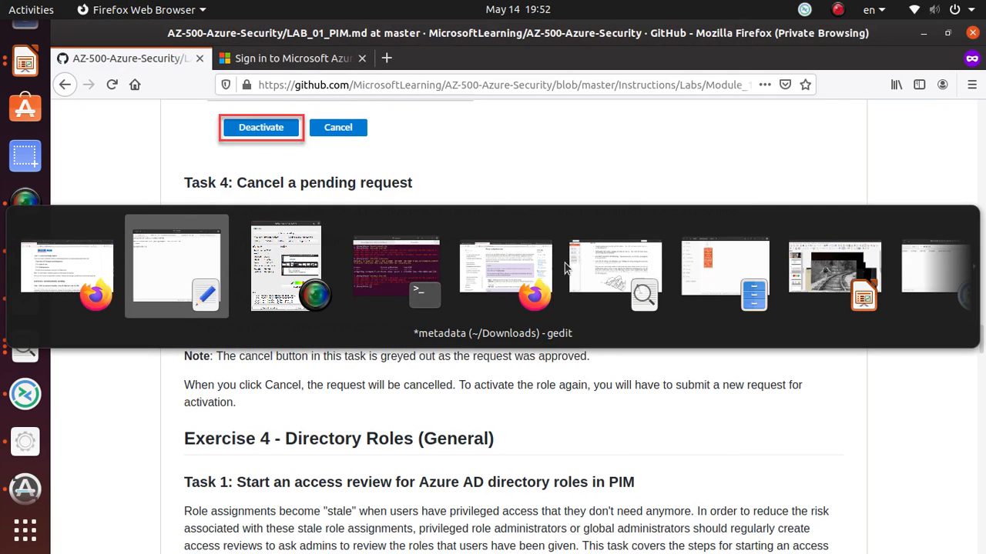
key(alt+Tab)
key(alt+Tab)
key(alt+Tab)
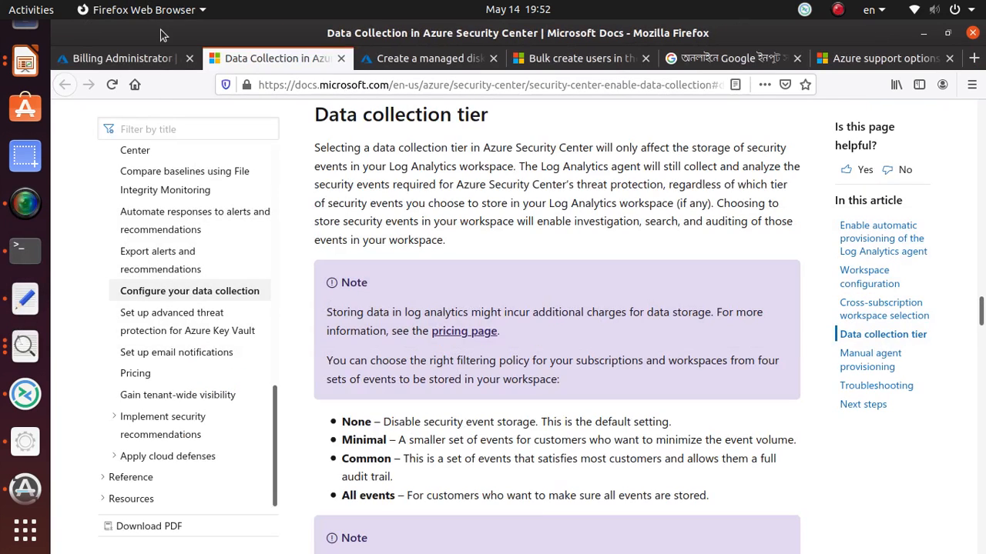
click(141, 62)
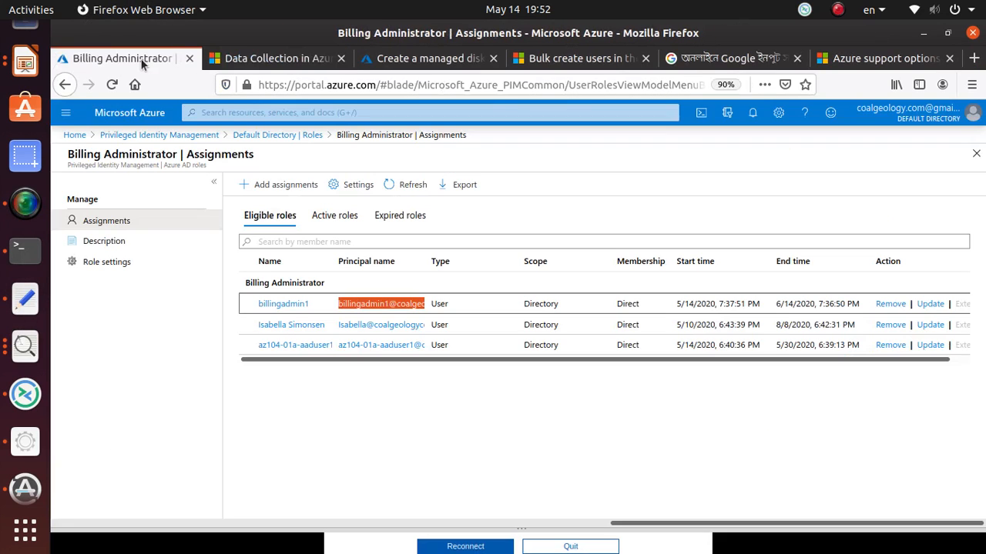
click(188, 137)
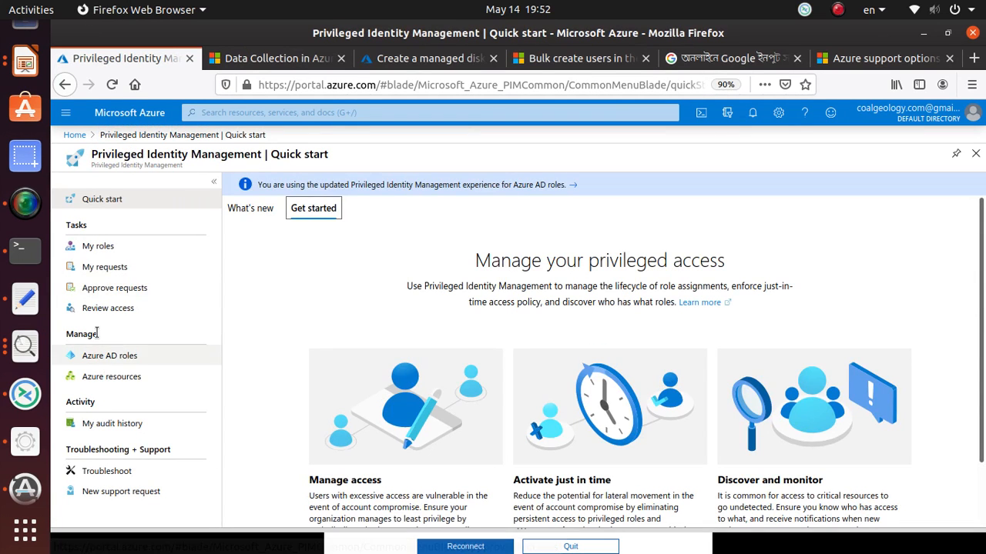
click(117, 359)
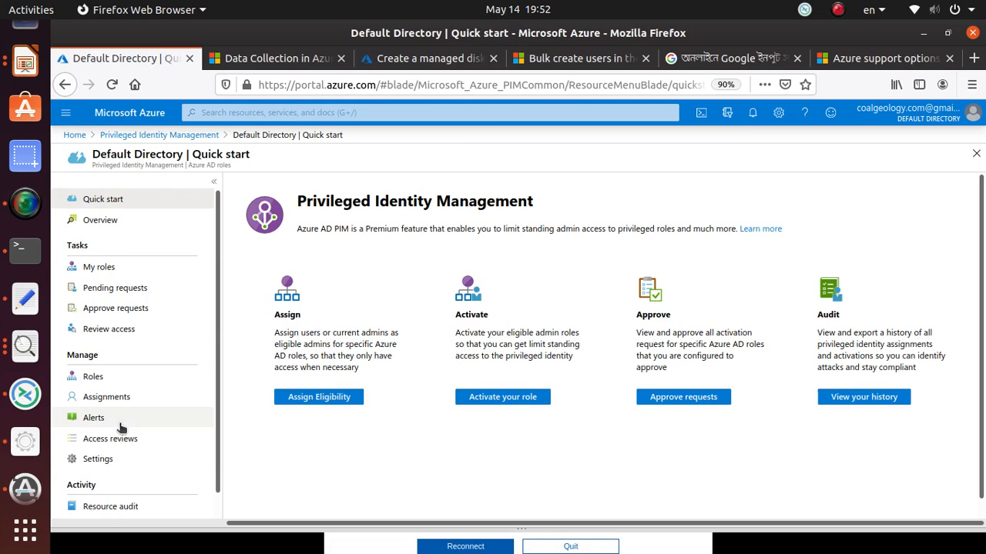
Check the directory's pending requests with a refreshed list and the role requests awaiting approval.
click(115, 288)
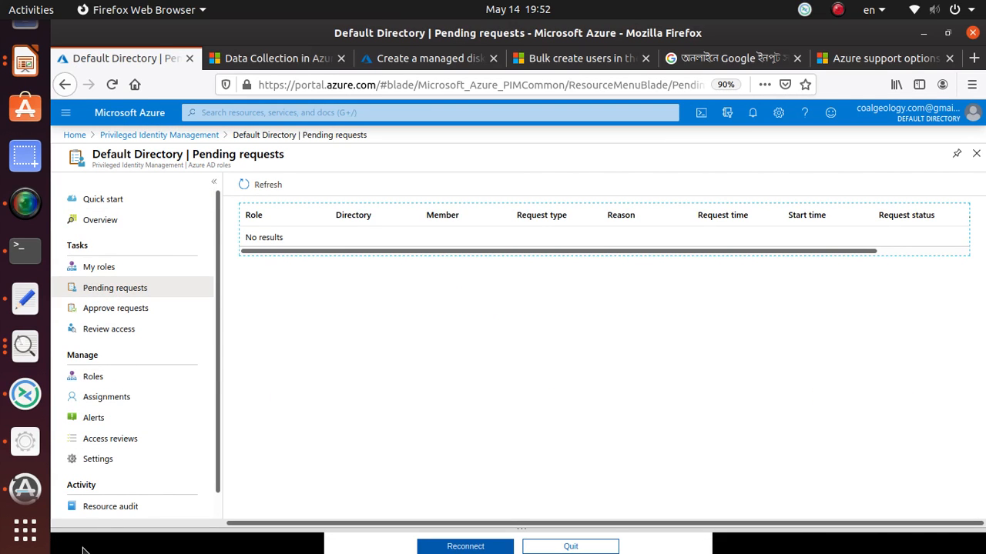
click(262, 186)
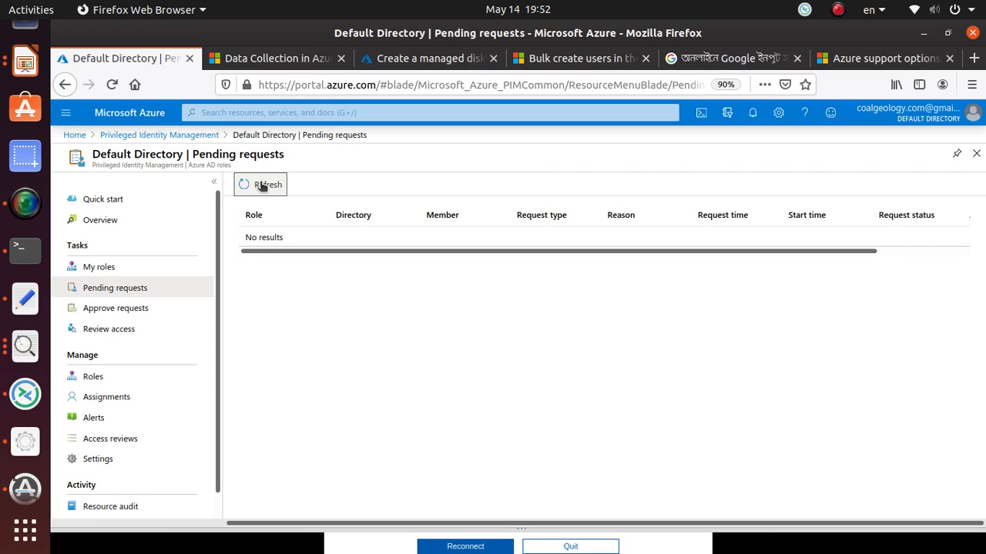
click(116, 309)
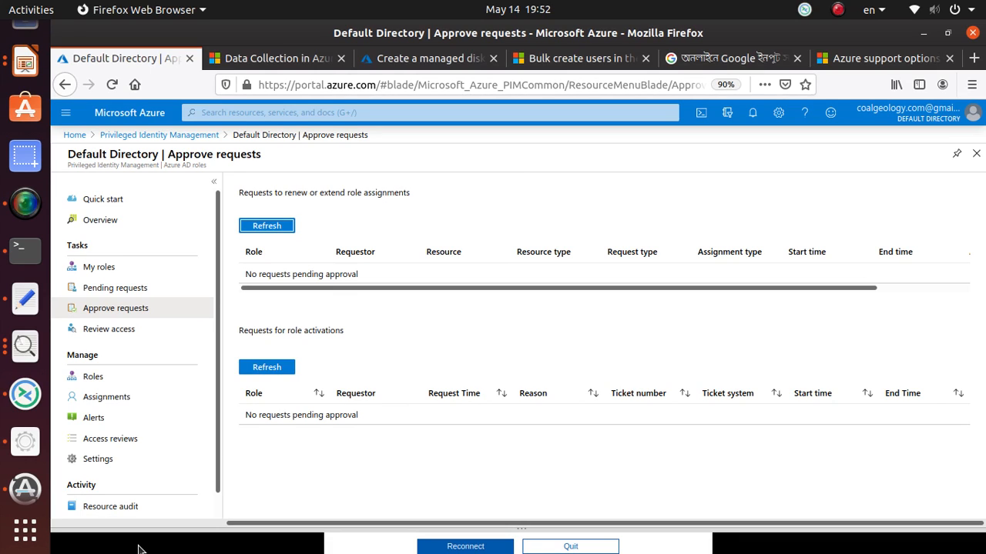
Return to the lab instructions window and read Exercise 4 Task 1 on starting an access review for Azure AD directory roles.
mouse_move(876, 117)
key(alt+Tab)
scroll(601, 477, down, 6)
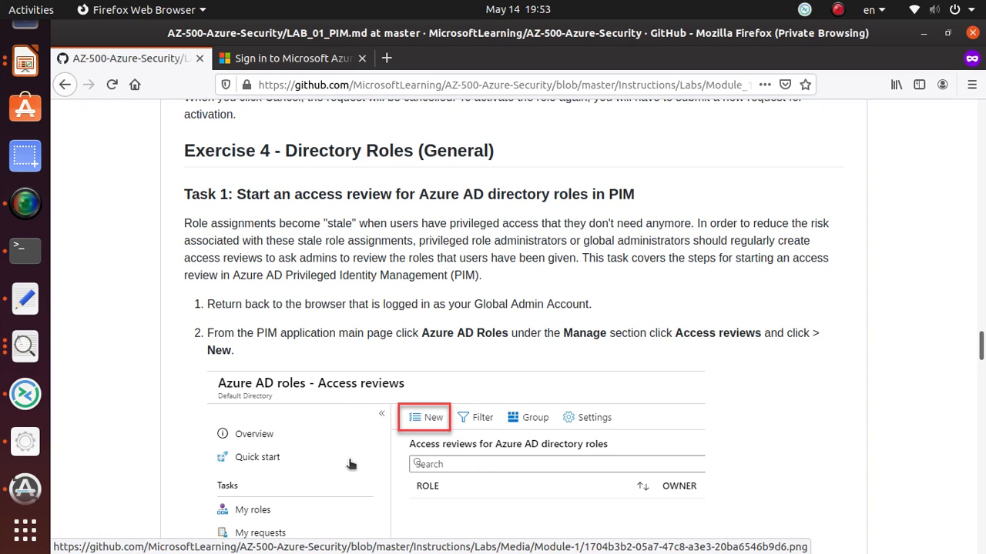
scroll(351, 463, down, 10)
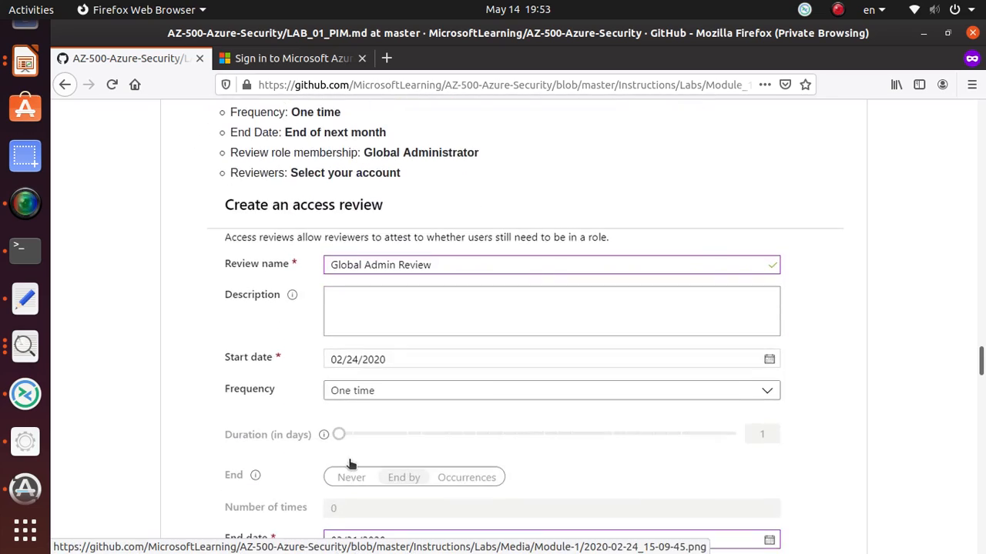
scroll(351, 463, up, 15)
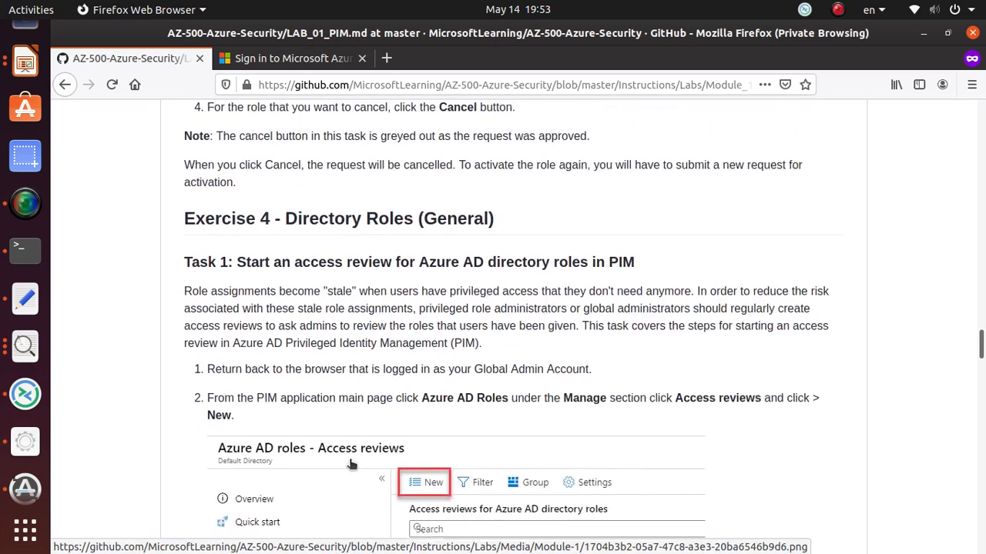
scroll(350, 463, down, 2)
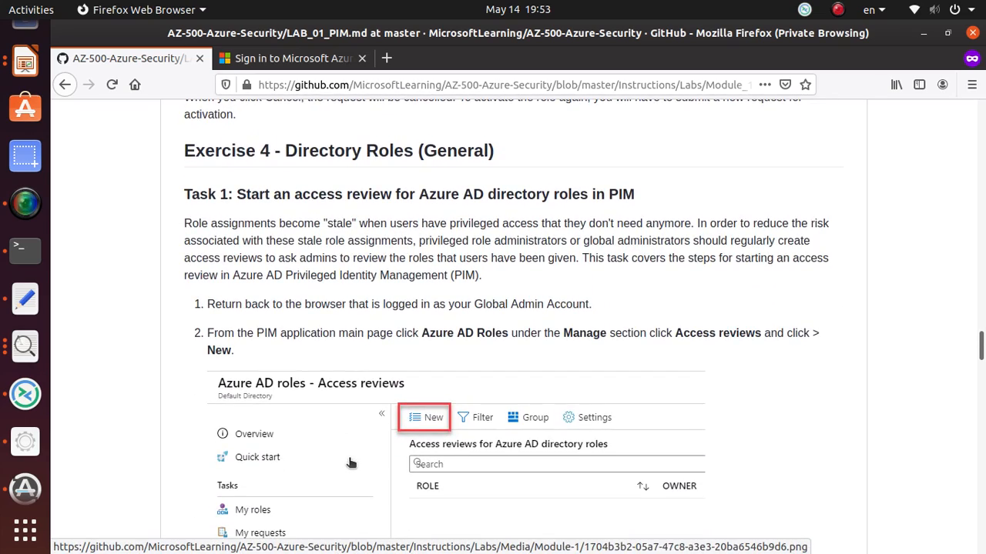